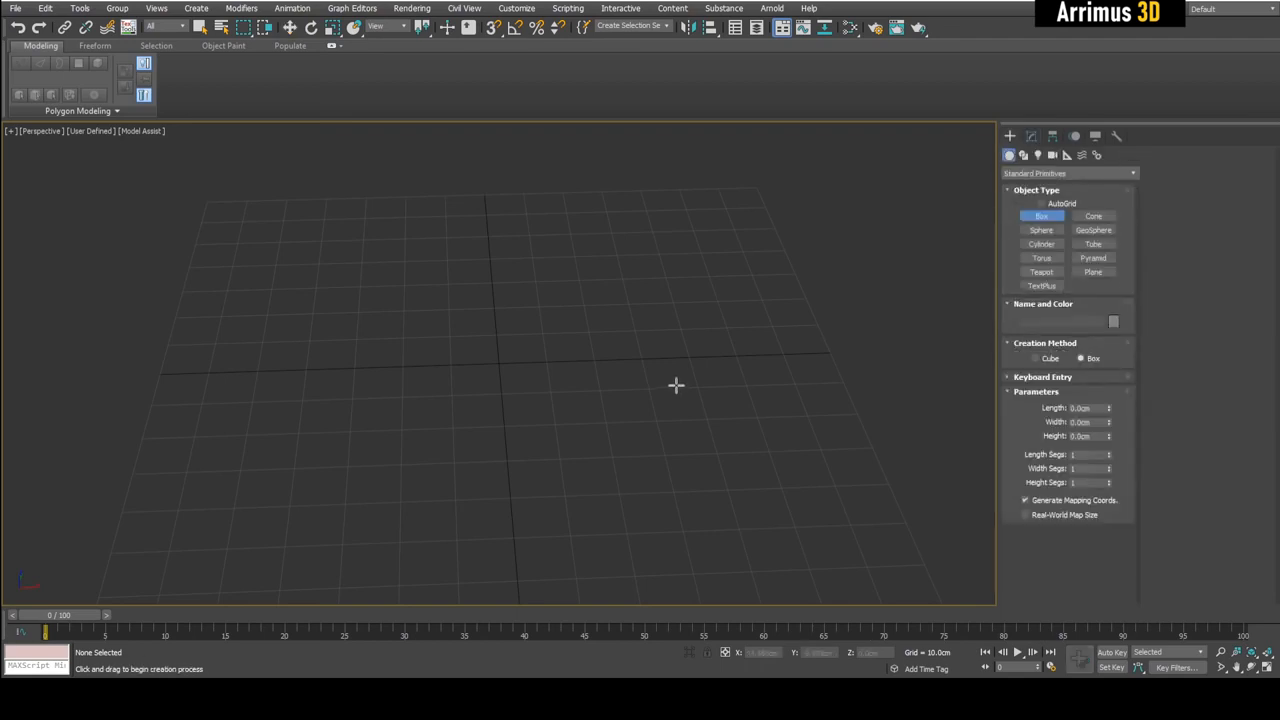
- Create a box about 121 cm long, 56 cm wide and 47 cm high, centre it at X 0 and Y 0, and show edged faces
left_click_drag(378, 189, 683, 529)
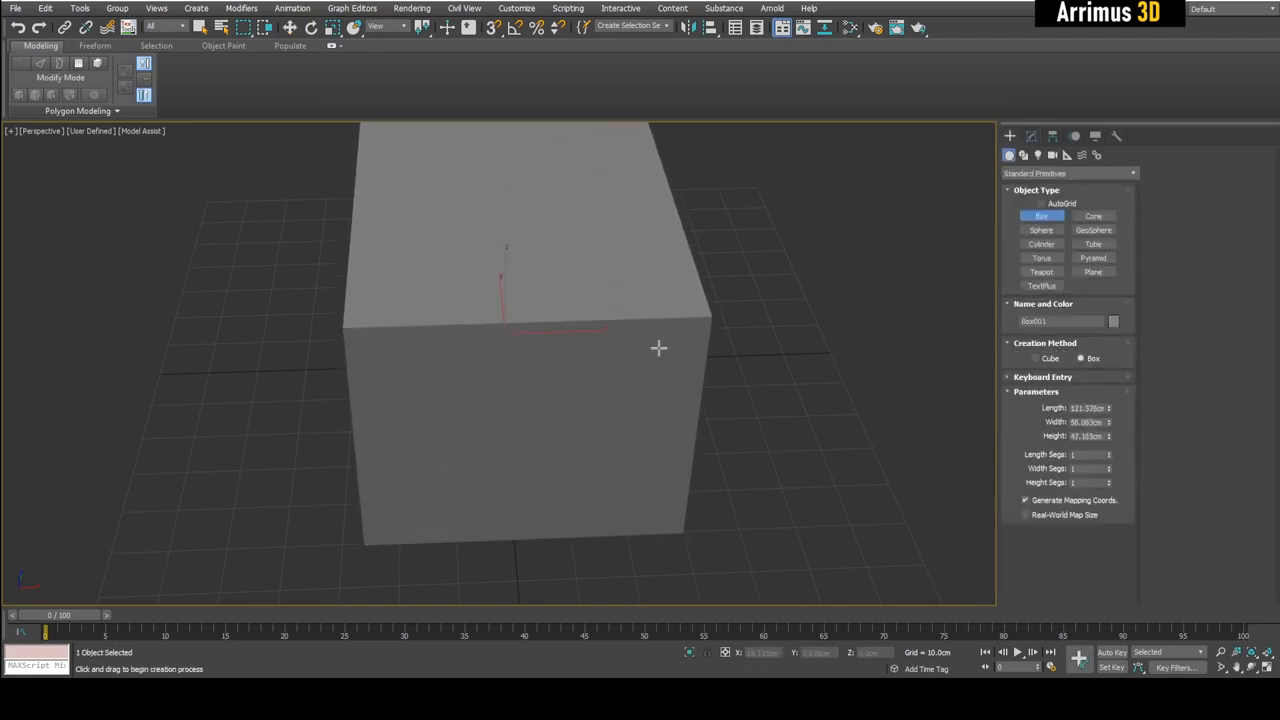
left_click(657, 346)
key("w")
right_click(788, 653)
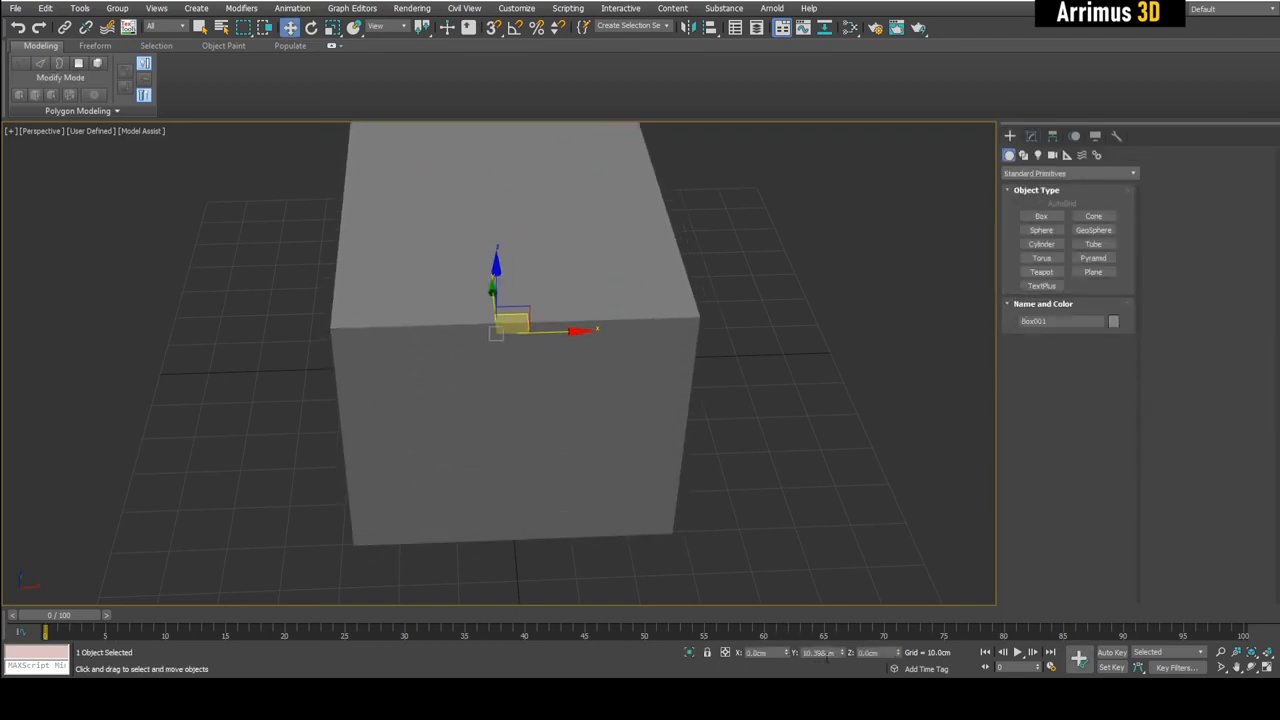
right_click(842, 655)
key("F4")
middle_click_drag(777, 440, 609, 434, "alt")
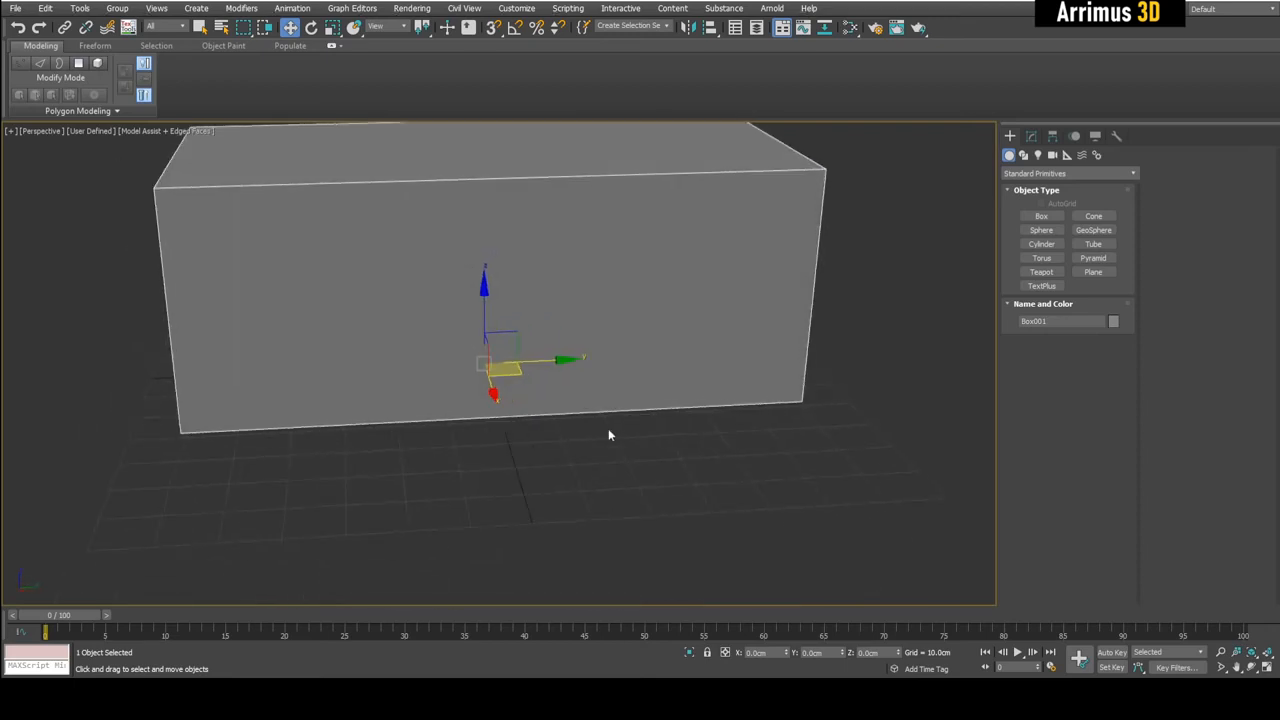
- Add an Edit Poly modifier and connect the width edges with 3 segments running lengthwise around the box
key("1")
middle_click_drag(495, 344, 334, 366)
key("2")
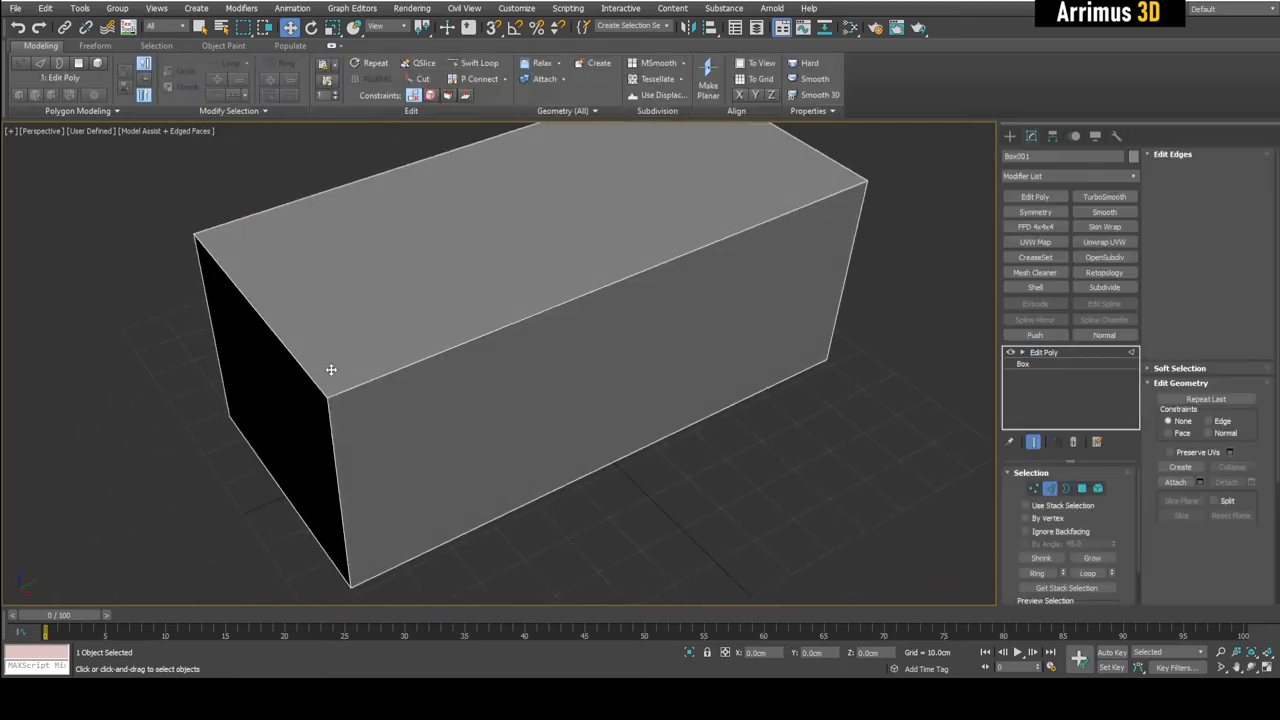
scroll(315, 369, "down", 2)
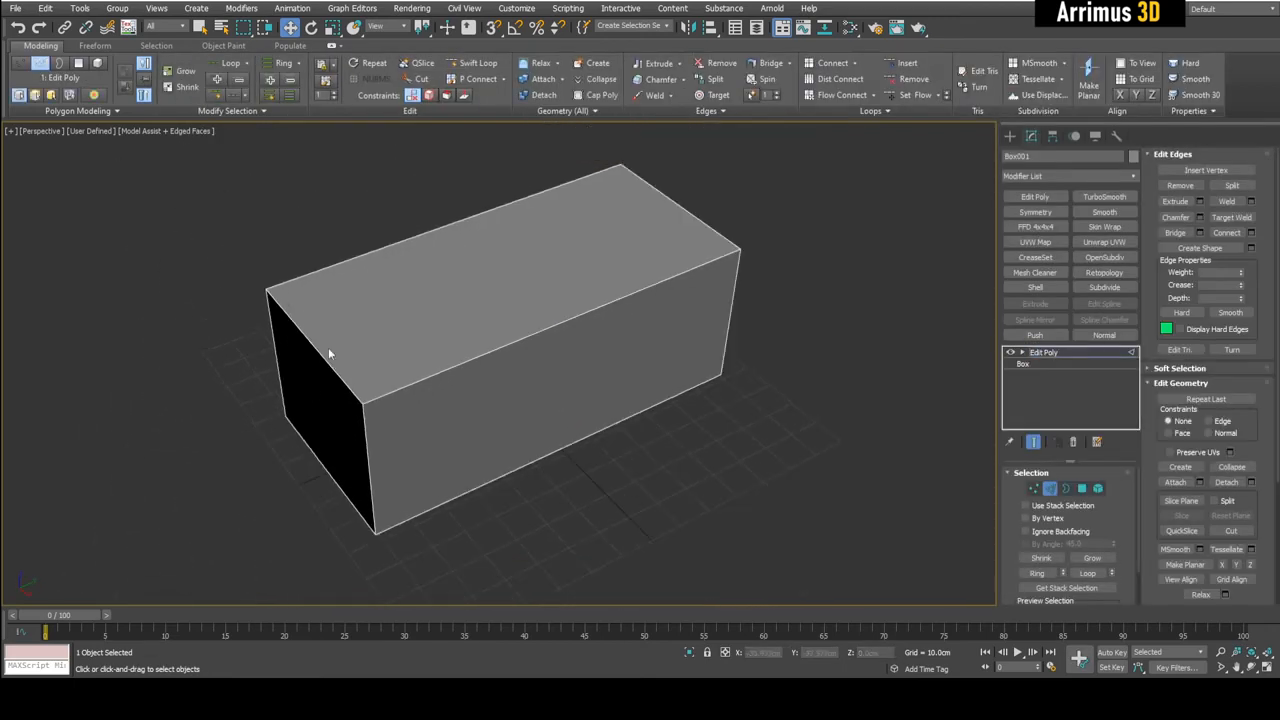
key("ctrl+shift+e")
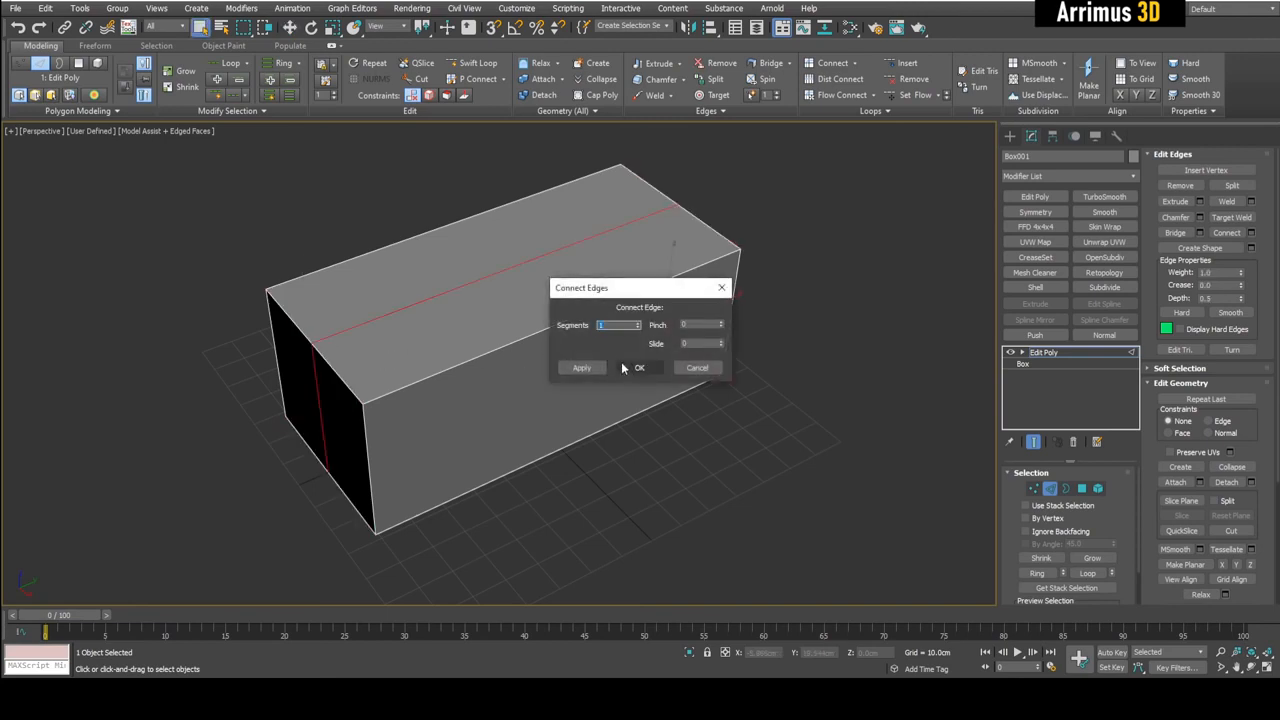
key("Return")
- Pull the middle polygons and the centre edge of the near end outward along Y to shape a rounded nose
middle_click_drag(529, 366, 390, 371, "alt")
key("4")
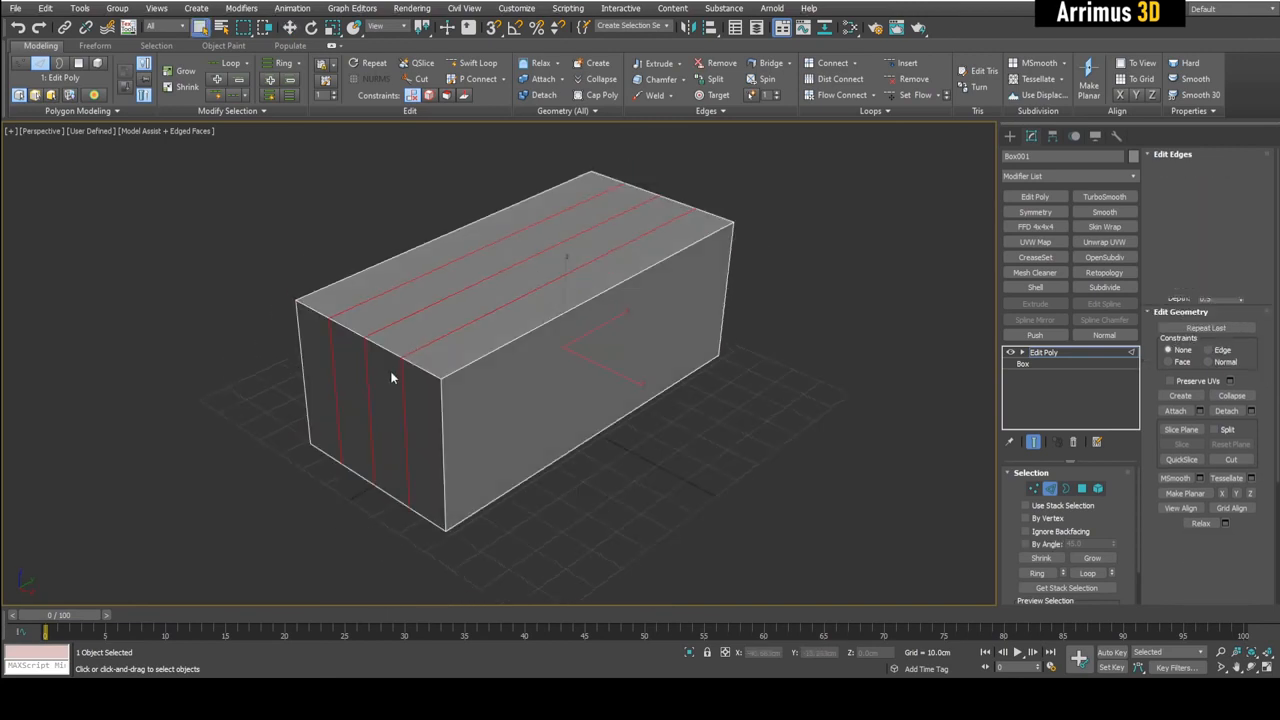
left_click(354, 362)
key("w")
left_click_drag(385, 390, 345, 393)
key("2")
middle_click_drag(345, 393, 386, 421, "alt")
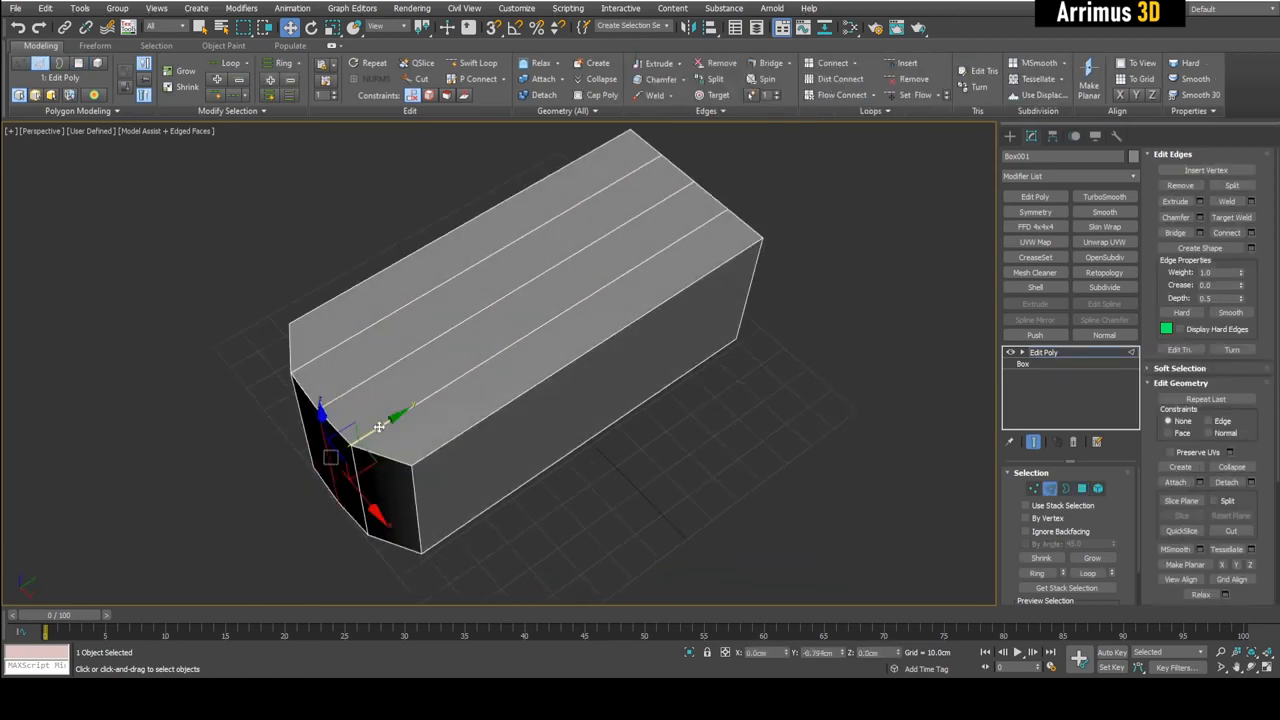
left_click_drag(379, 427, 366, 429)
middle_click_drag(368, 428, 389, 397, "alt")
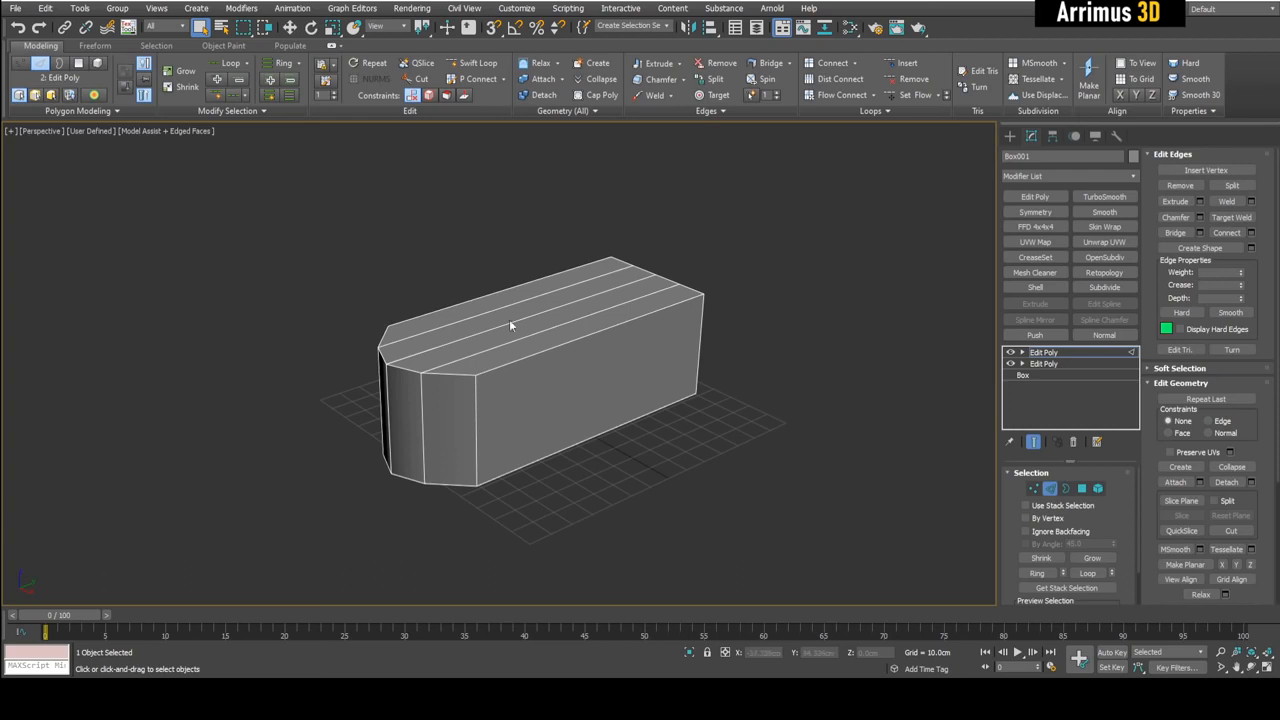
- In a second Edit Poly, connect the ring of vertical edges with 2 segments and a pinch of 26
middle_click_drag(510, 322, 598, 374, "alt")
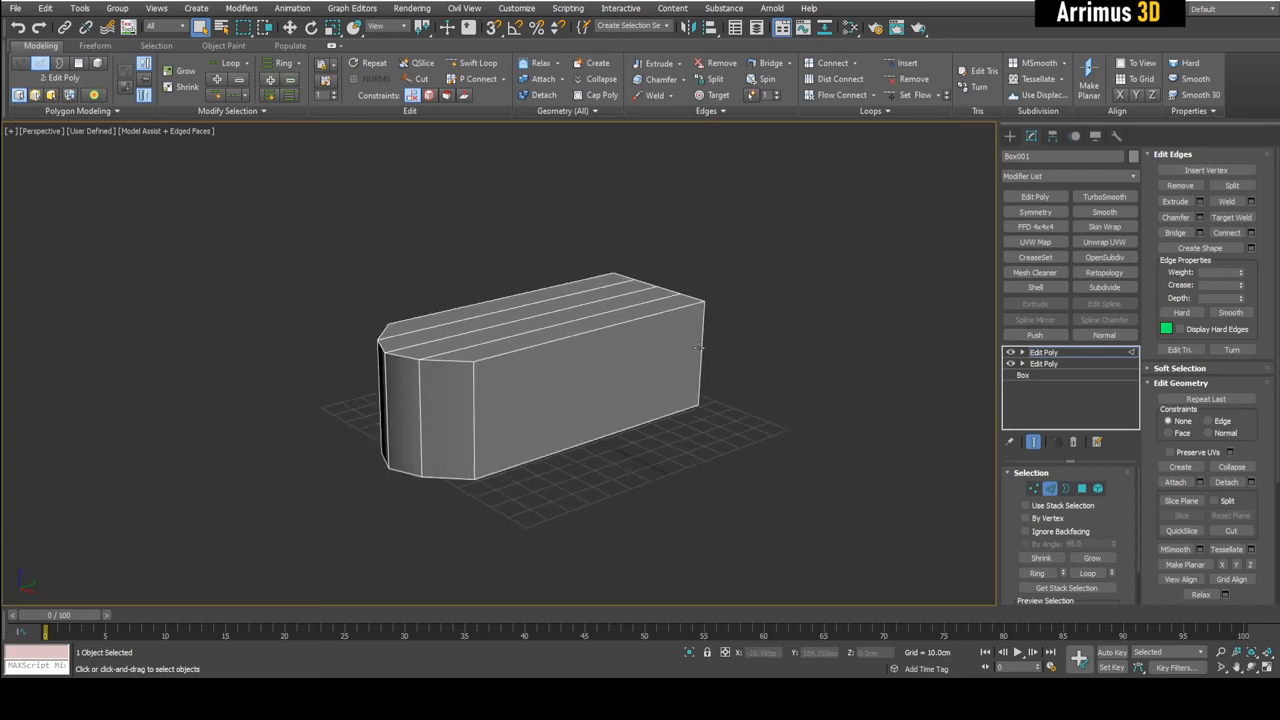
scroll(700, 347, "up", 3)
key("alt+r")
key("ctrl+shift+e")
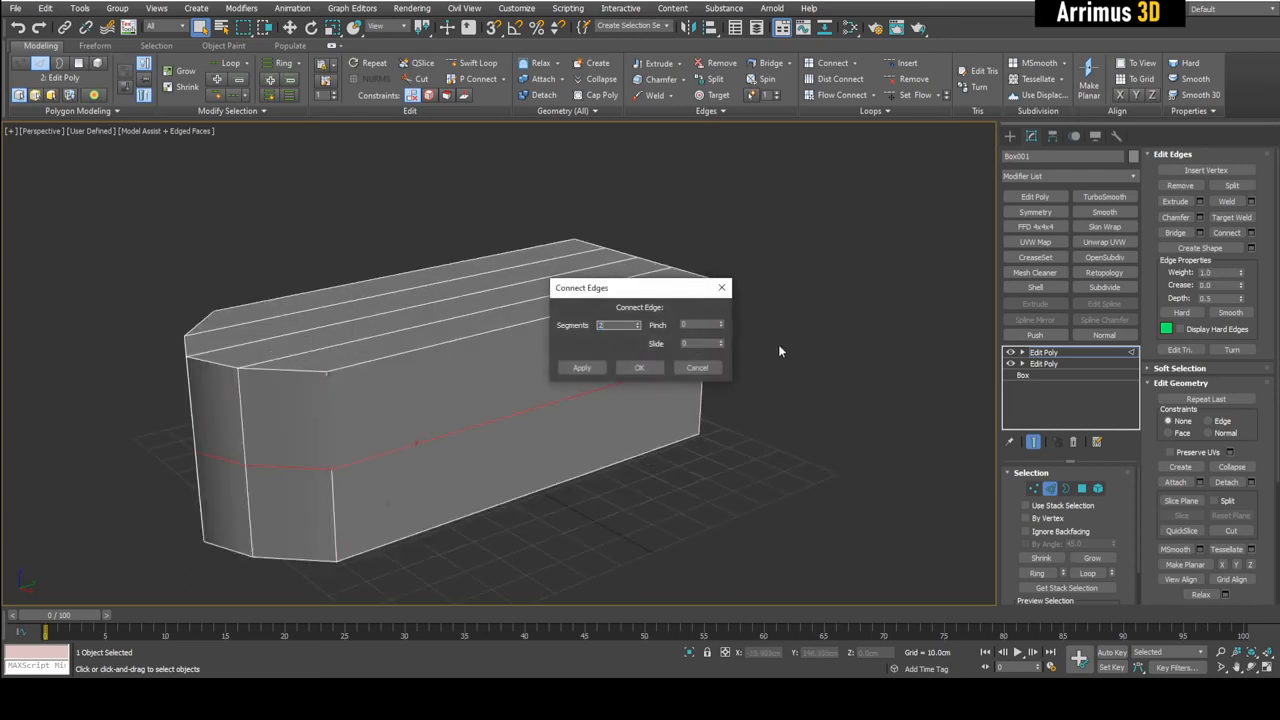
type("2")
key("Return")
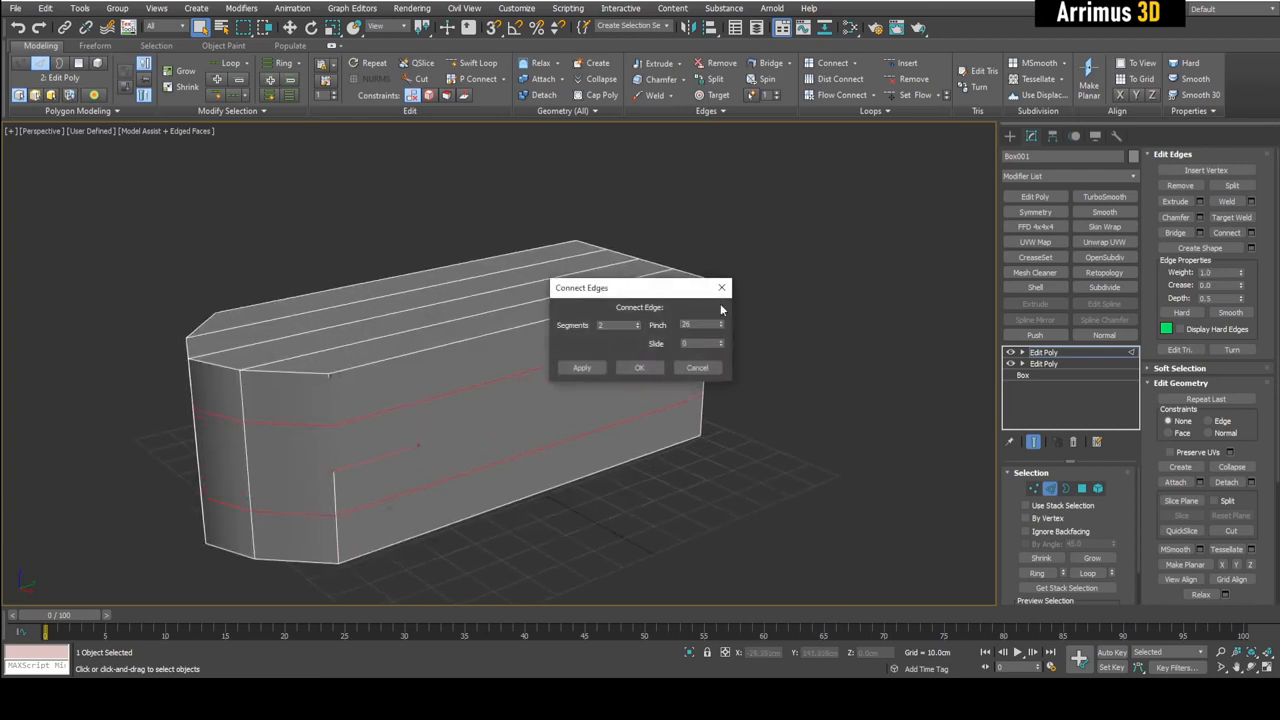
left_click(640, 368)
- Add a crosswise edge loop around the body near its flat rear end with Swift Loop
middle_click_drag(762, 384, 669, 326, "alt")
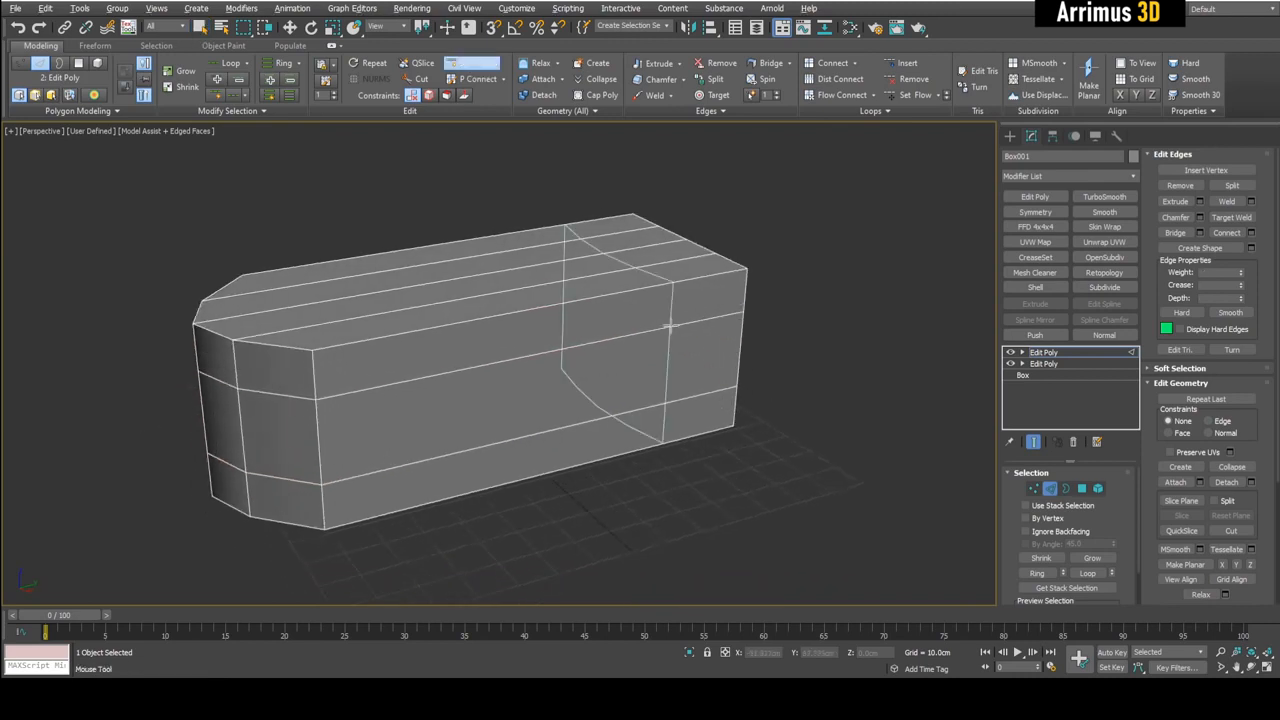
left_click(670, 326)
right_click(672, 327)
middle_click_drag(775, 346, 793, 342)
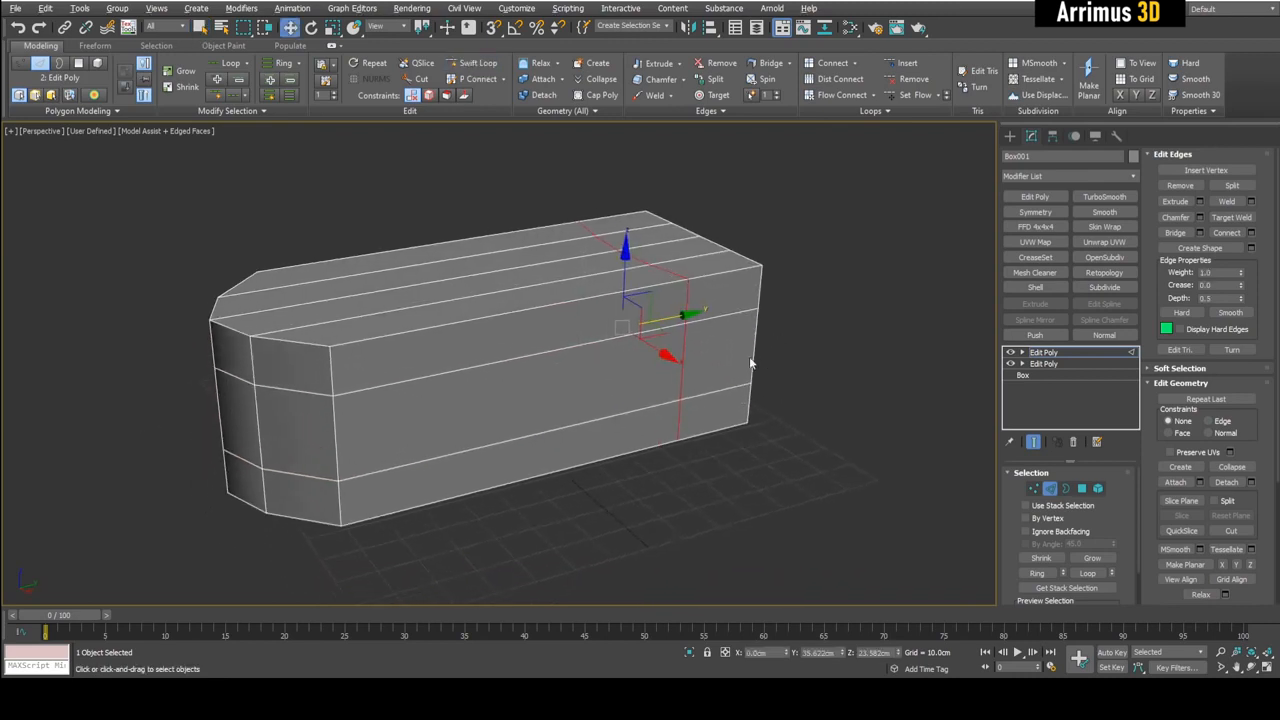
- Select the large middle polygon on the long side and scale it down within the side
key("4")
key("q")
left_click(567, 389)
middle_click_drag(567, 389, 596, 392, "alt")
key("r")
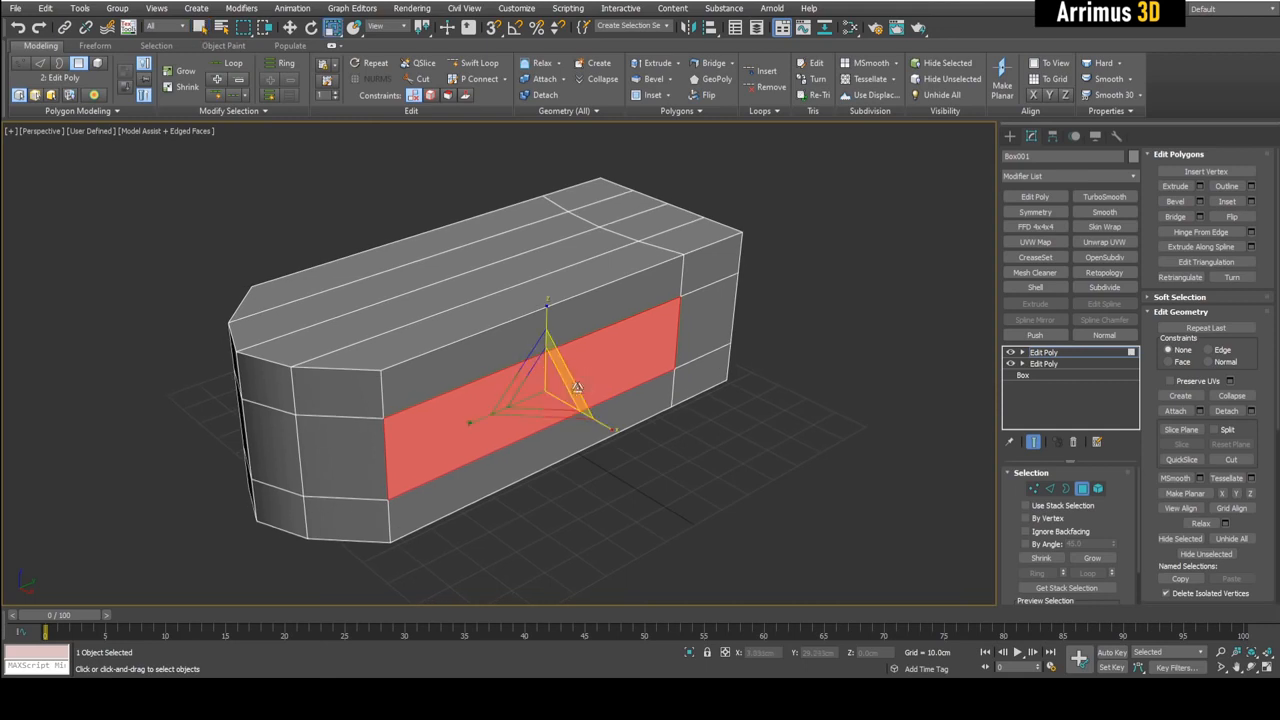
left_click_drag(551, 389, 561, 421)
- Extrude the side polygon inward along X to form a recess, and scale its back face smaller
key("w")
scroll(578, 386, "up", 5)
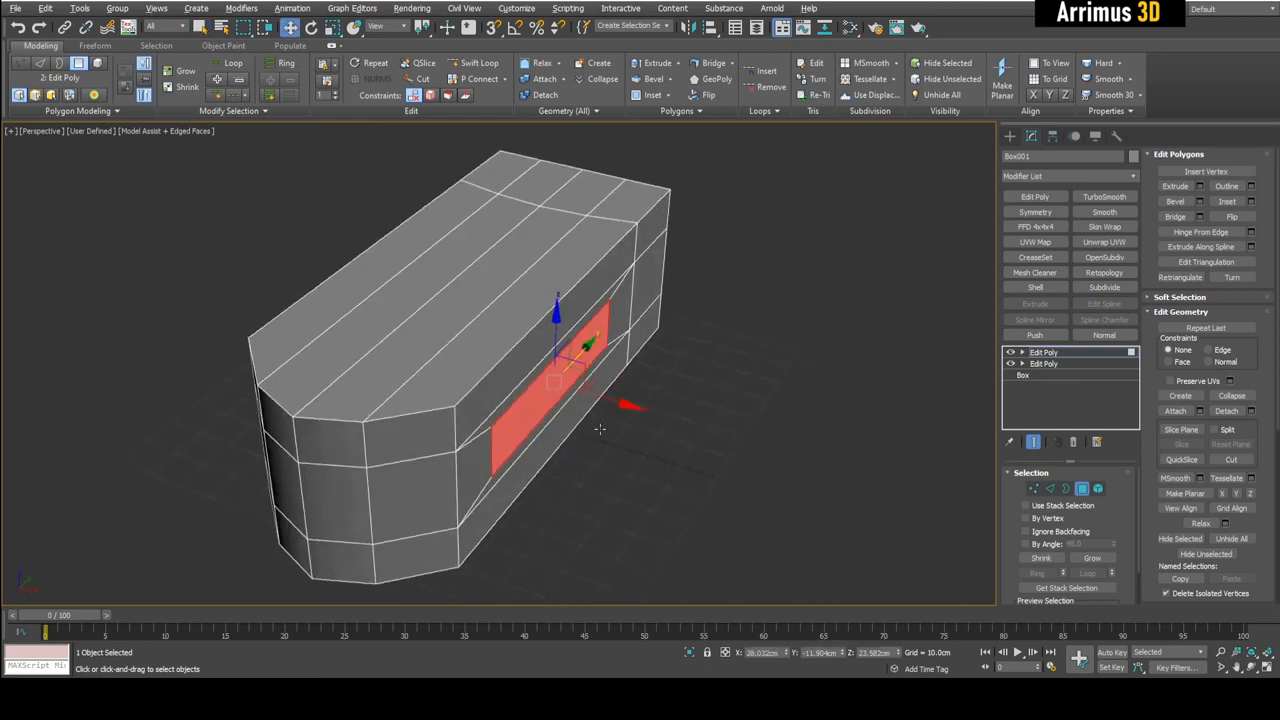
left_click_drag(578, 370, 590, 378)
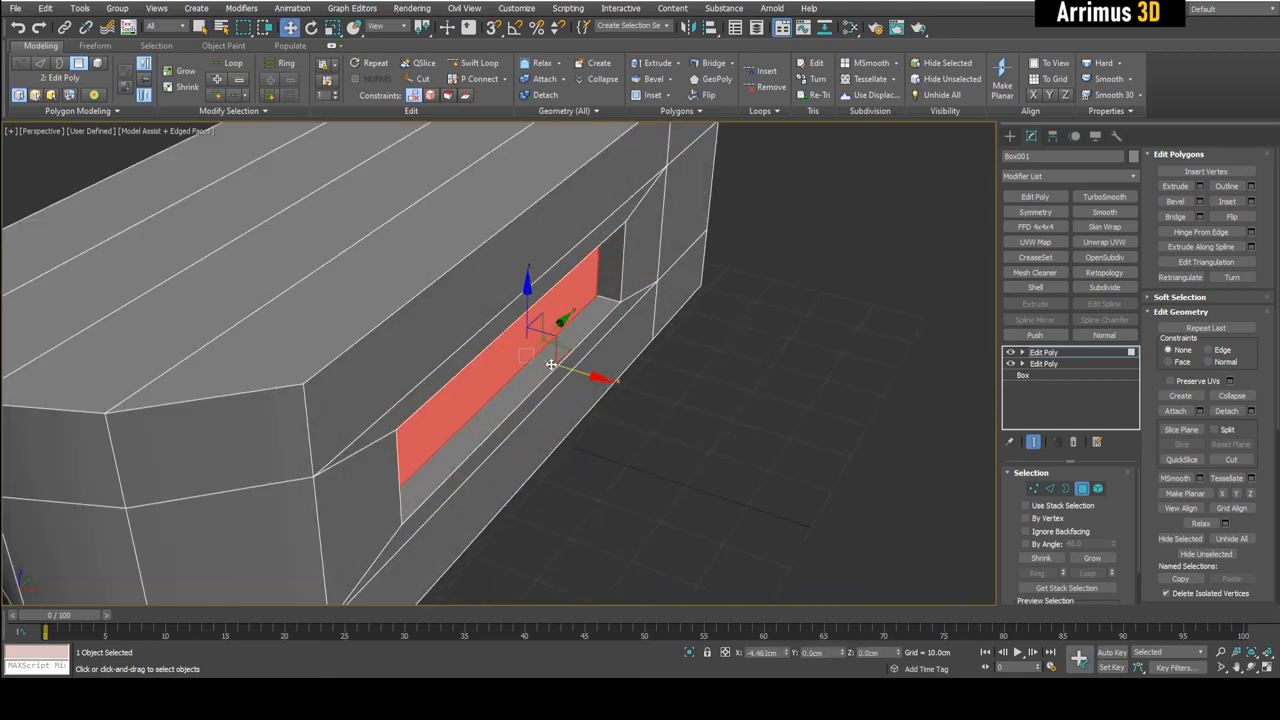
key("r")
left_click_drag(513, 348, 513, 372)
scroll(628, 396, "down", 4)
mouse_move(557, 408)
middle_mouse_down("alt")
mouse_move(628, 396)
mouse_move(571, 387)
middle_mouse_up("alt")
key("4")
key("q")
middle_click_drag(501, 347, 565, 405, "alt")
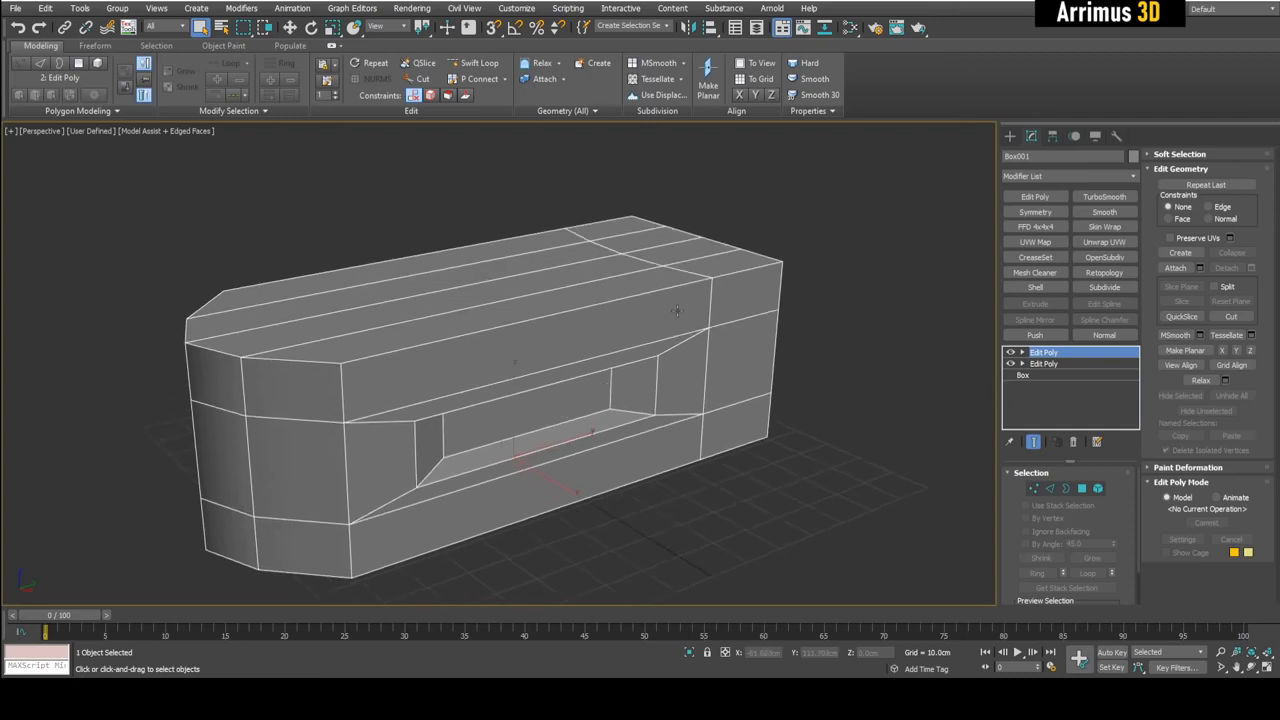
- Clone the finished base shape and place the copy about 163 cm away along Y
middle_click_drag(424, 349, 500, 308)
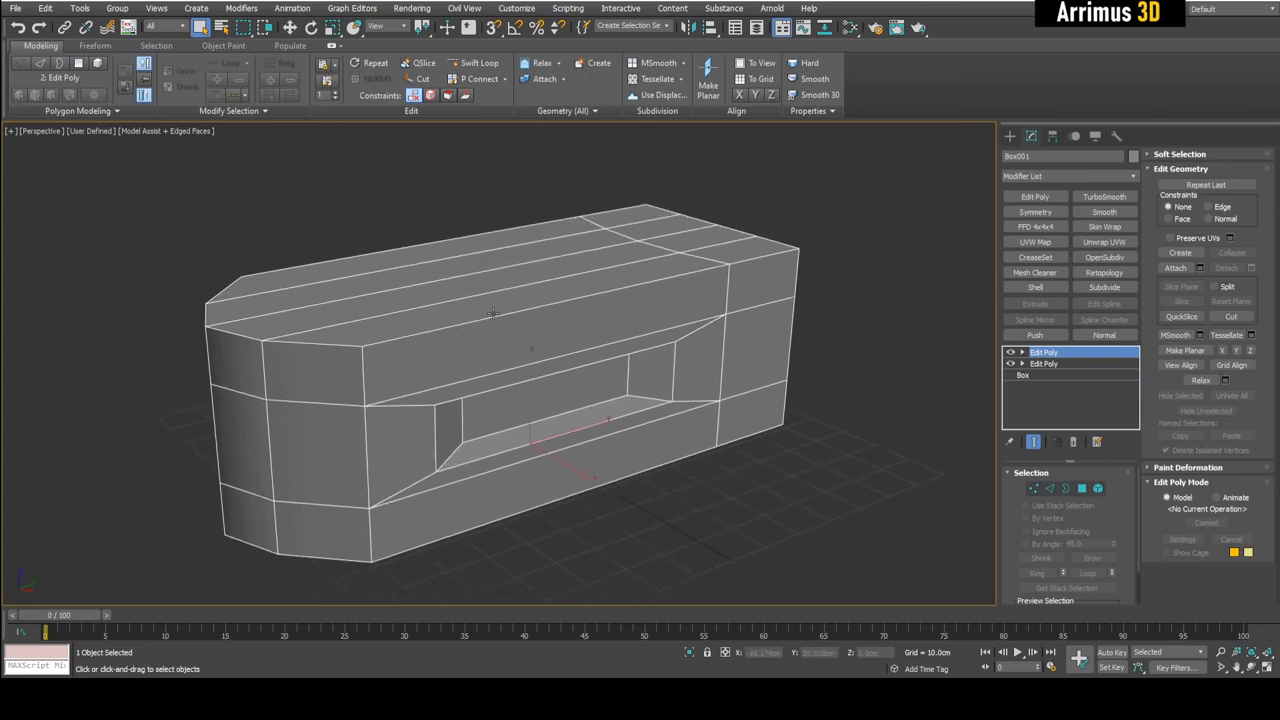
scroll(533, 343, "down", 3)
middle_click_drag(609, 363, 555, 398)
scroll(556, 358, "up", 3)
scroll(600, 355, "down", 3)
key("w")
left_click_drag(541, 418, 894, 352, "shift")
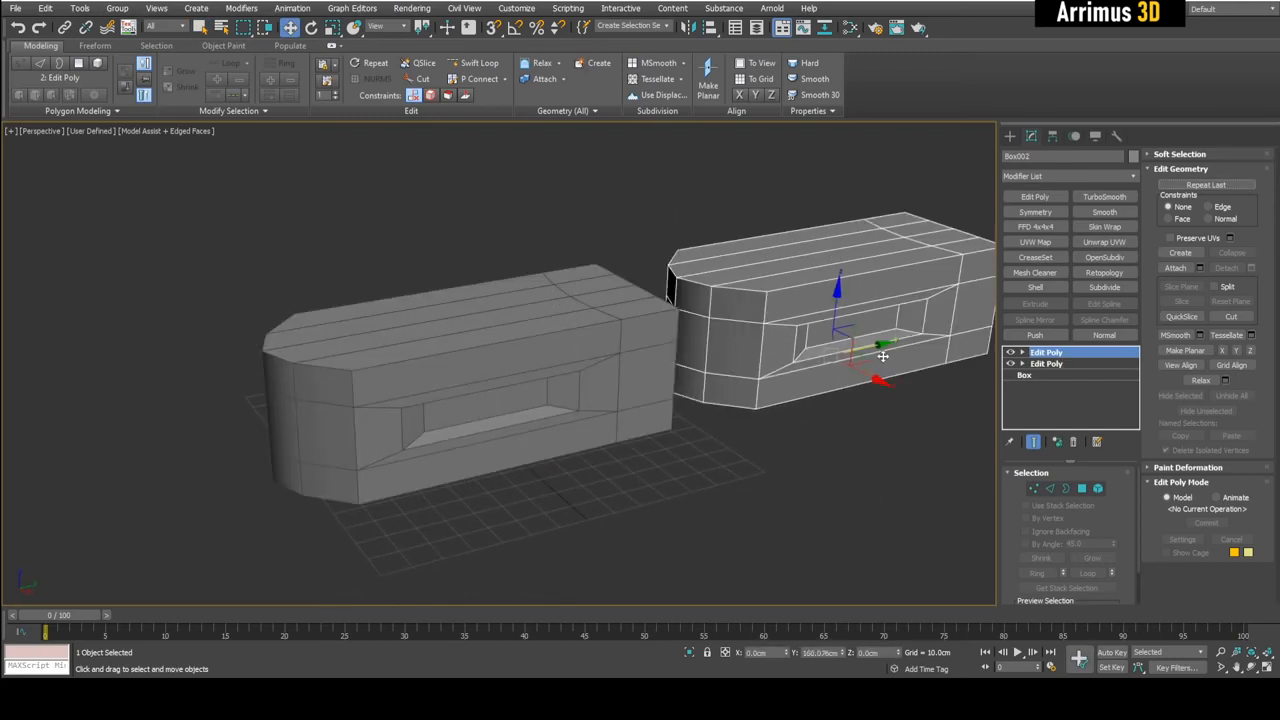
left_click(657, 399)
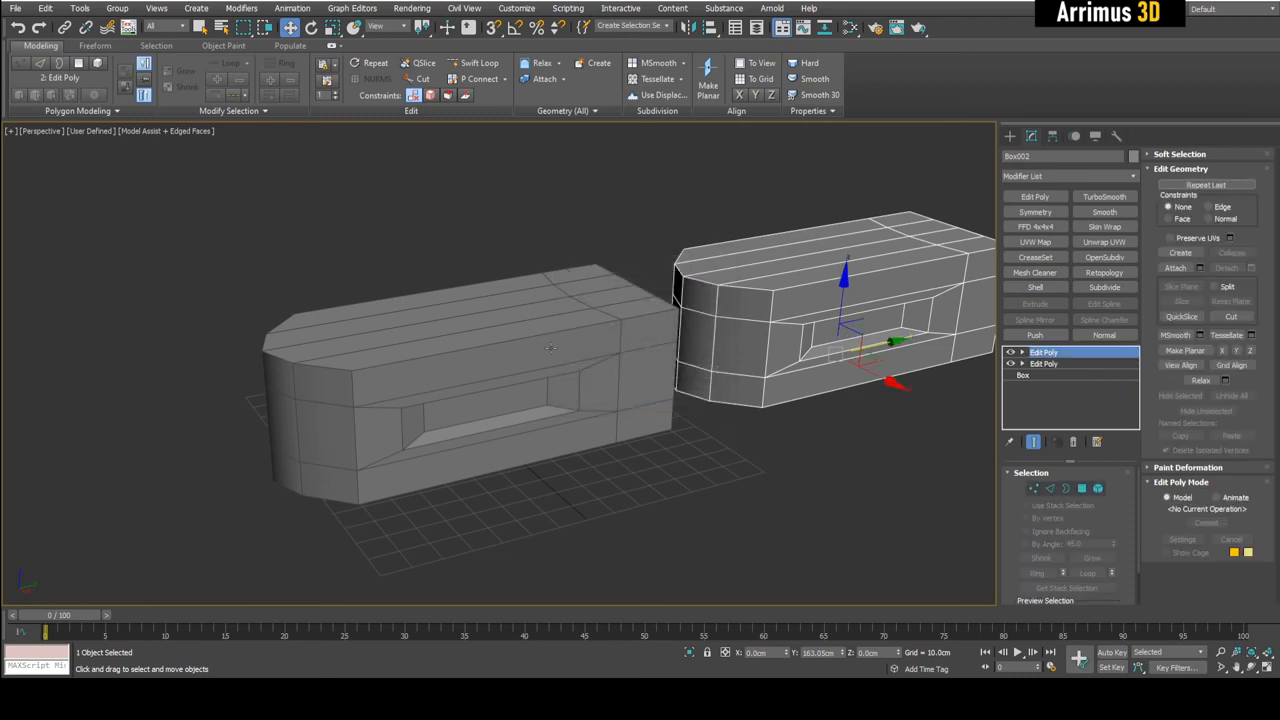
- Give the original box a third Edit Poly and add crosswise support loops beside the nose corner and the rear loop
left_click(657, 399)
scroll(524, 356, "up", 3)
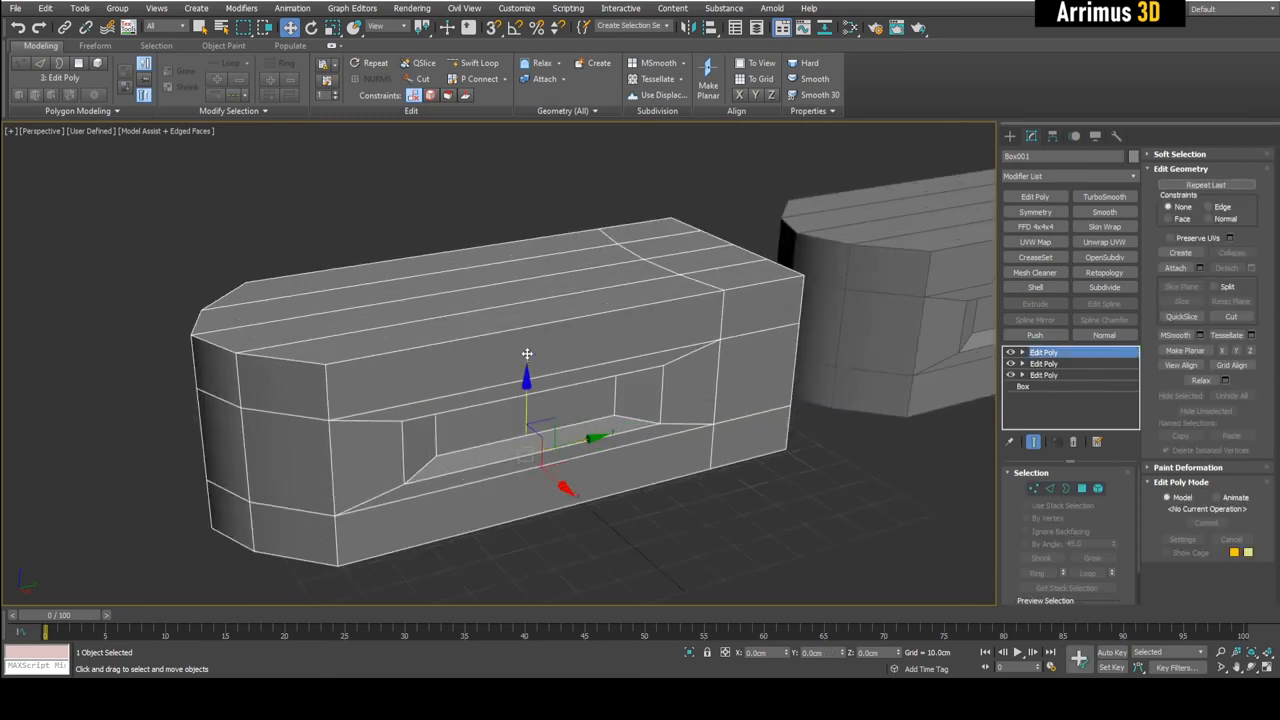
key("1")
key("alt+s")
left_click(371, 355)
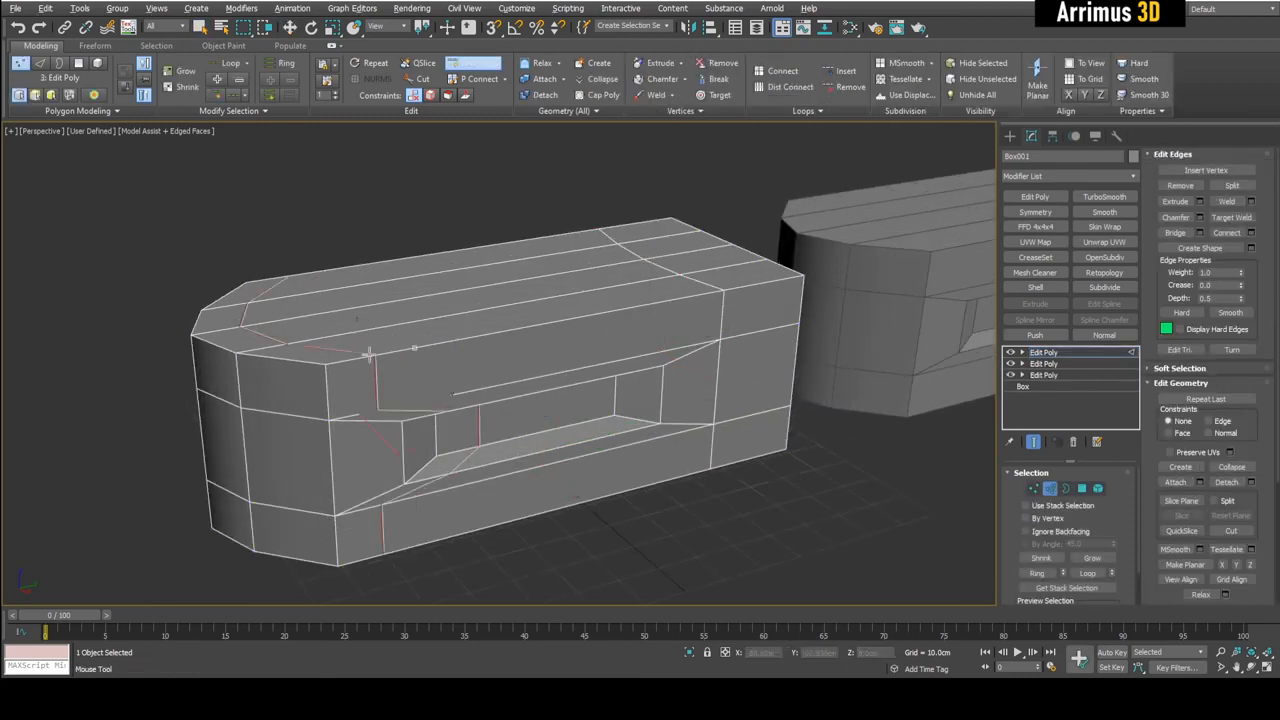
left_click(343, 361)
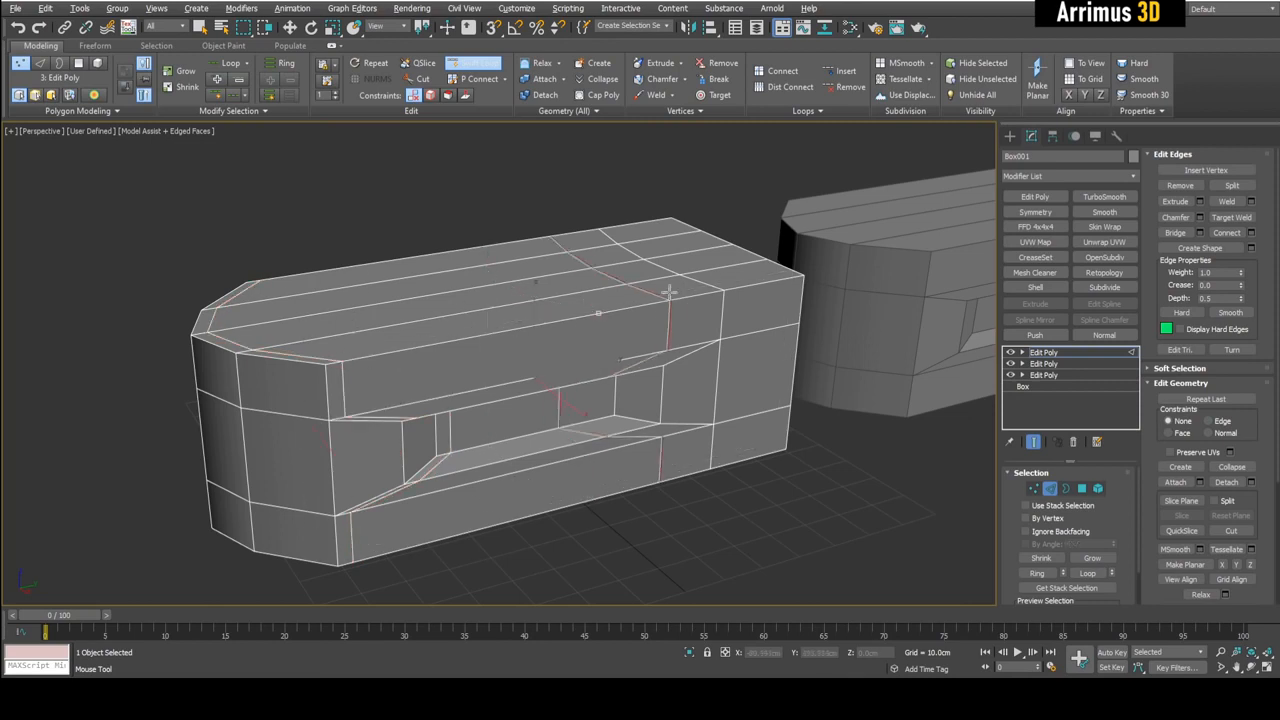
left_click(712, 294)
middle_click_drag(590, 314, 619, 292, "alt")
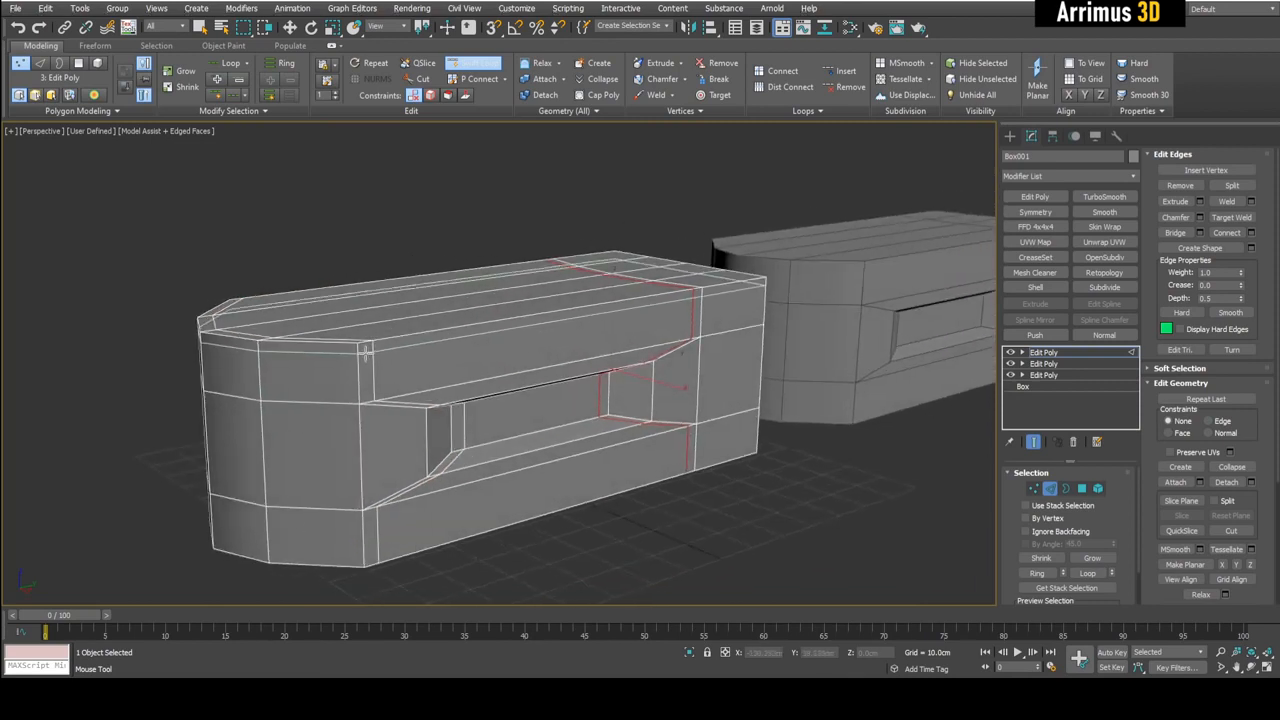
- Add horizontal support loops around the body just below the top edge and just above the bottom edge
left_click(365, 352)
left_click(374, 547)
right_click(530, 486)
- Add one support loop around the outside of the recess rim and another along its inner walls
scroll(626, 446, "up", 4)
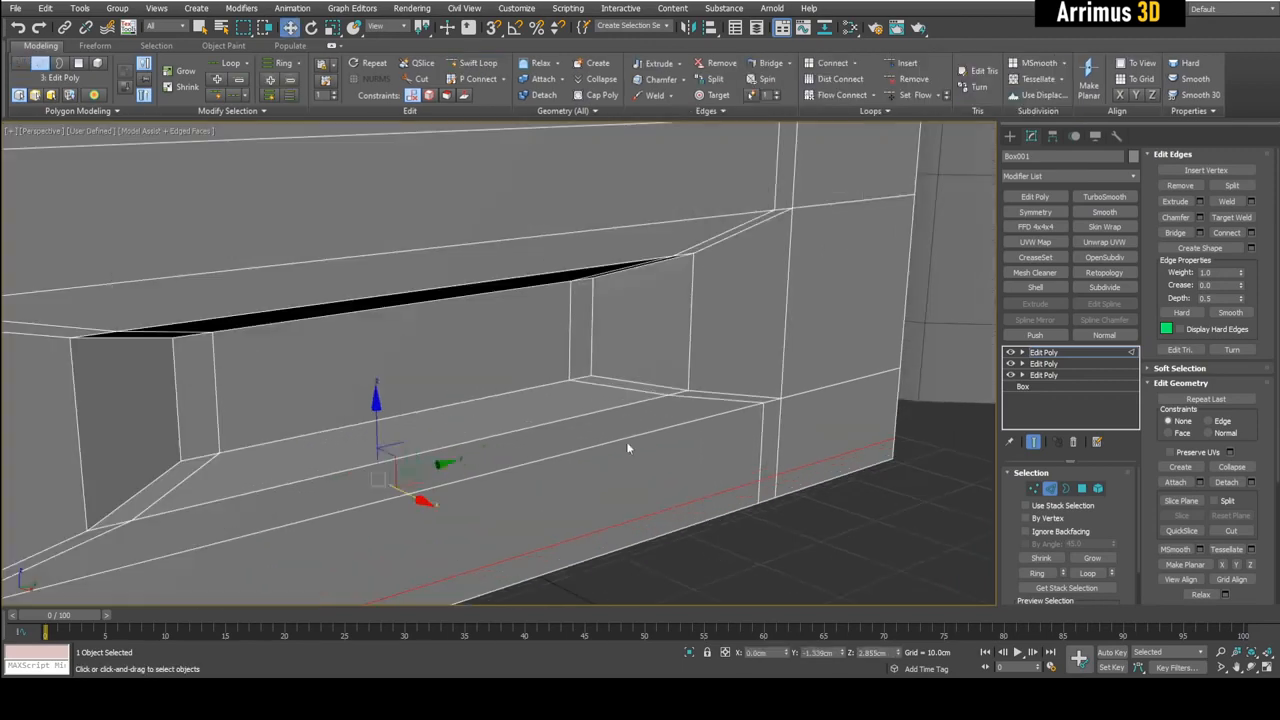
key("alt+1")
left_click(717, 394)
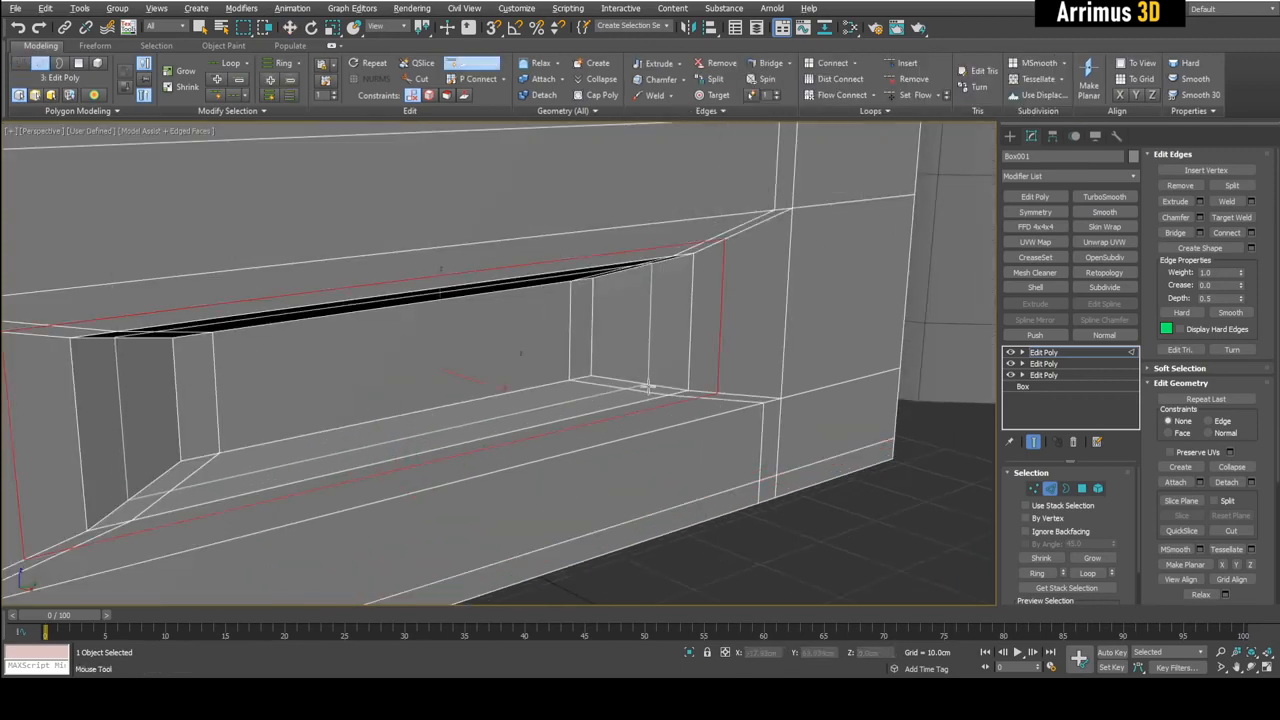
left_click(640, 385)
right_click(640, 385)
scroll(640, 385, "down", 5)
middle_click_drag(622, 385, 668, 388, "alt")
key("2")
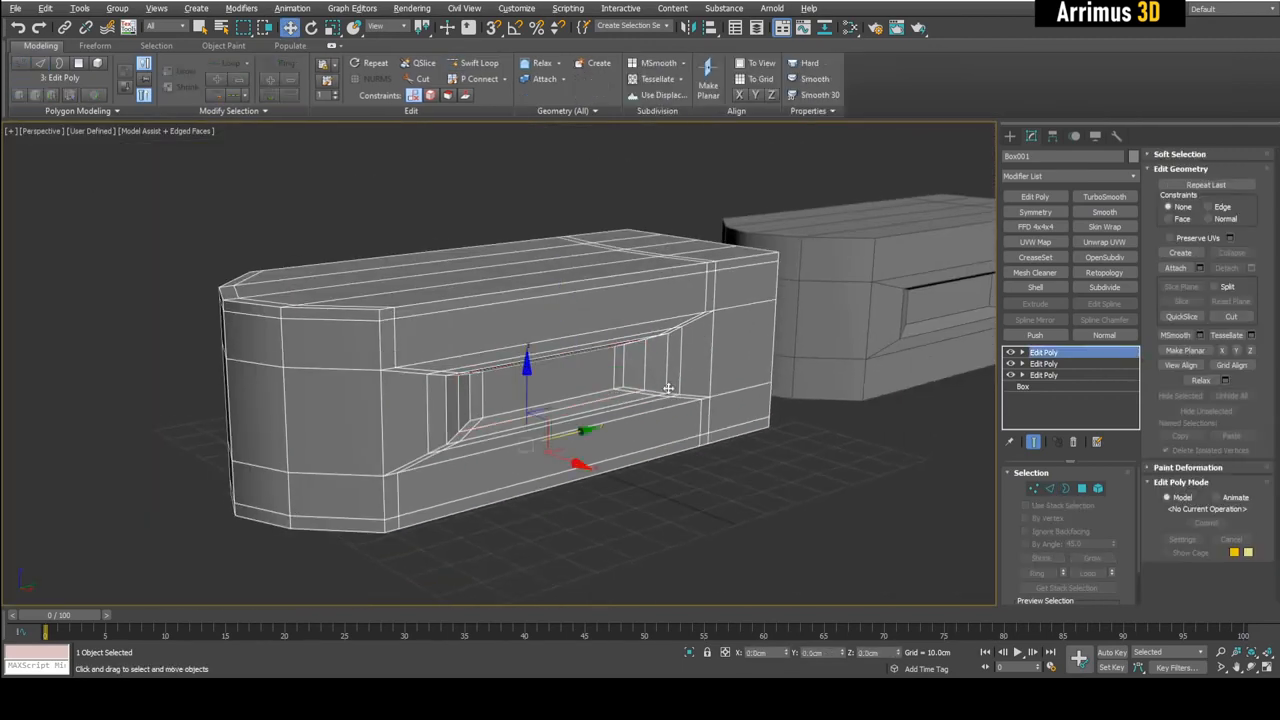
- Apply TurboSmooth to the original box with 3 iterations and hide the edged faces
left_click(1111, 195)
key("F4")
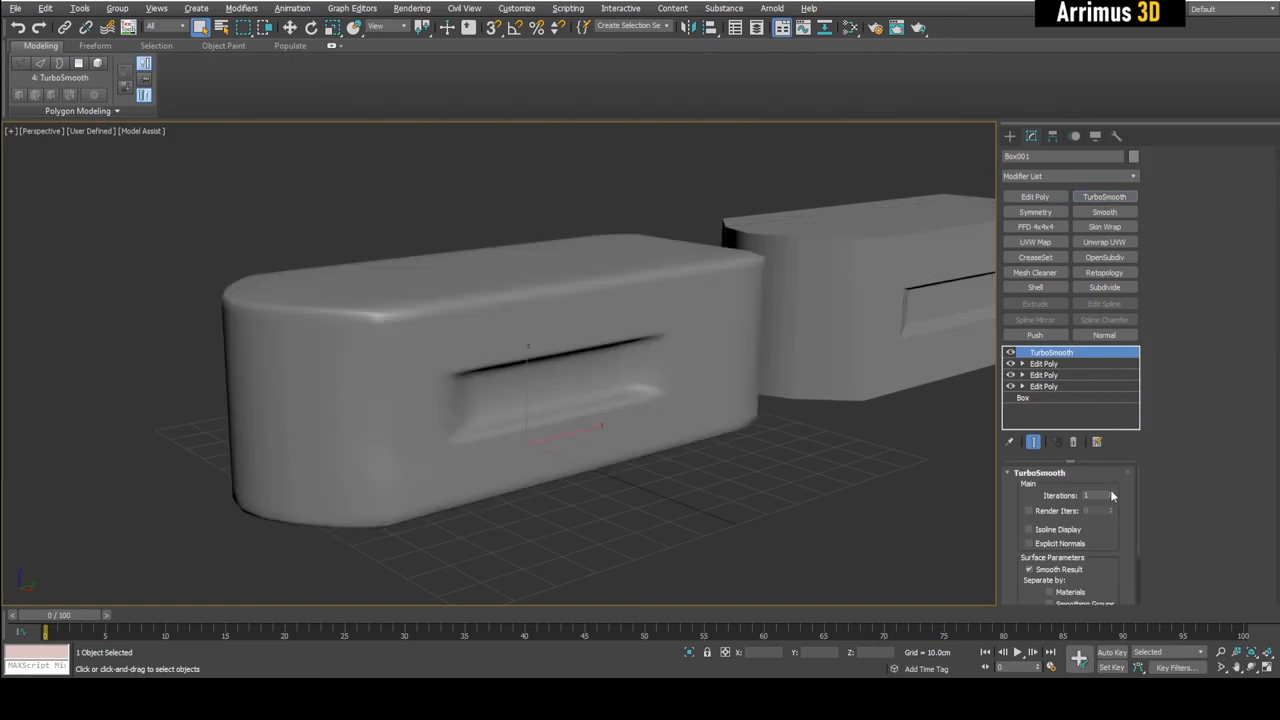
left_click(1110, 491)
left_click(1110, 491)
- Examine the smoothed shading and wireframe around the rounded corner and the end of the recess
middle_click_drag(760, 385, 650, 475, "alt")
scroll(438, 455, "up", 8)
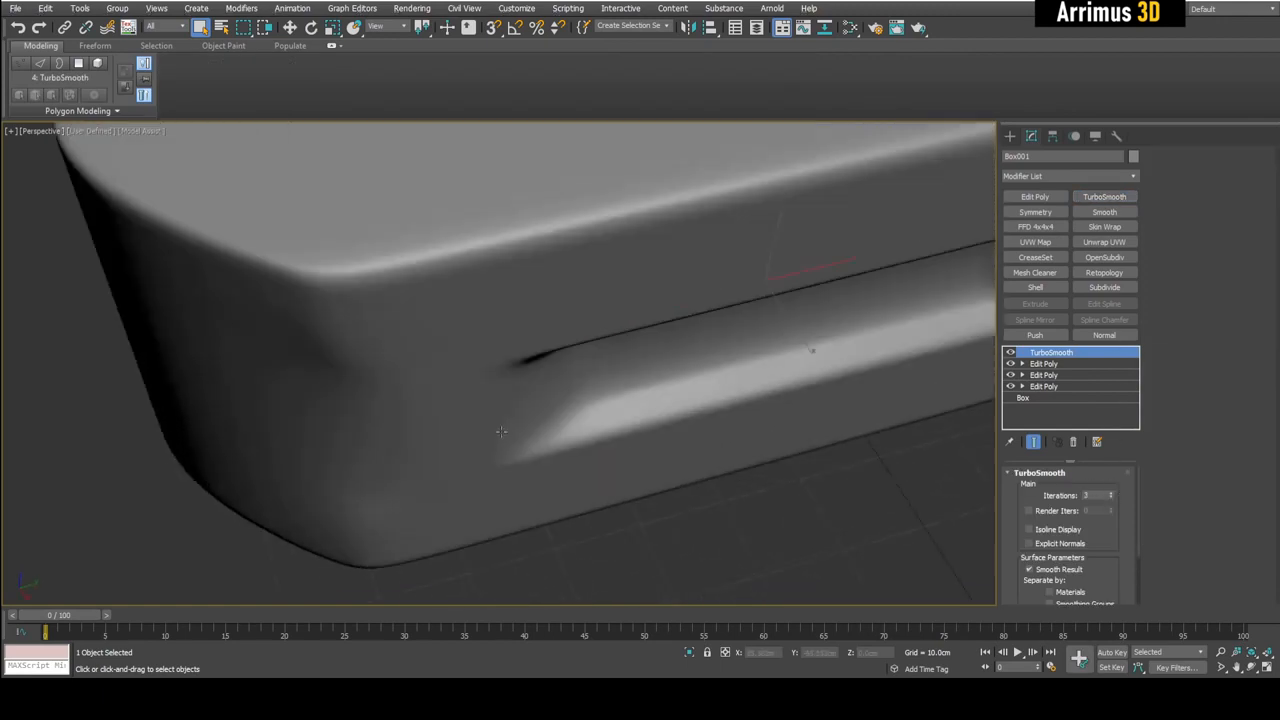
key("F4")
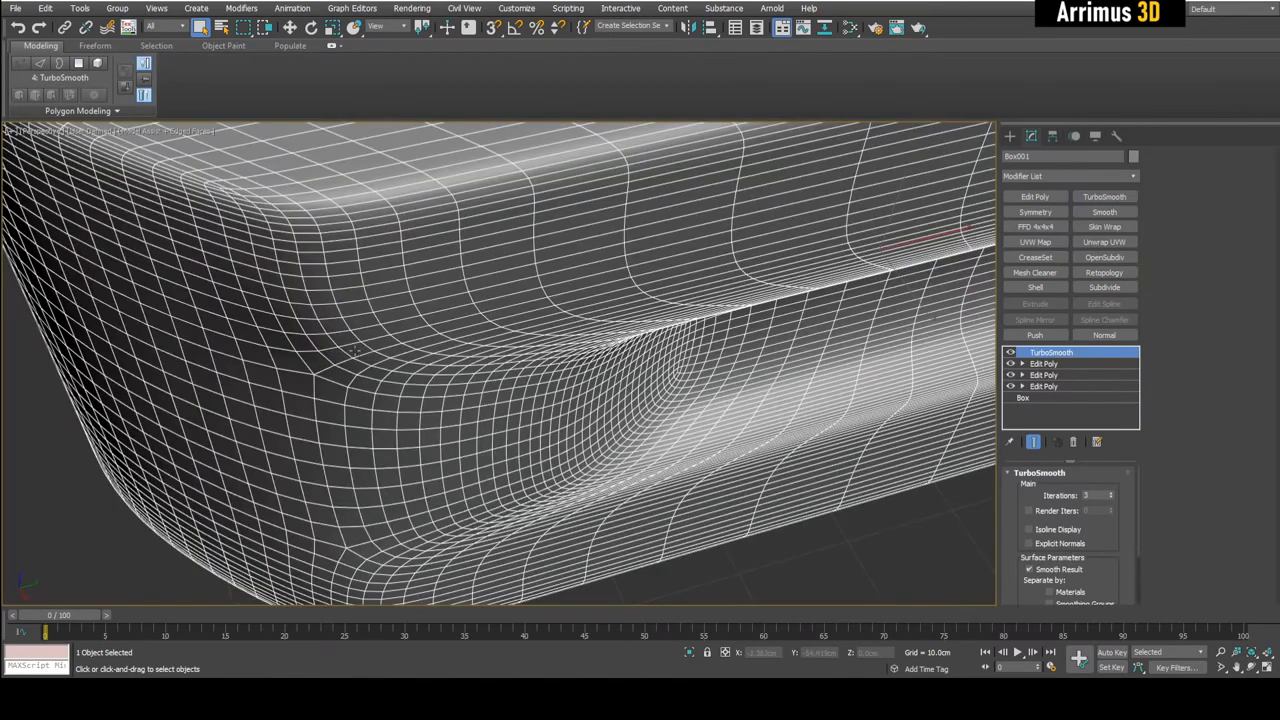
key("F4")
middle_click_drag(301, 370, 429, 303, "alt")
scroll(429, 303, "down", 4)
mouse_move(514, 300)
middle_mouse_down("alt")
mouse_move(663, 314)
mouse_move(487, 265)
mouse_move(539, 292)
mouse_move(573, 281)
mouse_move(524, 315)
mouse_move(498, 303)
middle_mouse_up("alt")
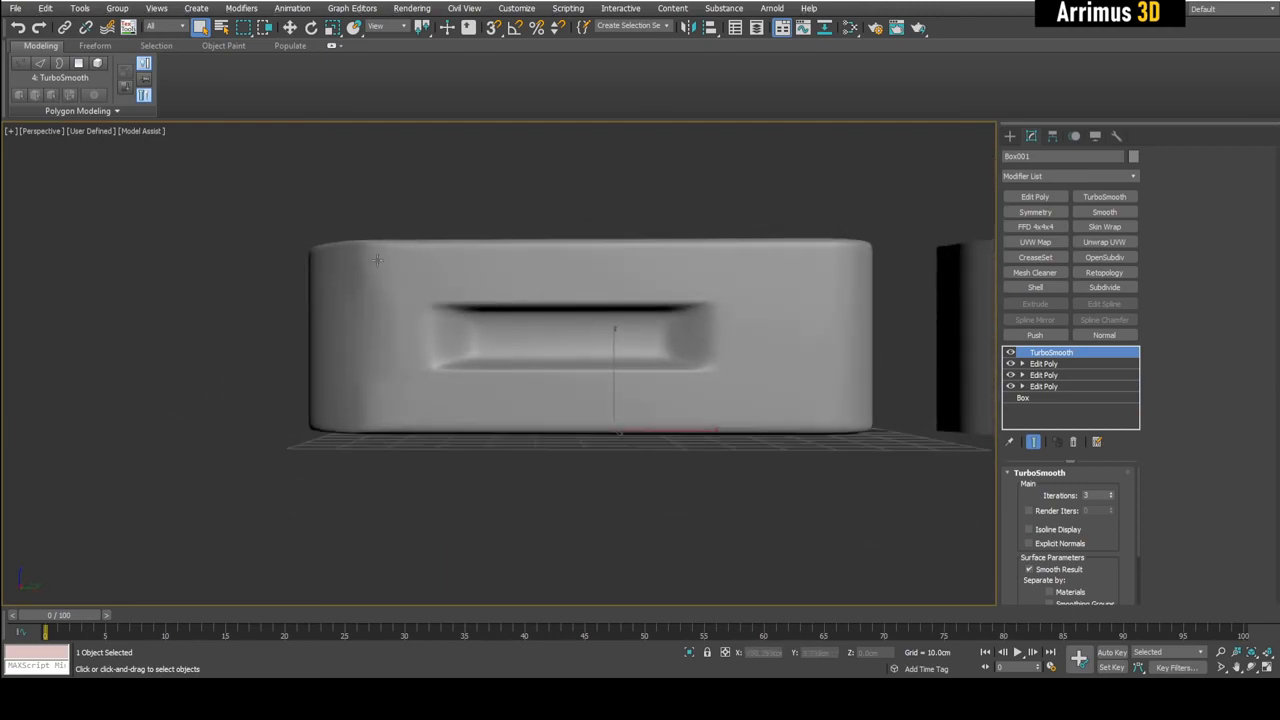
middle_click_drag(413, 315, 438, 338, "alt")
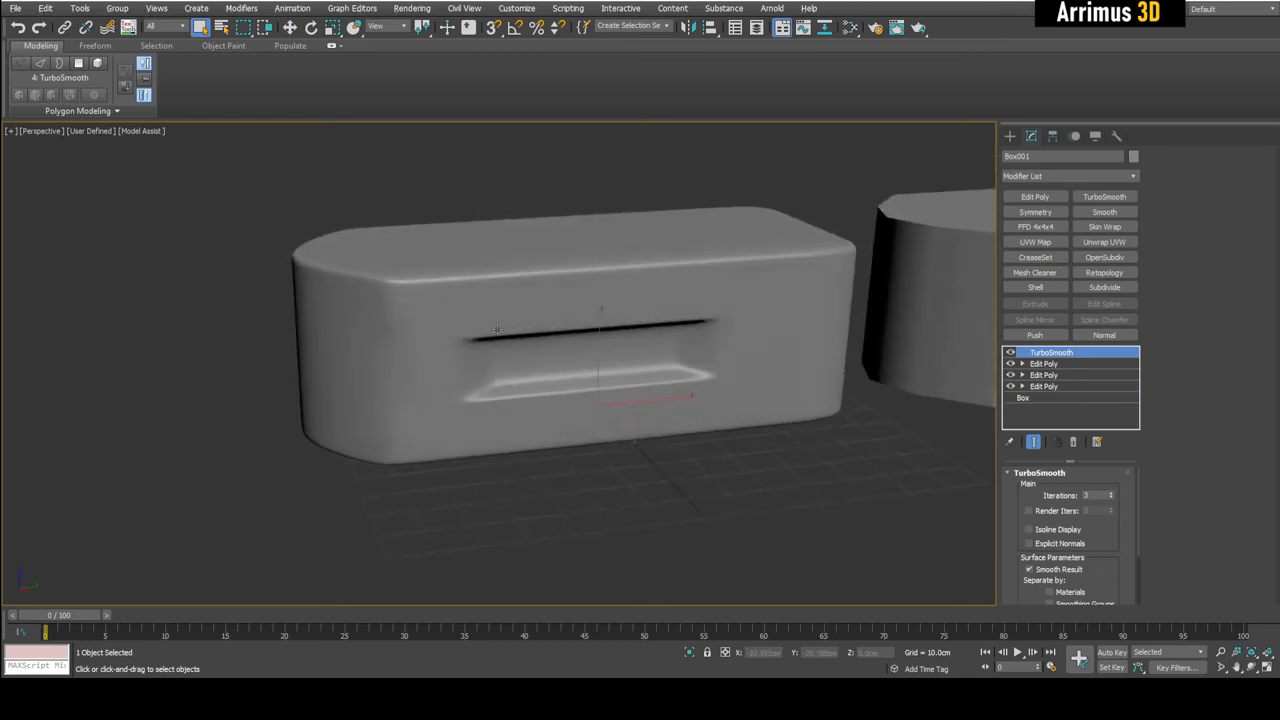
- Examine the unsmoothed edge flow where the recess's corner edges meet the vertical edge and support loop of the rounded corner
key("F4")
scroll(558, 331, "up", 3)
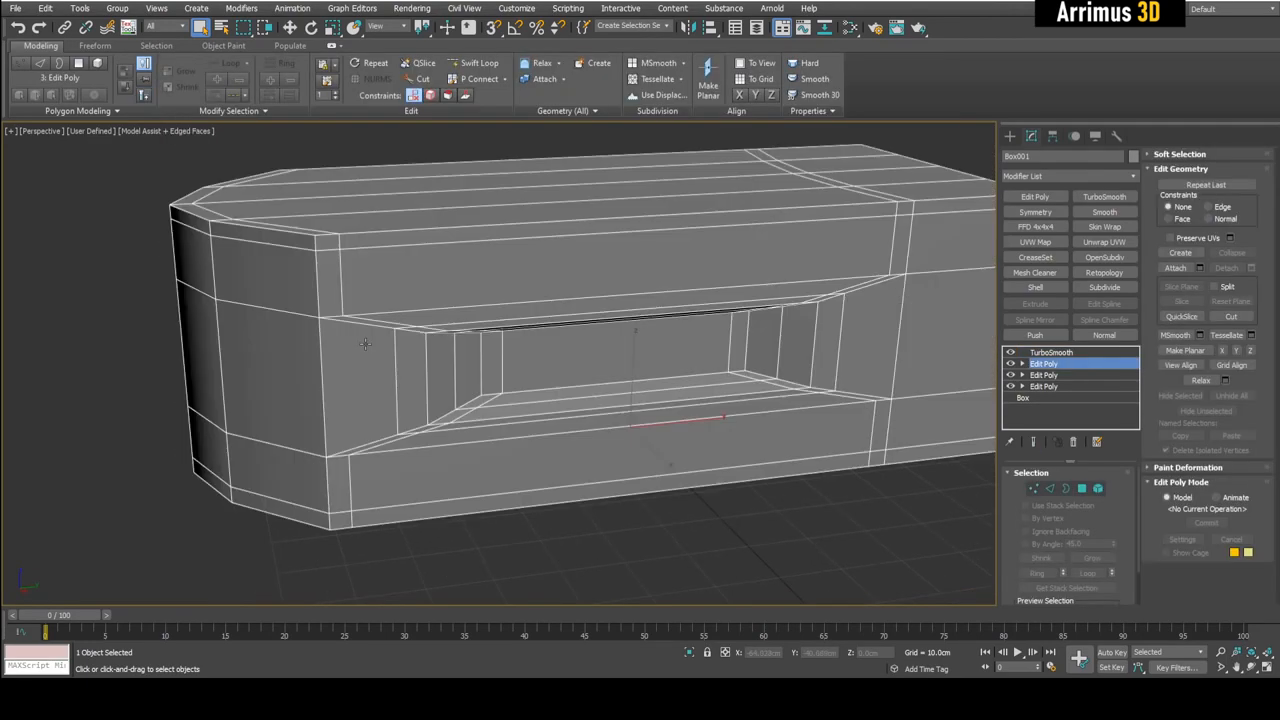
key("1")
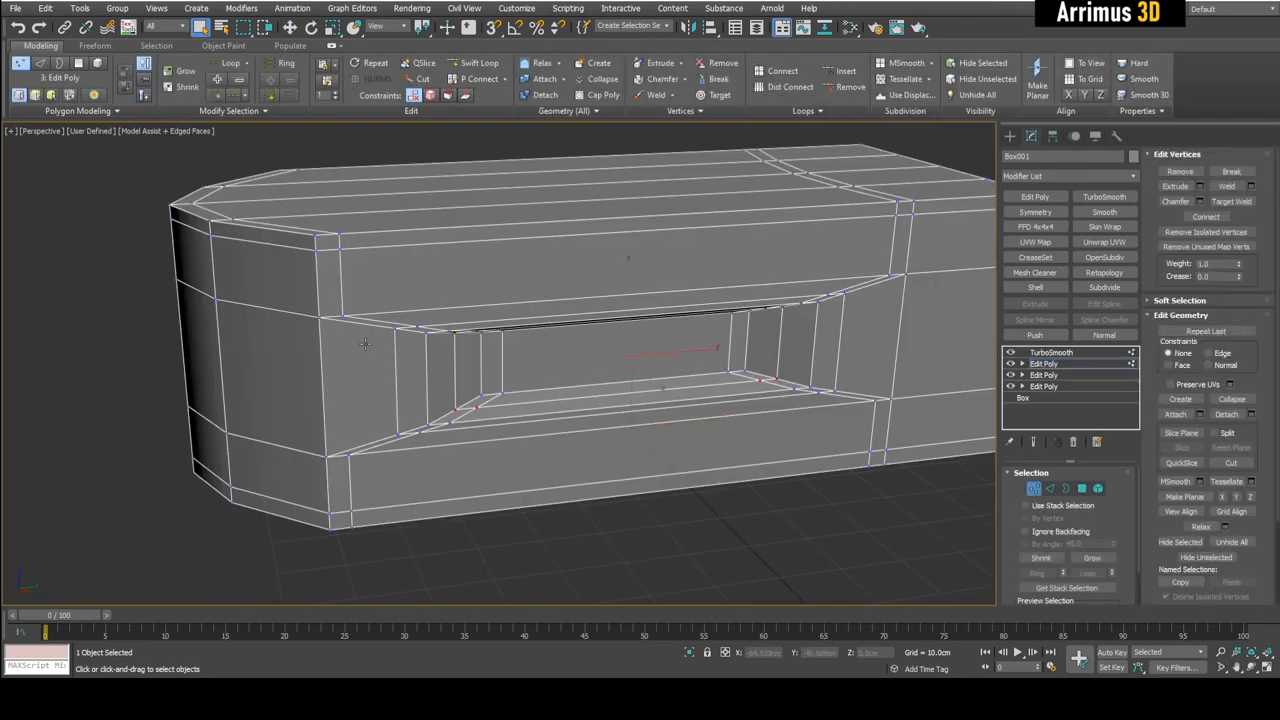
scroll(367, 344, "up", 4)
left_click(338, 311)
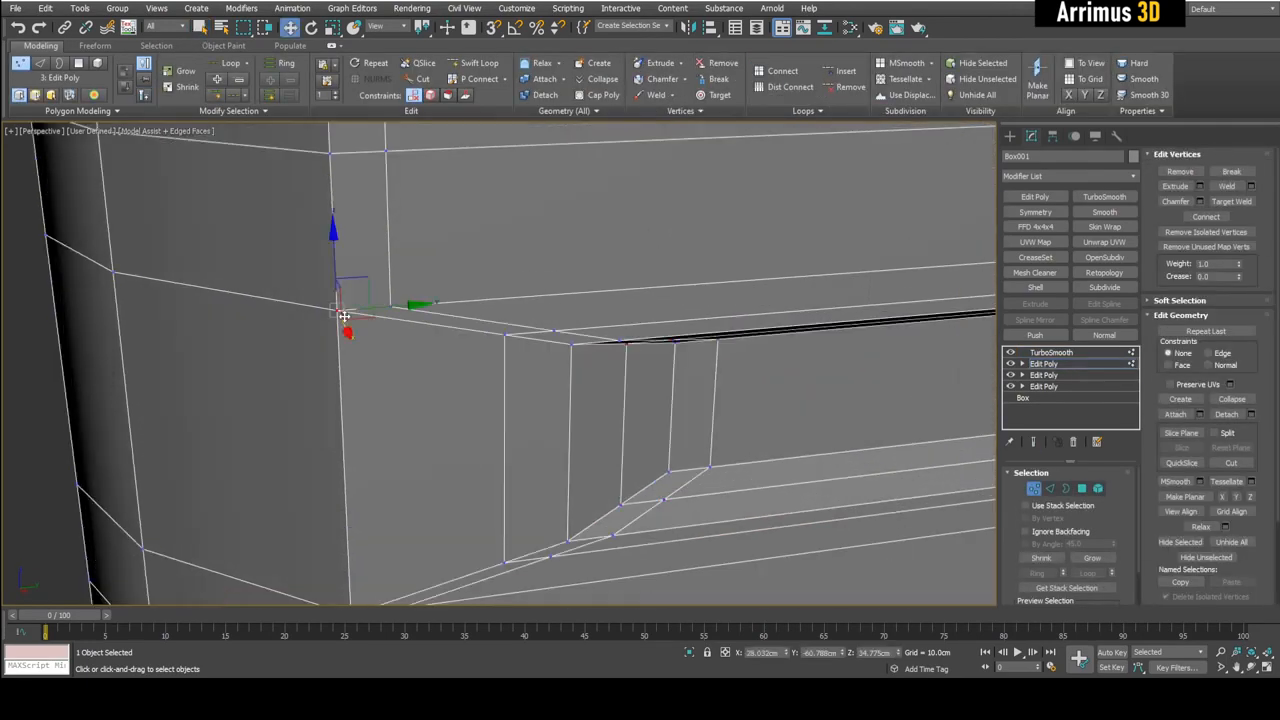
scroll(338, 311, "up", 3)
key("2")
left_click(336, 290)
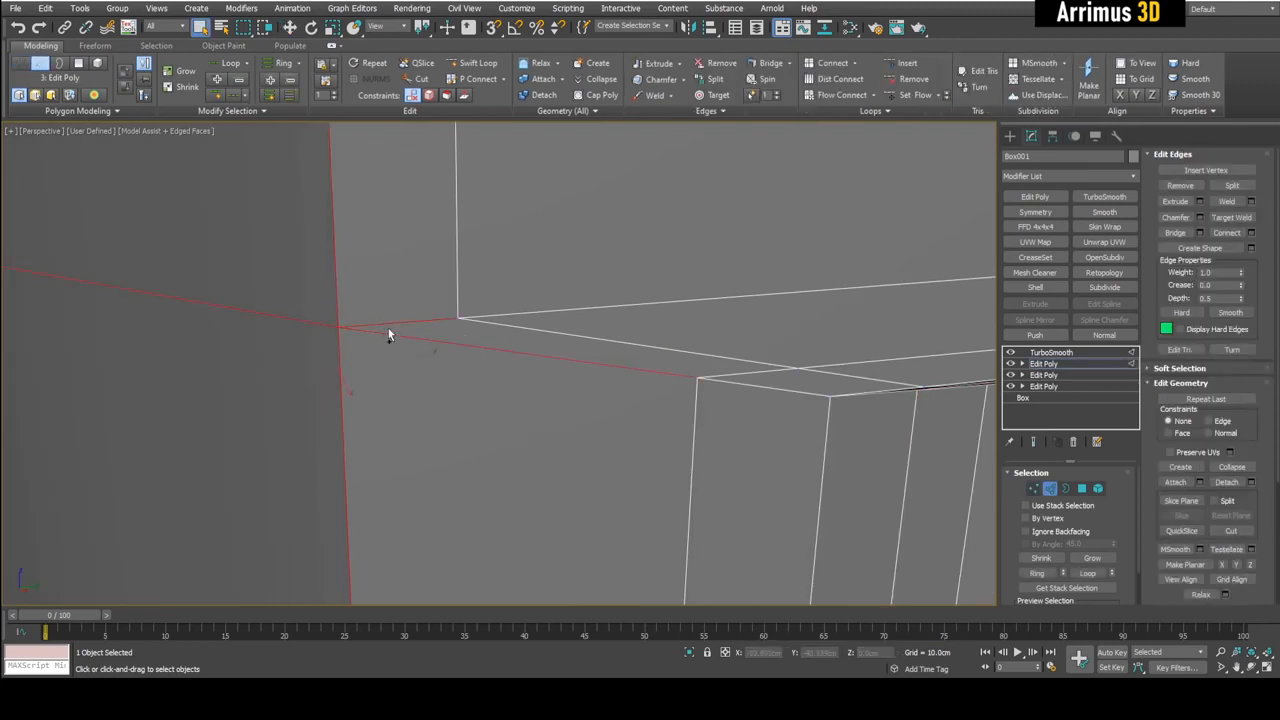
scroll(410, 362, "down", 4)
scroll(371, 351, "down", 2)
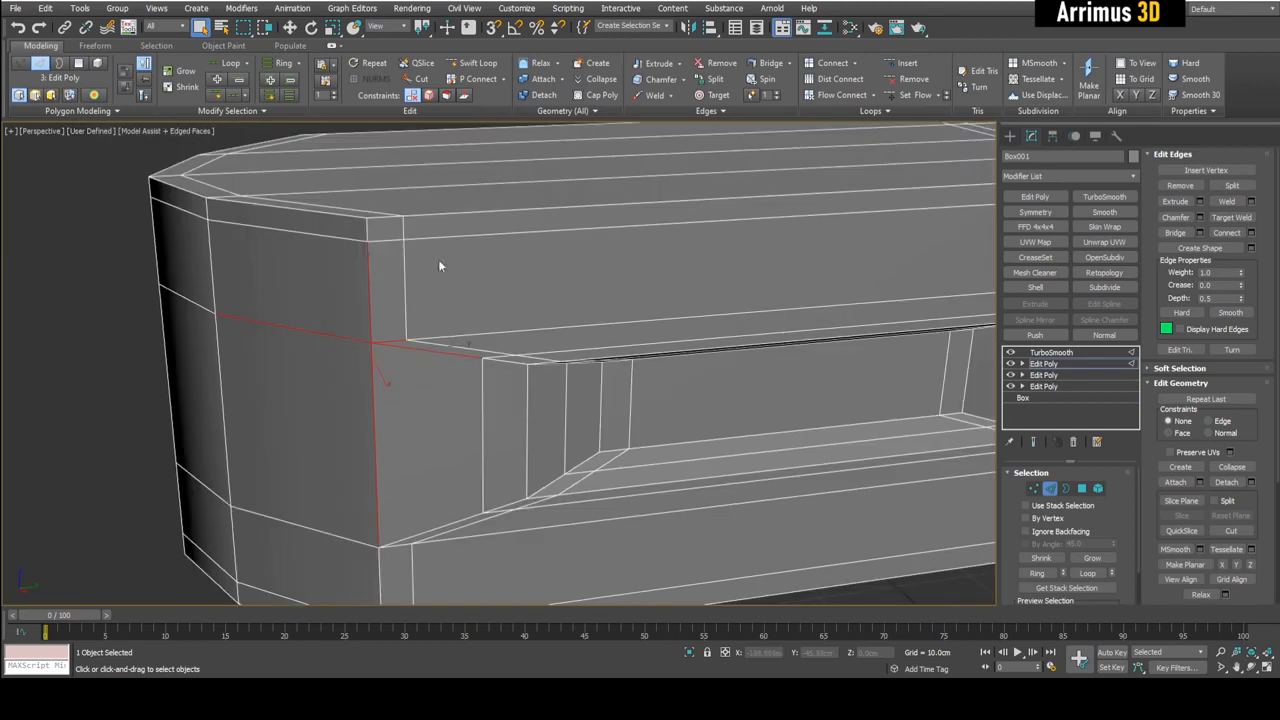
scroll(422, 382, "down", 3)
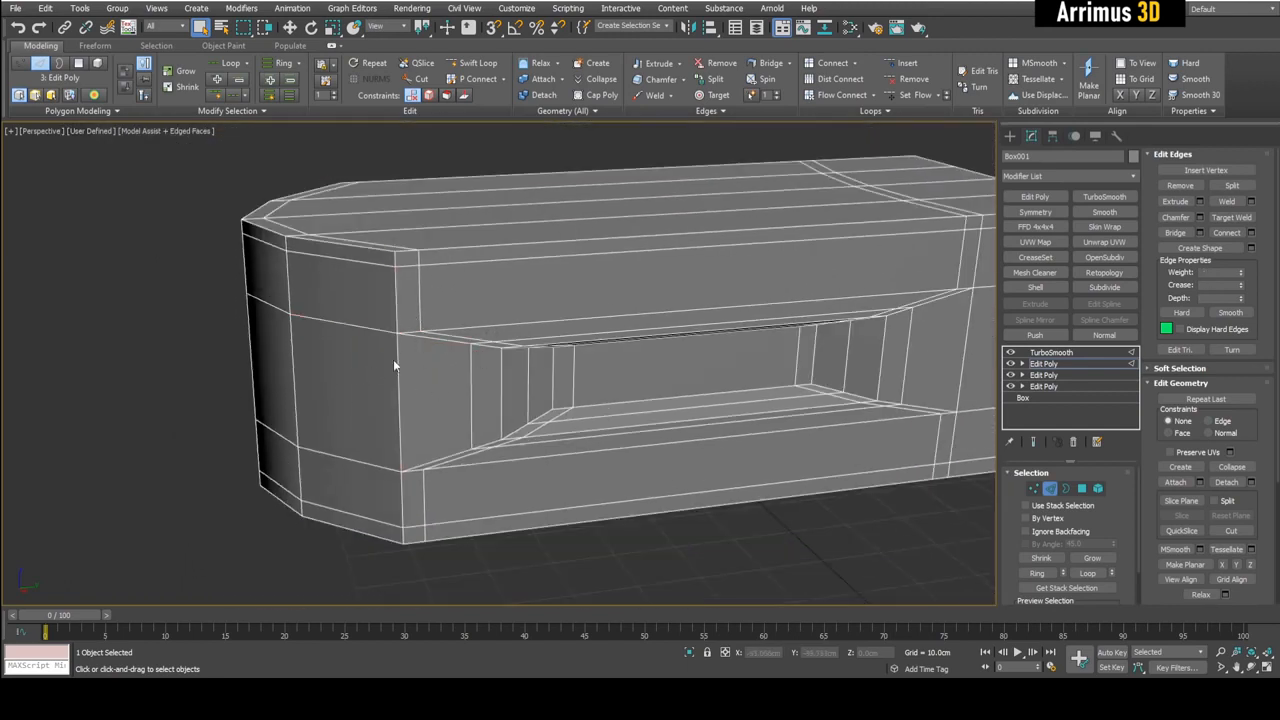
scroll(396, 316, "up", 2)
scroll(397, 300, "down", 3)
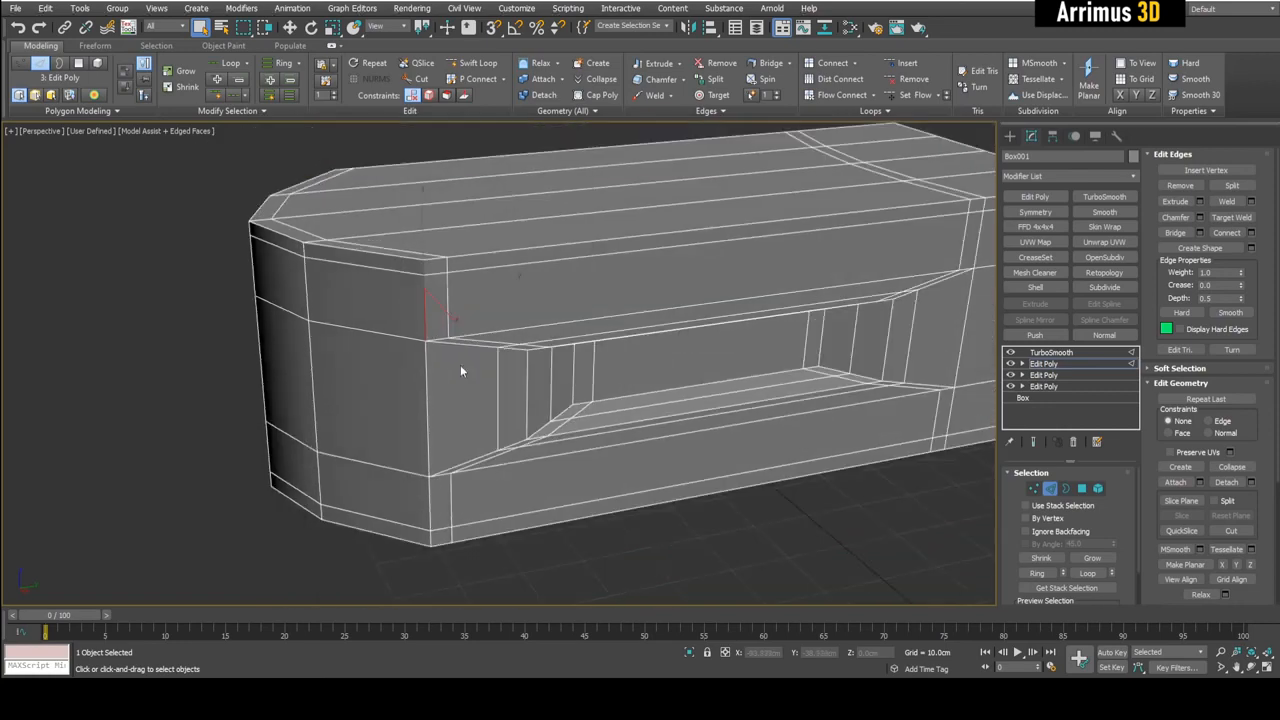
- Cut the vertical corner support edge through the gap beside the recess and target-weld the extra vertices into the adjoining corner vertices
scroll(457, 466, "up", 3)
key("1")
key("alt+c")
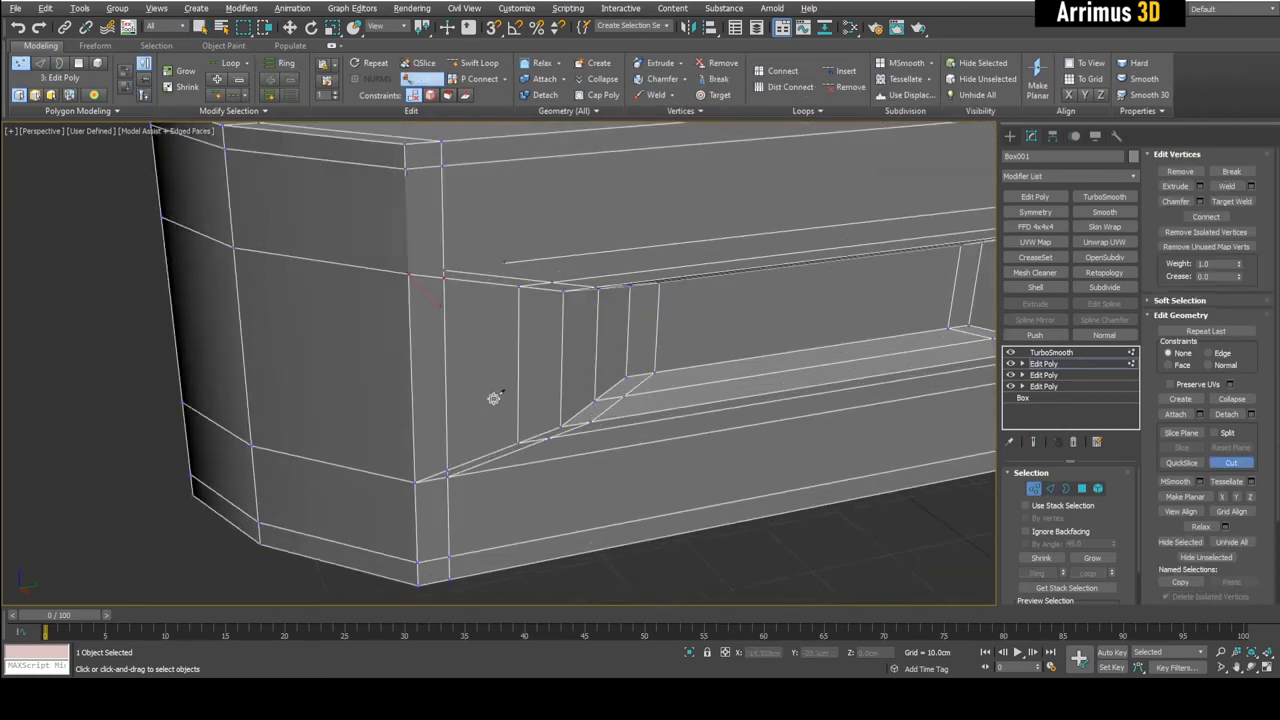
left_click(443, 274)
right_click(442, 288)
left_click(444, 270)
right_click(466, 320)
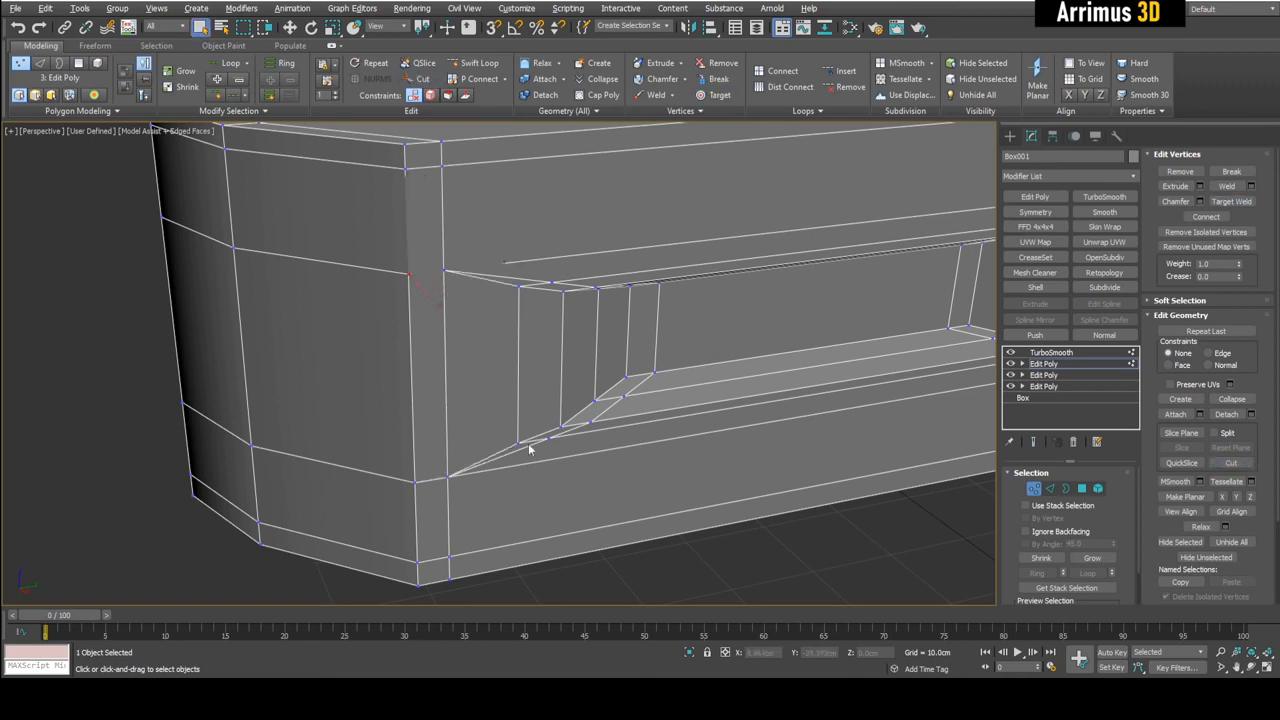
- Remove the duplicate diagonal edges at the recess's end and cut an edge from its upper corner up to the body's top edge
key("2")
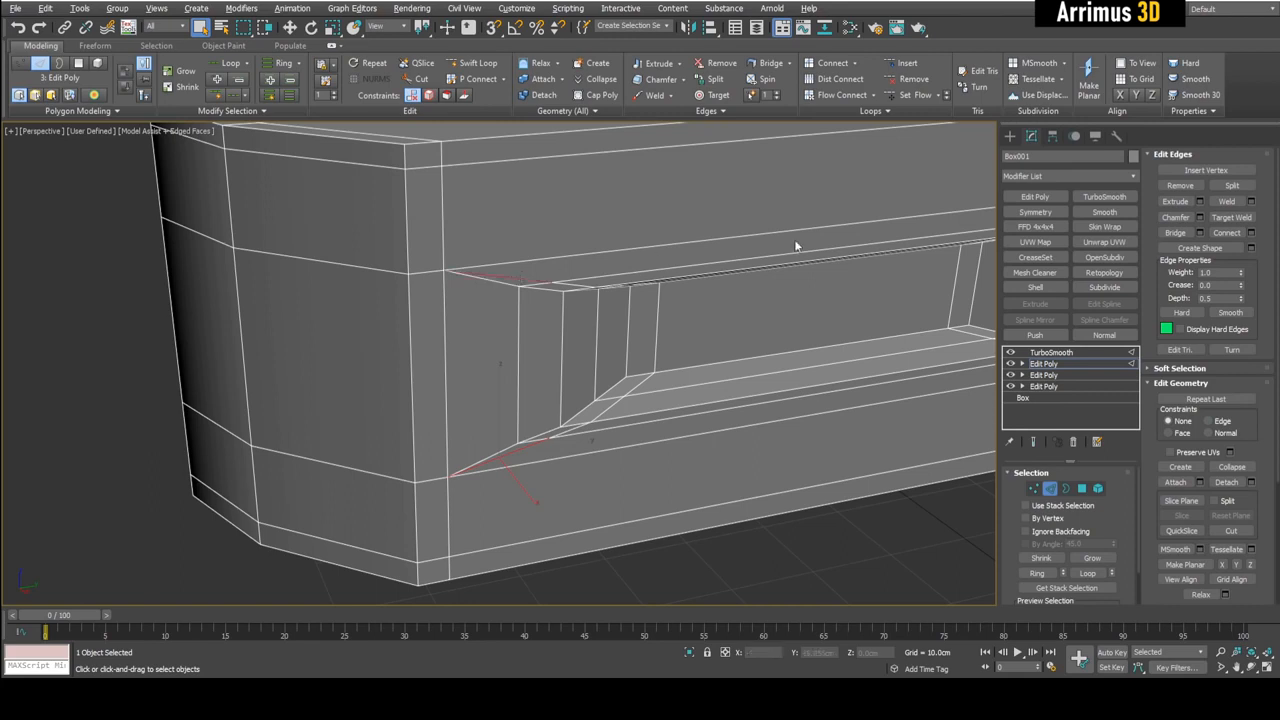
left_click(1185, 185)
middle_click_drag(609, 275, 621, 314)
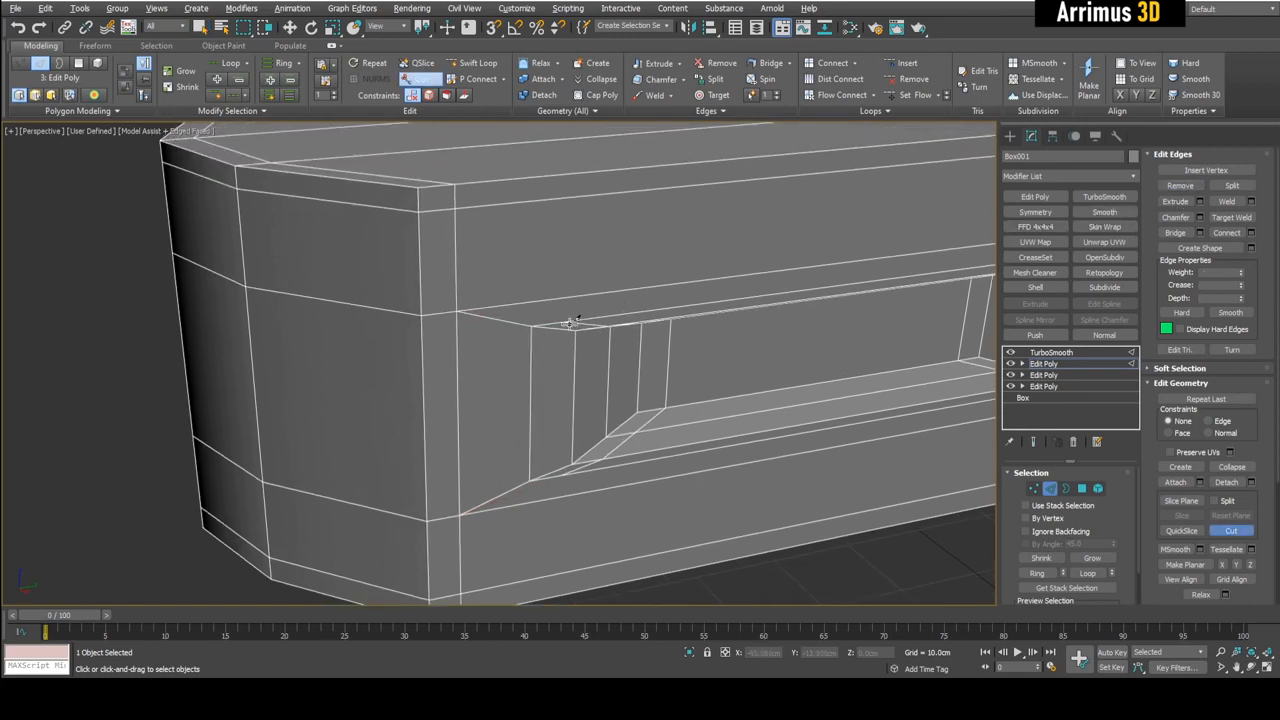
right_click(660, 205)
- Examine the reworked edges and the smoothed shading at the recess's end and the rounded corner
scroll(734, 294, "down", 5)
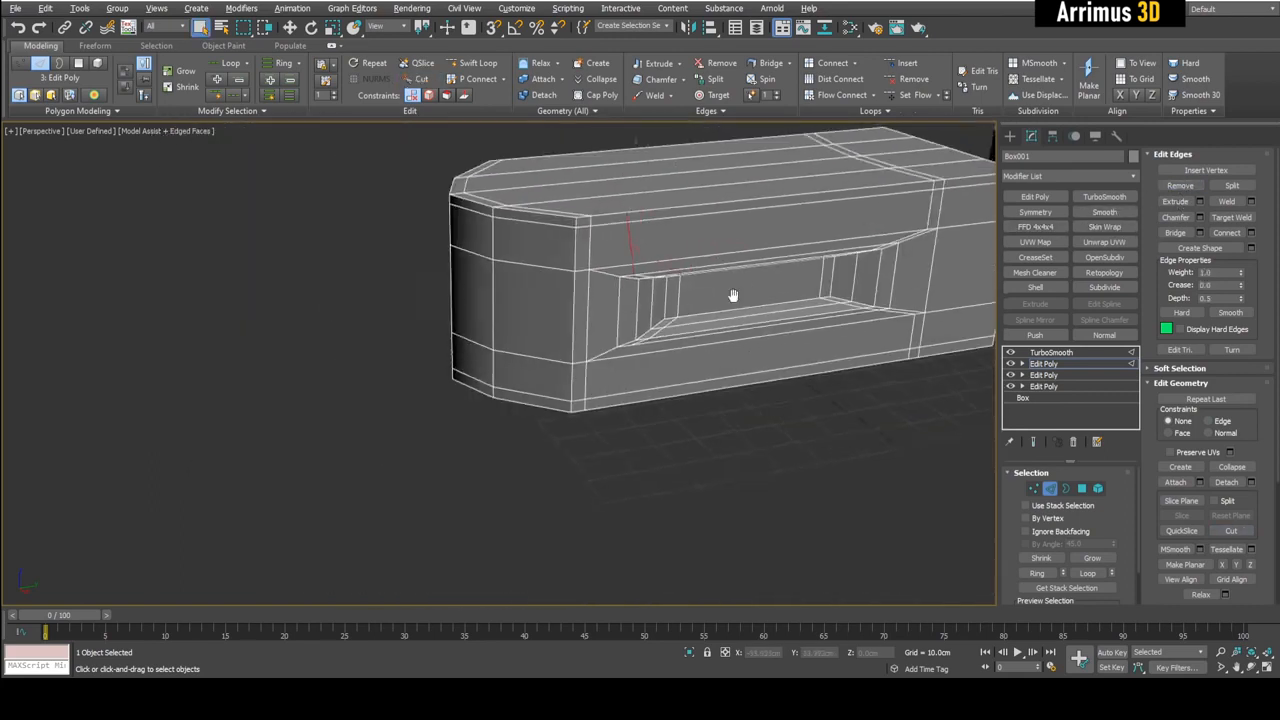
scroll(430, 293, "up", 5)
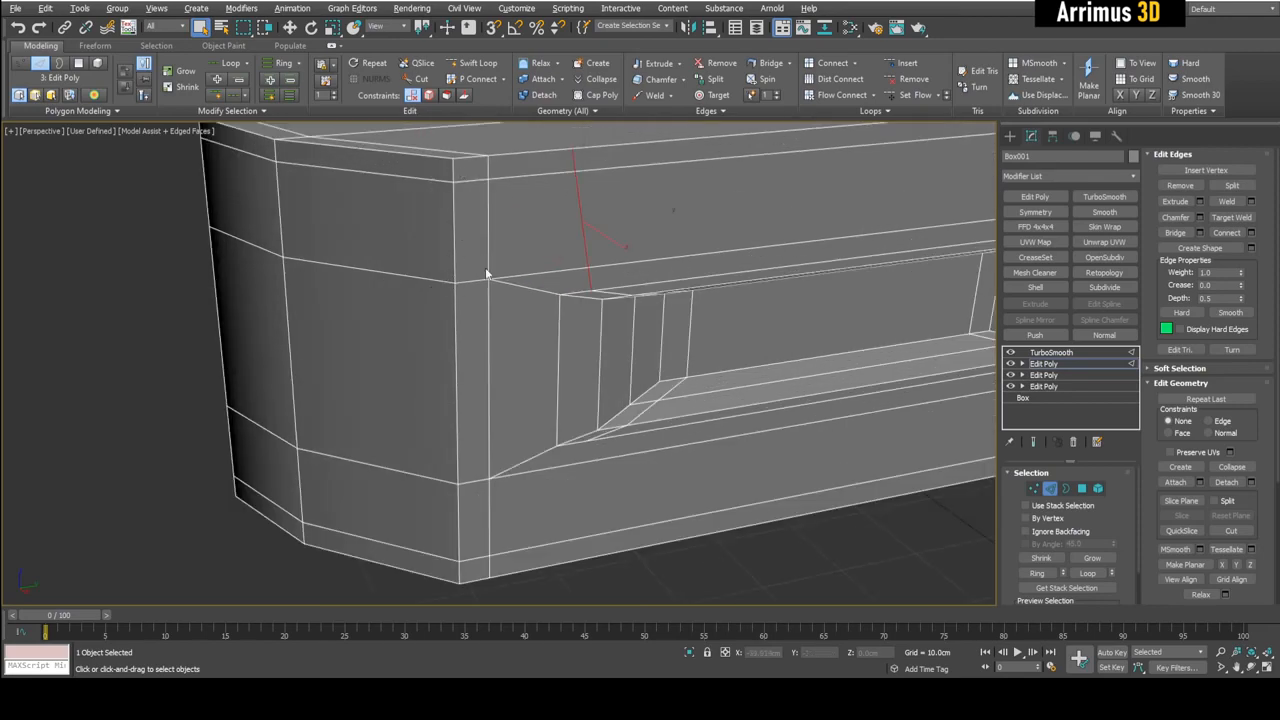
scroll(486, 272, "up", 3)
key("1")
scroll(489, 295, "up", 4)
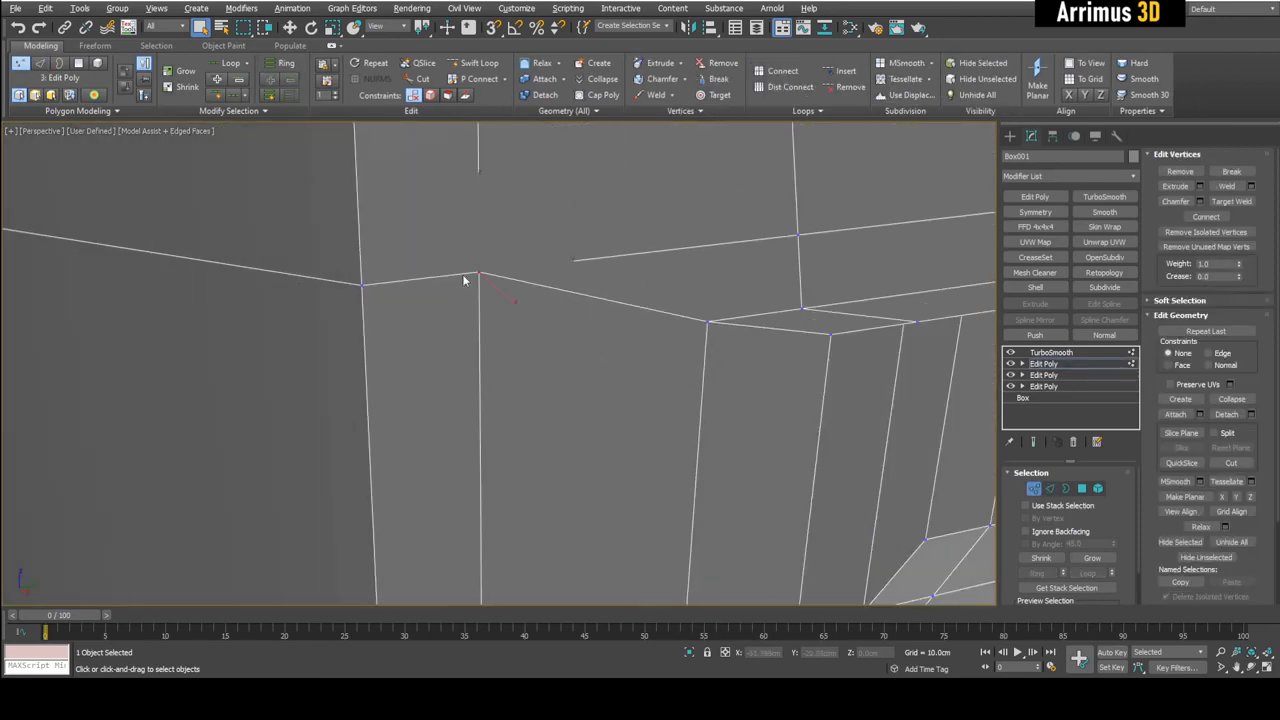
scroll(464, 281, "down", 6)
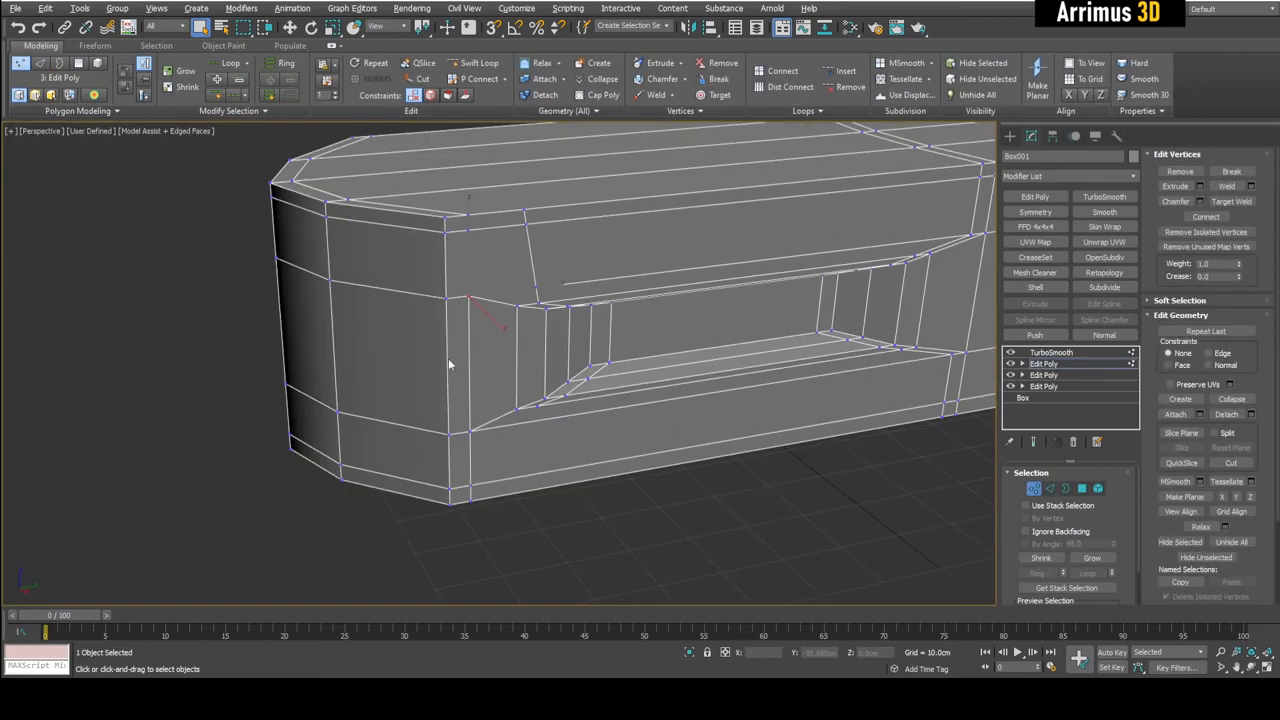
key("ctrl+e")
key("1")
key("F4")
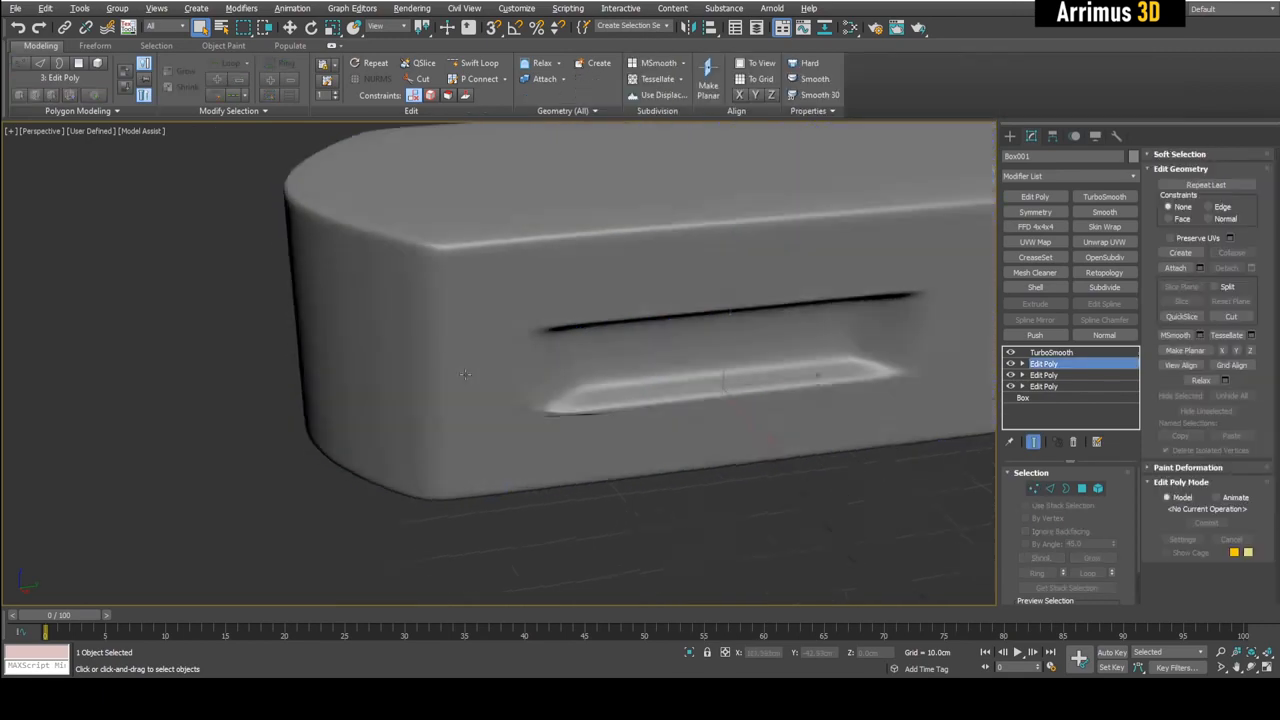
middle_click_drag(518, 440, 456, 365, "alt")
- Cut a matching edge from the recess's lower corner down to the body's bottom edge and show the smoothed result
key("ctrl+e")
key("F4")
scroll(519, 383, "up", 3)
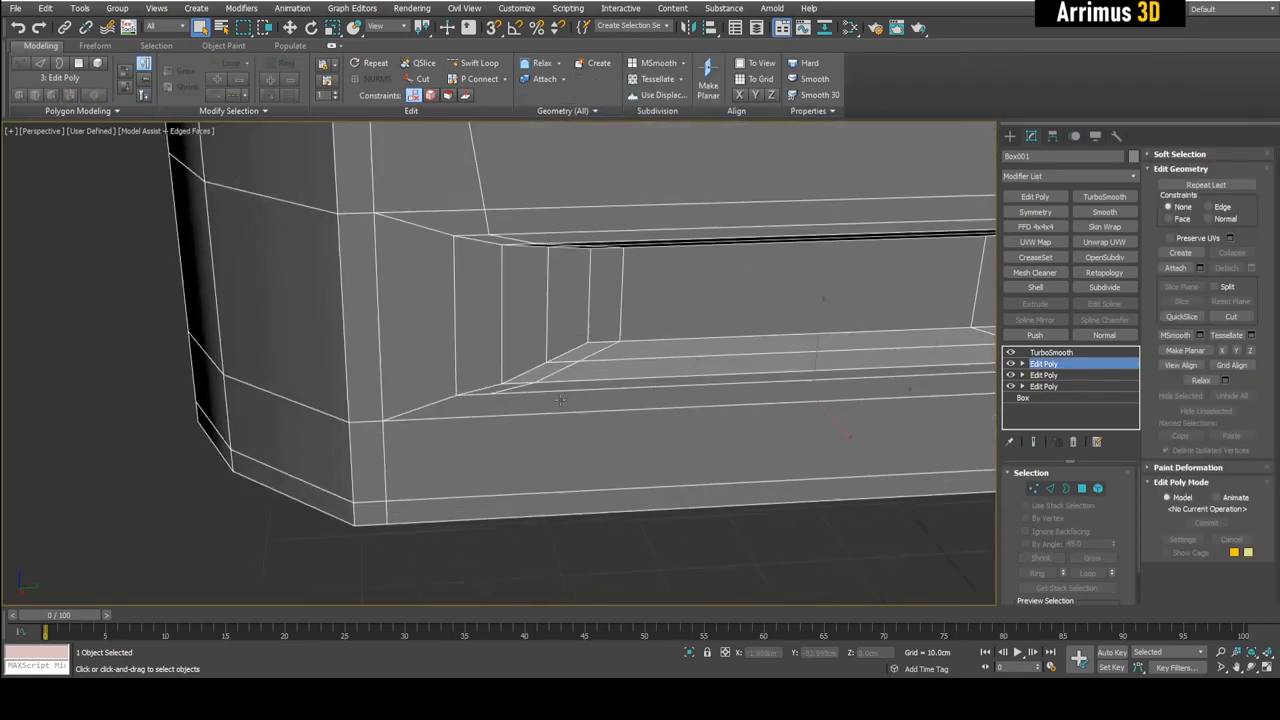
key("1")
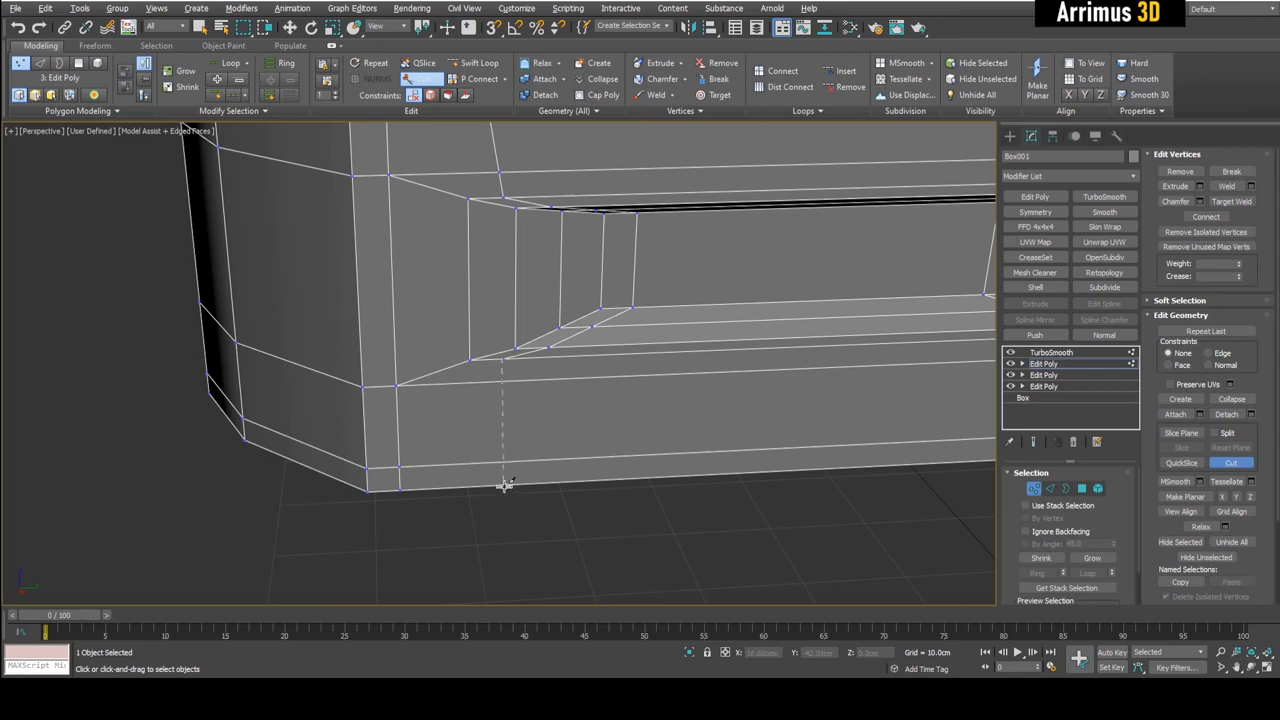
right_click(518, 444)
middle_click_drag(546, 327, 588, 376)
key("ctrl+e")
key("F4")
key("1")
scroll(546, 368, "down", 3)
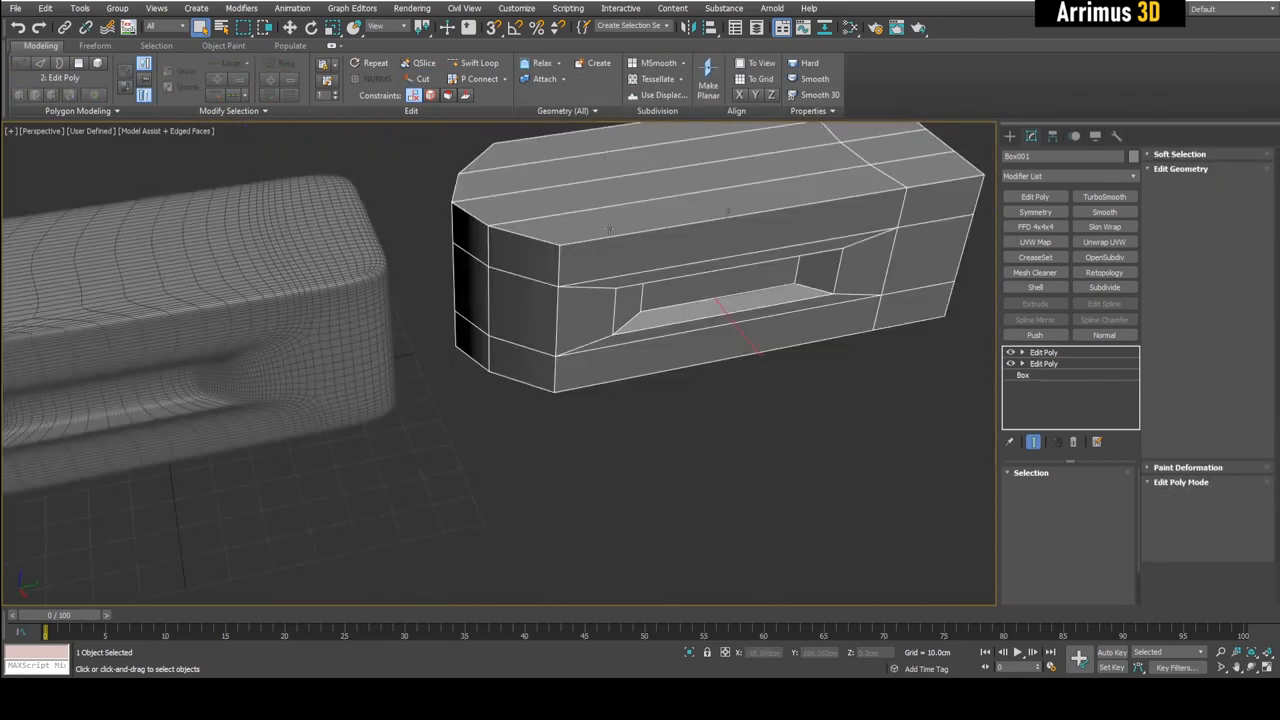
- Add an Edit Poly modifier to the unsmoothed box copy and insert two Swift Loops across its body through the recess
middle_click_drag(620, 380, 681, 396, "alt")
scroll(681, 396, "up", 4)
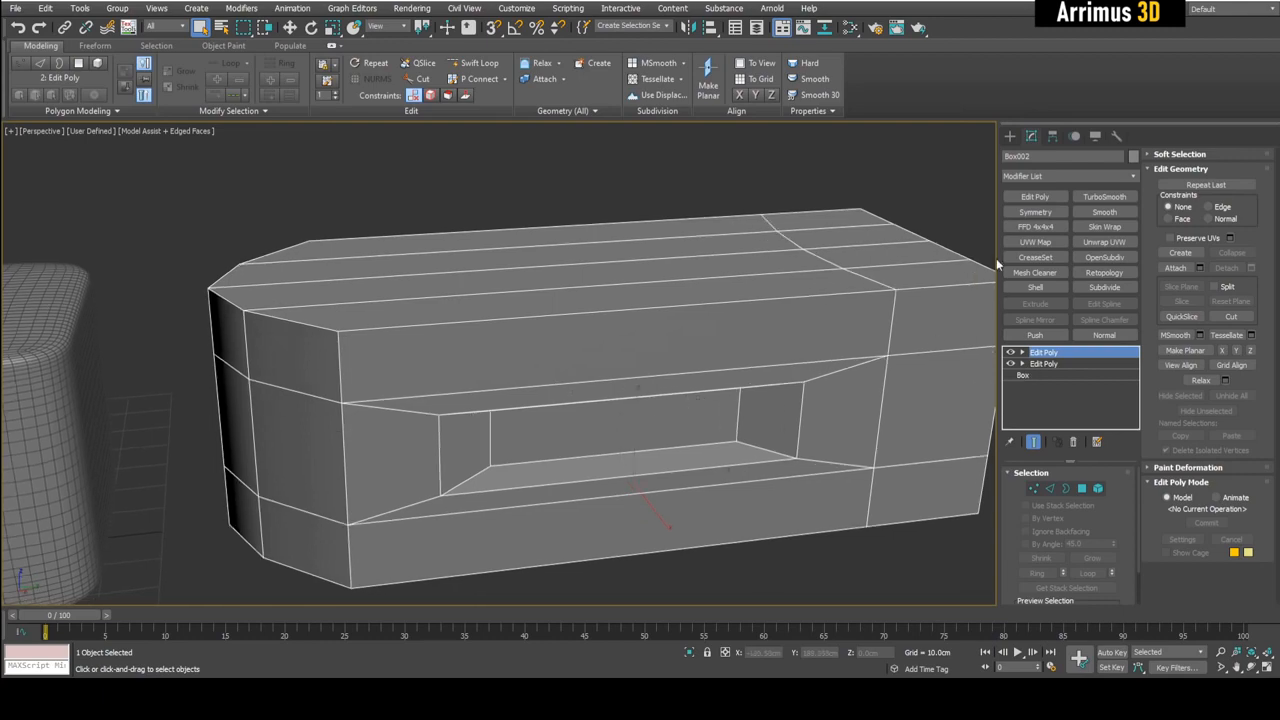
key("ctrl+e")
key("1")
middle_click_drag(740, 400, 673, 344, "alt")
scroll(673, 344, "down", 2)
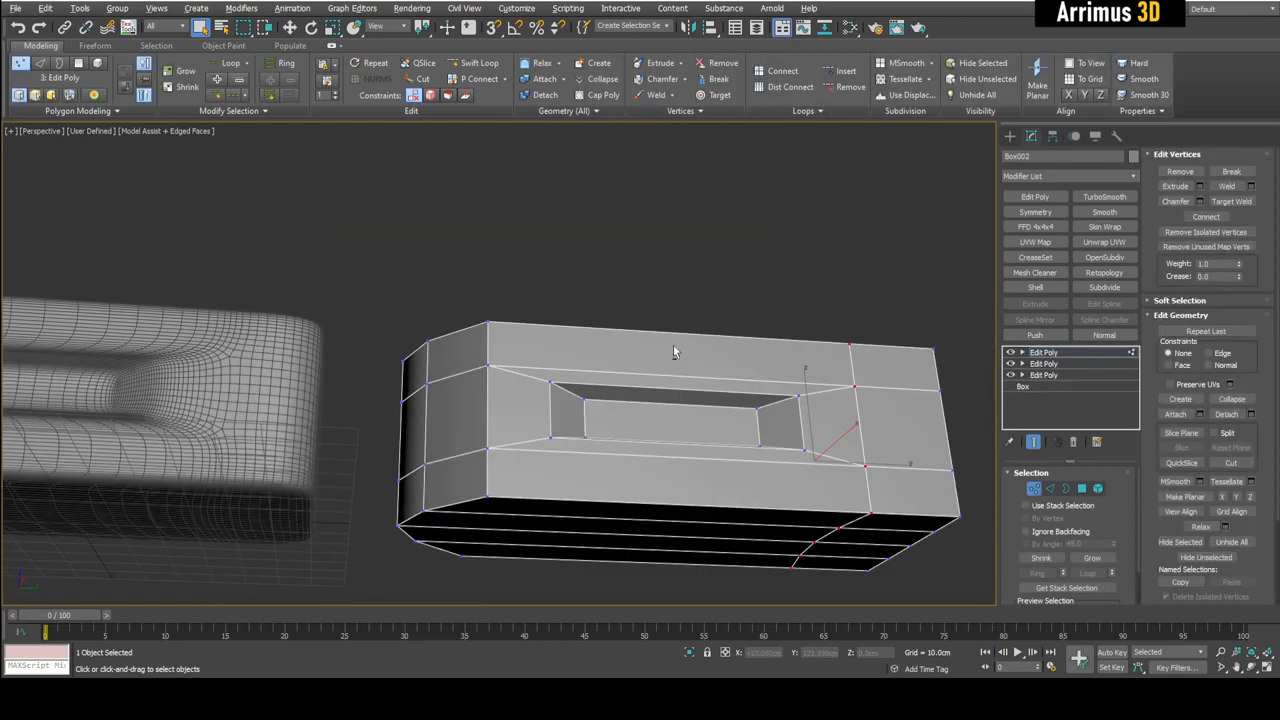
key("alt+s")
left_click(621, 363)
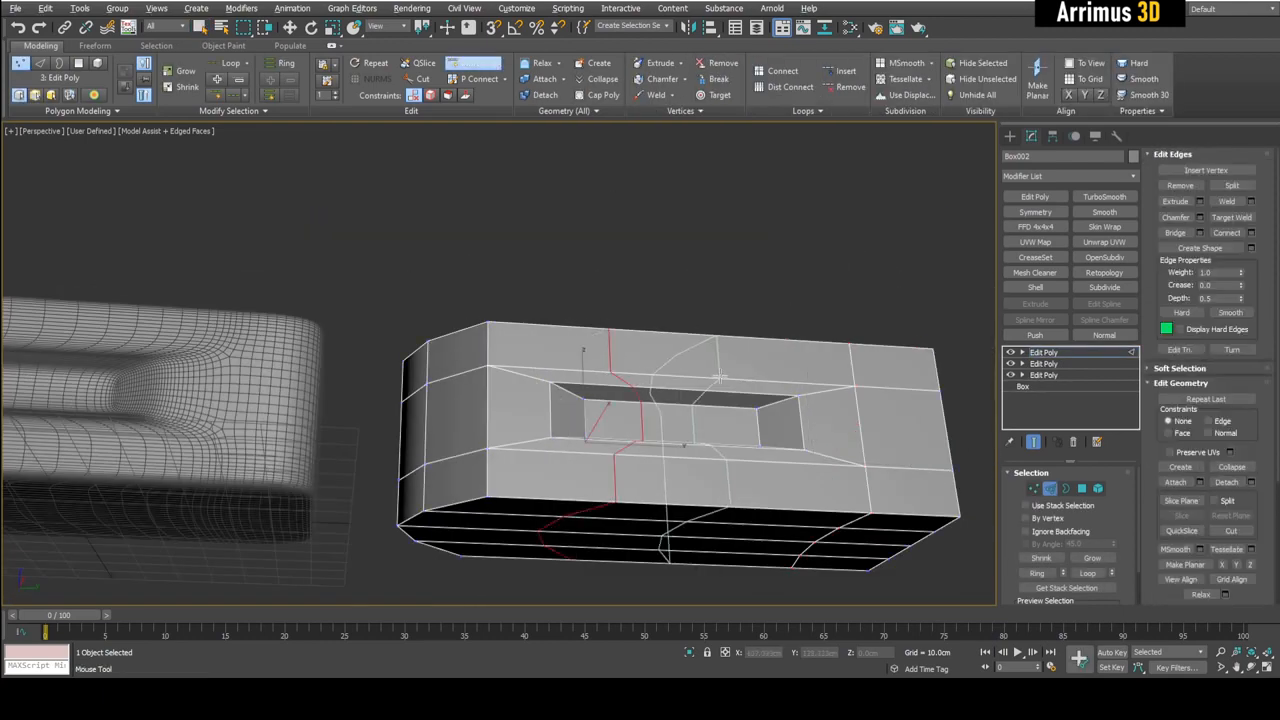
left_click(738, 378)
right_click(738, 378)
middle_click_drag(800, 262, 830, 334, "alt")
key("2")
key("q")
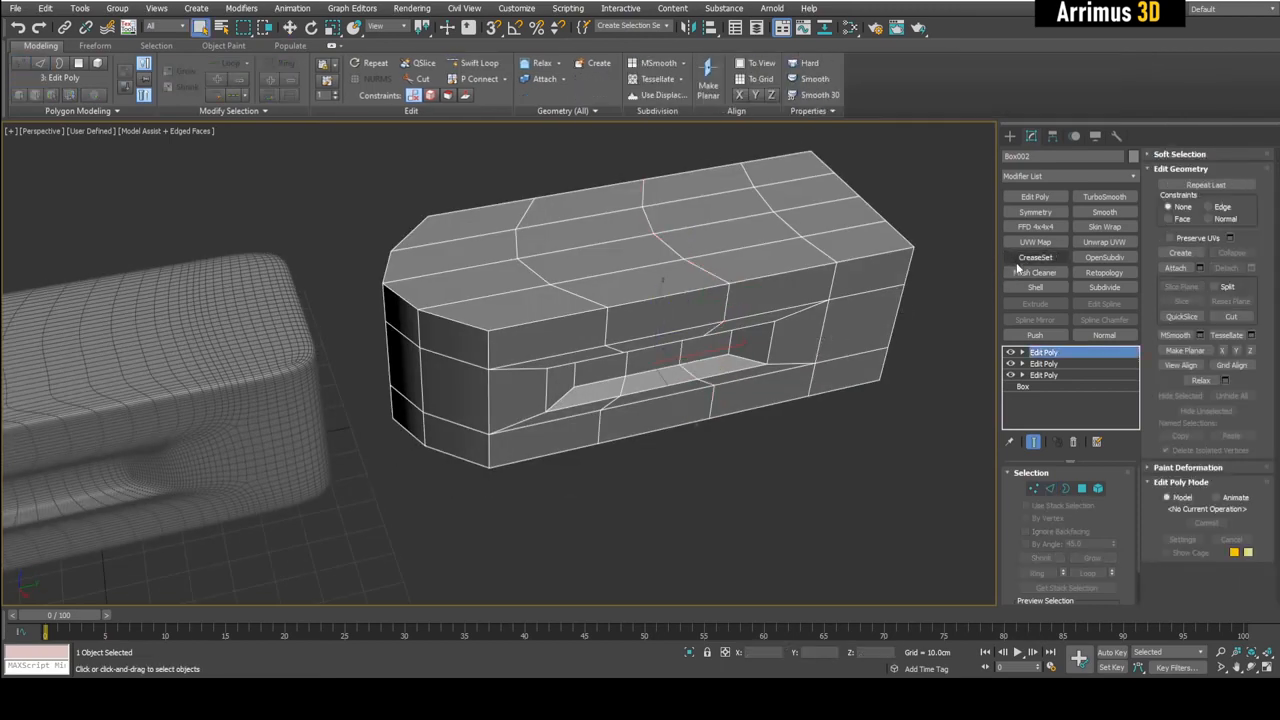
- Add CreaseSet to the copy, select edges by face angle 90 ± 55 plus two inner vertical recess edges, and create a crease set
left_click(1024, 260)
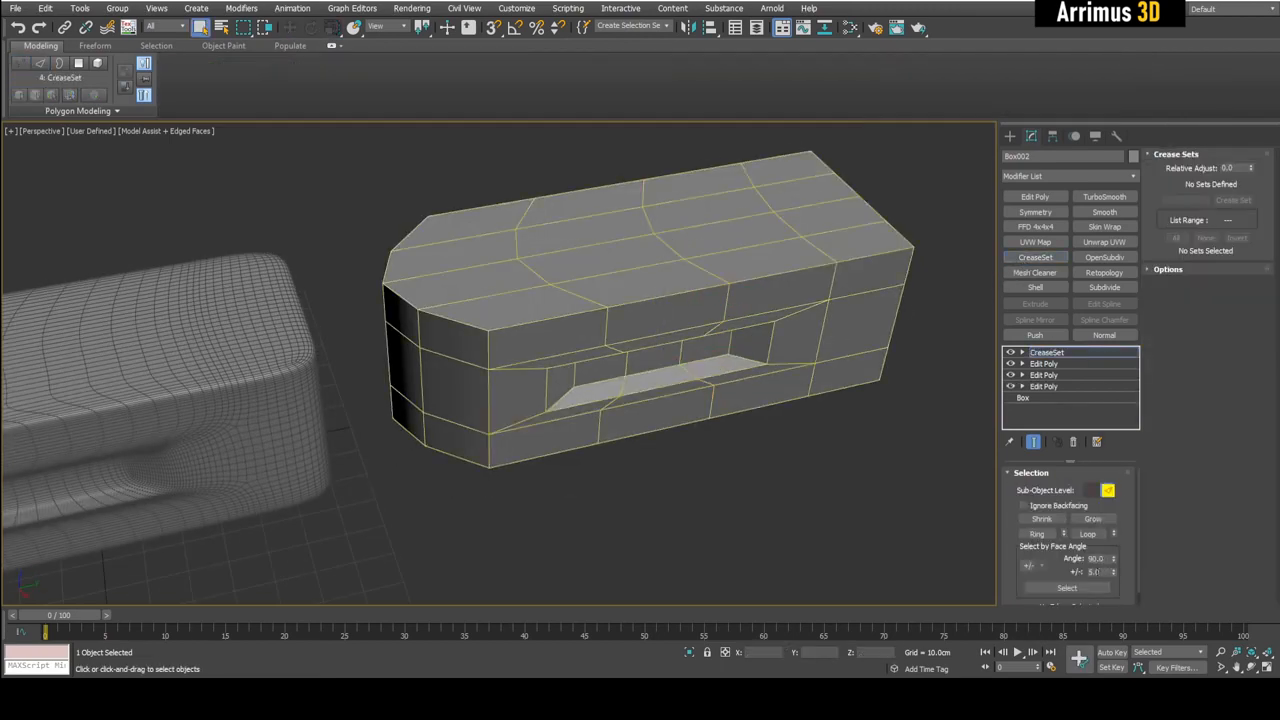
left_click(1090, 592)
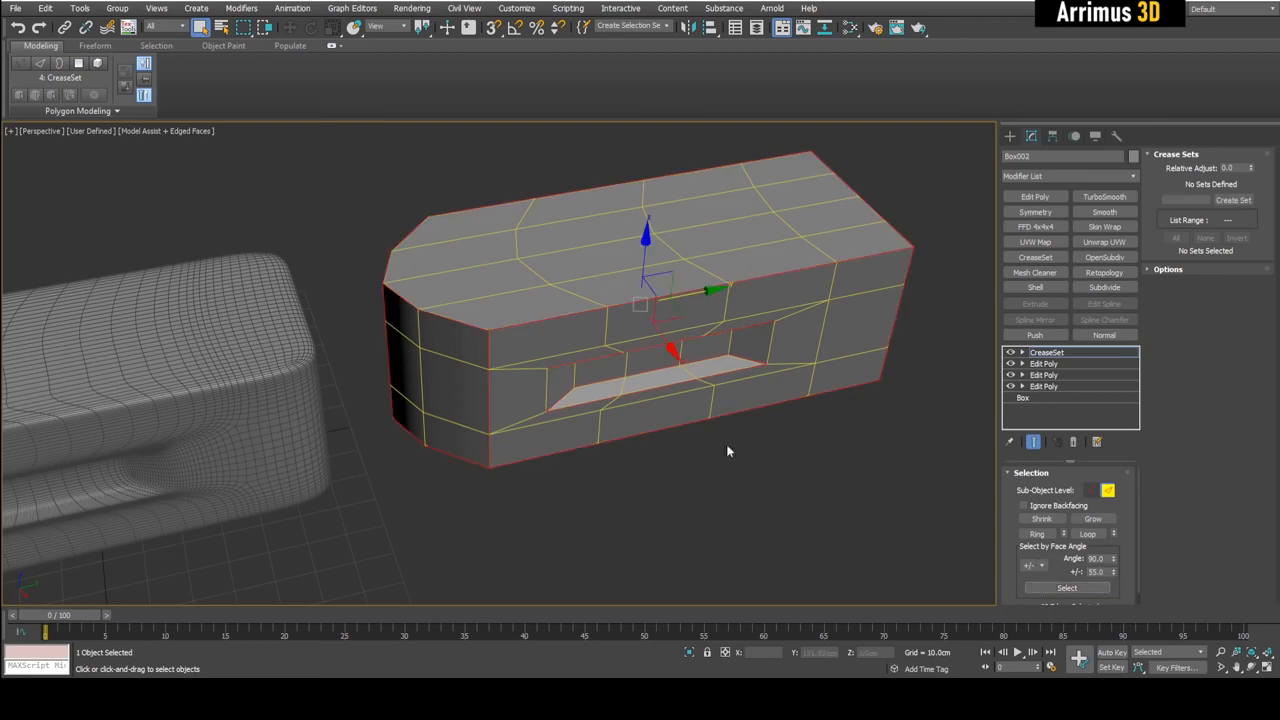
scroll(556, 395, "up", 5)
middle_click_drag(536, 369, 477, 349, "alt")
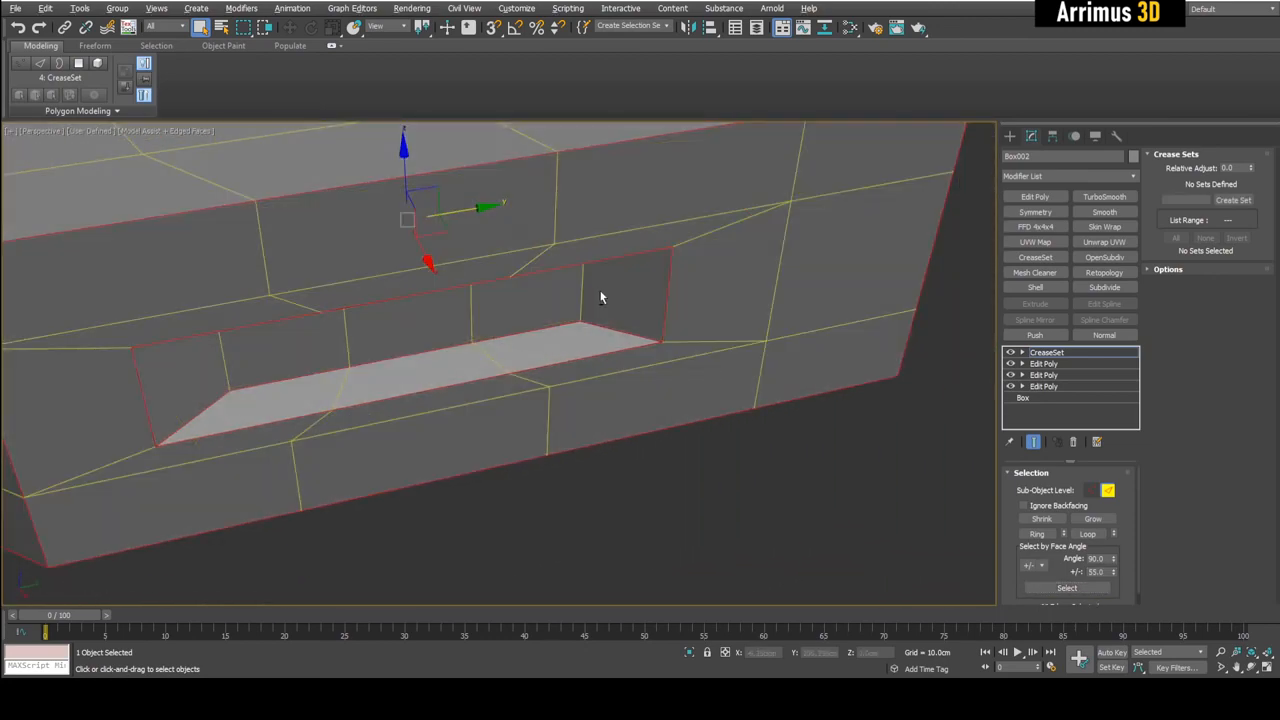
left_click(582, 284, "ctrl")
left_click(222, 346, "ctrl")
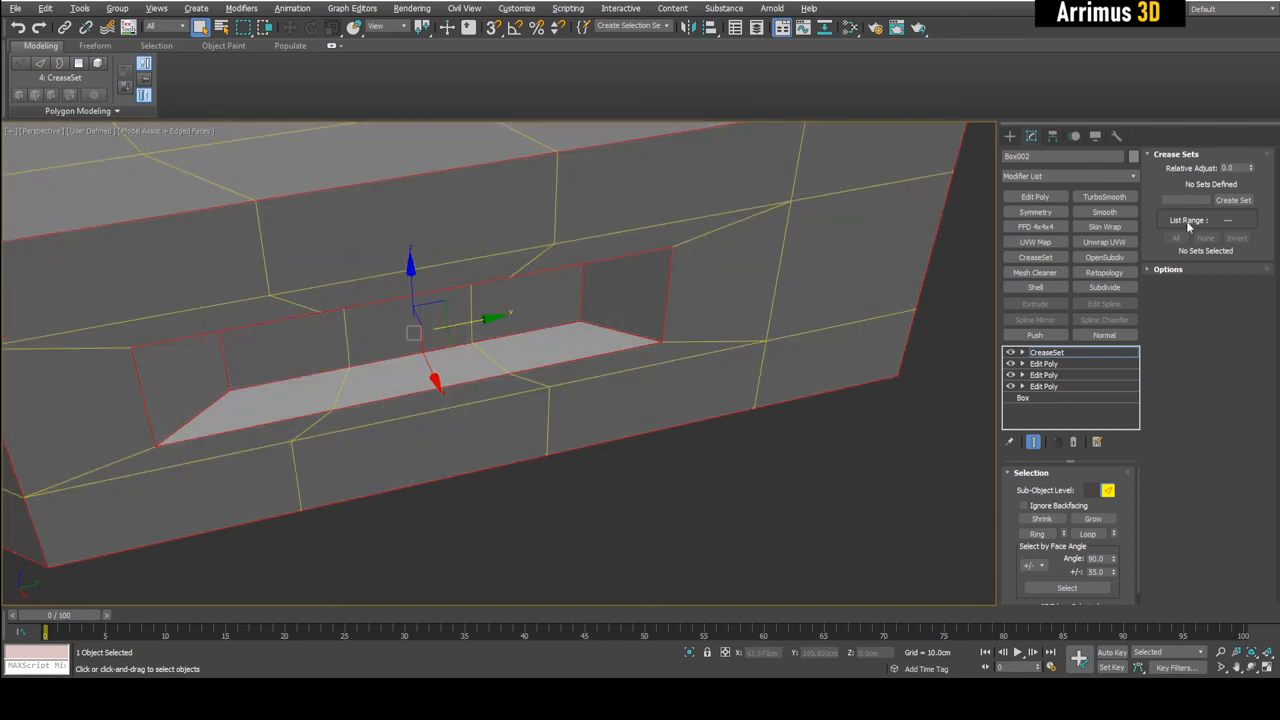
left_click(1220, 200)
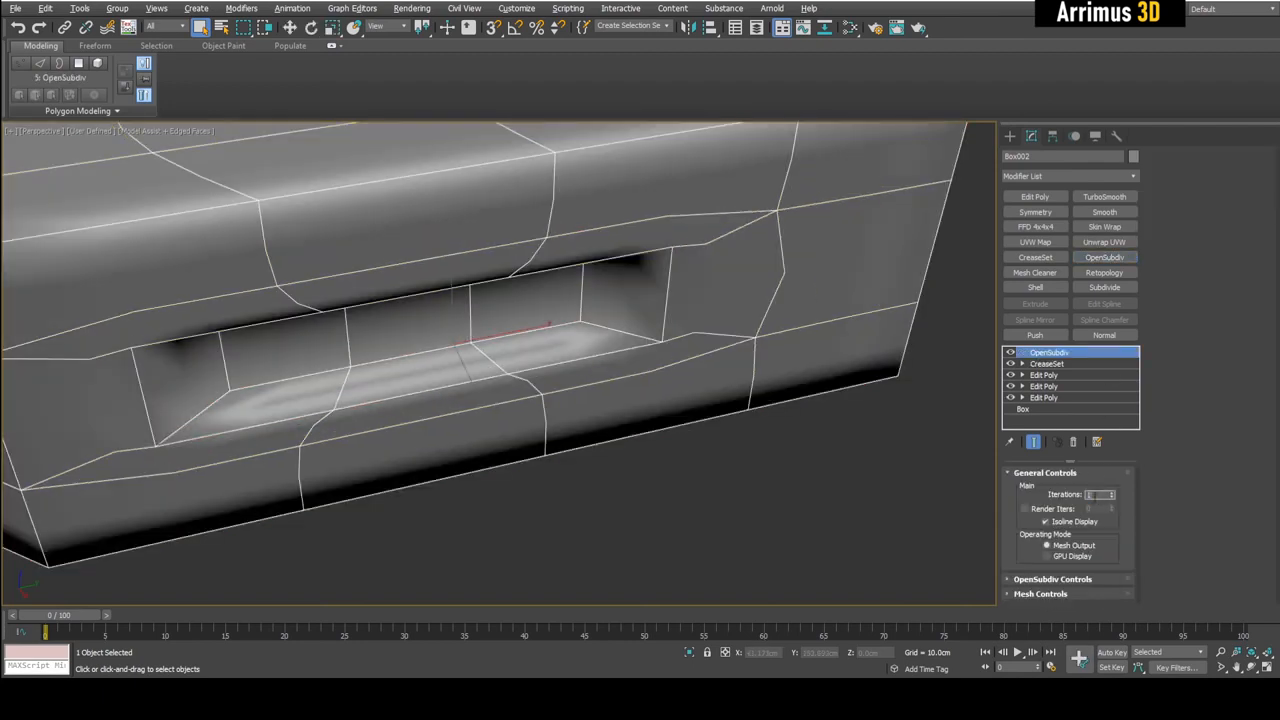
- Apply OpenSubdiv with 3 iterations to the creased box and hide the edged faces
type("3")
key("Return")
key("F4")
- Examine the OpenSubdiv shading around the recess from below and above, with and without edged faces
middle_click_drag(700, 400, 641, 394, "alt")
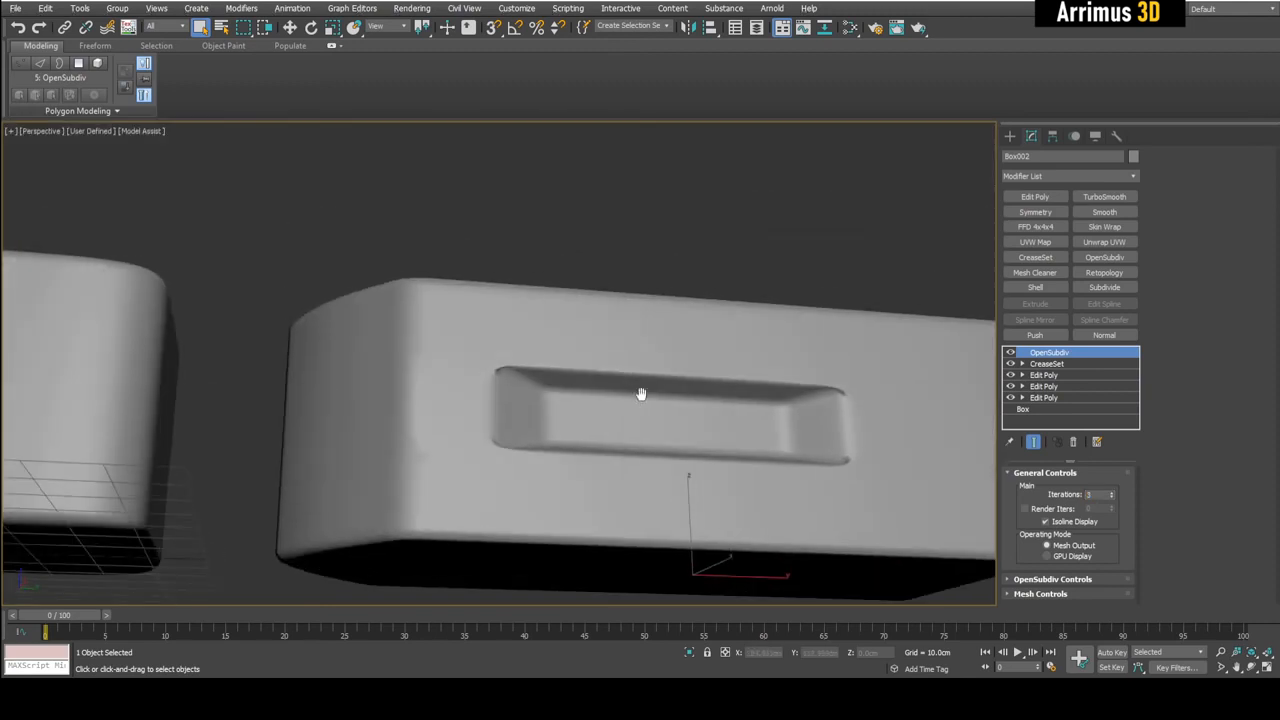
scroll(641, 394, "up", 5)
scroll(296, 276, "down", 3)
key("F4")
key("F4")
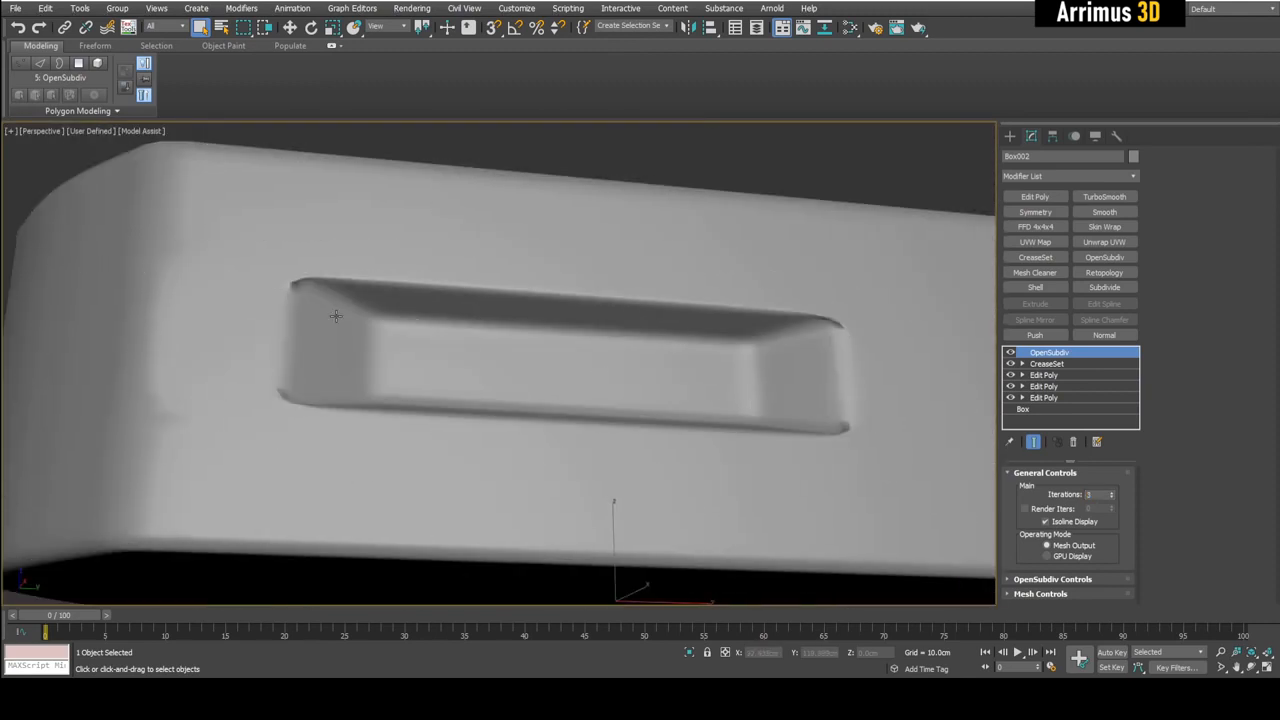
middle_click_drag(337, 314, 513, 332, "alt")
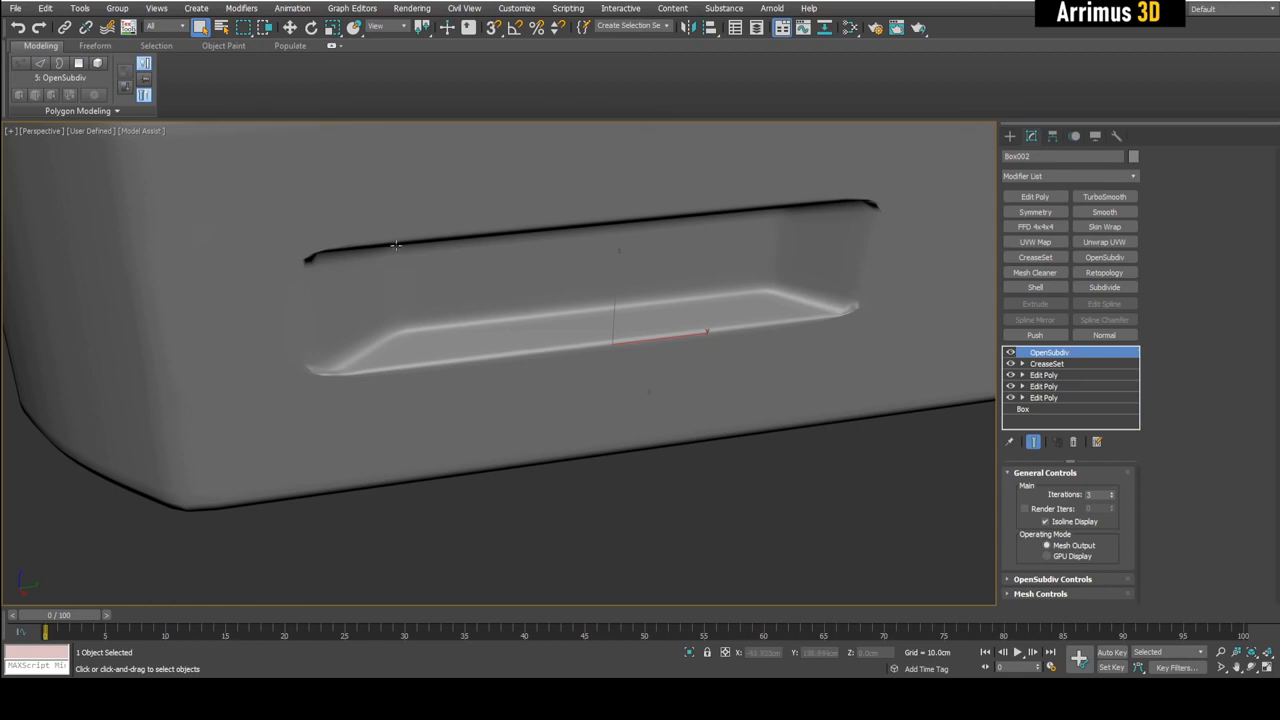
key("F4")
key("F4")
key("F4")
key("F4")
- Compare the OpenSubdiv box with the TurboSmooth box in shaded and edged-face display
middle_click_drag(396, 245, 405, 398, "alt")
scroll(426, 348, "down", 2)
middle_click_drag(405, 398, 578, 419)
scroll(545, 362, "down", 4)
scroll(508, 393, "down", 10)
scroll(623, 349, "up", 7)
scroll(510, 356, "down", 5)
key("F4")
key("F4")
scroll(463, 370, "up", 2)
key("F4")
key("F4")
key("F4")
key("F4")
scroll(457, 410, "down", 5)
key("F4")
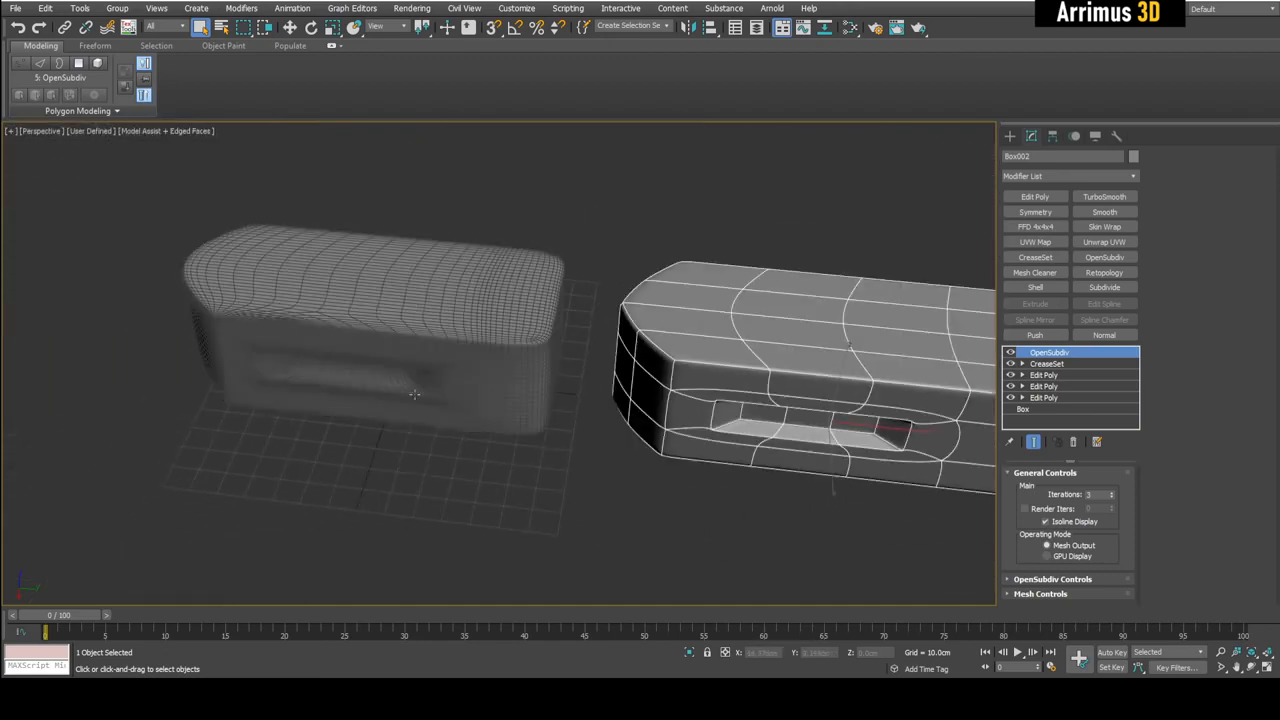
- Clone the TurboSmooth box about 83 cm along X in front of the original
left_click(391, 398)
key("w")
middle_click_drag(391, 398, 411, 335, "alt")
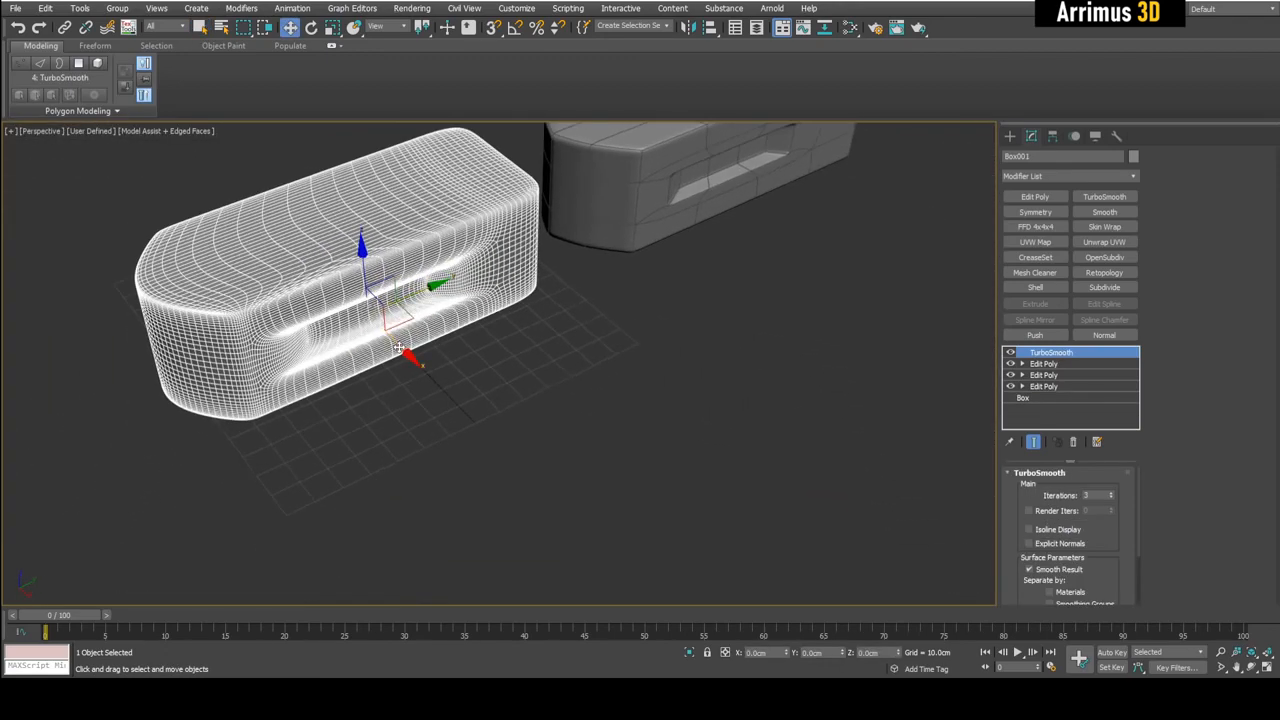
left_click_drag(398, 347, 553, 433, "shift")
left_click(636, 398)
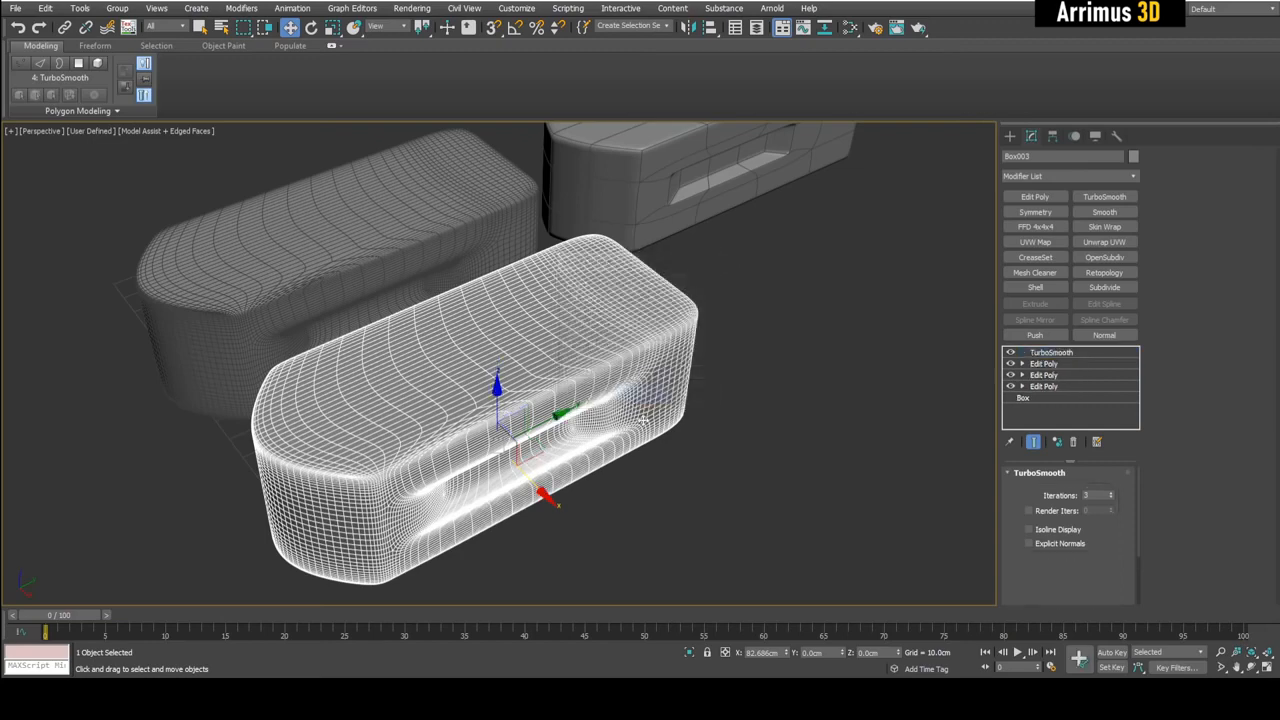
mouse_move(600, 405)
middle_mouse_down("alt")
mouse_move(560, 370)
mouse_move(572, 372)
middle_mouse_up("alt")
key("F4")
key("F4")
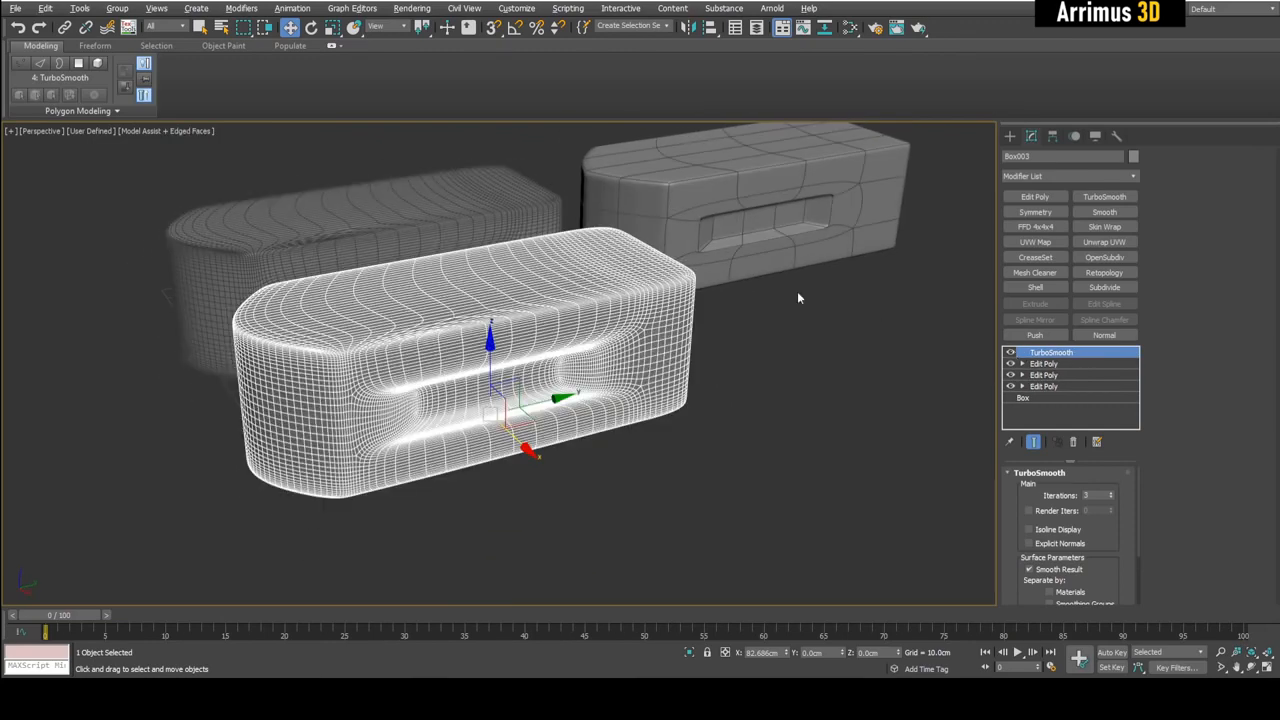
- Examine the creased OpenSubdiv box up close, with and without edged faces
left_click(798, 297)
key("z")
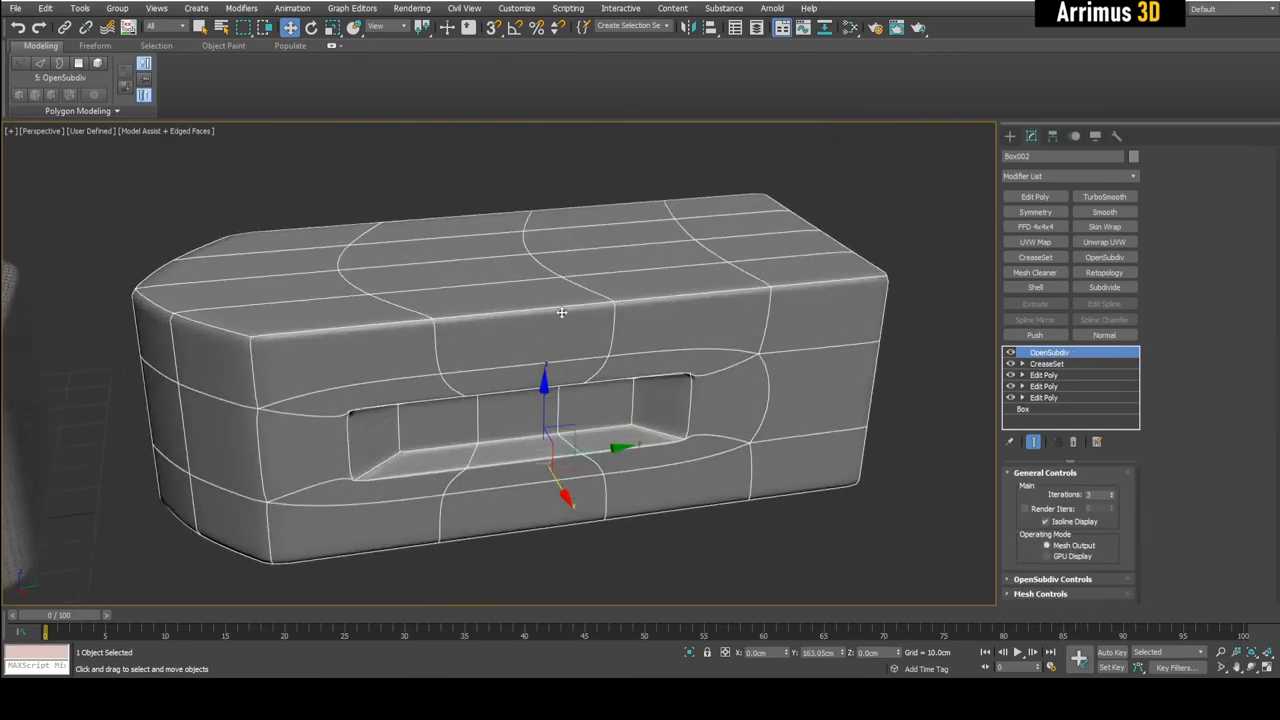
scroll(509, 362, "down", 5)
middle_click_drag(509, 364, 566, 369)
key("F4")
key("F4")
scroll(574, 374, "up", 5)
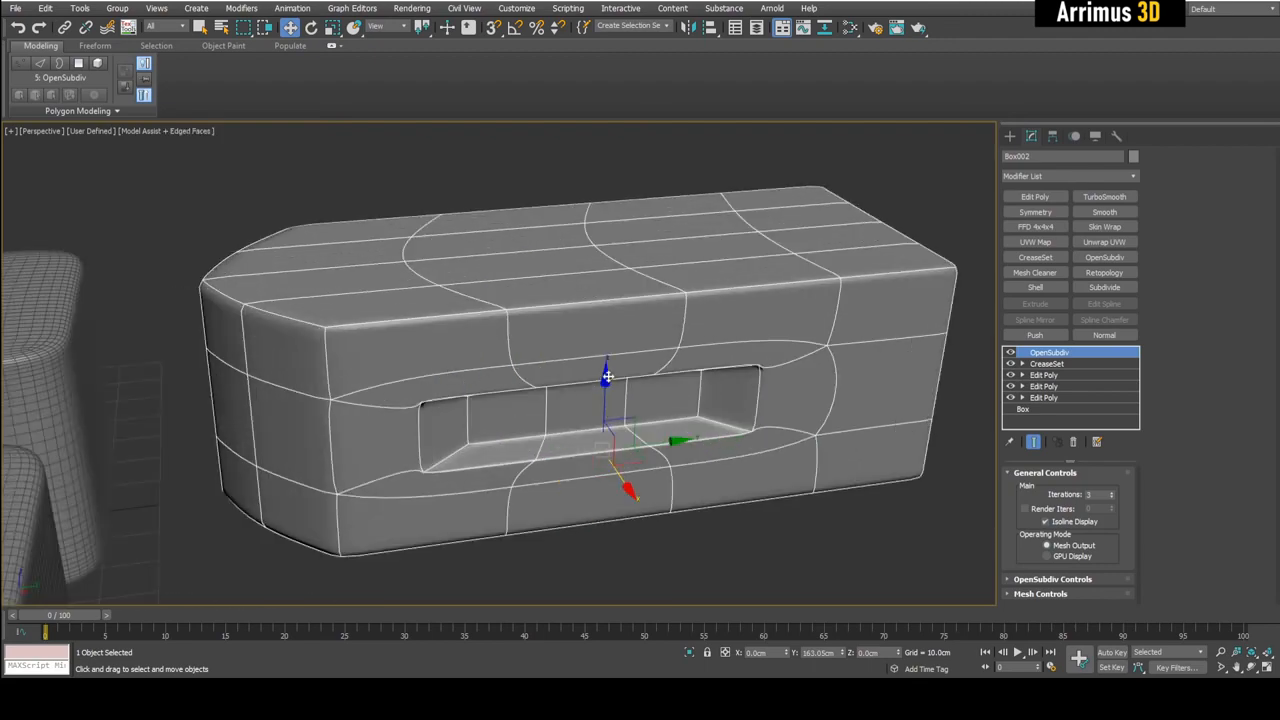
scroll(760, 393, "down", 5)
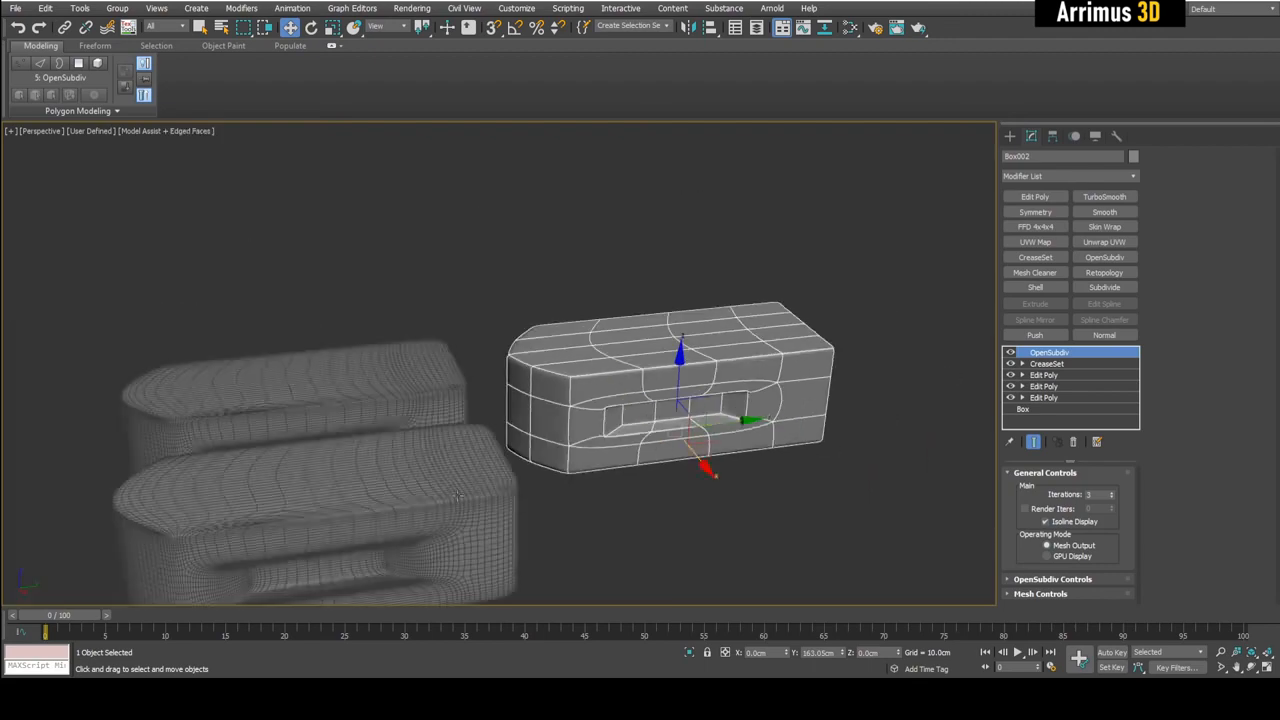
- Examine the cloned TurboSmooth box's recess in shaded and edged-face display
middle_click_drag(526, 407, 663, 276)
left_click(601, 341)
key("F4")
scroll(430, 385, "up", 3)
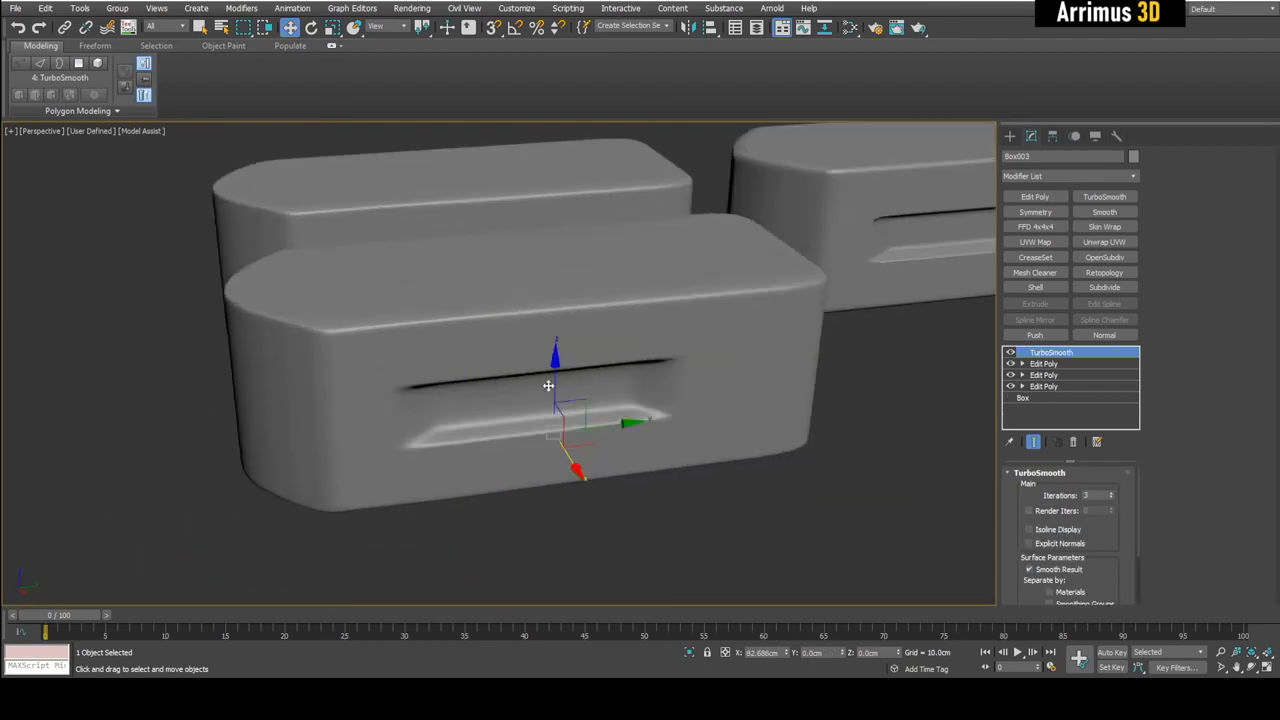
key("F4")
- Disable TurboSmooth on the cloned box and delete the two upper Edit Poly modifiers, leaving the plain round-nosed box
left_click(1010, 352)
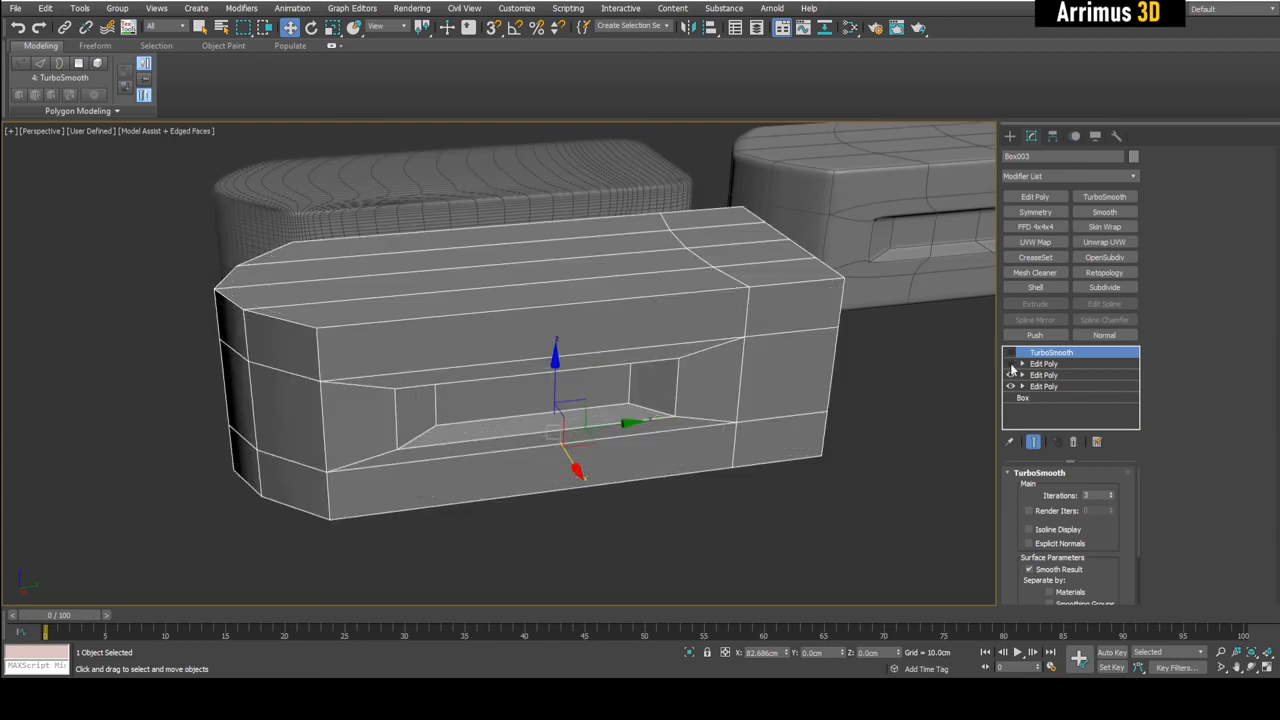
left_click(1010, 376)
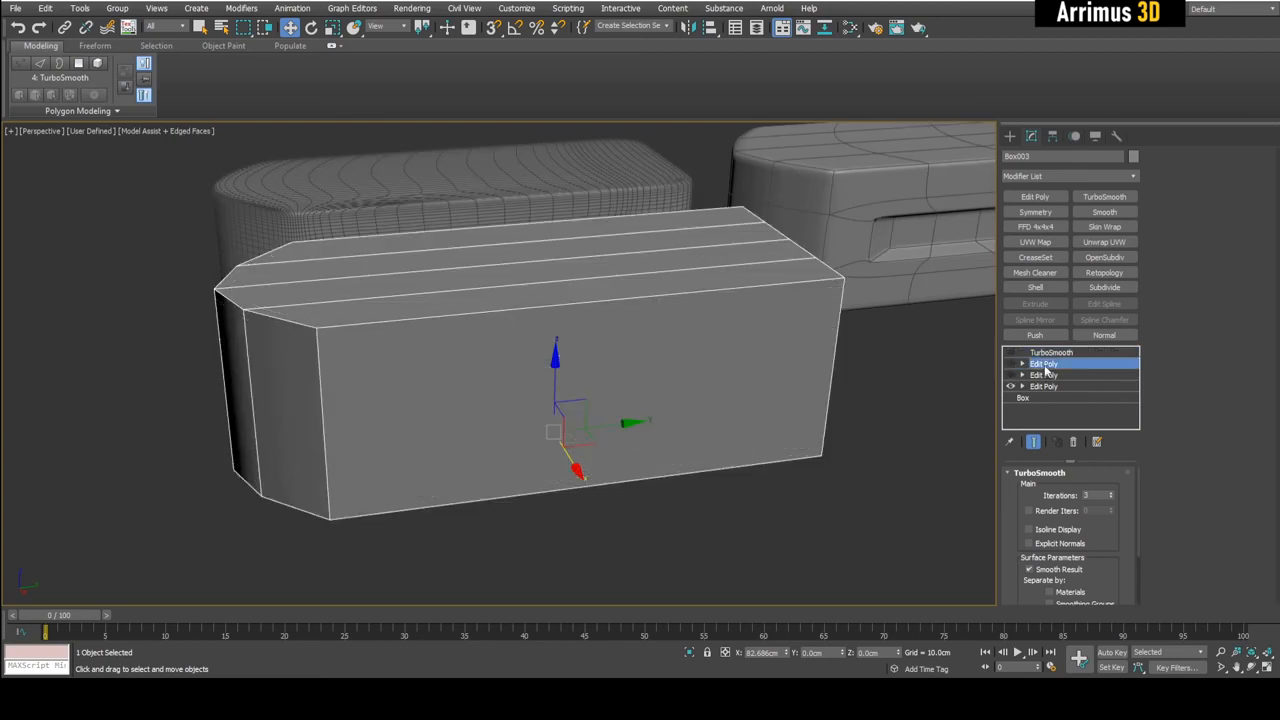
left_click(1048, 376, "ctrl")
right_click(1050, 378)
left_click(1070, 399)
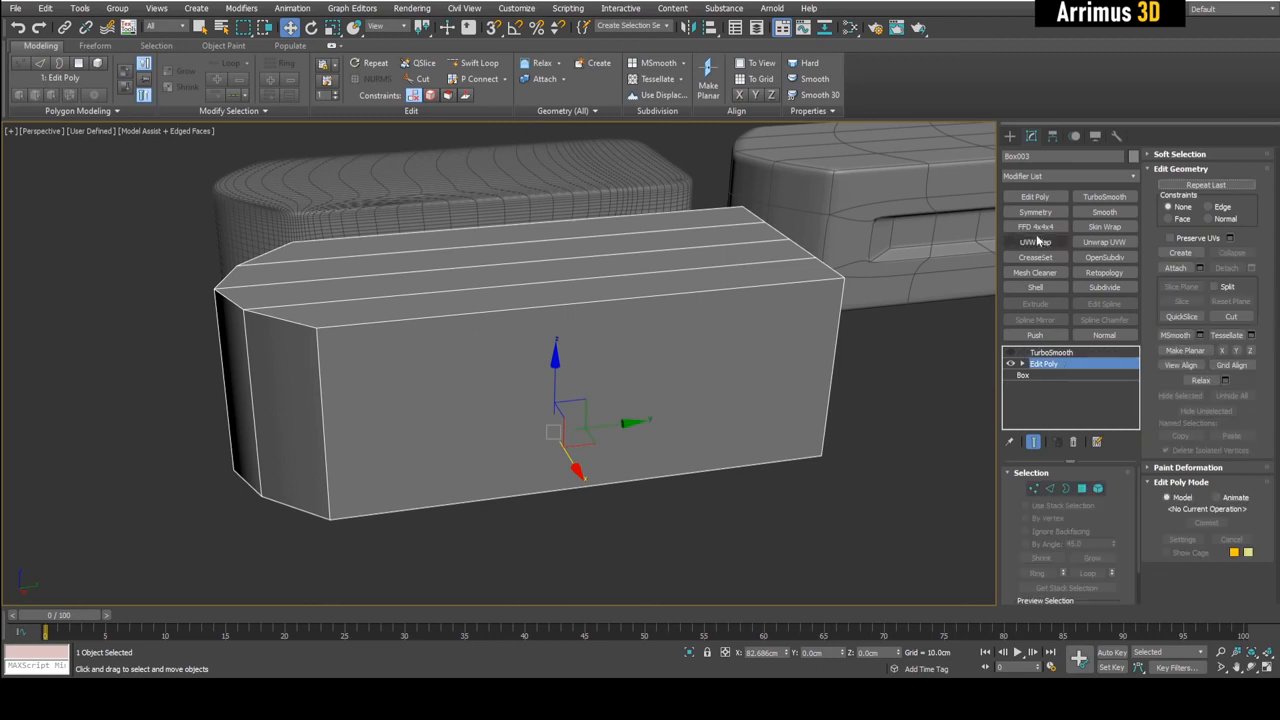
- Add an Edit Poly modifier and insert Swift Loop support loops near the nose, rear end, top and bottom edges
left_click(1035, 197)
key("1")
middle_click_drag(682, 349, 426, 375, "alt")
key("alt+1")
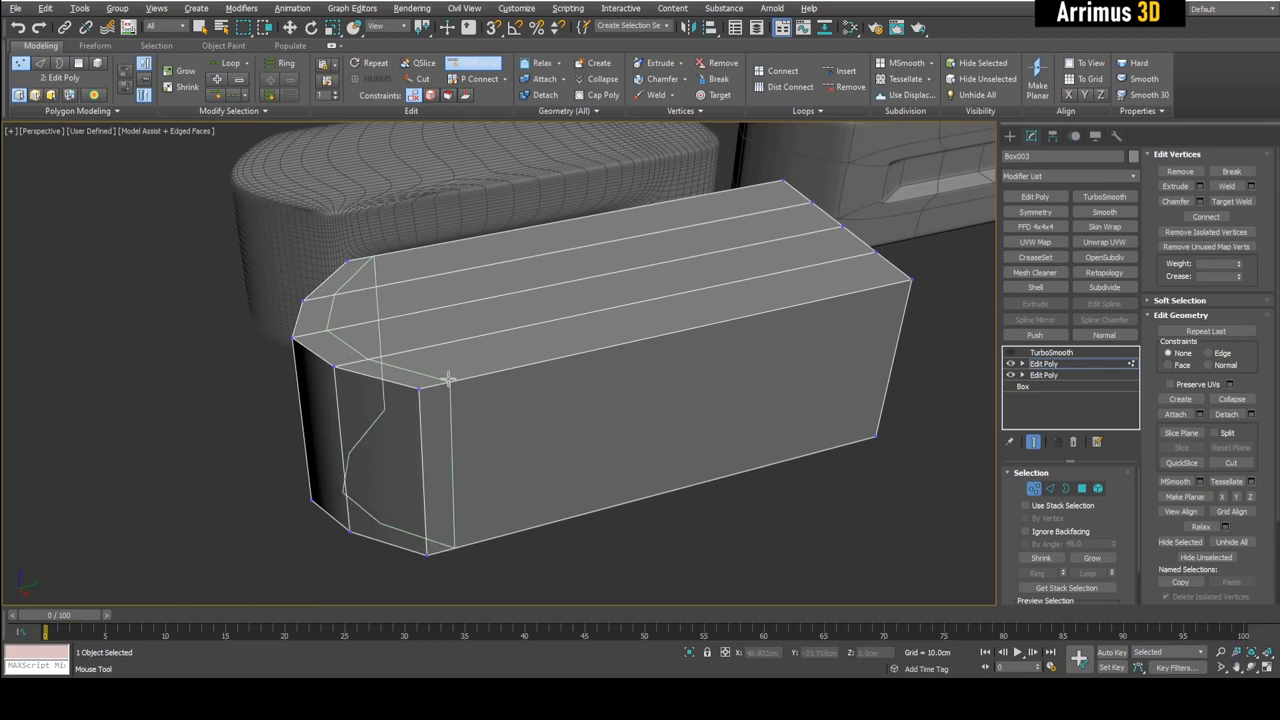
key("2")
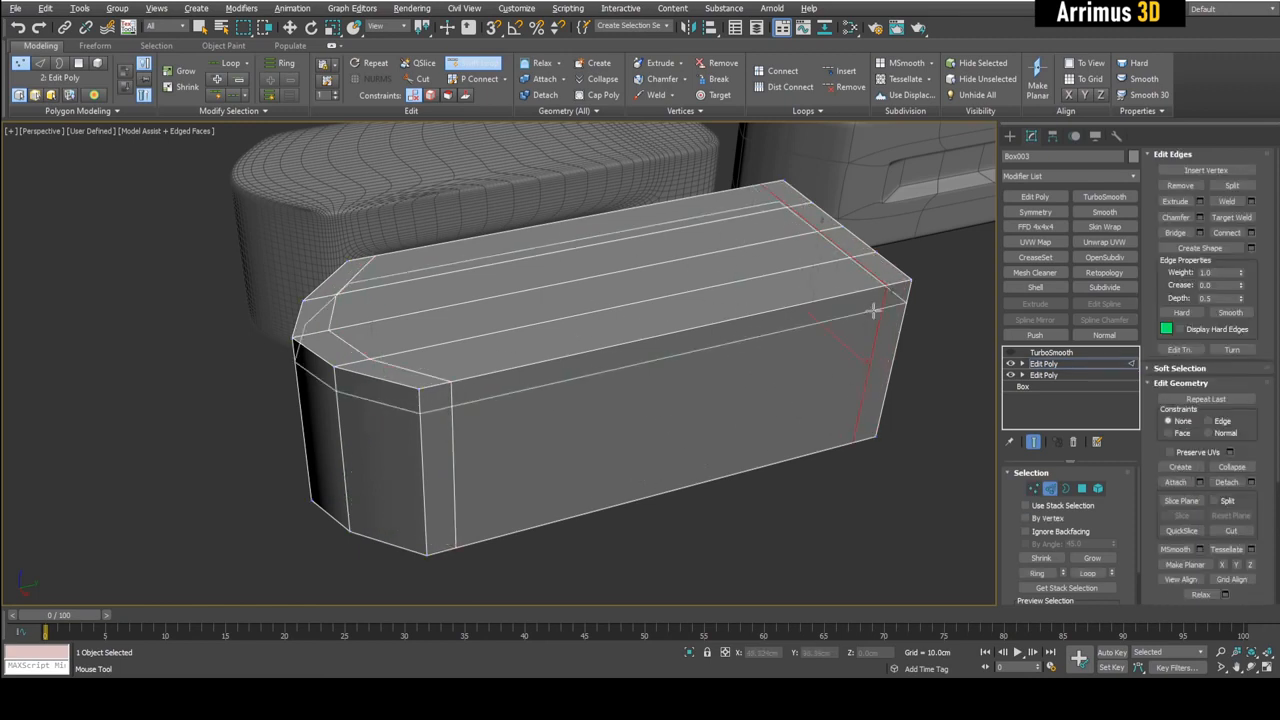
left_click(876, 313)
left_click(875, 415)
- Try to inset the large side polygon between the support loops by scaling it inward
key("4")
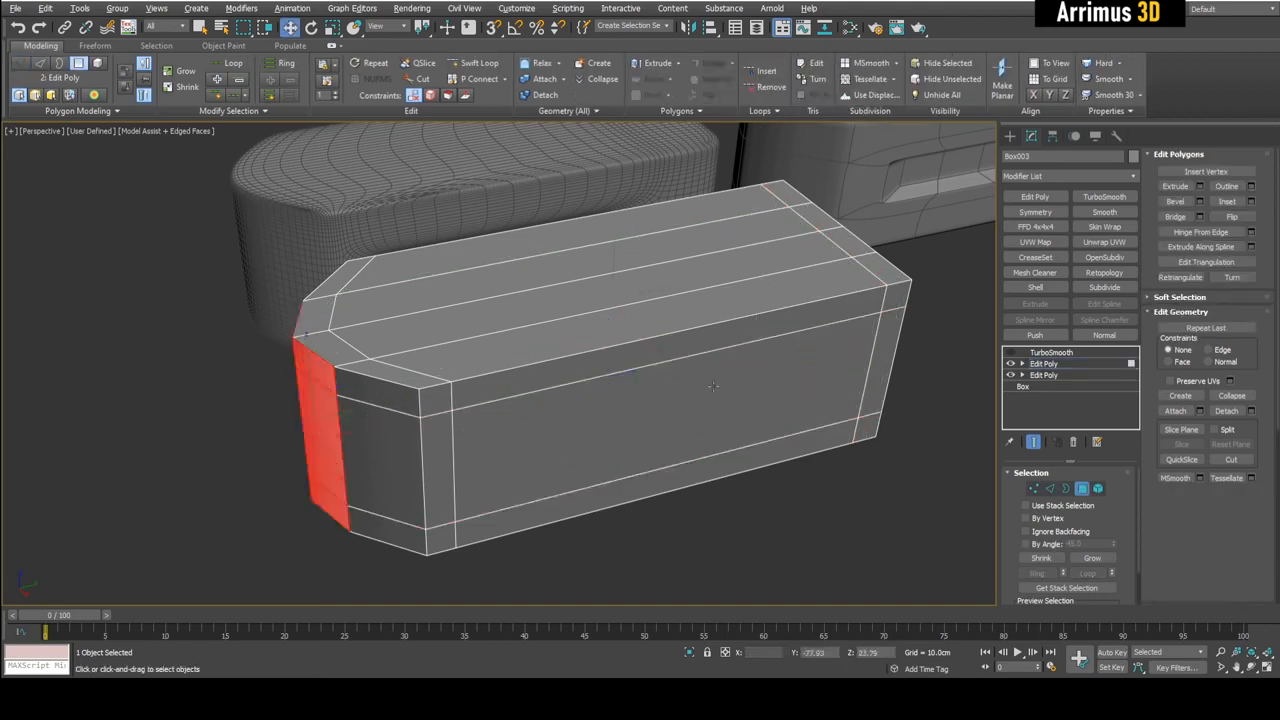
left_click(725, 395)
key("z")
scroll(587, 380, "down", 3)
middle_click_drag(587, 380, 649, 449)
scroll(609, 429, "down", 3)
scroll(649, 449, "up", 3)
key("r")
middle_click_drag(629, 404, 639, 391)
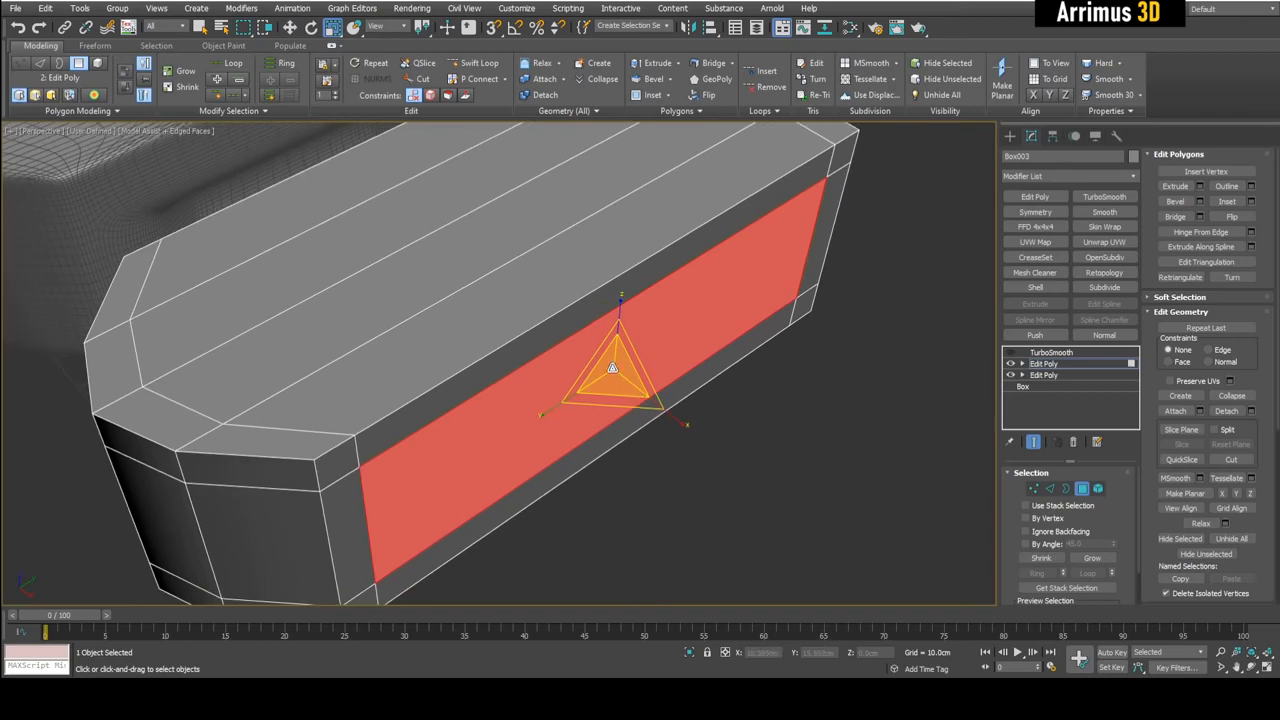
left_click_drag(613, 371, 616, 428)
middle_click_drag(720, 436, 648, 398, "alt")
scroll(674, 400, "down", 5)
scroll(697, 364, "up", 3)
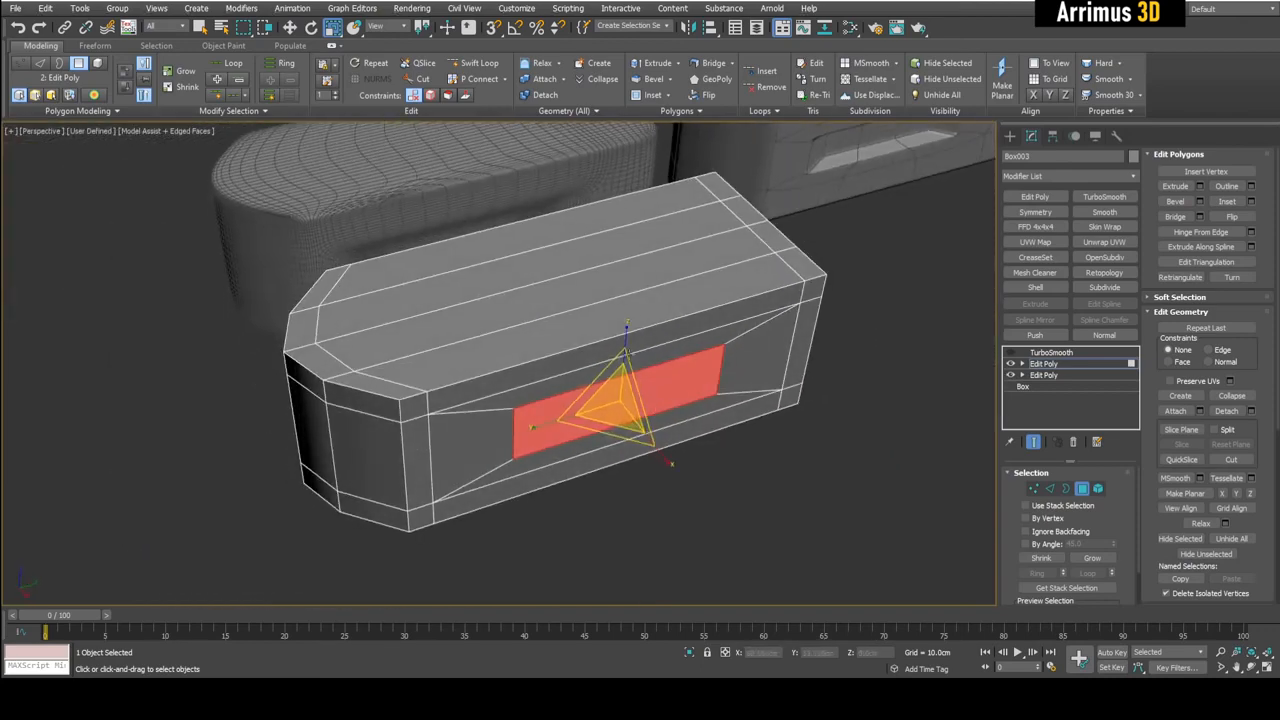
- Inspect the inset side panel's corner edges, then undo the inset
scroll(556, 388, "up", 3)
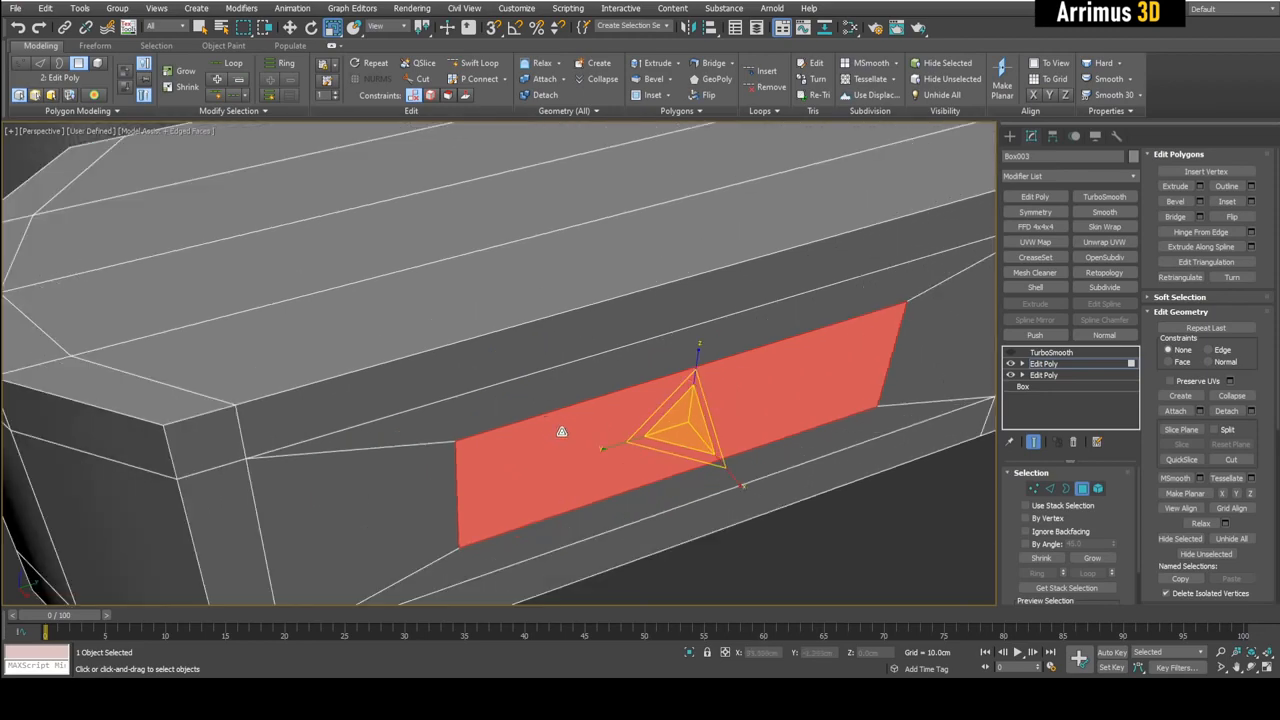
scroll(616, 389, "down", 4)
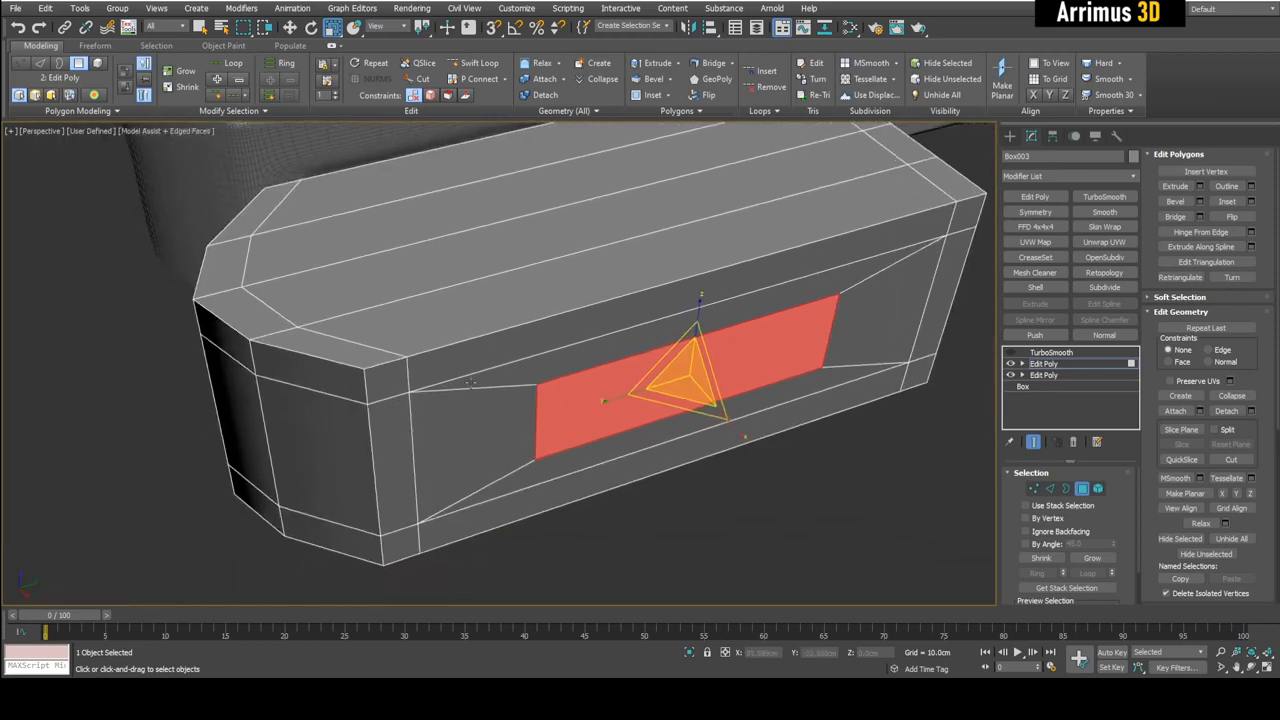
scroll(372, 400, "up", 4)
key("1")
key("ctrl+z")
key("ctrl+z")
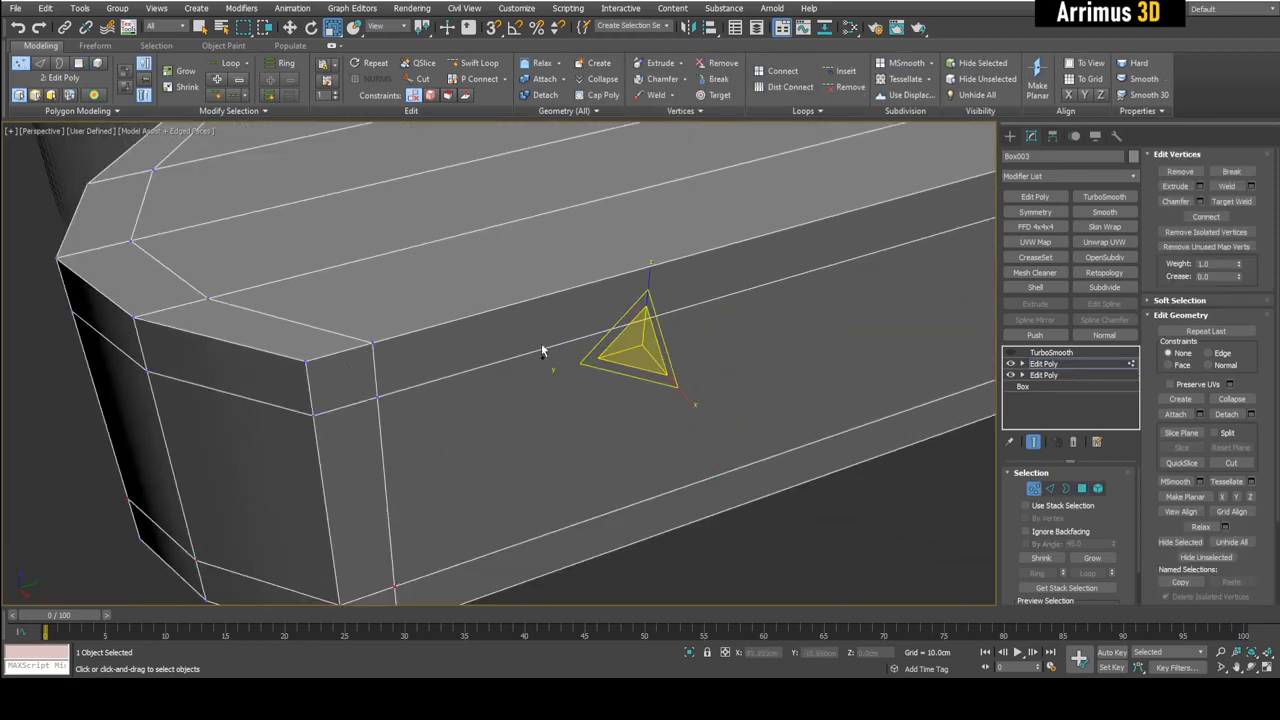
- Insert two vertical and two horizontal Swift Loops framing a smaller rectangle in the middle of the side face
scroll(730, 361, "down", 3)
middle_click_drag(730, 361, 653, 399)
left_click(653, 399)
key("q")
middle_click_drag(770, 365, 760, 385)
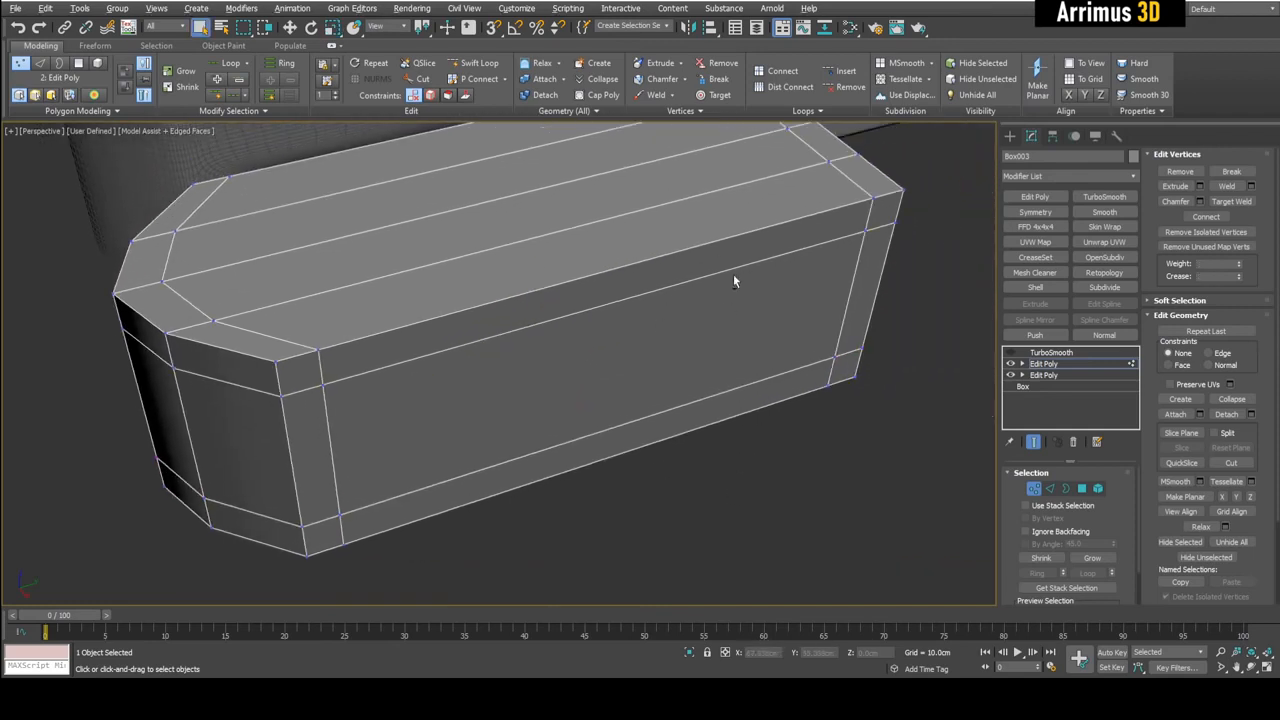
key("alt+1")
left_click(723, 270)
left_click(453, 349)
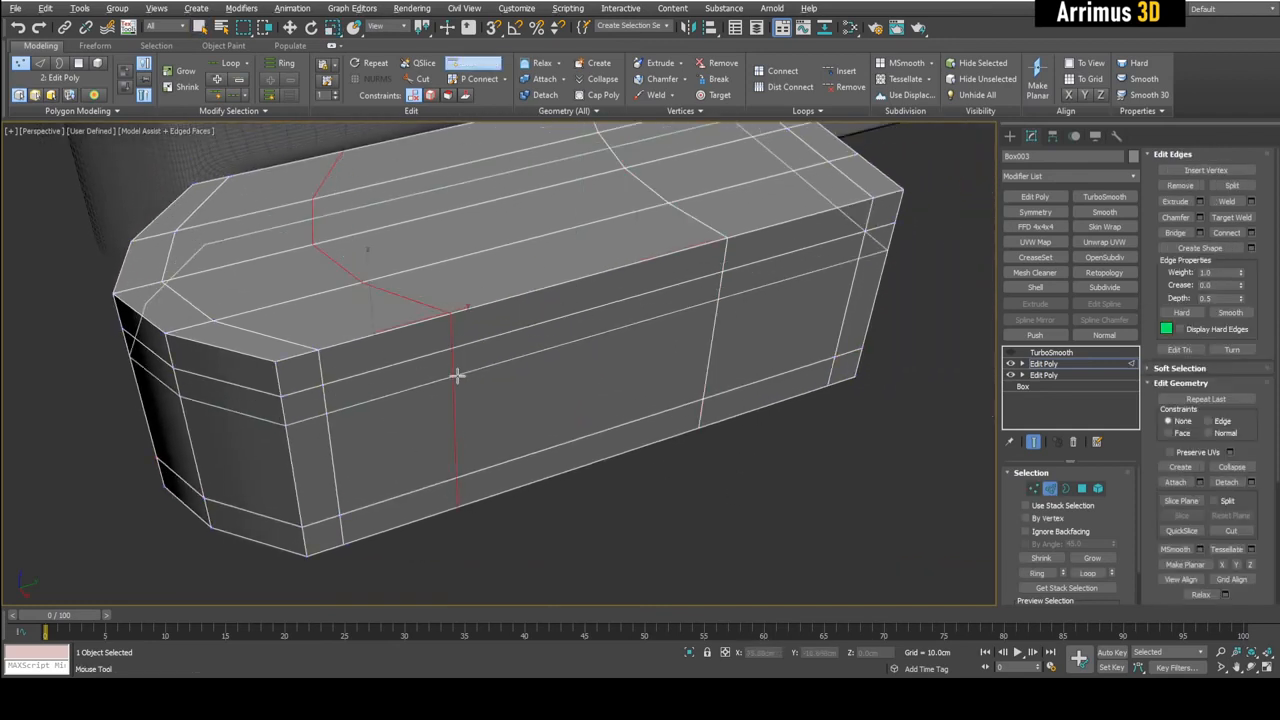
left_click(472, 441)
- Inset the central side polygon slightly by scaling and push it inward to form the recess
key("w")
key("4")
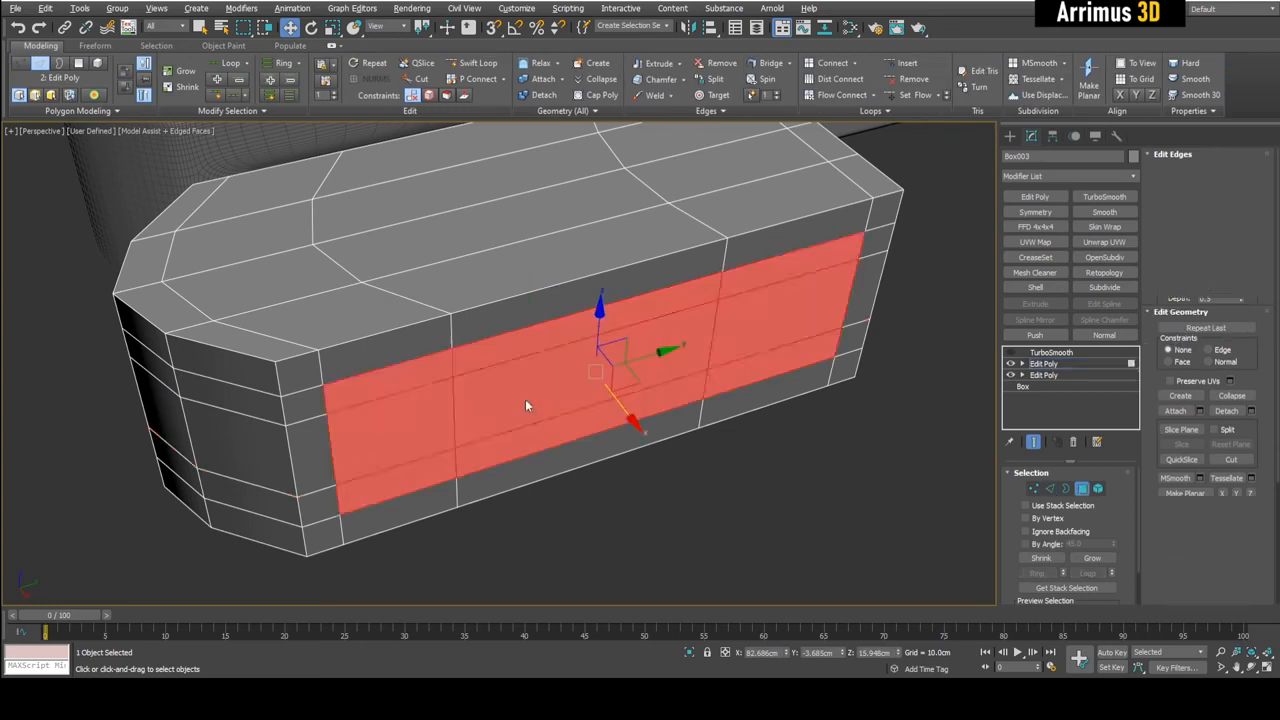
scroll(525, 399, "up", 3)
key("r")
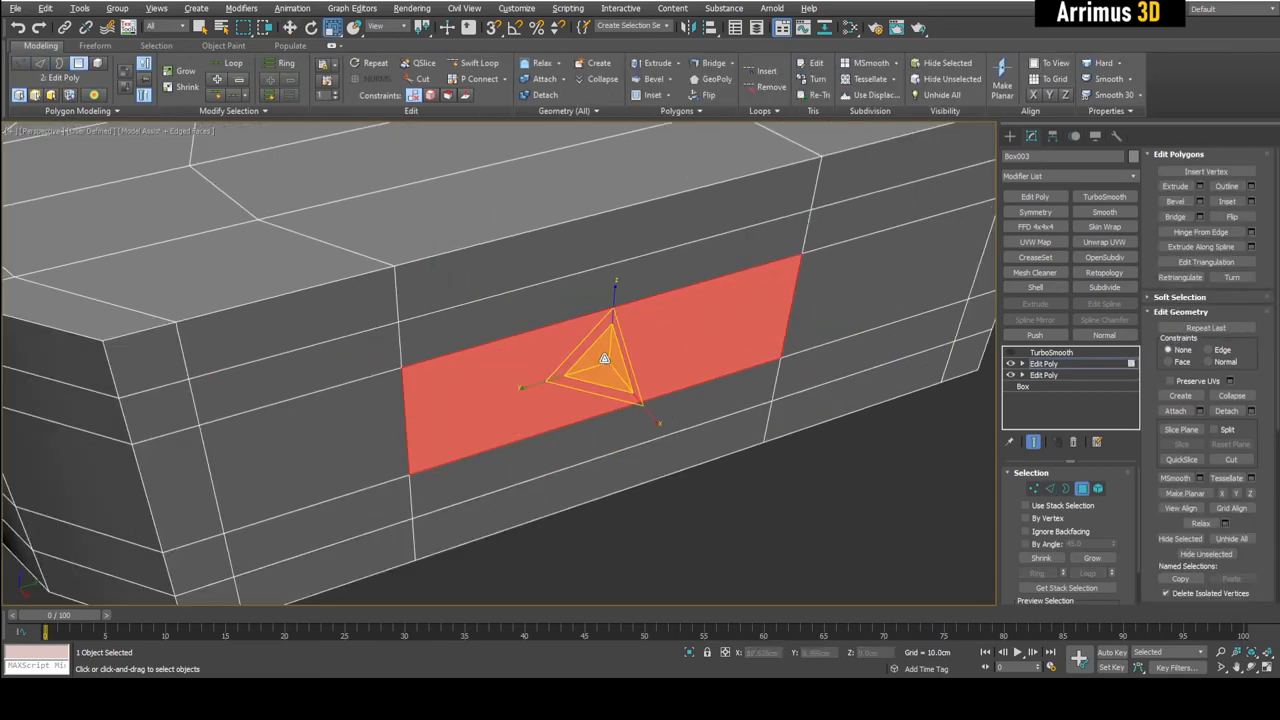
left_click_drag(604, 360, 614, 429, "shift")
key("ctrl+z")
key("w")
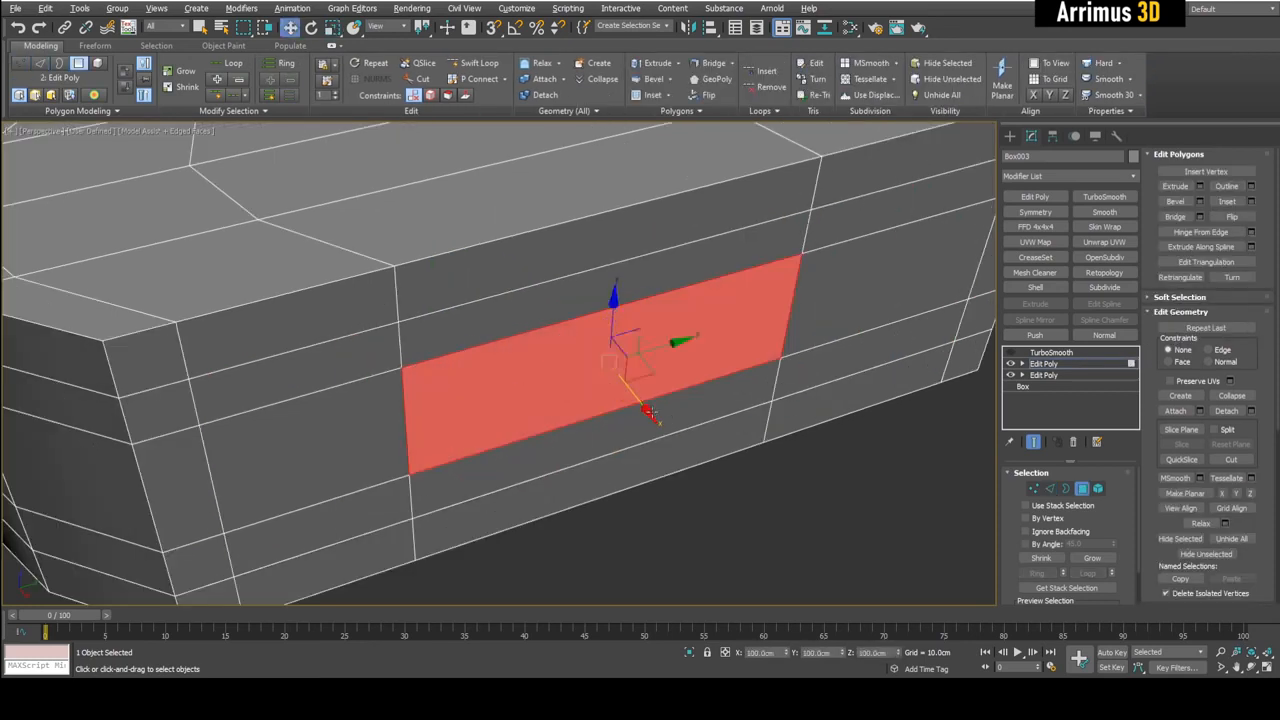
key("r")
mouse_move(603, 366)
left_mouse_down("shift")
mouse_move(606, 405)
mouse_move(623, 386)
mouse_move(612, 372)
left_mouse_up("shift")
key("w")
scroll(668, 370, "down", 3)
mouse_move(668, 380)
middle_mouse_down("alt")
mouse_move(696, 334)
mouse_move(689, 320)
mouse_move(680, 360)
middle_mouse_up("alt")
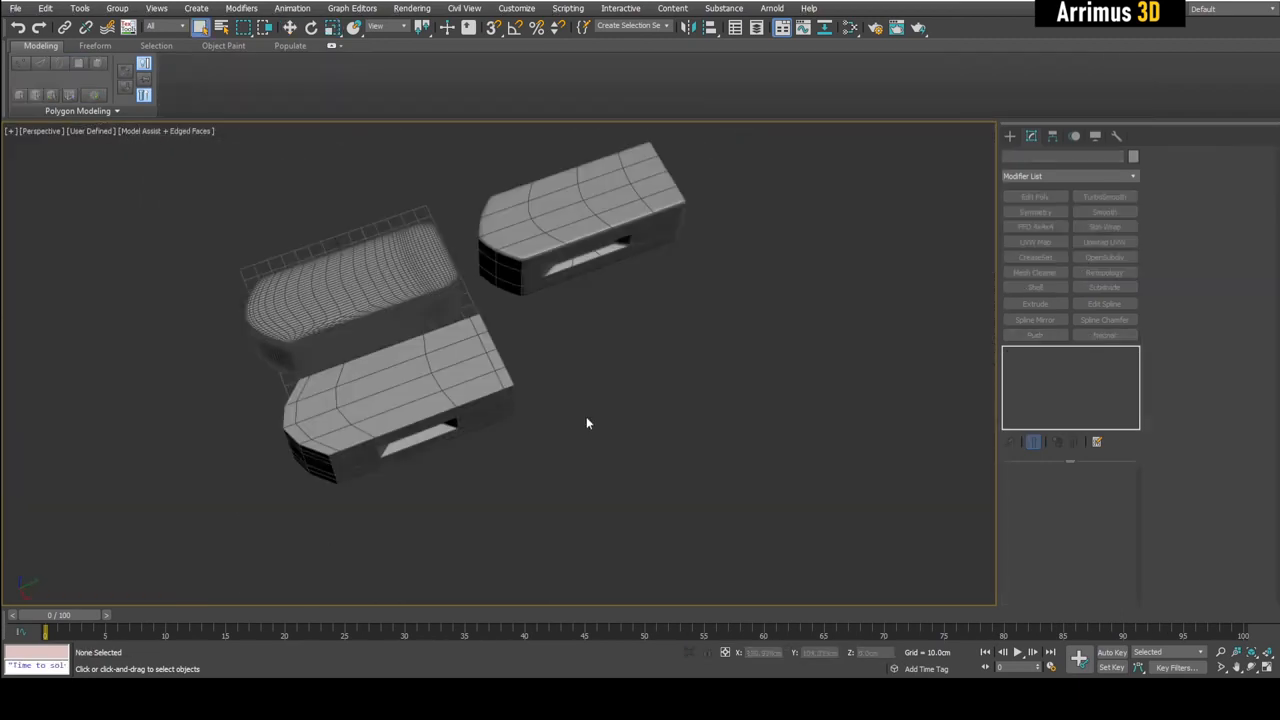
- Draw a box about 136 cm long, 128 cm wide and 44 cm high in the empty area in front of the models
middle_click_drag(648, 416, 591, 376, "alt")
key("b")
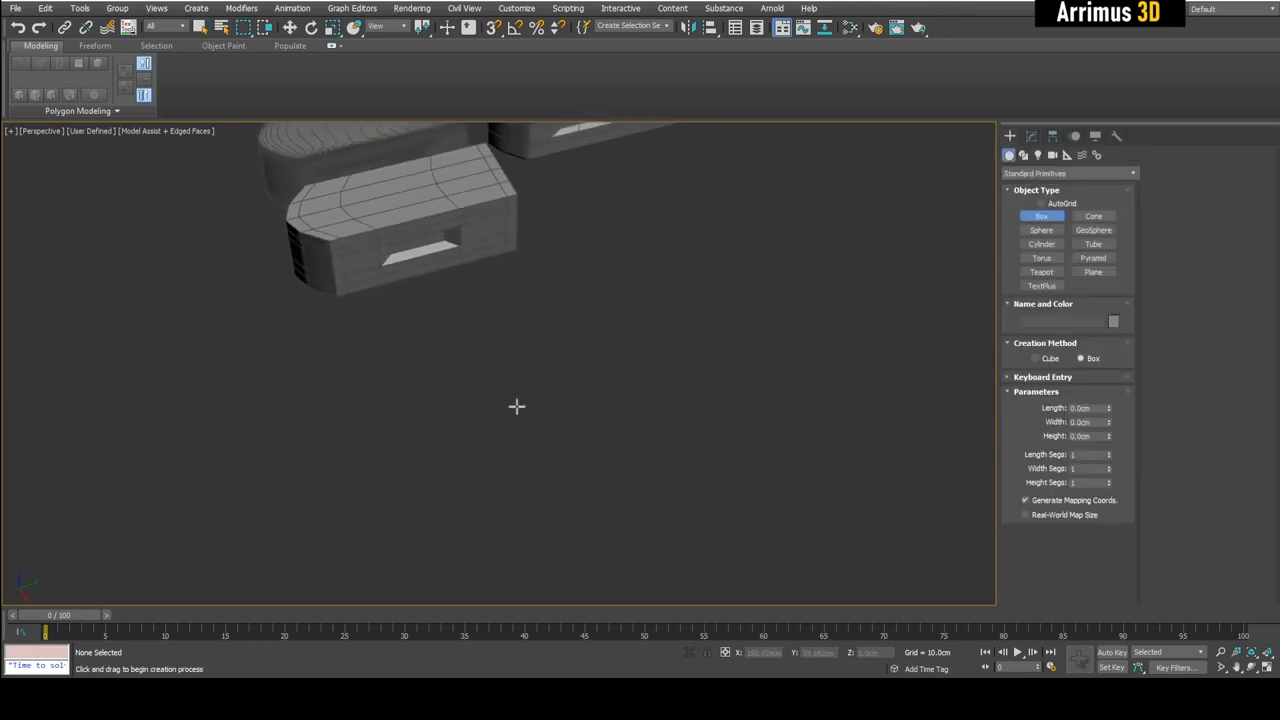
left_click_drag(450, 371, 749, 449)
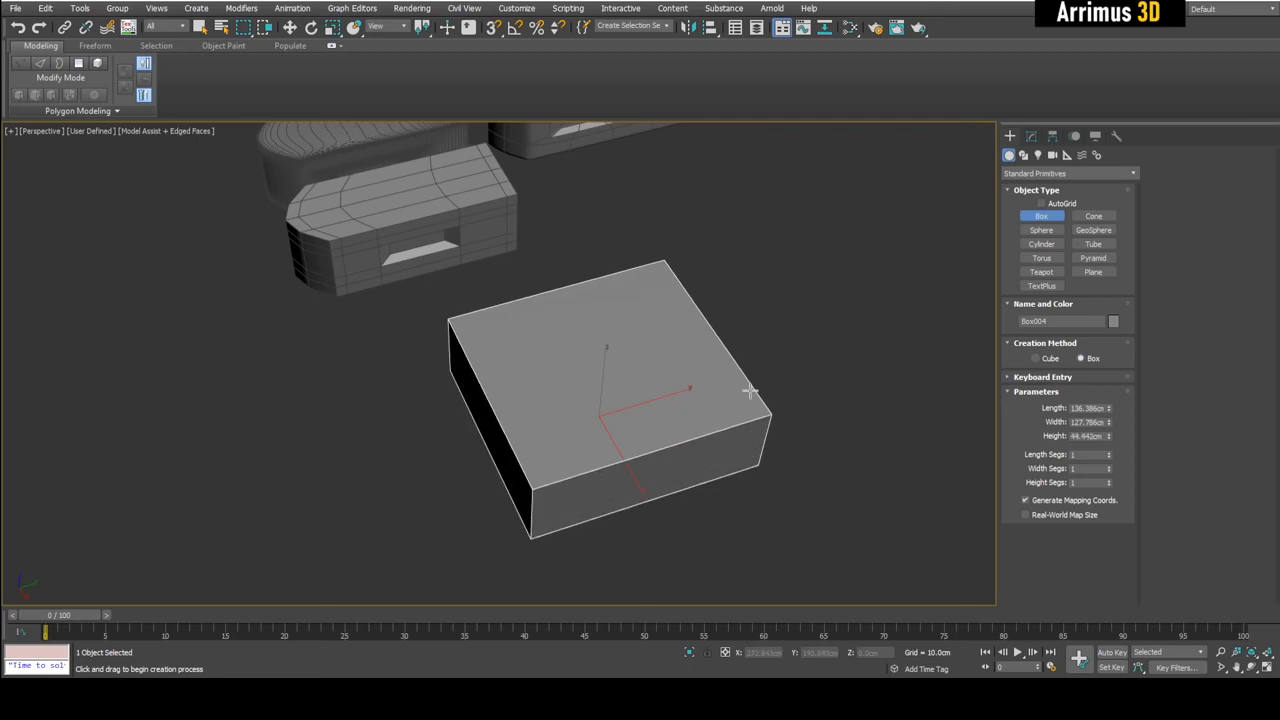
left_click(749, 392)
key("w")
- Tessellate the new box in an Edit Poly modifier and clone it as a copy about 165 cm along Y
left_click(1032, 137)
middle_click_drag(775, 330, 703, 360, "alt")
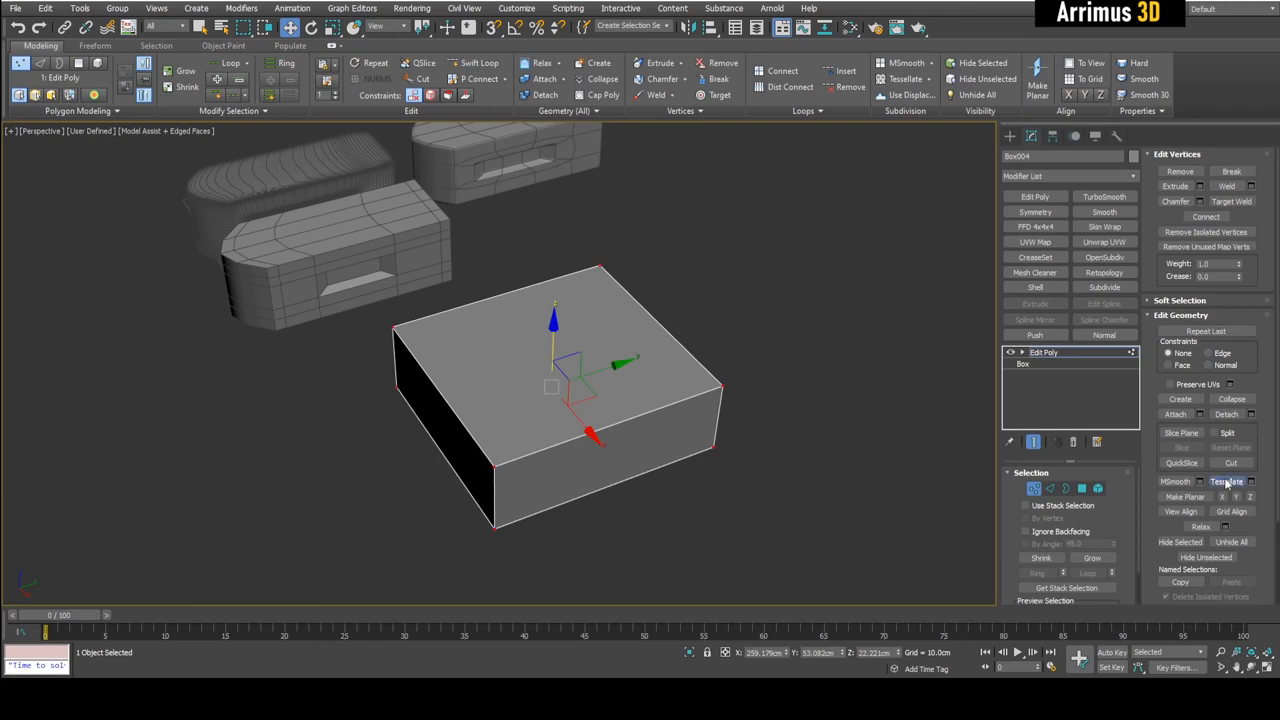
left_click(1227, 482)
middle_click_drag(800, 371, 482, 438, "alt")
key("1")
scroll(577, 389, "up", 3)
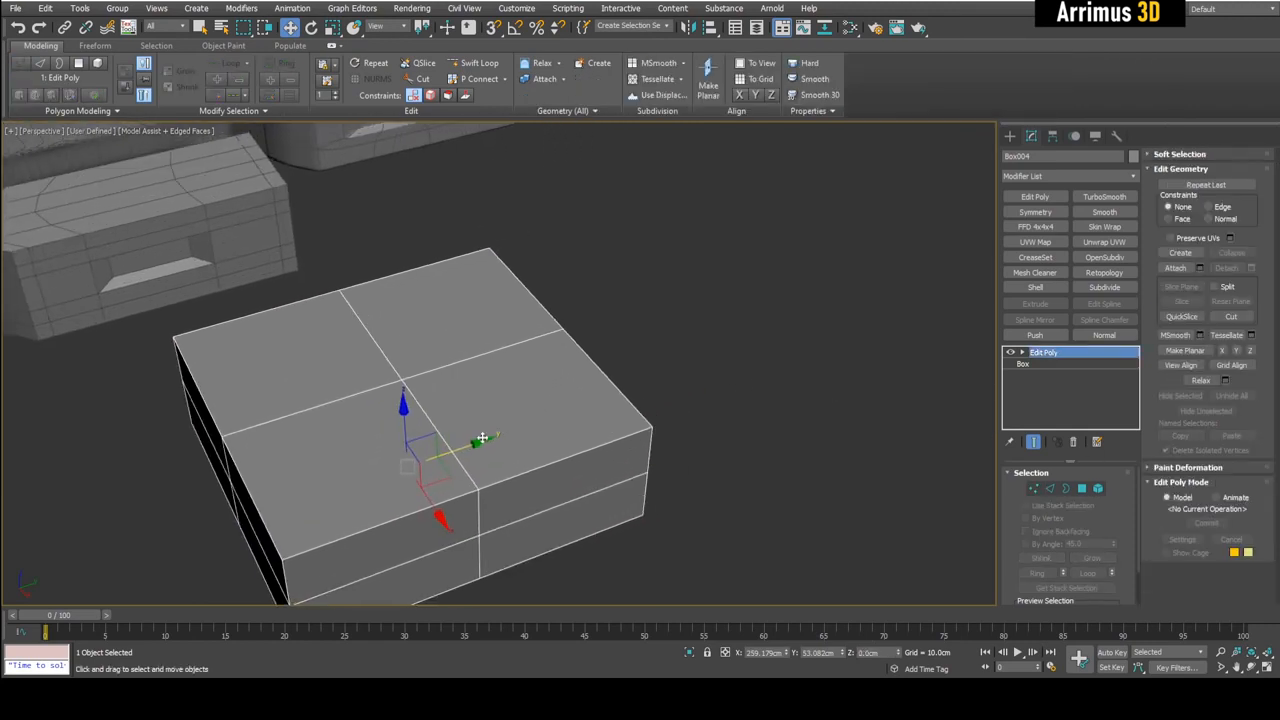
left_click_drag(466, 444, 821, 334, "shift")
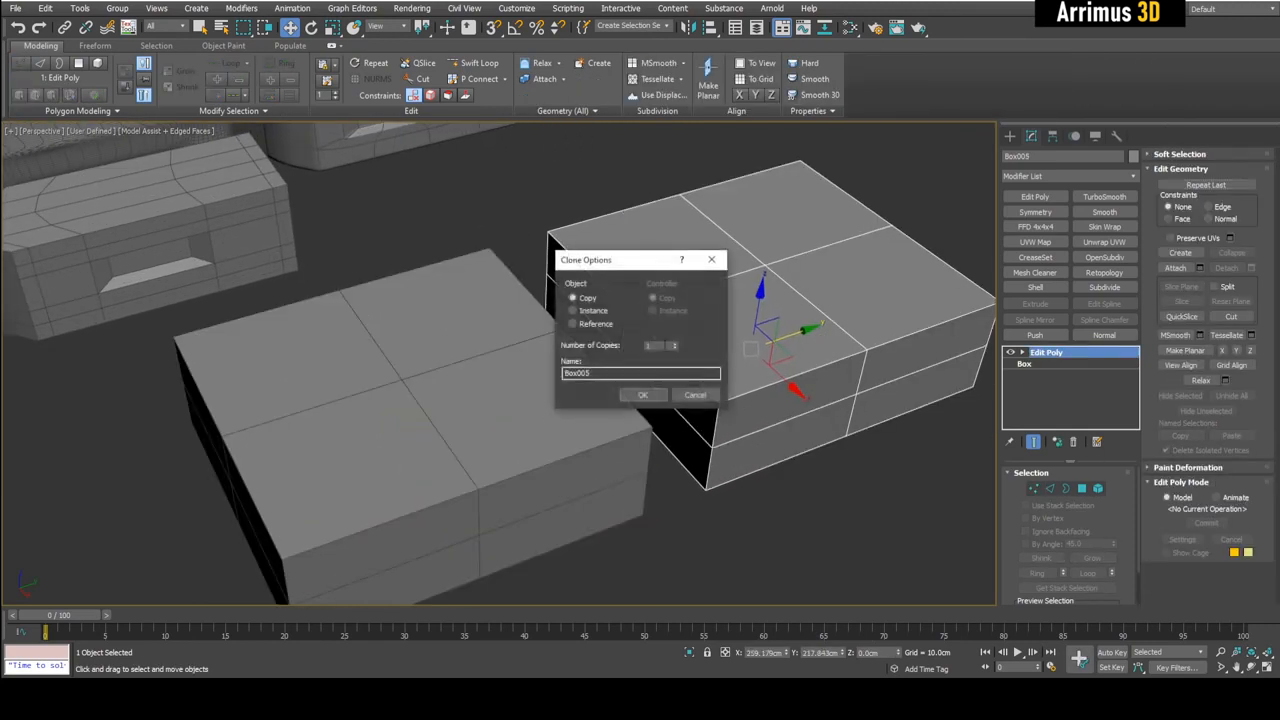
left_click(643, 397)
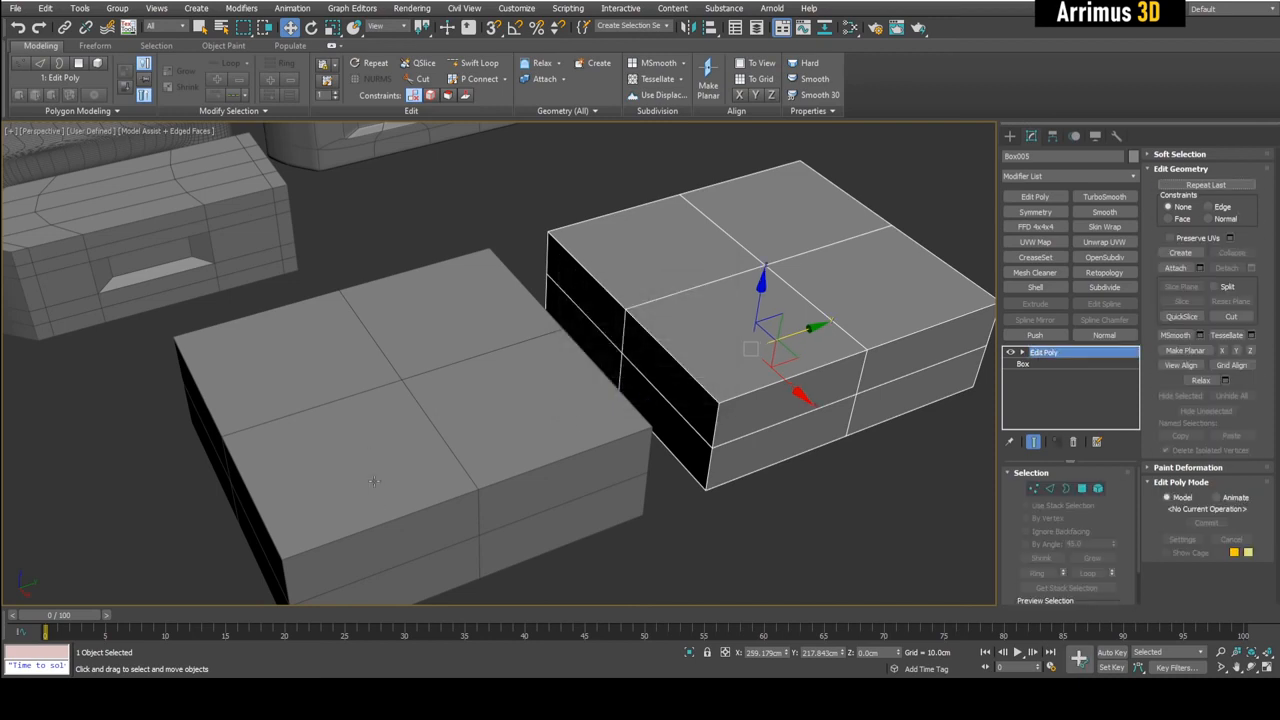
- Add another Edit Poly modifier to the original tessellated box and inset its four top polygons by scaling
mouse_move(482, 348)
middle_mouse_down()
mouse_move(532, 323)
mouse_move(591, 360)
mouse_move(582, 376)
middle_mouse_up()
left_click(549, 357)
middle_click_drag(530, 304, 597, 351, "alt")
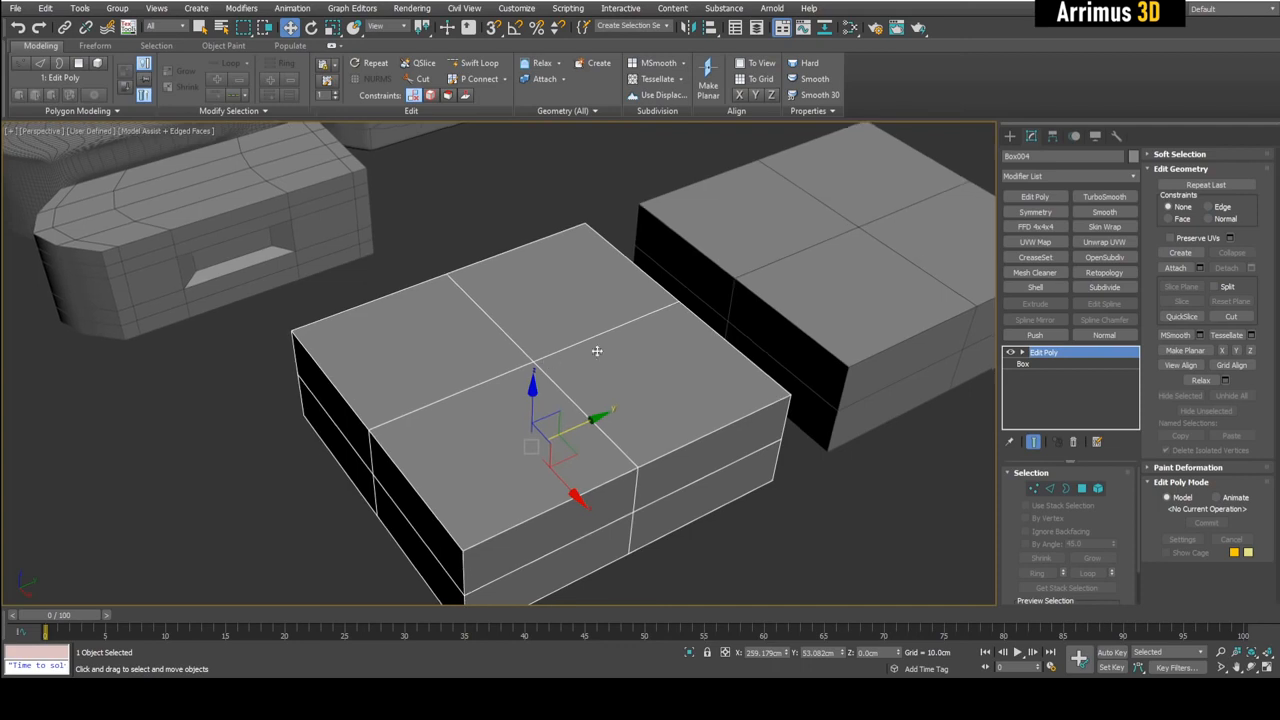
left_click(1033, 197)
key("4")
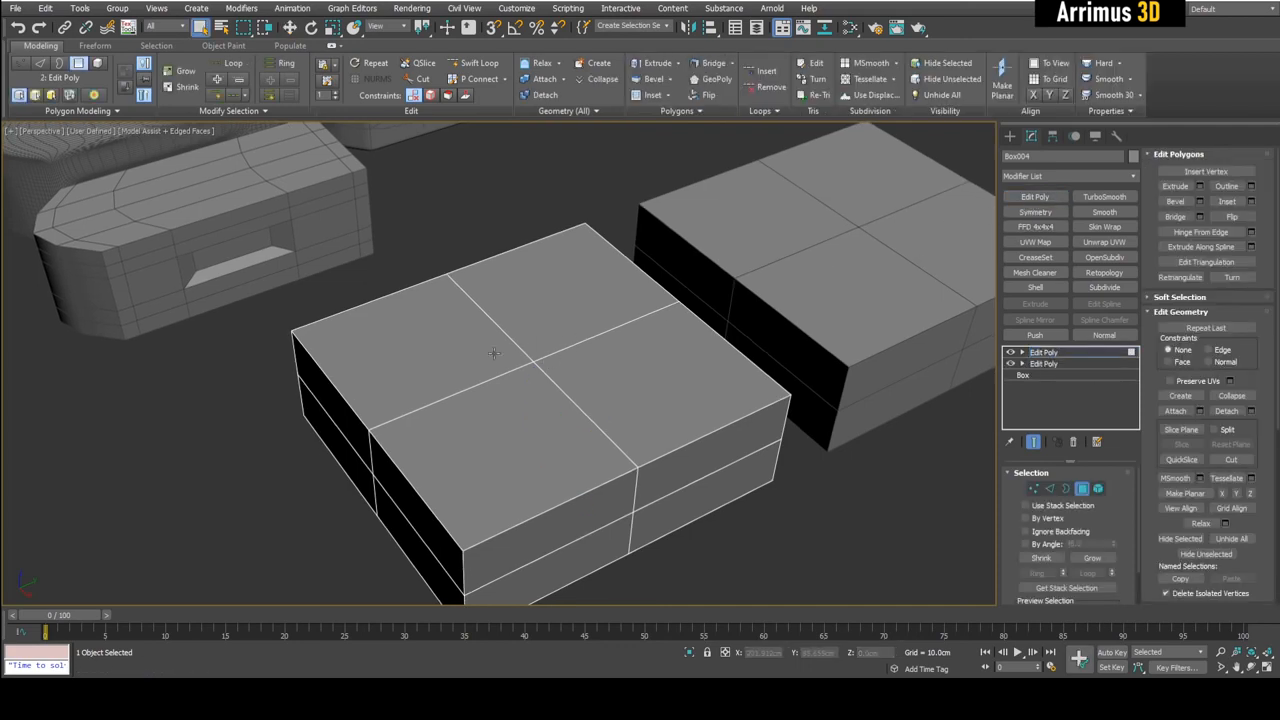
key("r")
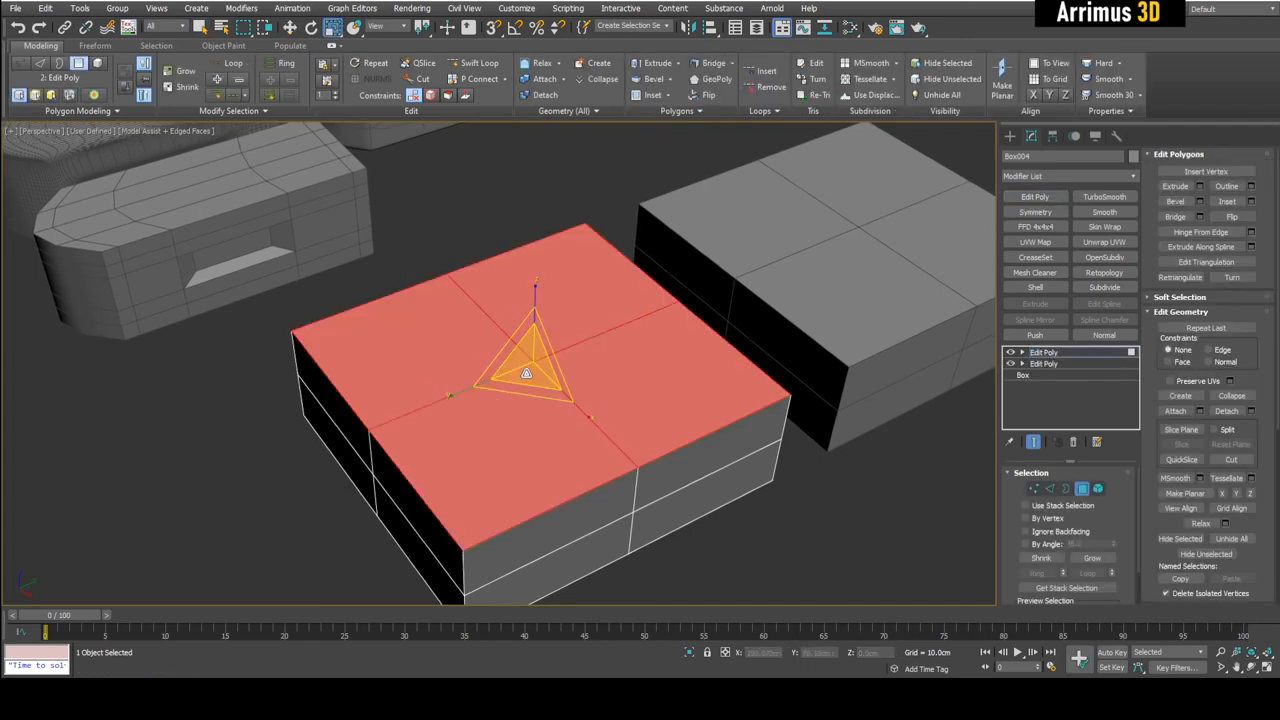
left_click_drag(526, 374, 531, 411)
middle_click_drag(531, 411, 743, 457, "alt")
- Examine the near corner of the inset box in vertex and edge modes
key("1")
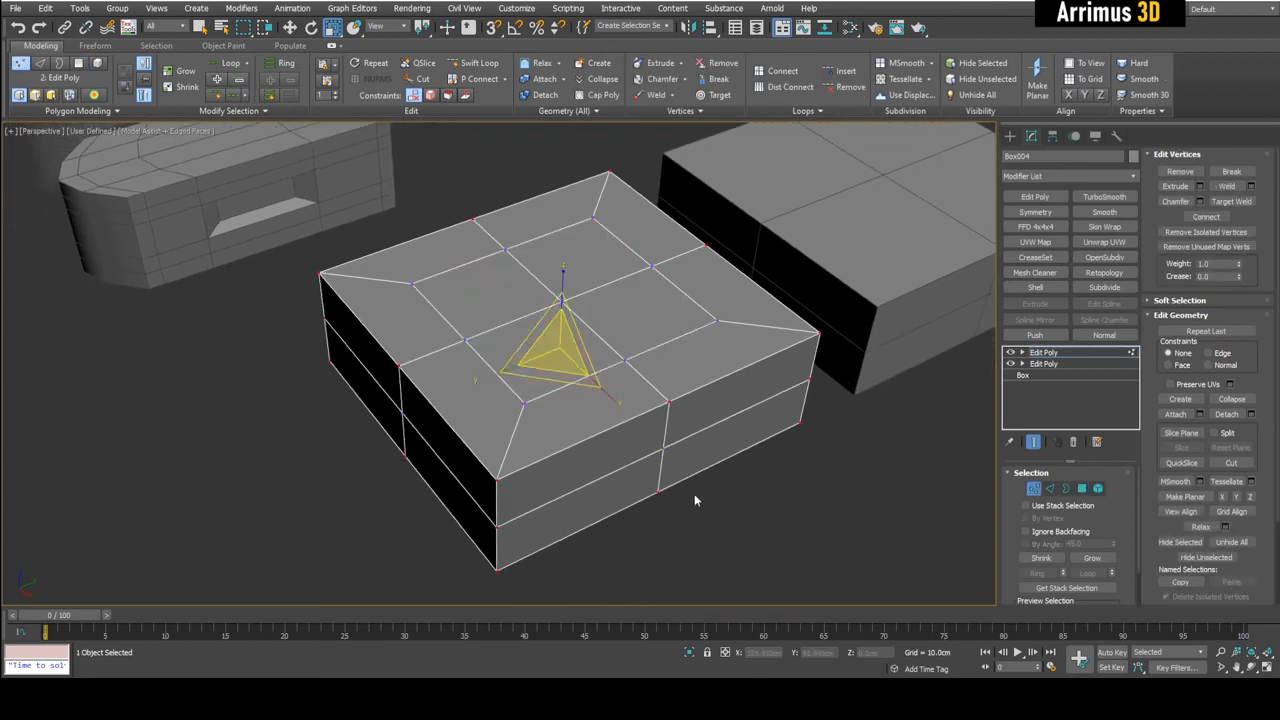
key("q")
middle_click_drag(694, 500, 546, 491, "alt")
scroll(546, 491, "up", 3)
scroll(577, 377, "up", 3)
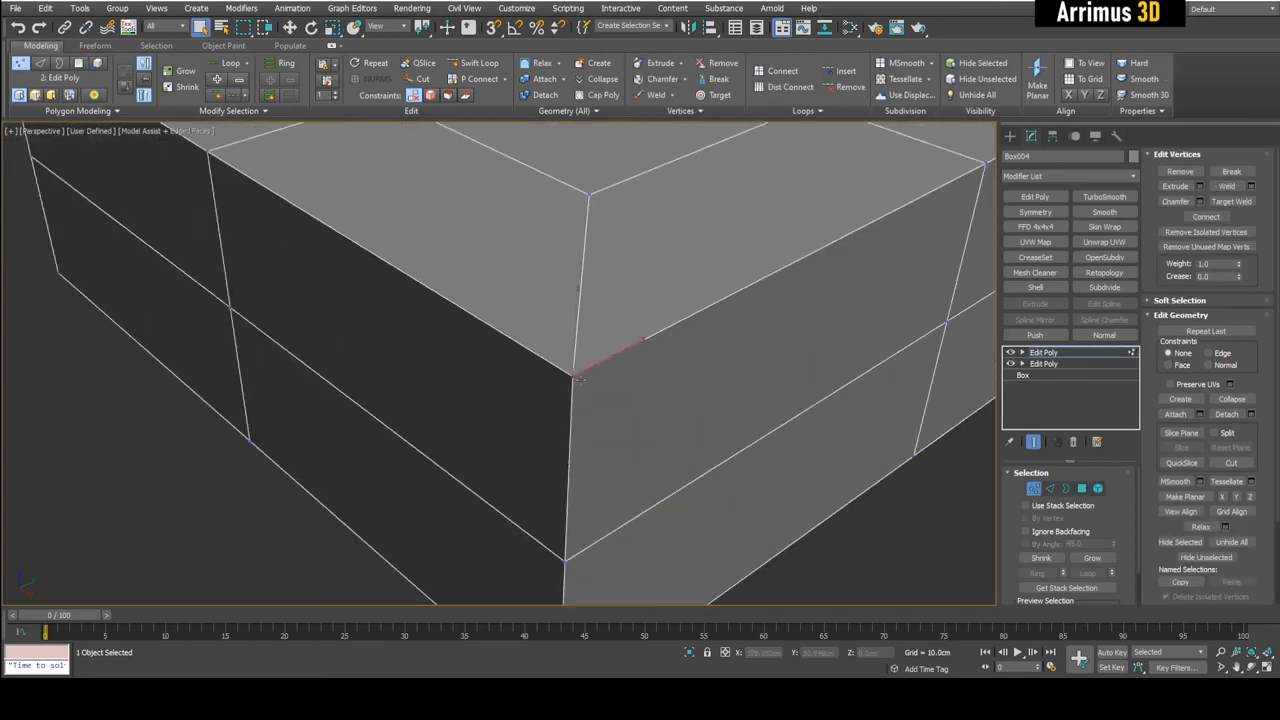
key("2")
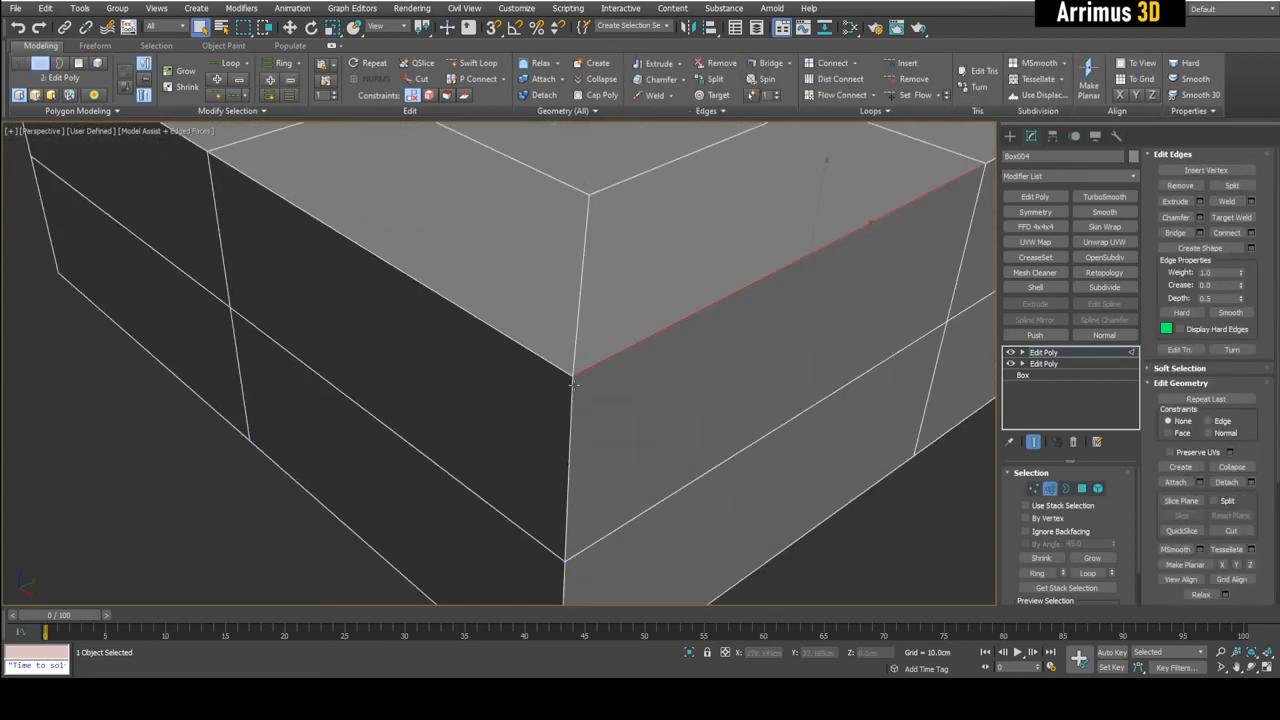
left_click(560, 373)
middle_click_drag(560, 373, 603, 368, "alt")
scroll(579, 388, "down", 5)
- Reshape the four inset top polygons into a regular octagon with GeoPoly and scale it down slightly
key("4")
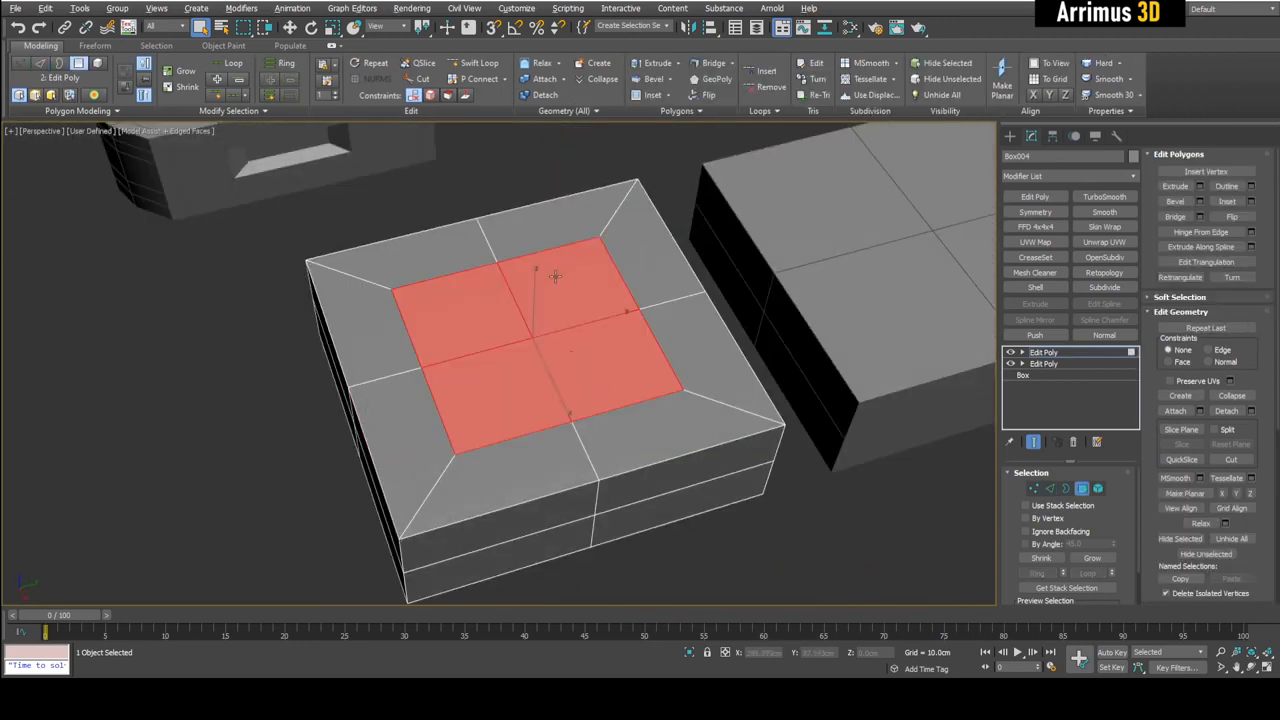
key("alt+g")
key("r")
left_click_drag(533, 338, 532, 350)
- Extrude the octagonal top polygons downward into the box to form a shallow recess
key("w")
middle_click_drag(532, 350, 565, 282, "alt")
scroll(565, 282, "up", 3)
left_click_drag(561, 232, 561, 267, "shift")
key("r")
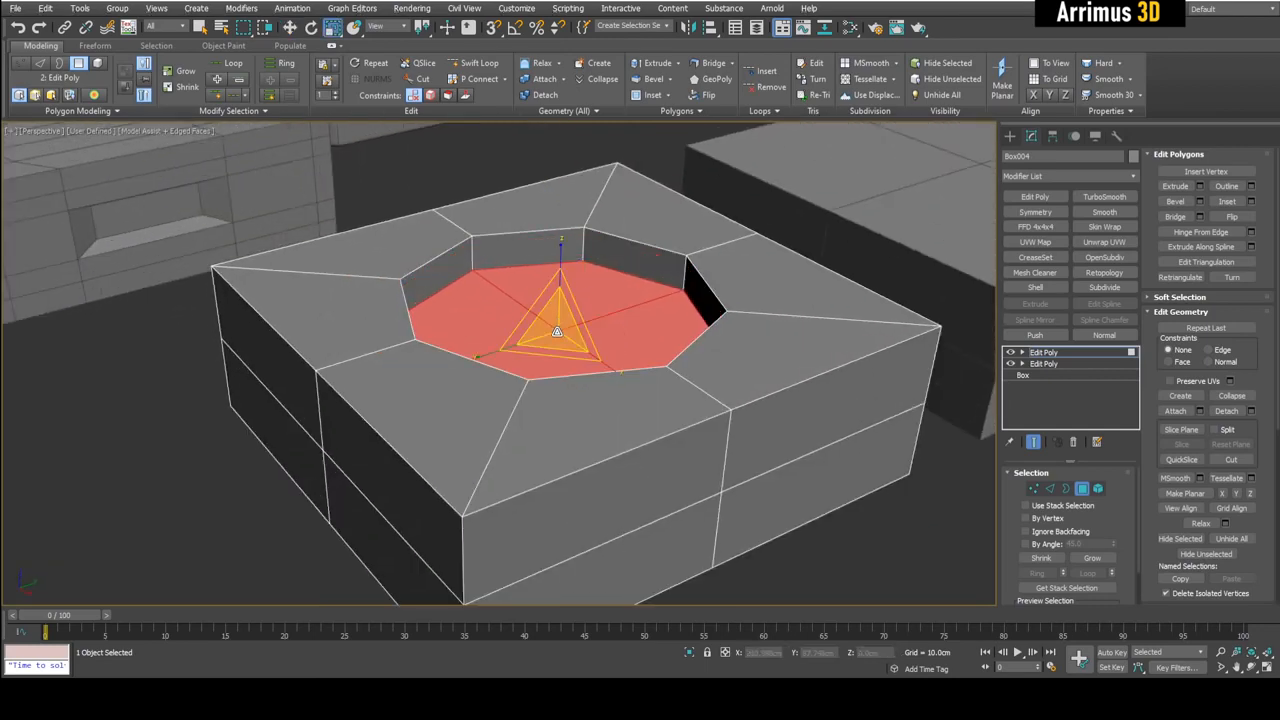
- Inset the octagonal recess floor of the first box by scaling its polygons inward, and finish polygon editing
left_click_drag(558, 331, 564, 357, "shift")
middle_click_drag(564, 358, 451, 386, "alt")
scroll(451, 386, "down", 4)
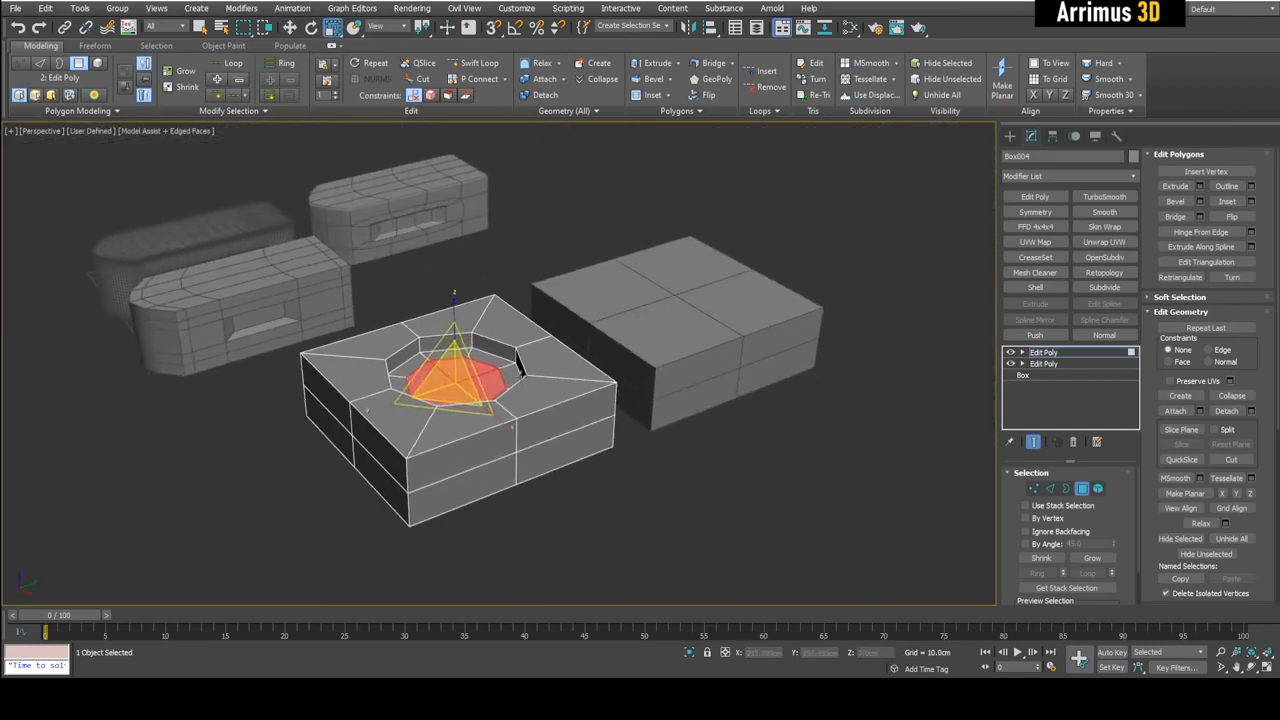
key("4")
key("q")
middle_click_drag(522, 366, 578, 402, "alt")
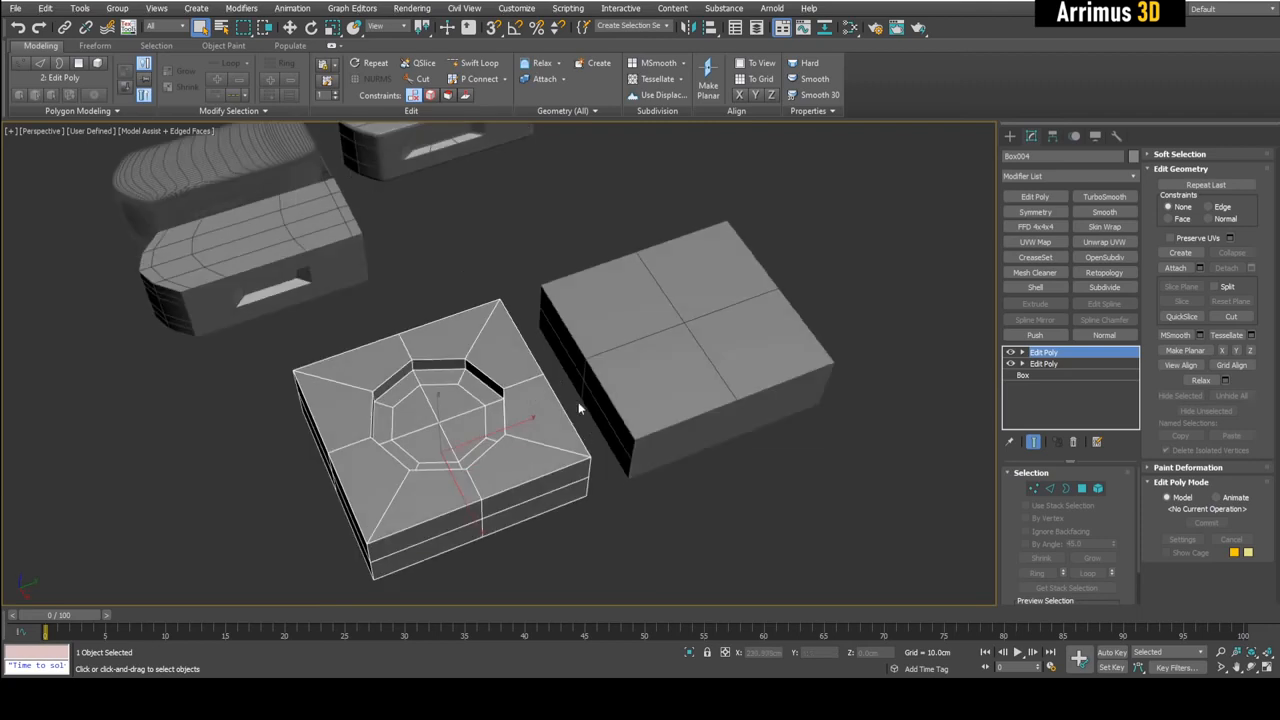
- Add Swift Loop support edges to the second box, close to two opposite sides
left_click(677, 364)
scroll(680, 358, "up", 3)
key("4")
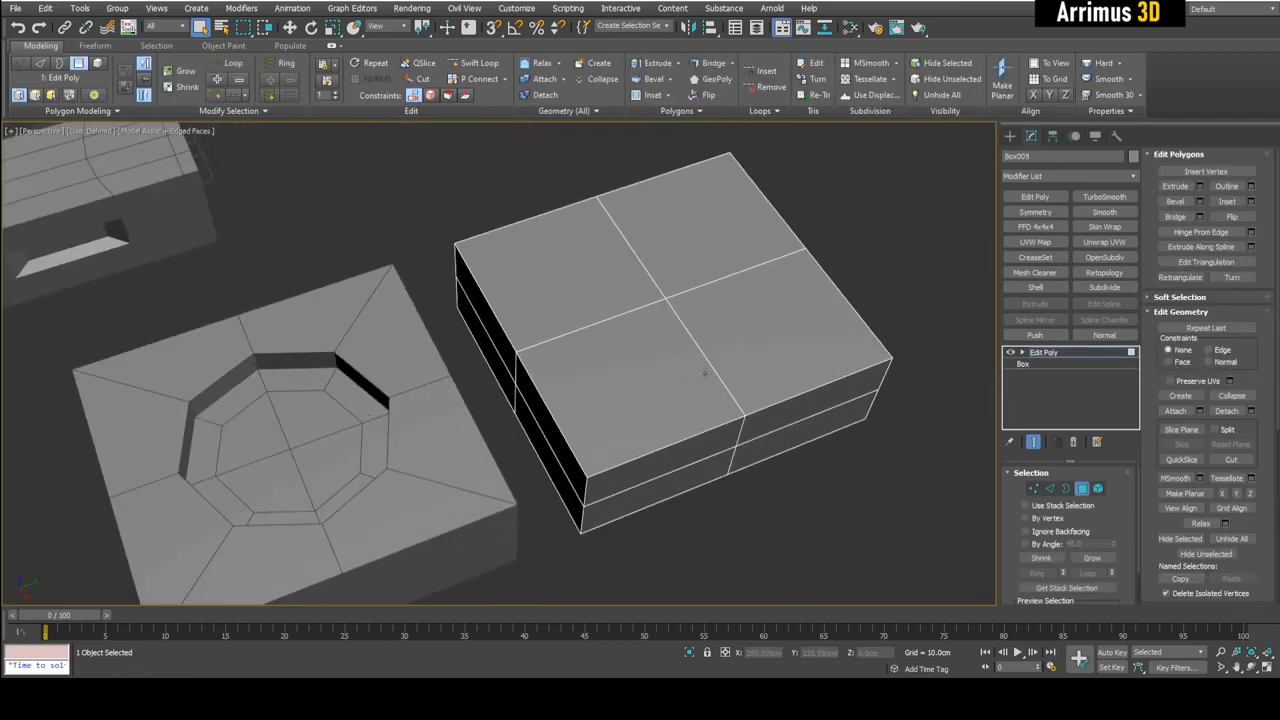
middle_click_drag(585, 387, 416, 437, "alt")
key("1")
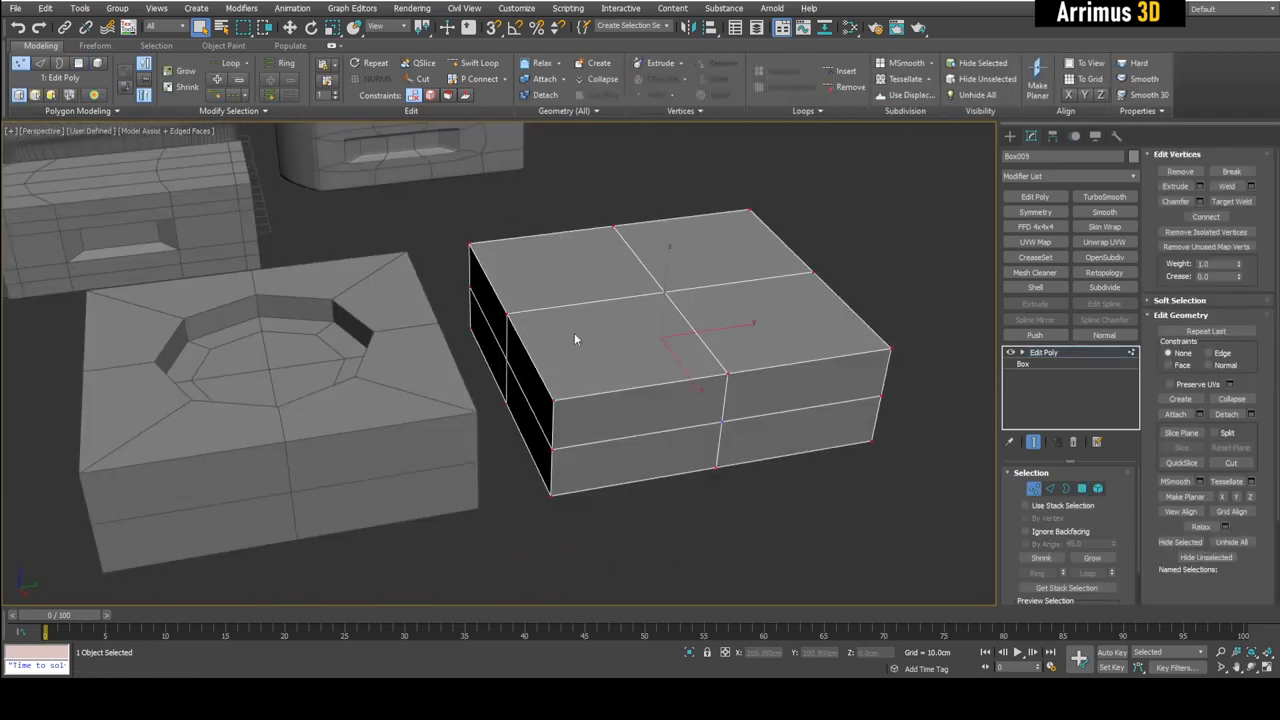
middle_click_drag(577, 337, 603, 468, "alt")
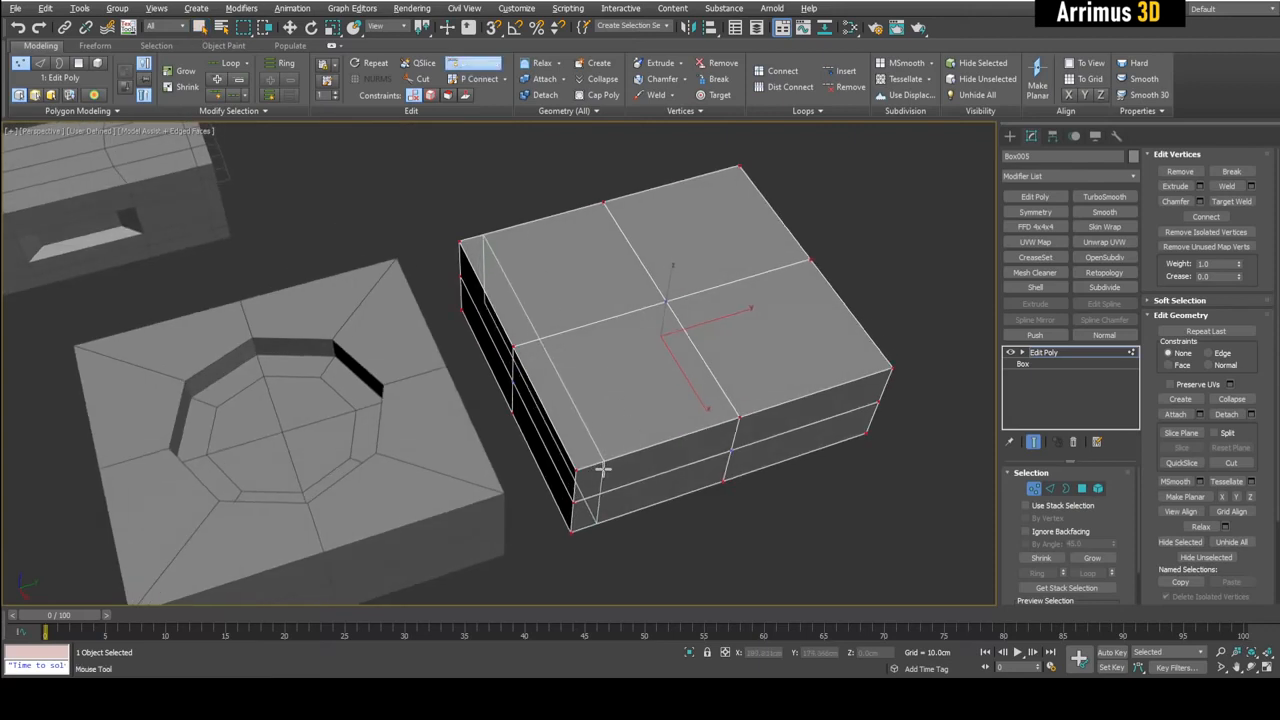
key("2")
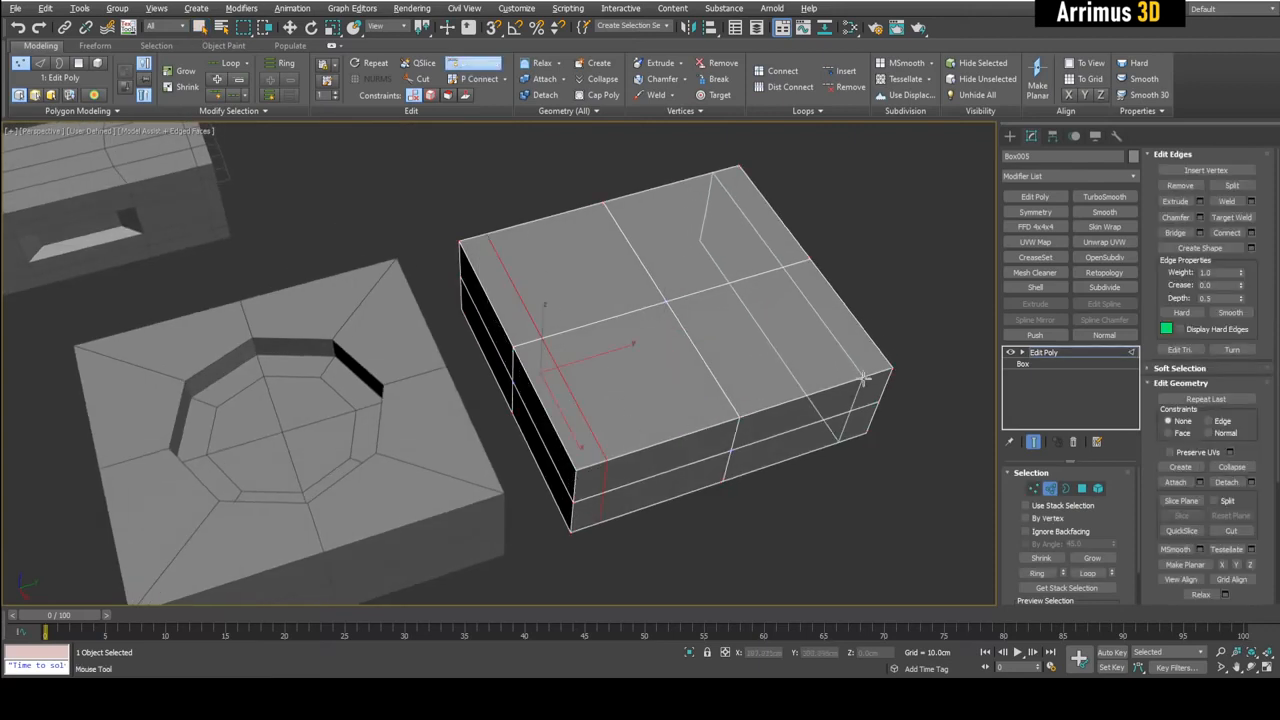
left_click(860, 376)
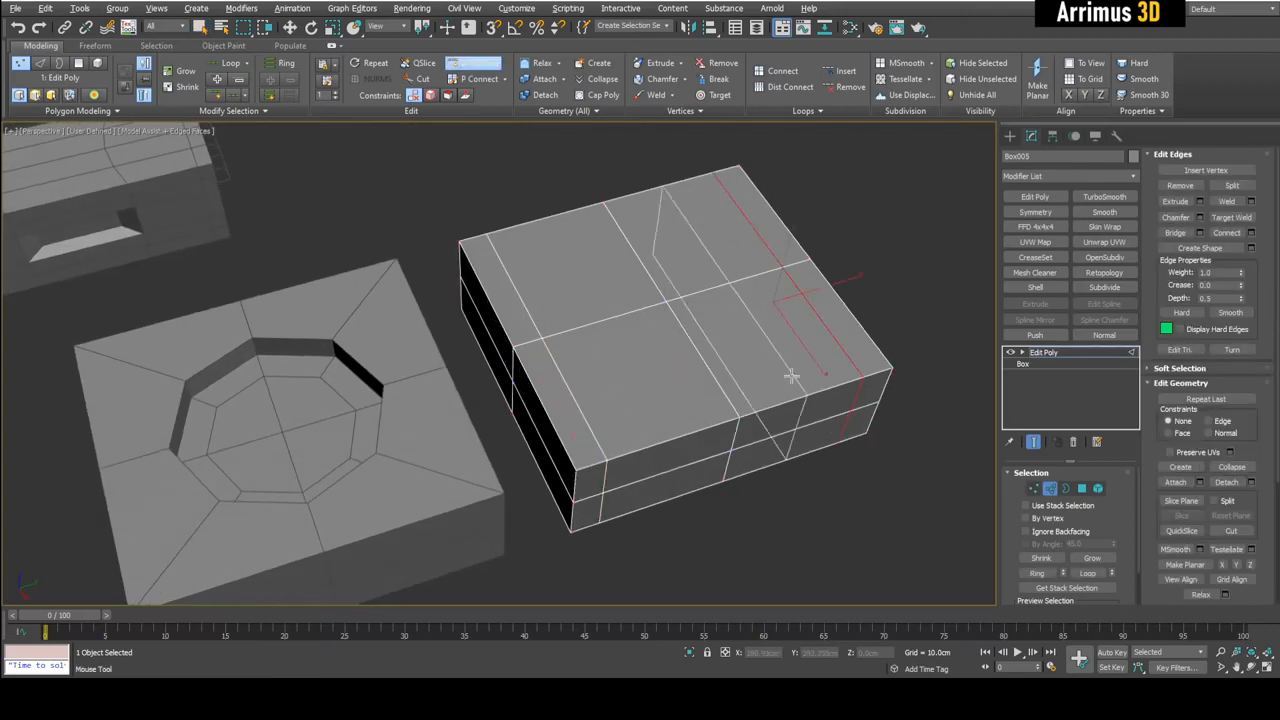
- Add Swift Loop support edges close to the second box's two remaining sides and finish the command
left_click(561, 450)
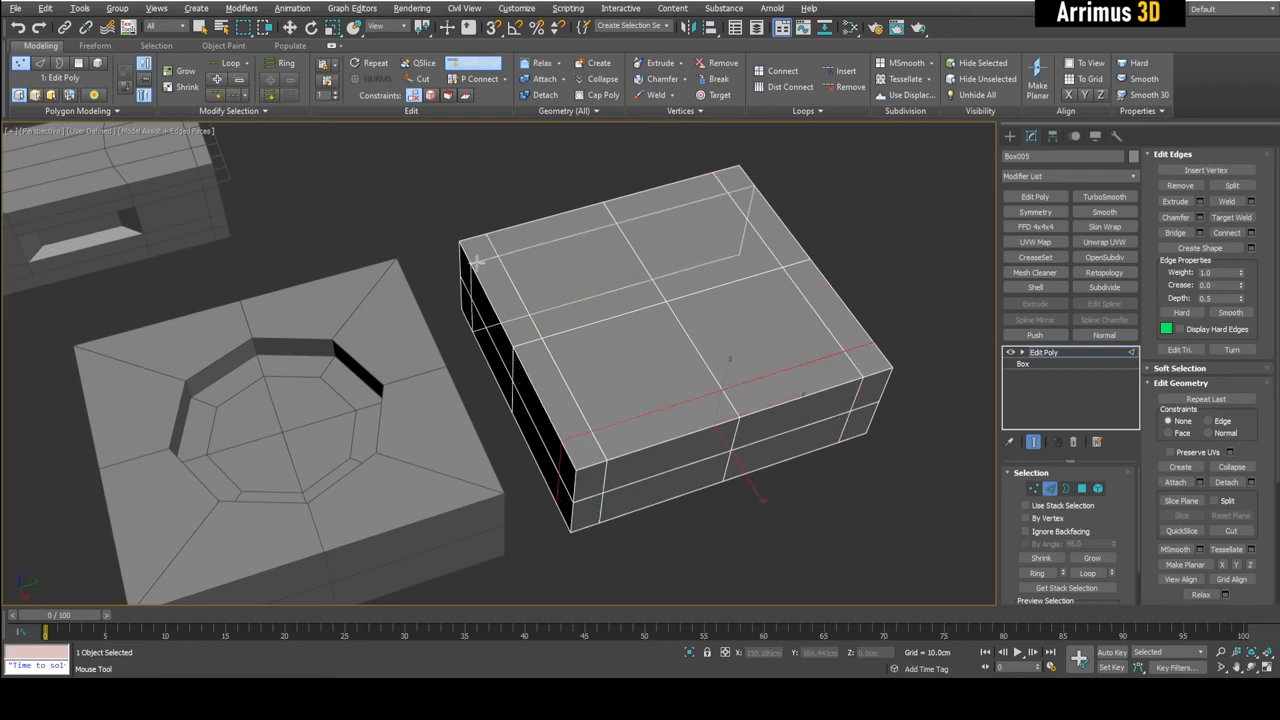
left_click(476, 262)
right_click(494, 271)
middle_click_drag(565, 420, 617, 423, "alt")
key("q")
scroll(652, 434, "up", 3)
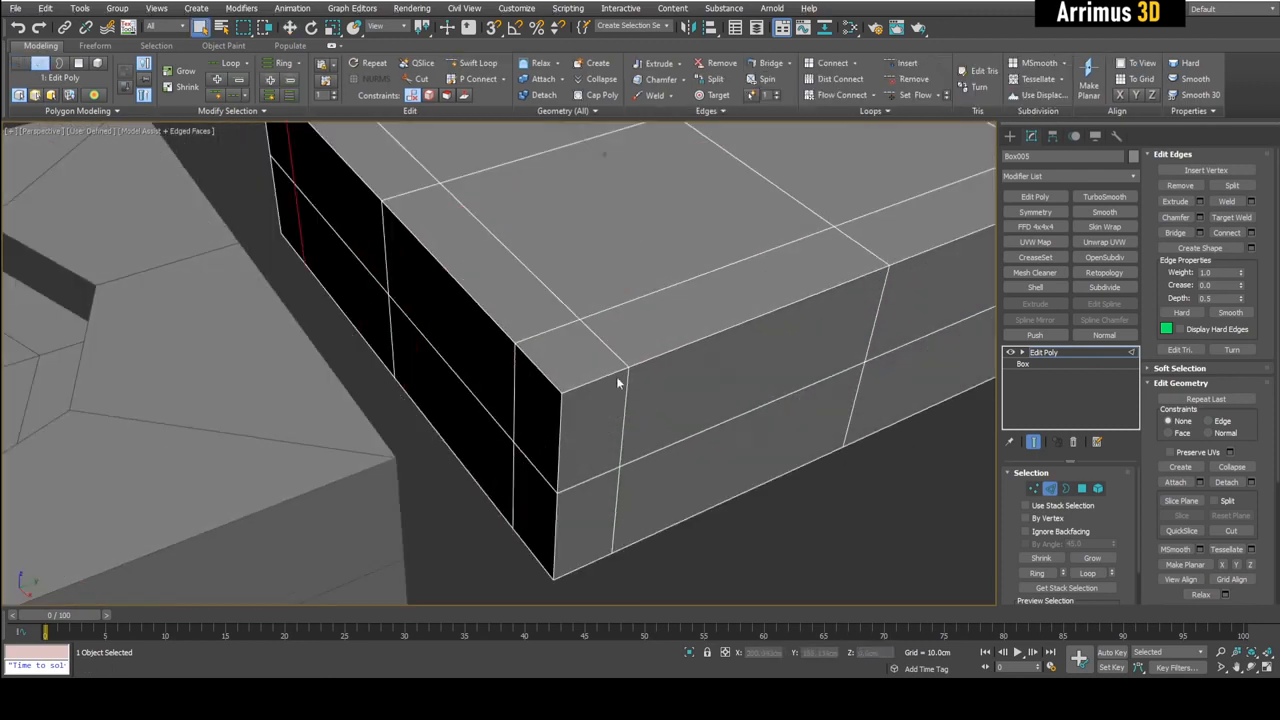
key("w")
scroll(626, 370, "down", 5)
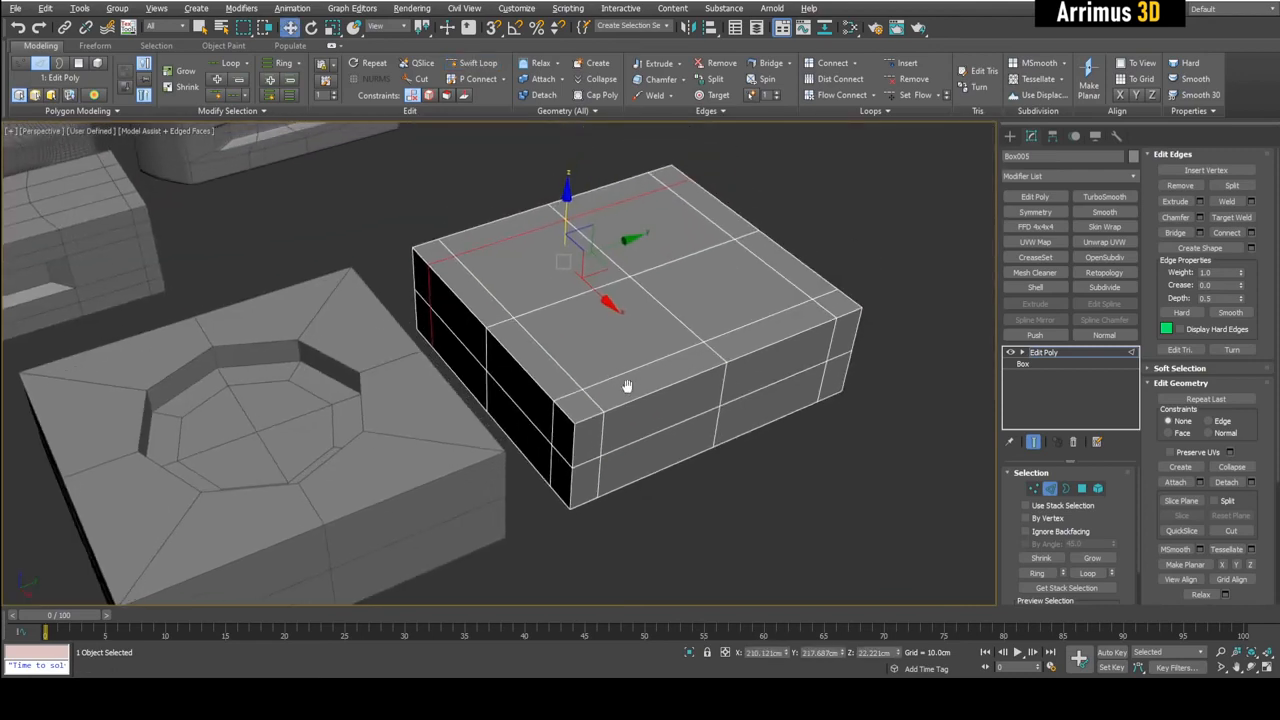
- Inset the second box's four central top polygons by scaling and reshape them into a regular octagon with GeoPoly
key("4")
middle_click_drag(704, 434, 606, 293, "alt")
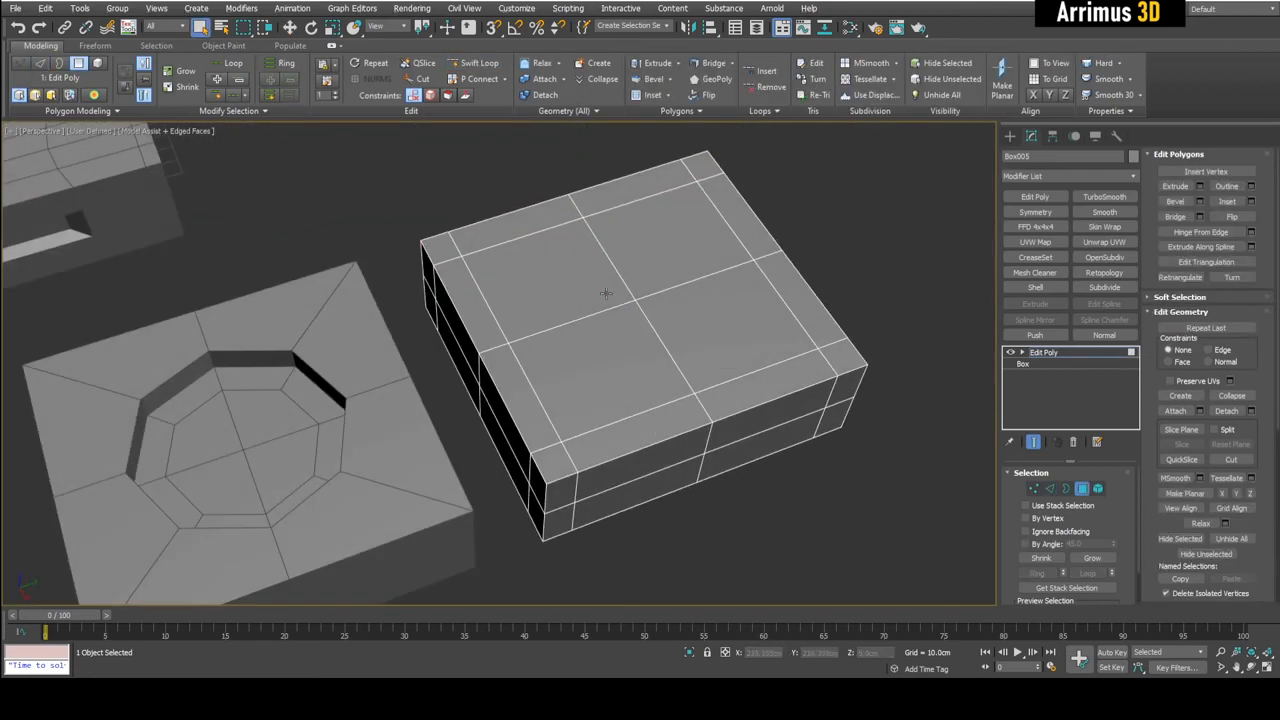
mouse_move(634, 310)
left_mouse_down("shift")
mouse_move(637, 337)
mouse_move(631, 325)
left_mouse_up("shift")
key("g")
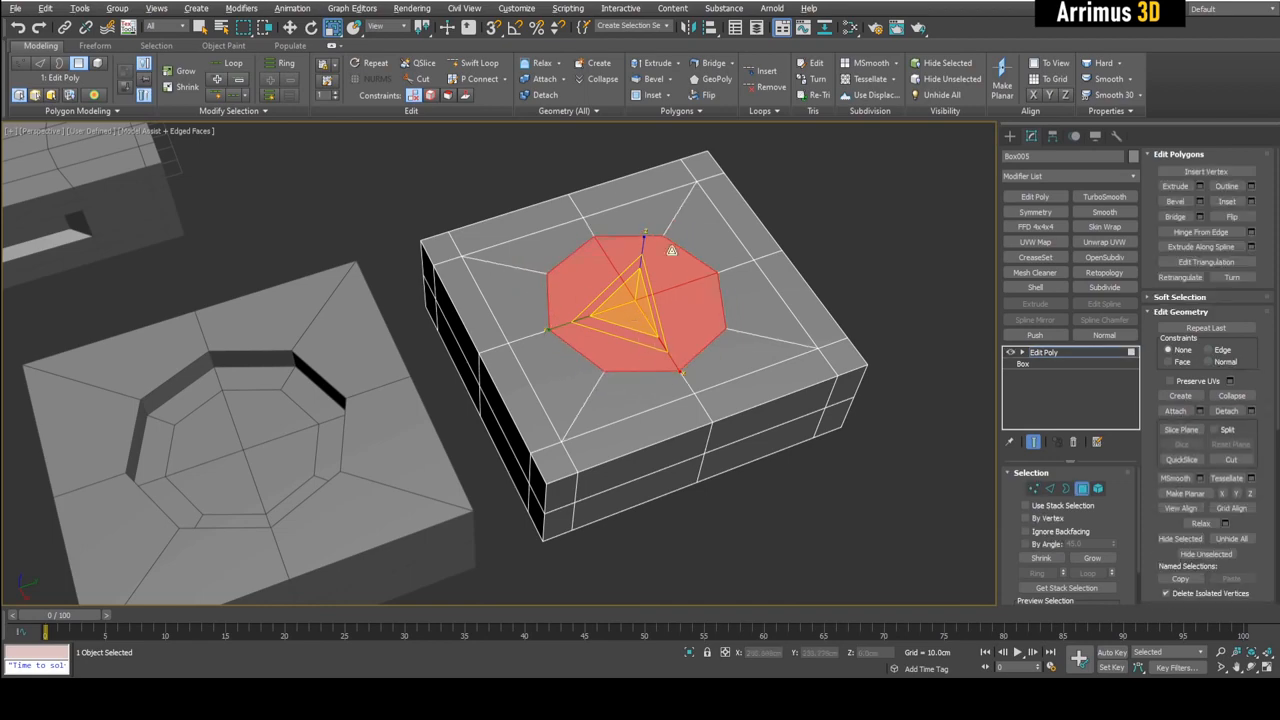
- Select the polygon strips between the box's outer edges and its support loops to examine the topology
middle_click_drag(677, 360, 646, 334, "alt")
key("q")
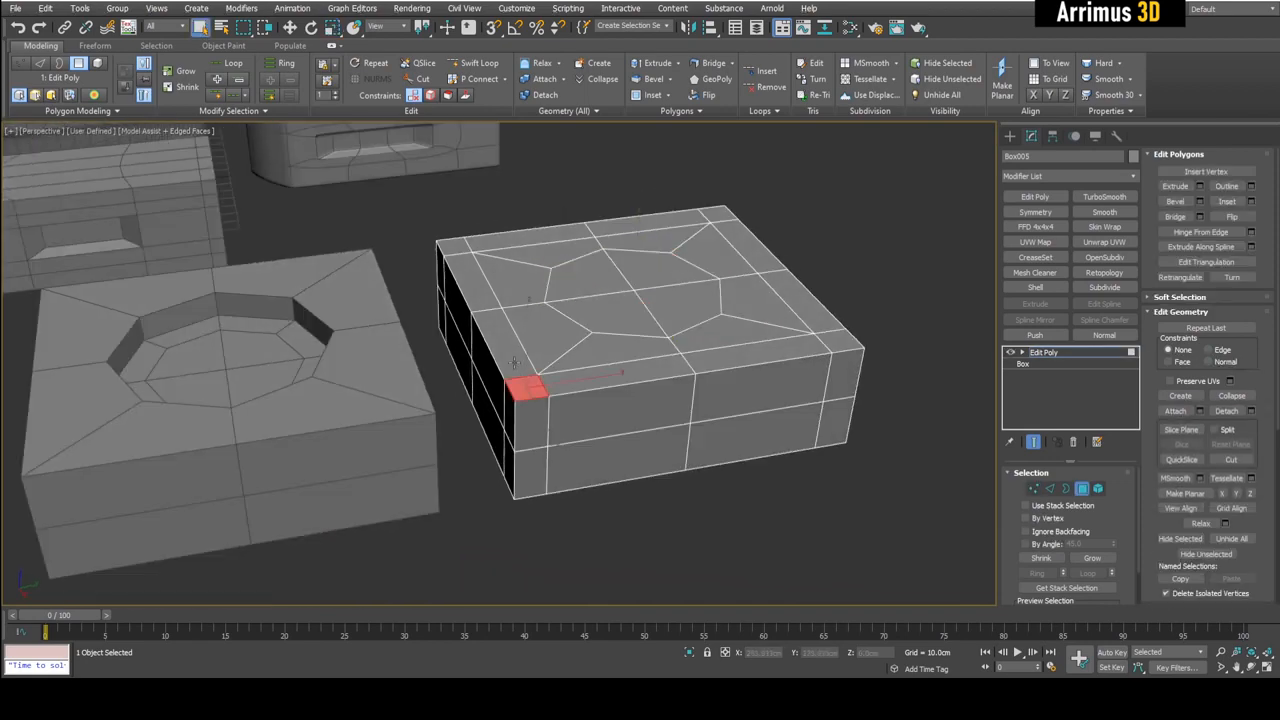
left_click(514, 363, "shift")
middle_click_drag(523, 366, 630, 422, "alt")
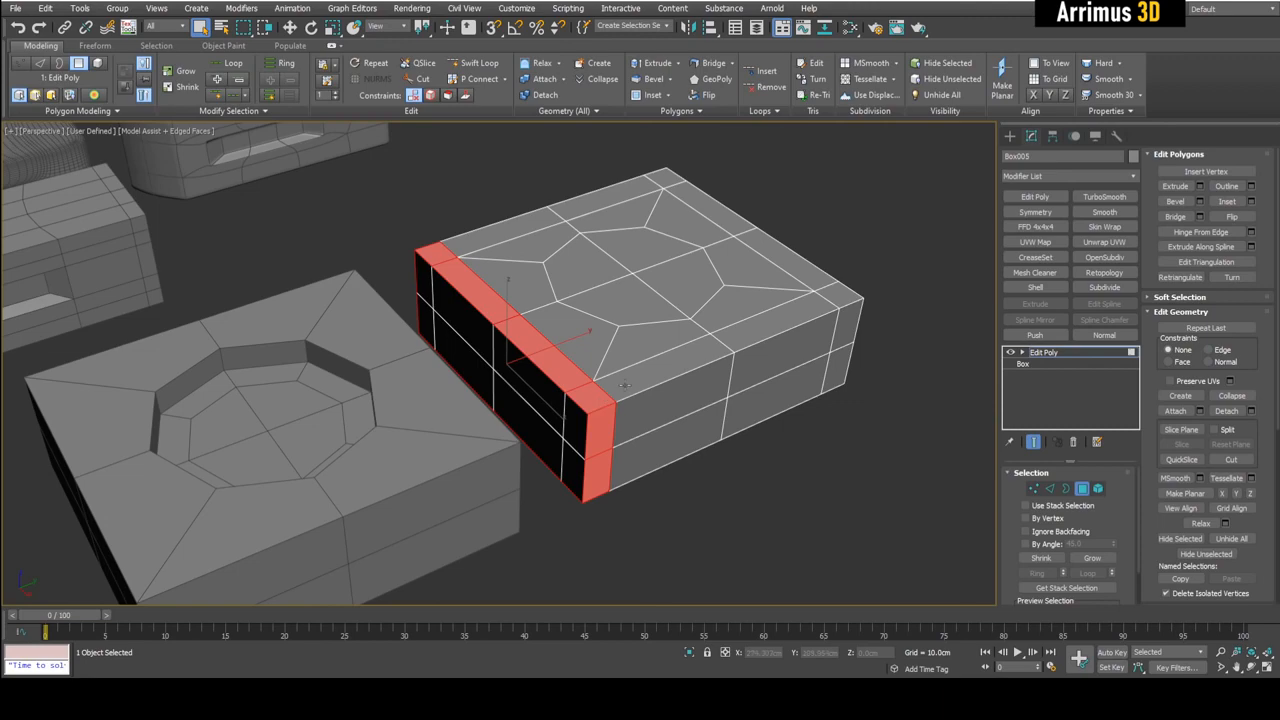
left_click(727, 340, "shift")
middle_click_drag(651, 262, 652, 342, "alt")
- Scale the second box's octagonal top polygons up to about 116% and extrude them downward to form a recess
left_click(579, 281)
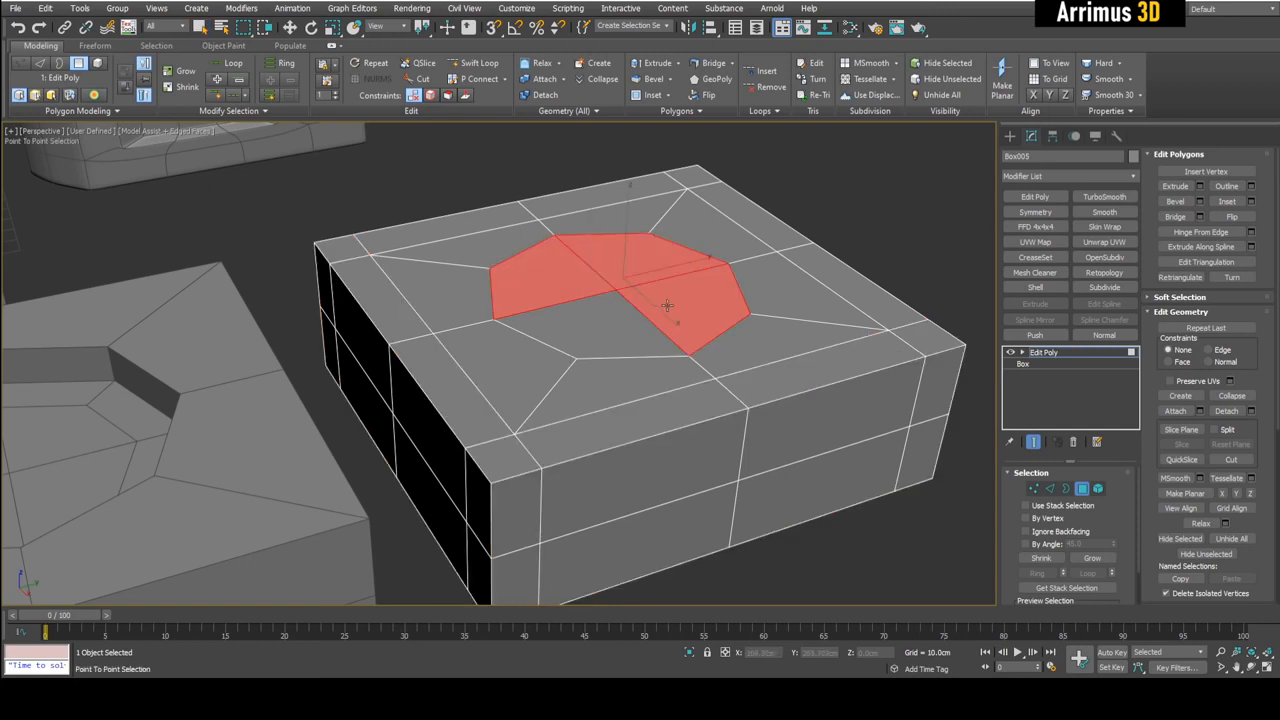
scroll(604, 312, "down", 3)
key("r")
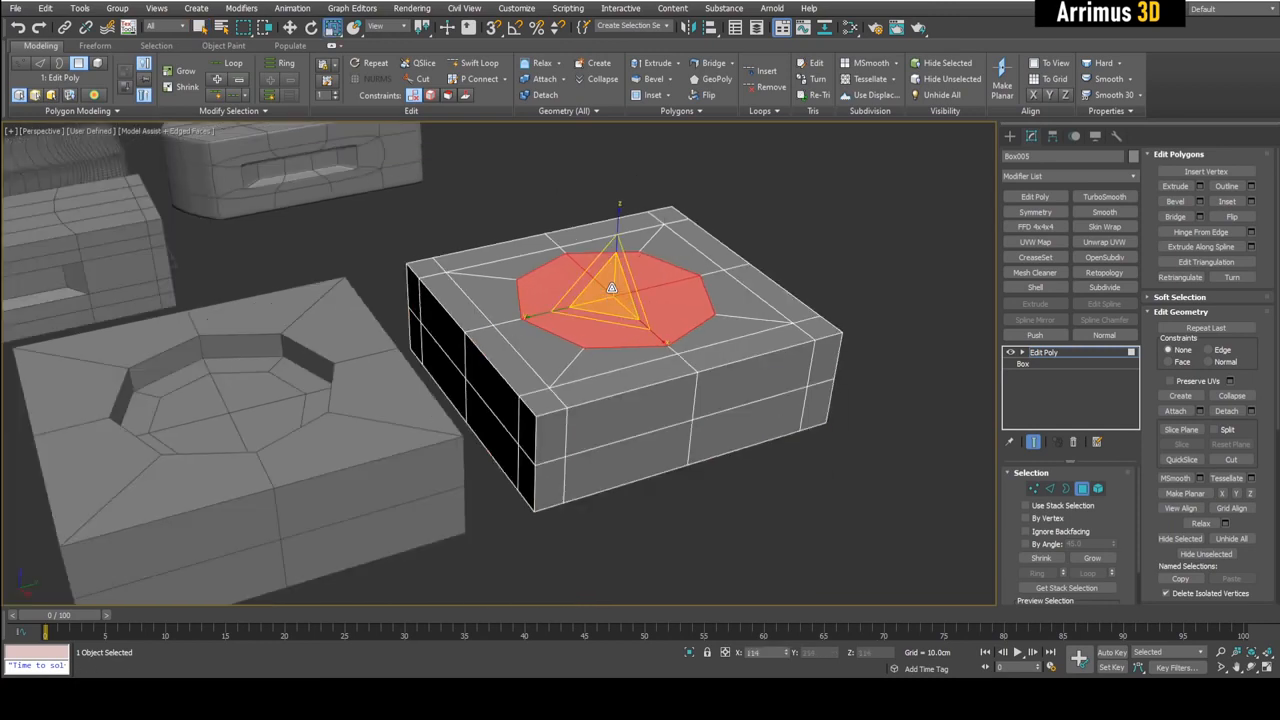
scroll(612, 288, "up", 3)
key("w")
left_click_drag(616, 254, 615, 282)
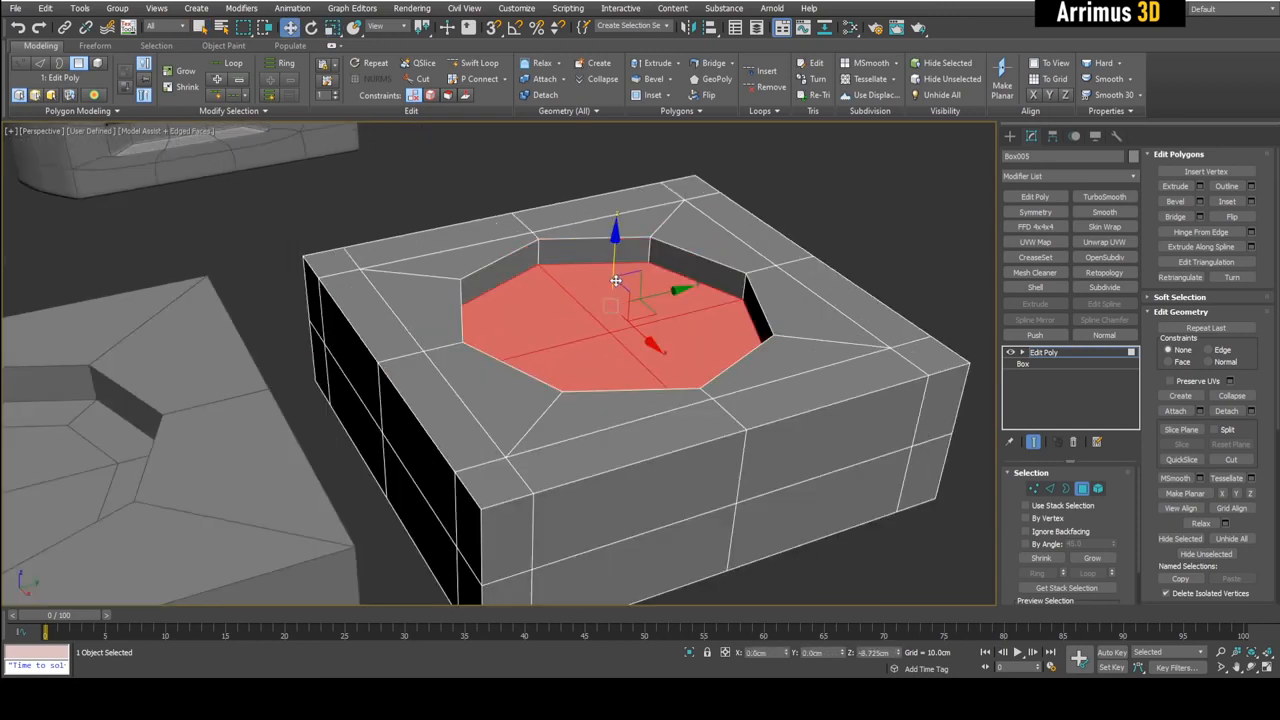
- Inset the second box's recess floor by scaling it to about 75%, and finish polygon editing
key("r")
left_click_drag(609, 336, 608, 354, "shift")
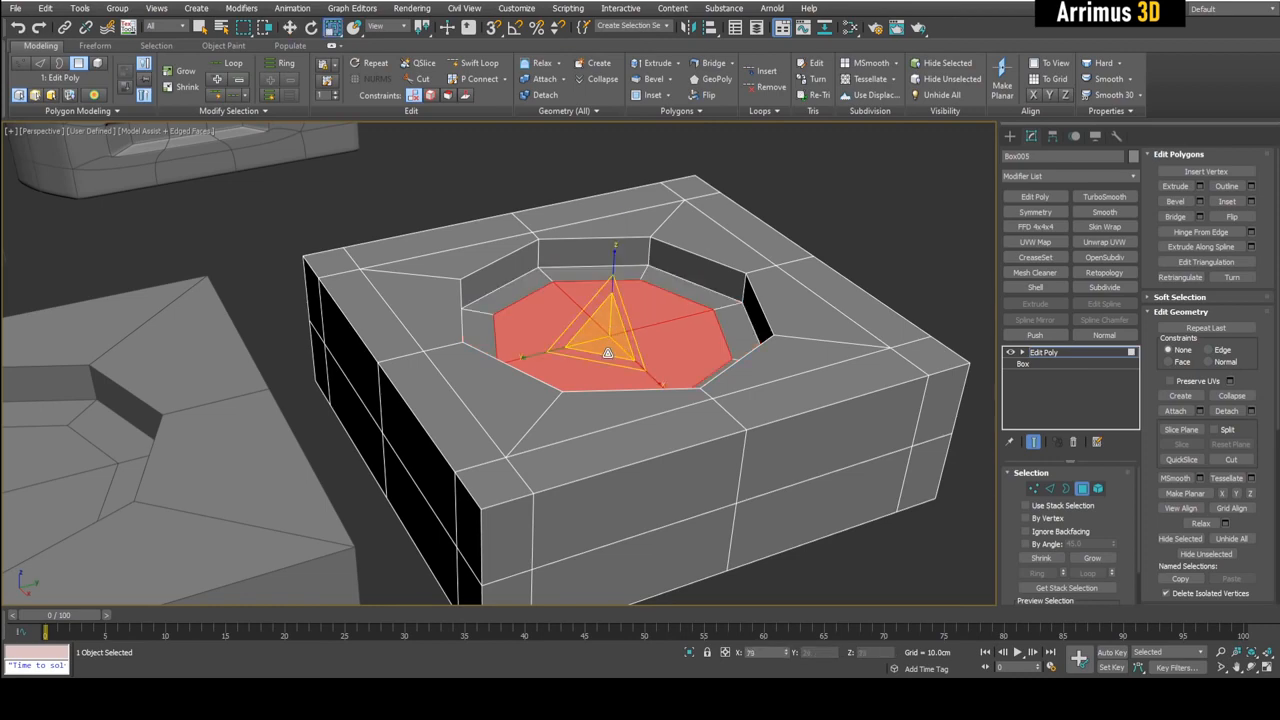
scroll(608, 354, "down", 3)
key("4")
key("q")
scroll(674, 459, "down", 1)
scroll(684, 493, "up", 2)
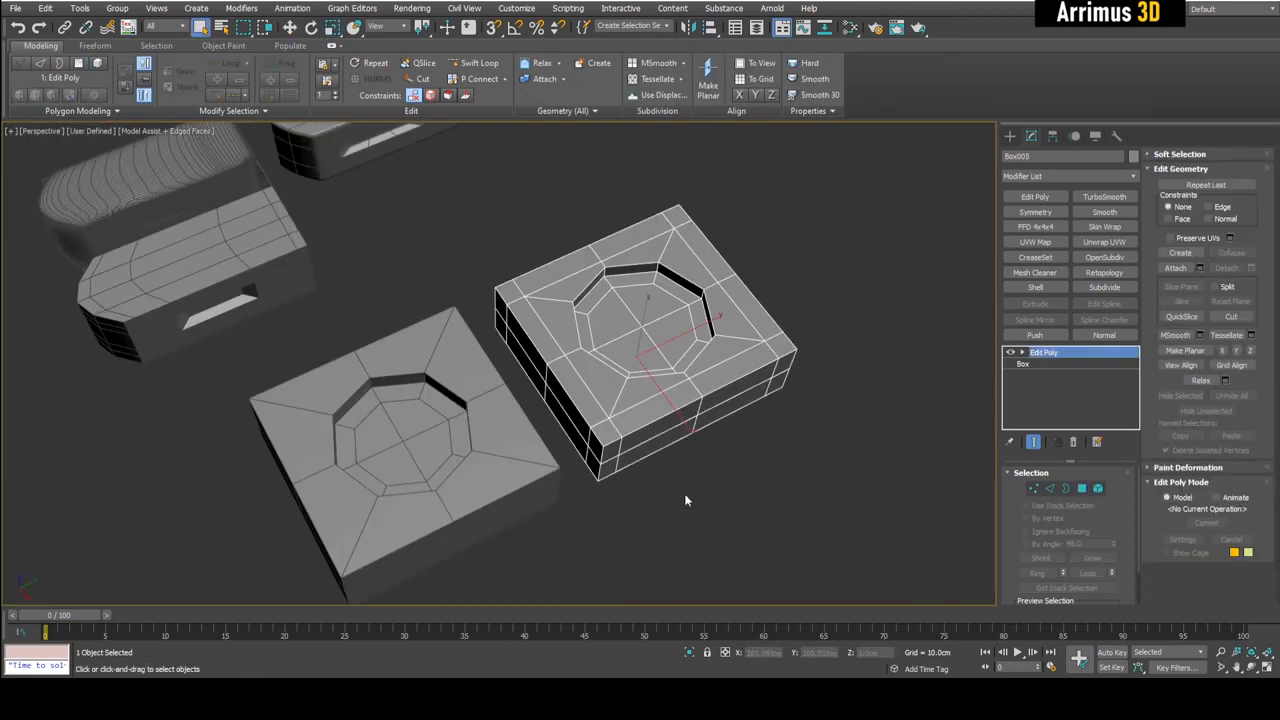
middle_click_drag(683, 471, 676, 505, "alt")
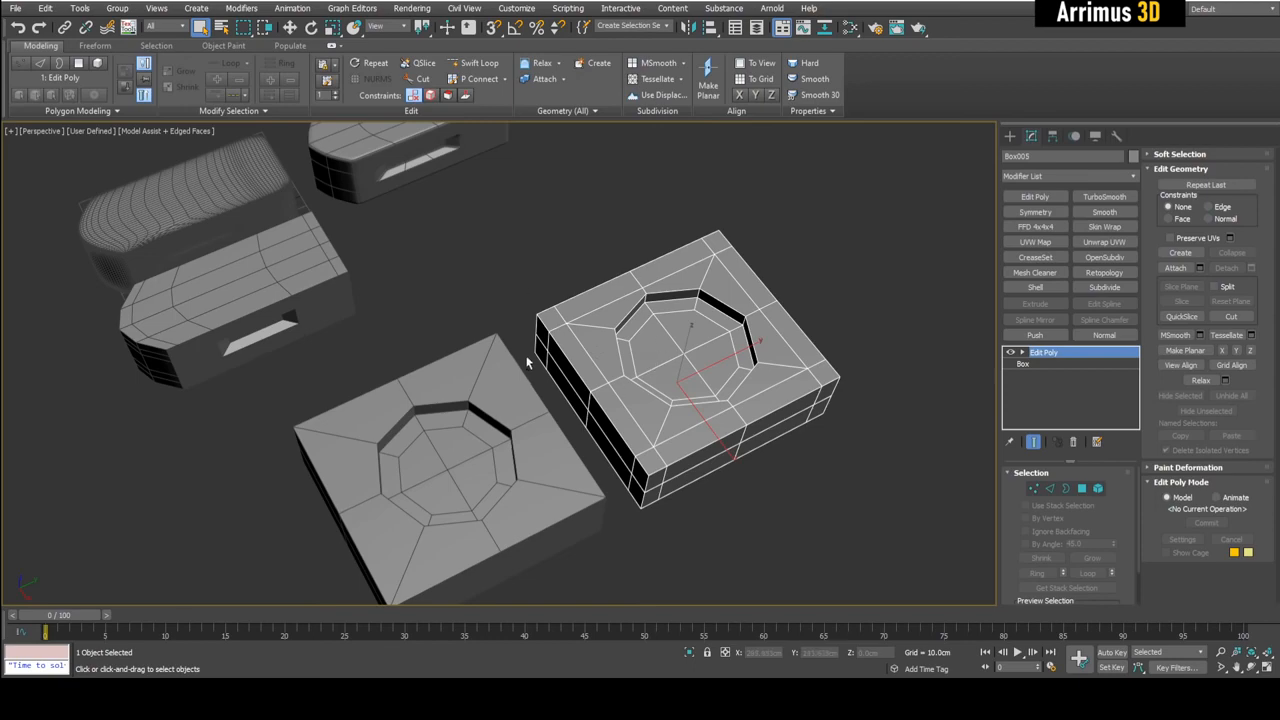
middle_click_drag(503, 280, 505, 247, "alt")
- Select both recessed boxes and add a shared CreaseSet modifier to them
left_click_drag(499, 243, 697, 428)
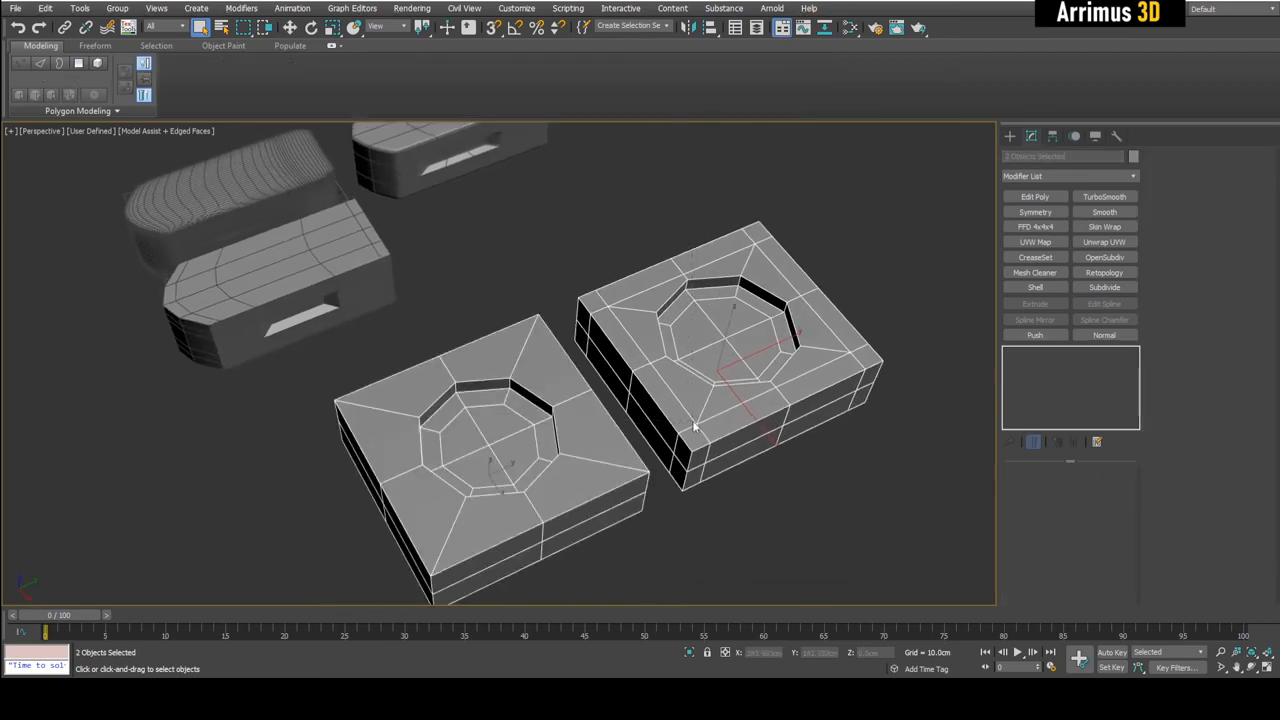
middle_click_drag(697, 428, 723, 414)
scroll(723, 414, "up", 2)
left_click(1035, 257)
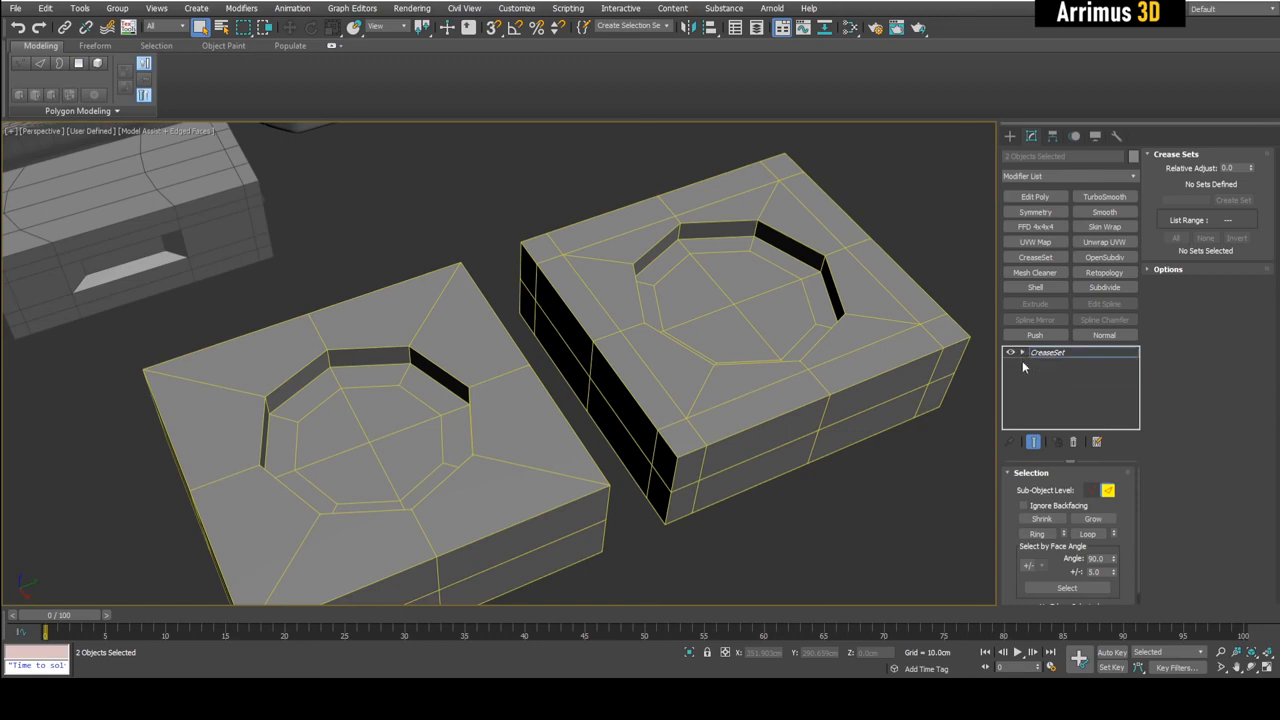
- Select both boxes' sharp edges by a face angle of 90 ±35 and create an edge set with crease 0.22
left_click(1094, 590)
middle_click_drag(425, 405, 448, 368, "alt")
scroll(448, 368, "up", 5)
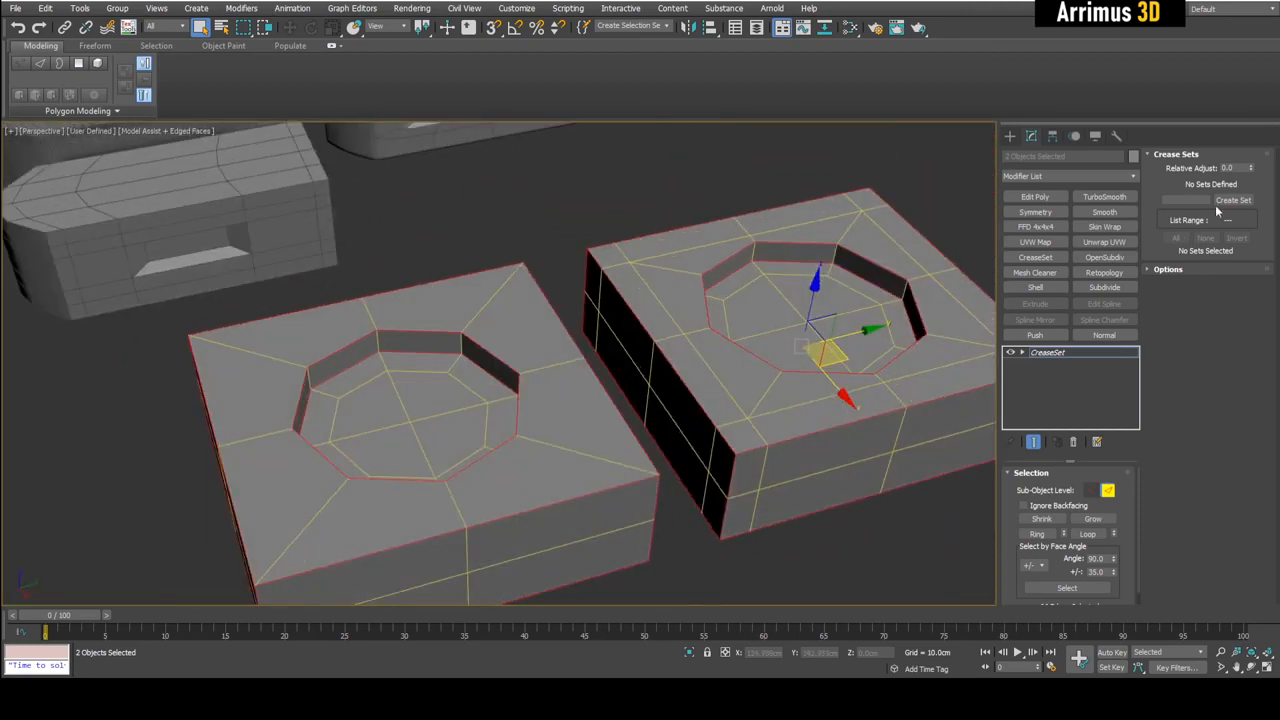
key("2")
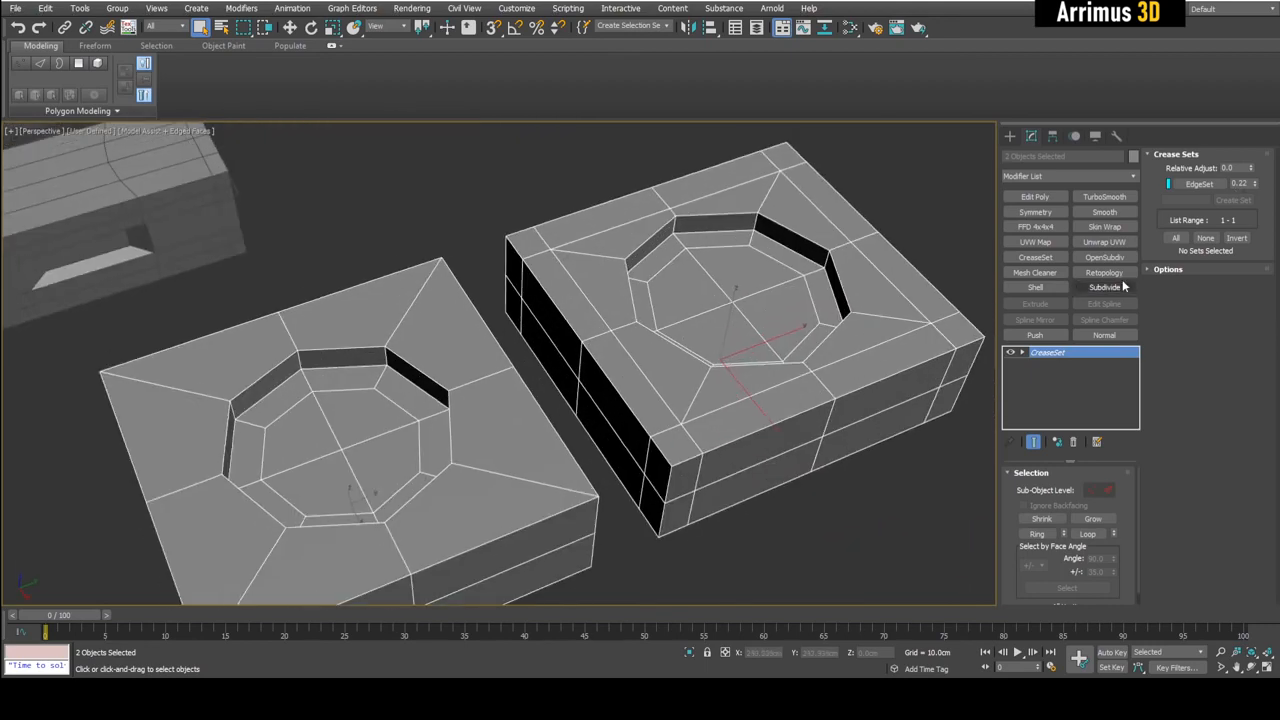
- Add an OpenSubdiv modifier to both boxes and set its iterations to 3
left_click(1104, 257)
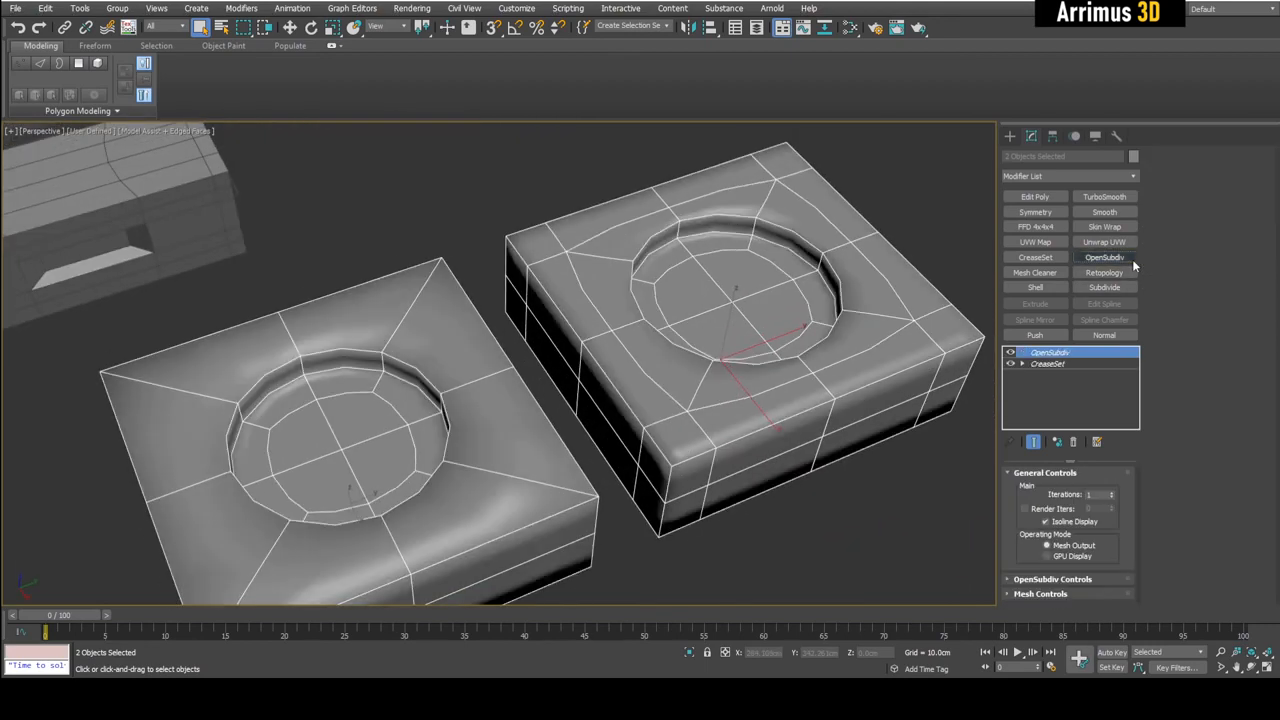
left_click(1112, 491)
left_click(1112, 491)
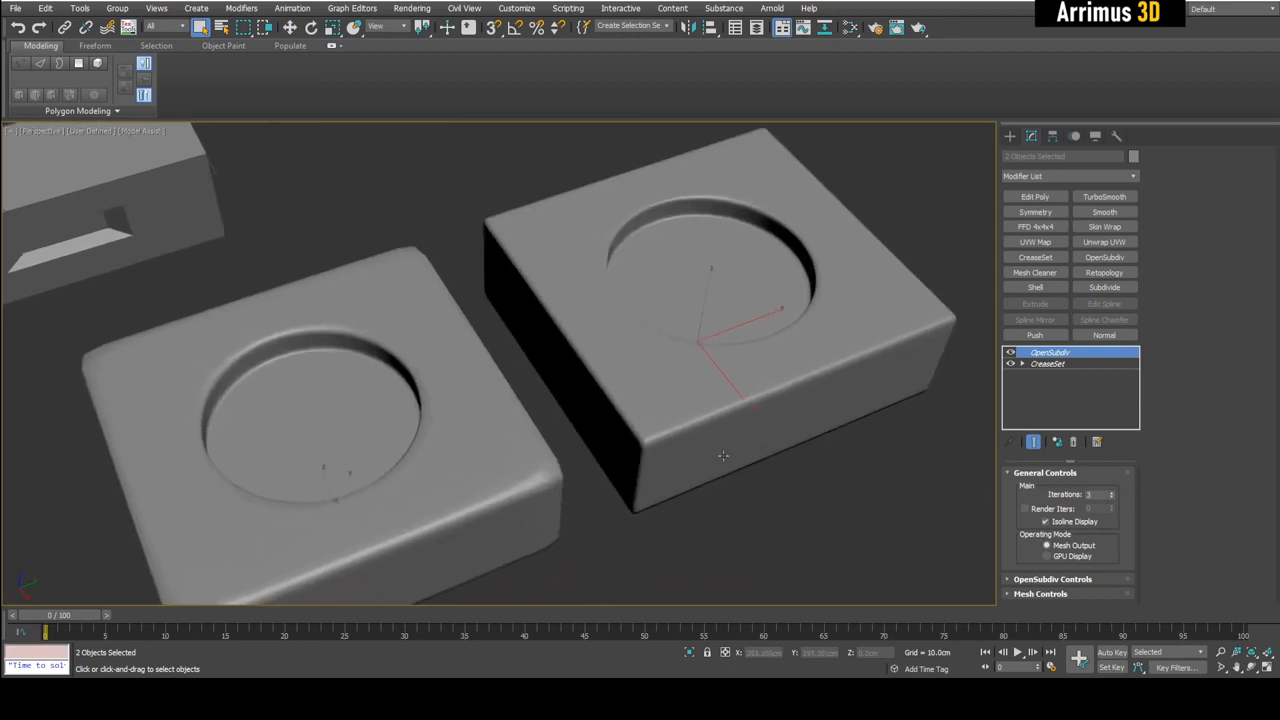
- Compare the smoothed corners and recess rims of the two boxes with edged faces hidden
scroll(723, 455, "down", 2)
middle_click_drag(723, 455, 737, 429, "alt")
scroll(634, 449, "up", 5)
scroll(636, 437, "down", 3)
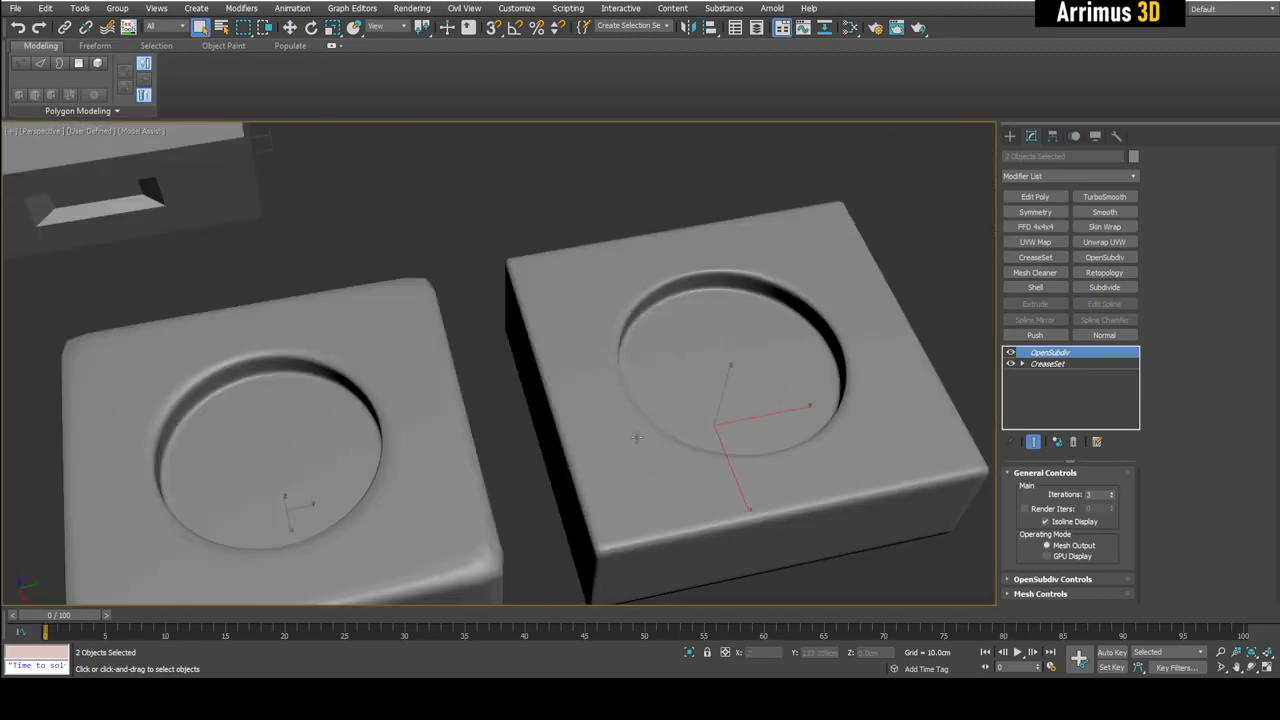
middle_click_drag(670, 523, 627, 480)
scroll(623, 500, "down", 4)
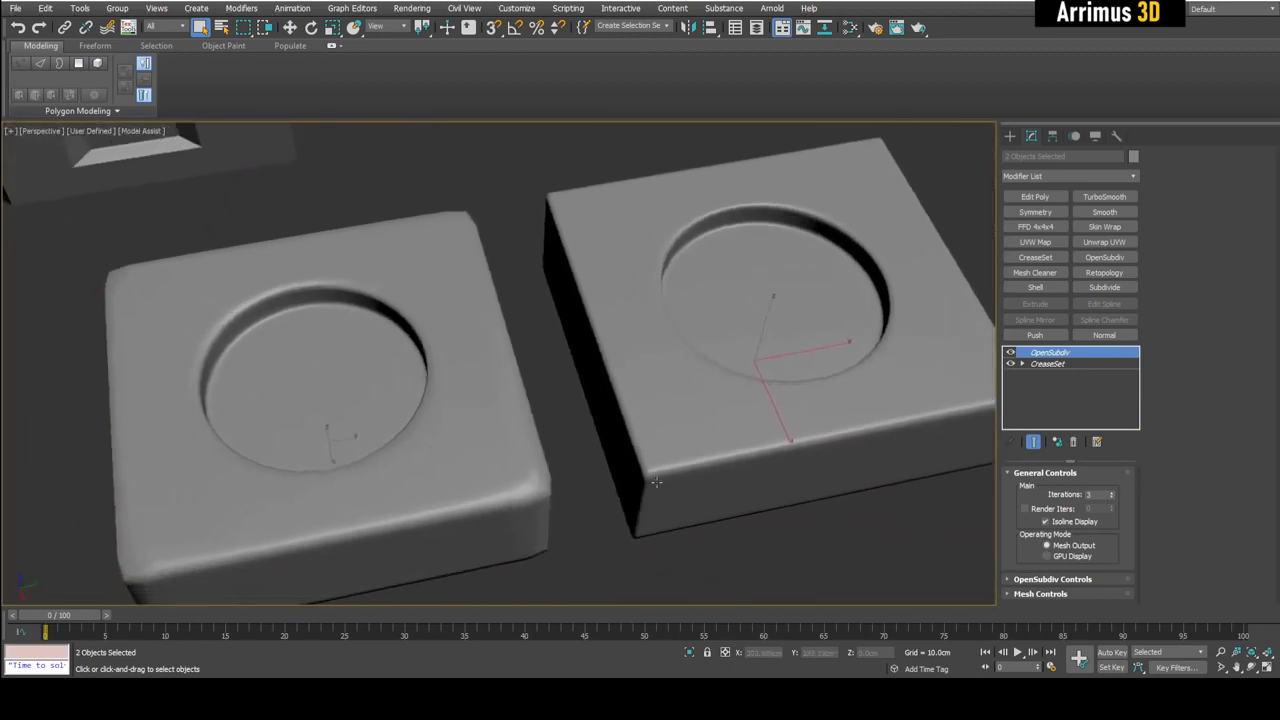
scroll(623, 500, "up", 7)
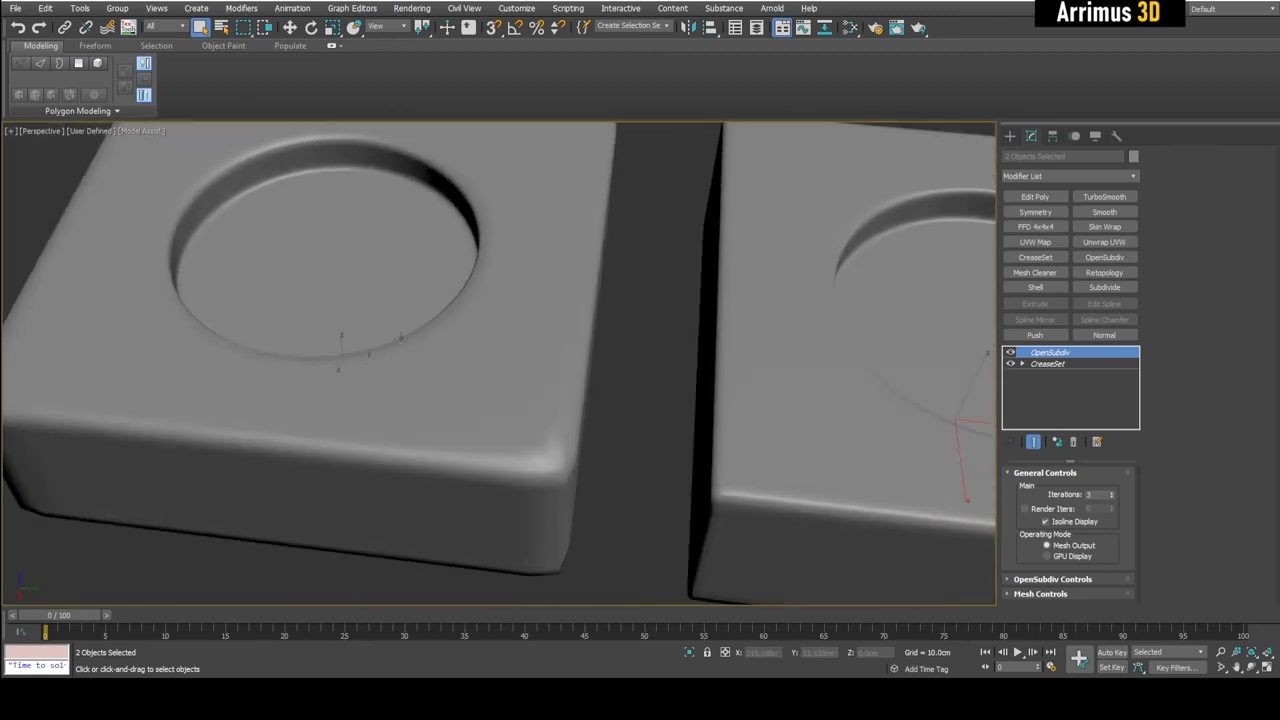
middle_click_drag(514, 319, 541, 343, "alt")
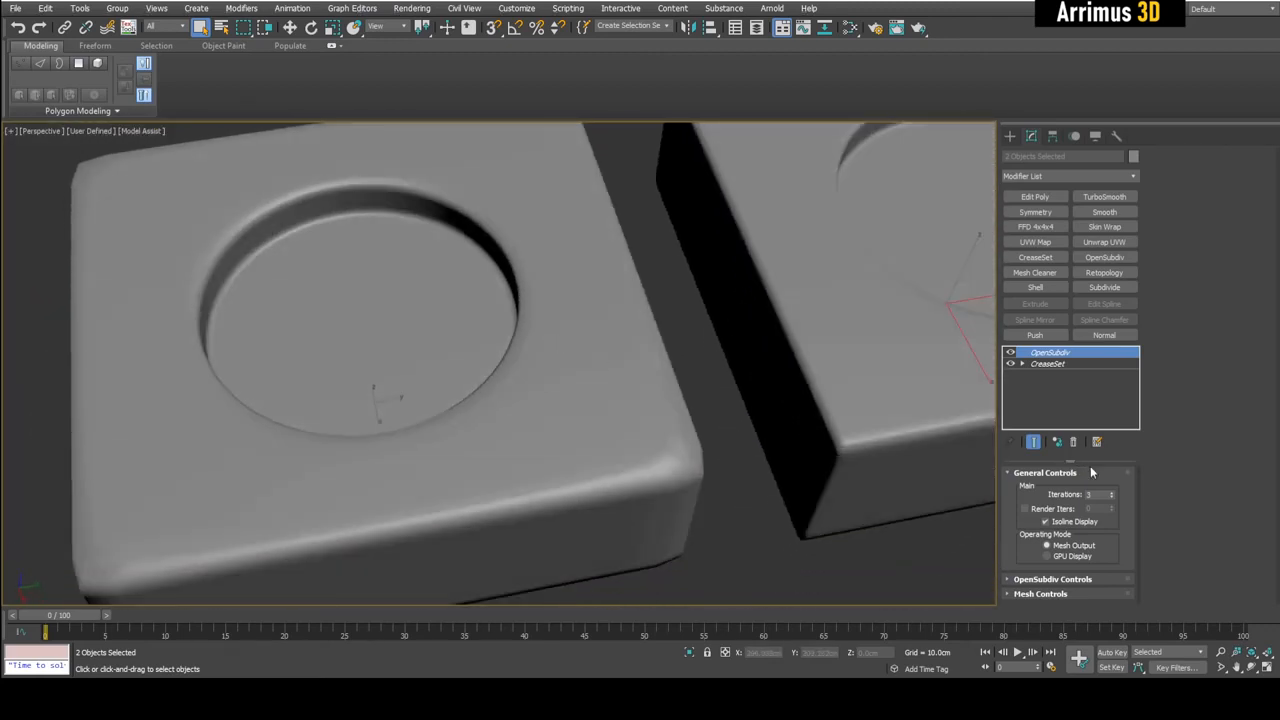
- Set the shared OpenSubdiv iterations to 4 for both boxes
left_click(1110, 490)
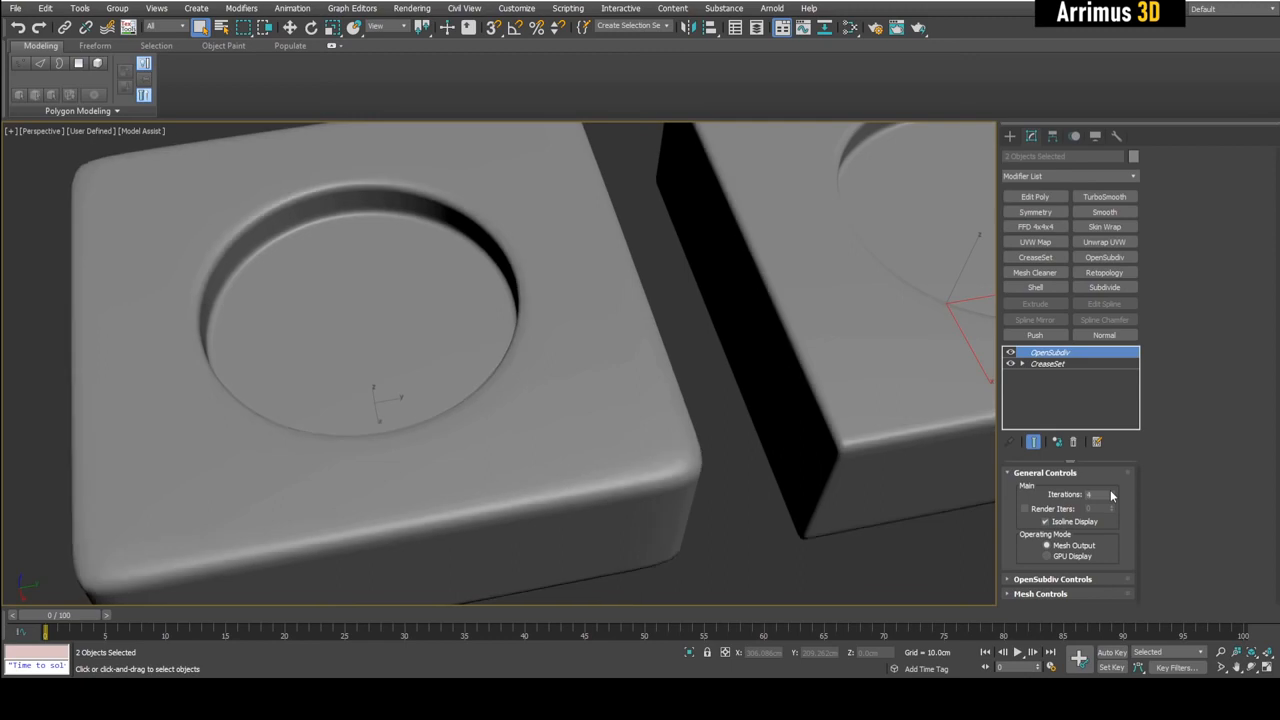
middle_click_drag(763, 420, 688, 402)
scroll(688, 402, "down", 5)
middle_click_drag(665, 487, 610, 308)
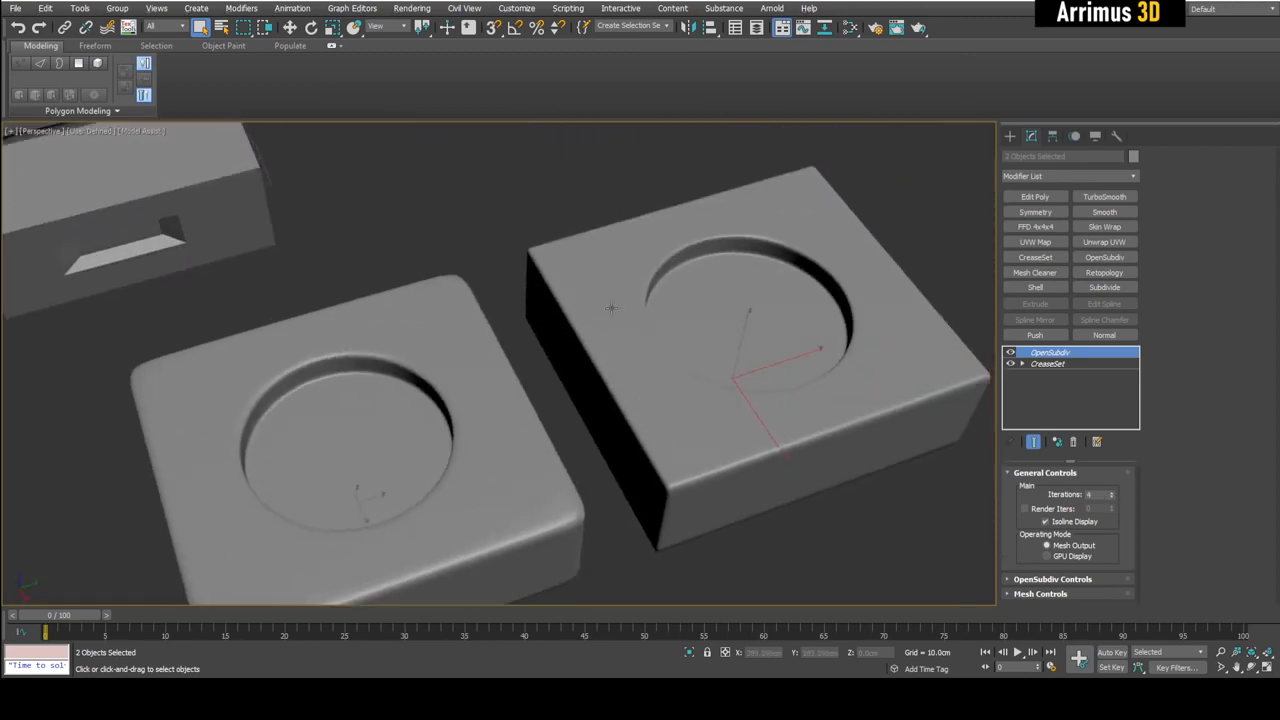
- Examine both boxes' edge flow and surface smoothness, switching edged faces on and off
middle_click_drag(786, 400, 695, 420, "alt")
scroll(588, 365, "up", 3)
key("F4")
middle_click_drag(590, 465, 594, 451, "alt")
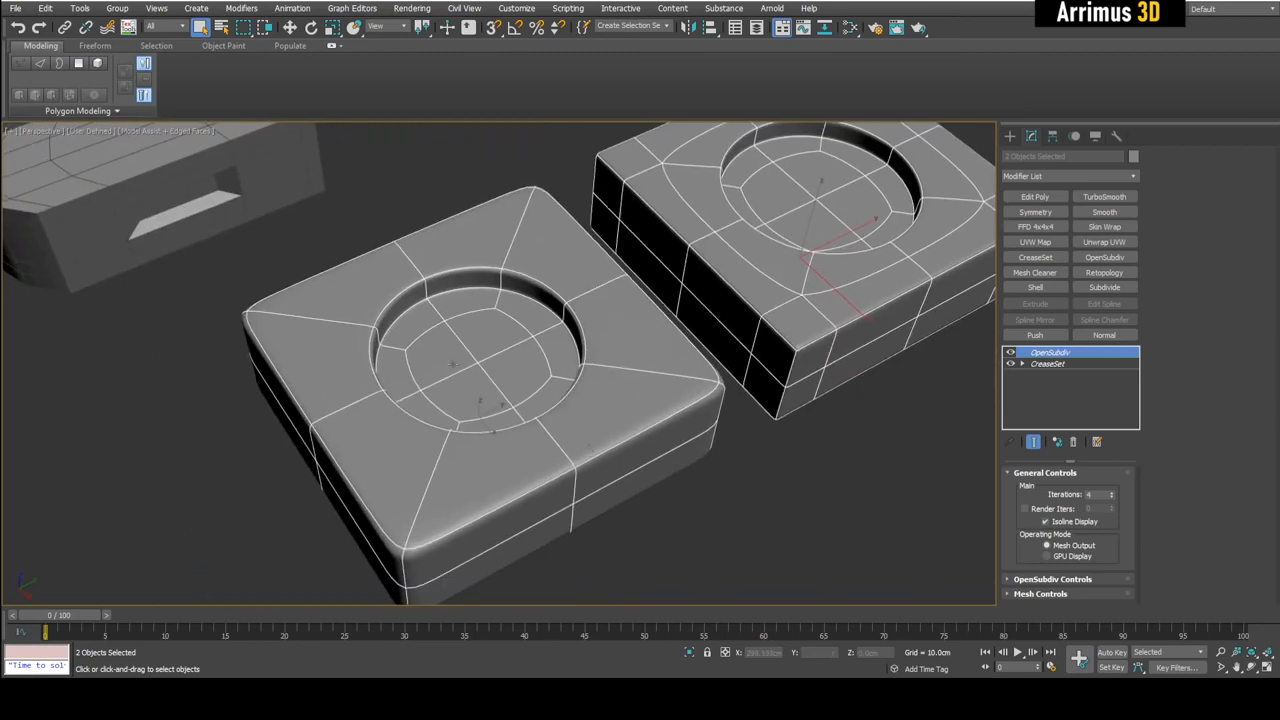
middle_click_drag(543, 356, 515, 341, "alt")
scroll(396, 468, "down", 4)
key("F4")
scroll(499, 439, "up", 3)
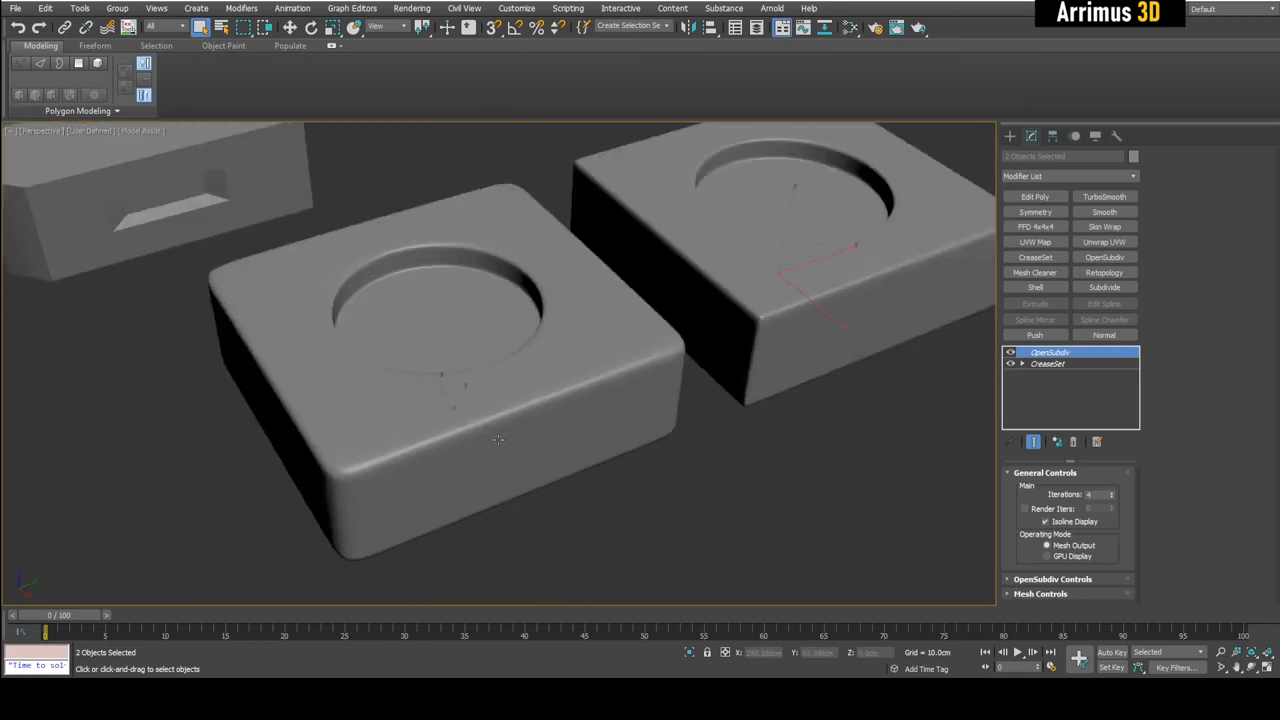
middle_click_drag(499, 439, 461, 382, "alt")
key("F4")
middle_click_drag(714, 424, 556, 454)
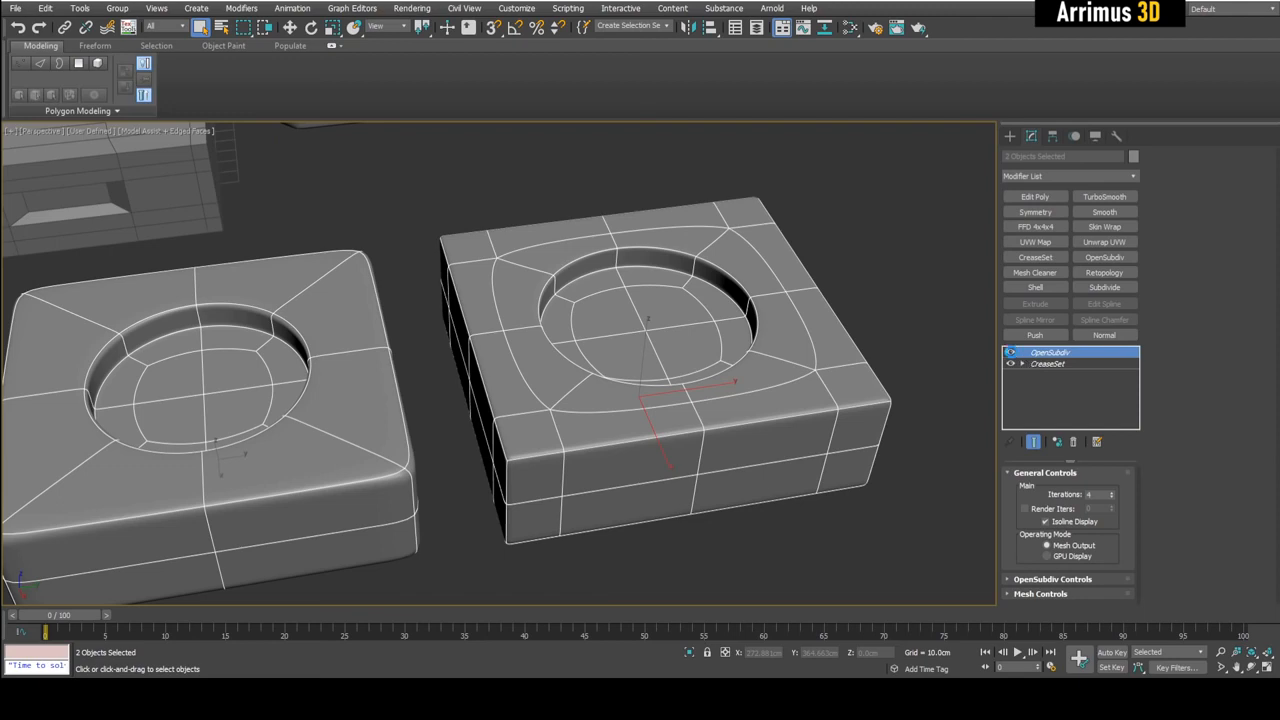
- Compare both recessed boxes with their OpenSubdiv smoothing switched off and on
left_click(1010, 353)
left_click(1010, 353)
left_click(1010, 353)
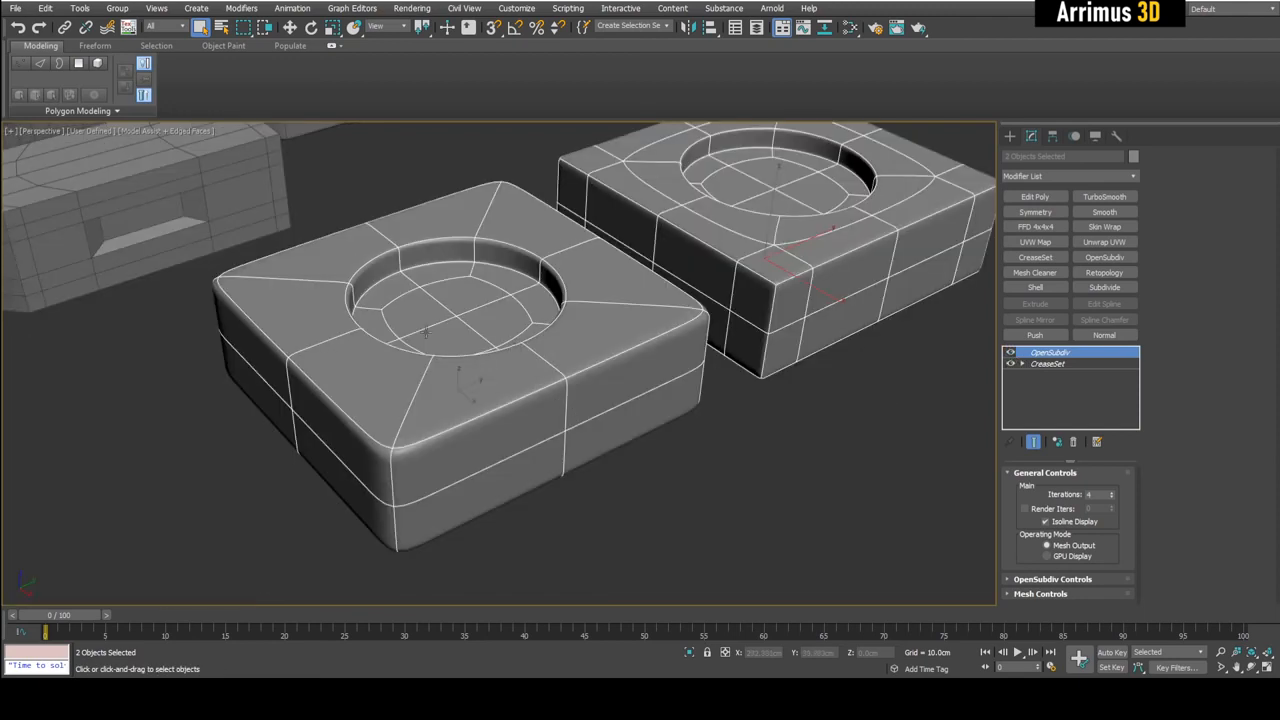
- Create a second crease set from the left box's vertical corner edges, hide edged faces, and fine-tune the set's crease value
middle_click_drag(398, 455, 402, 470)
left_click(461, 451)
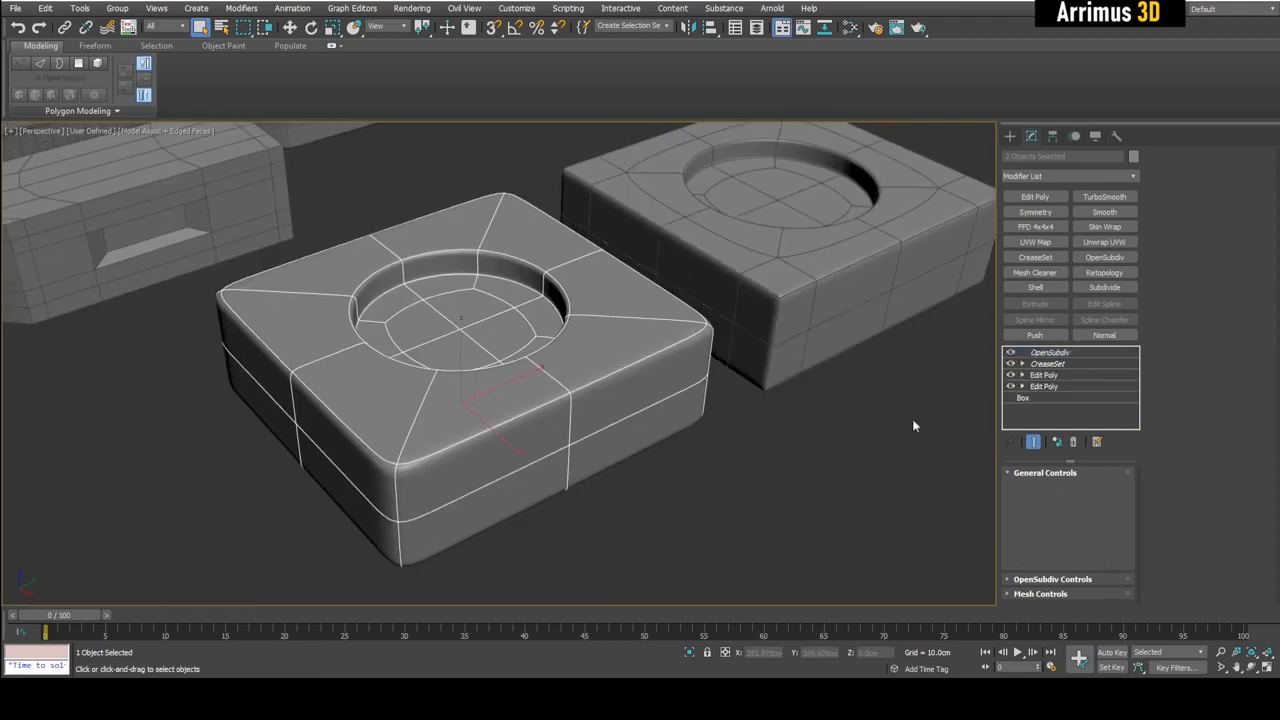
left_click(1047, 364)
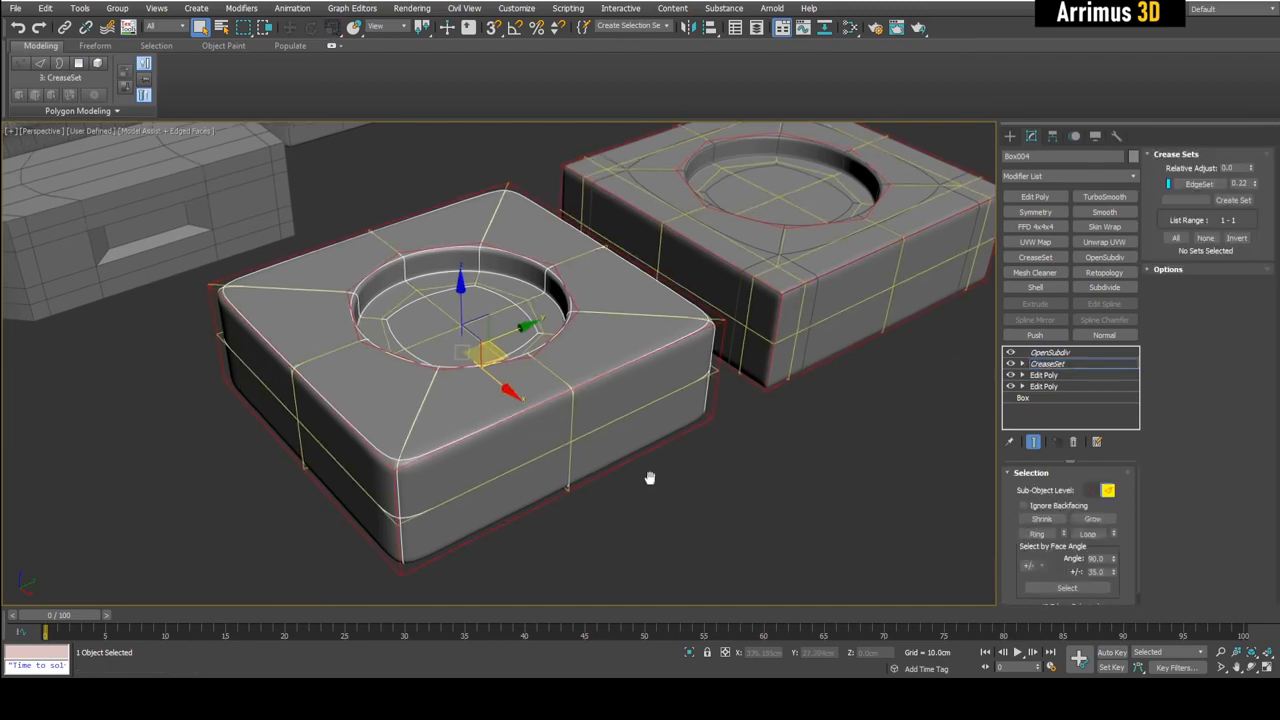
middle_click_drag(415, 393, 251, 294, "alt")
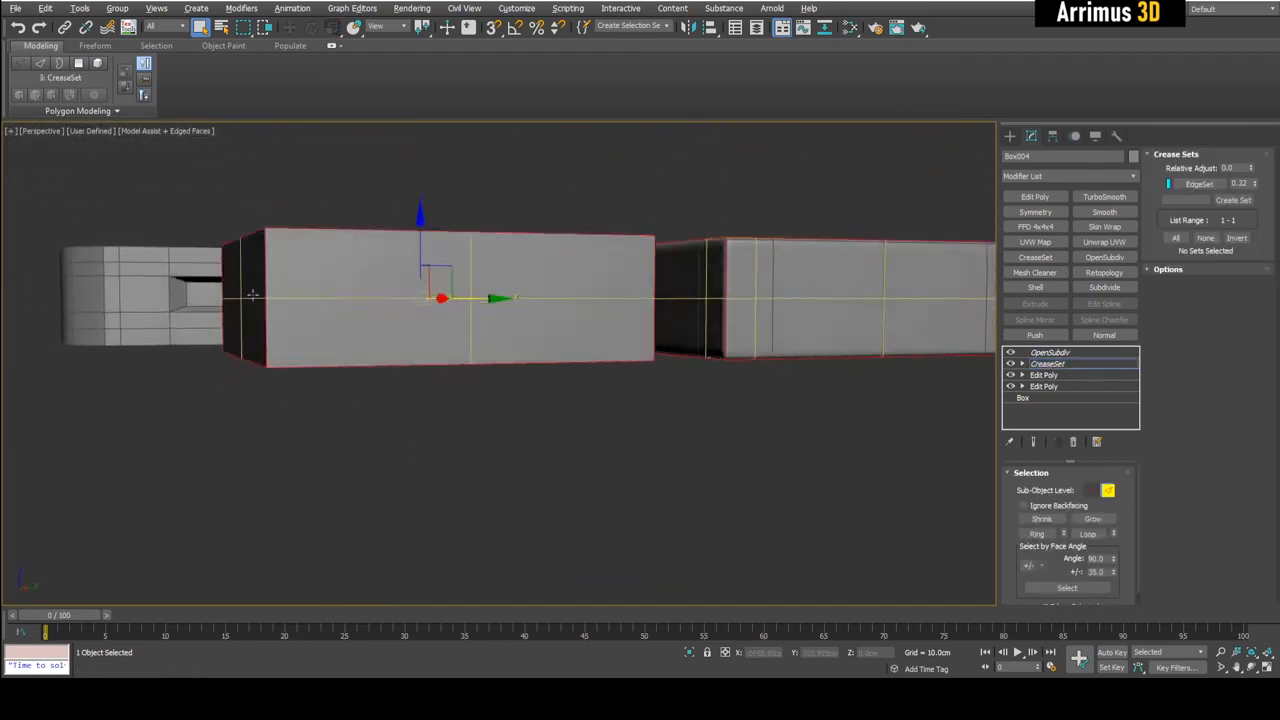
key("alt+x")
left_click(264, 285)
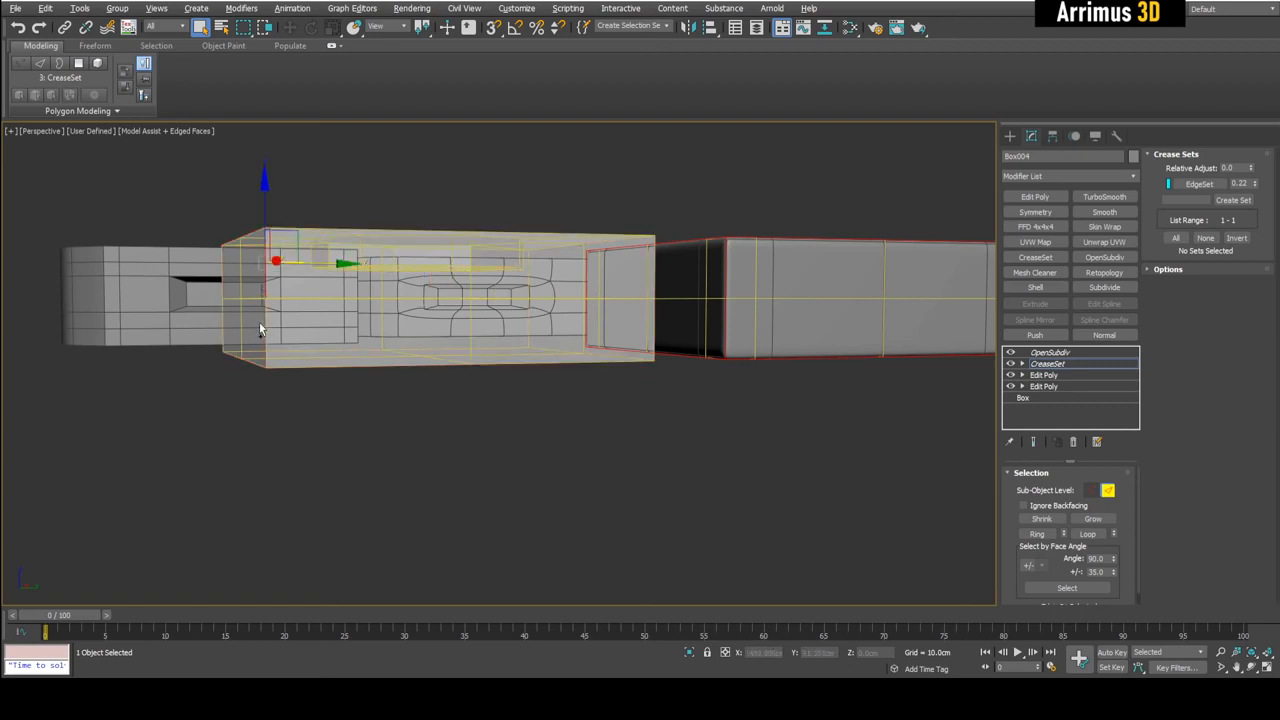
left_click(222, 289)
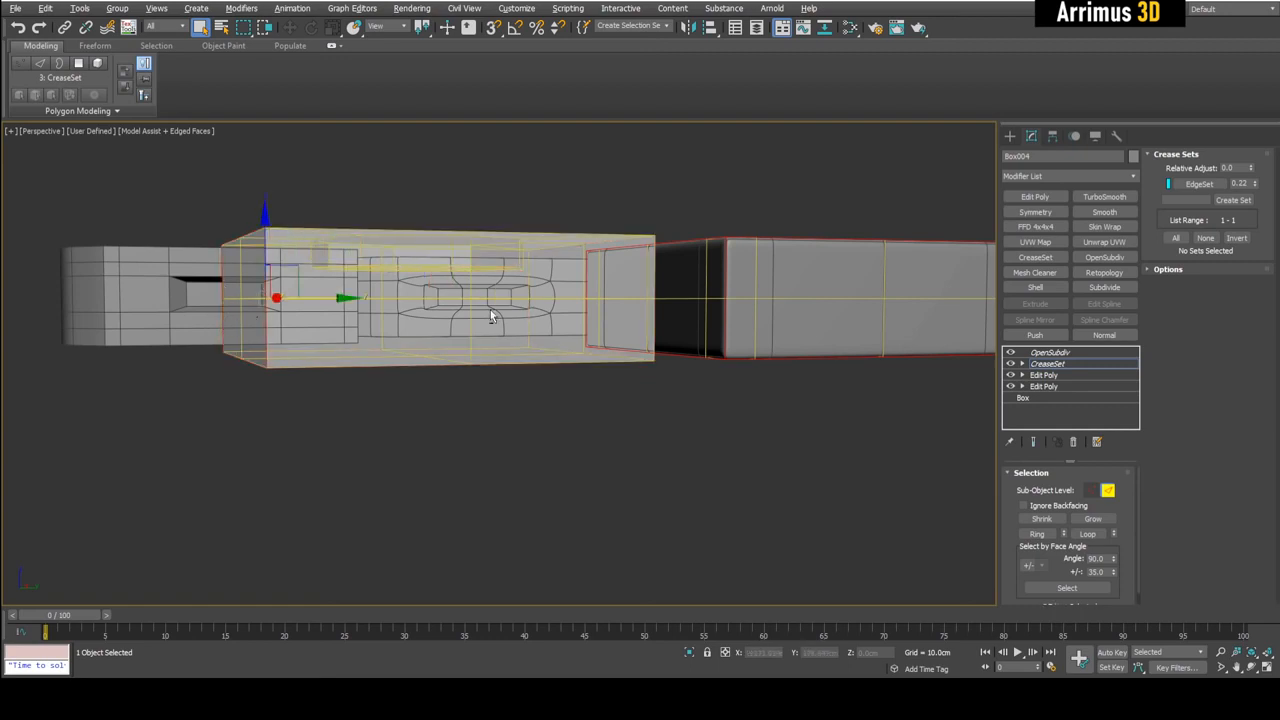
middle_click_drag(490, 309, 450, 311, "alt")
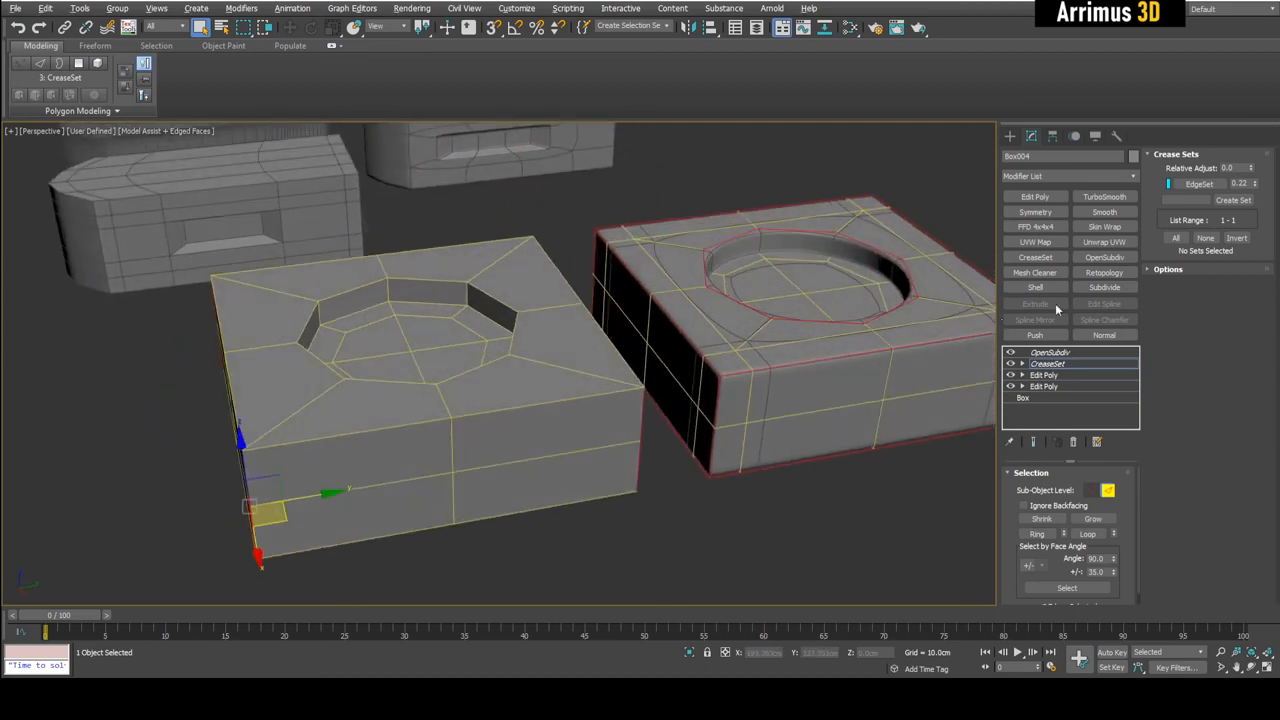
middle_click_drag(690, 250, 845, 337, "alt")
key("2")
key("F4")
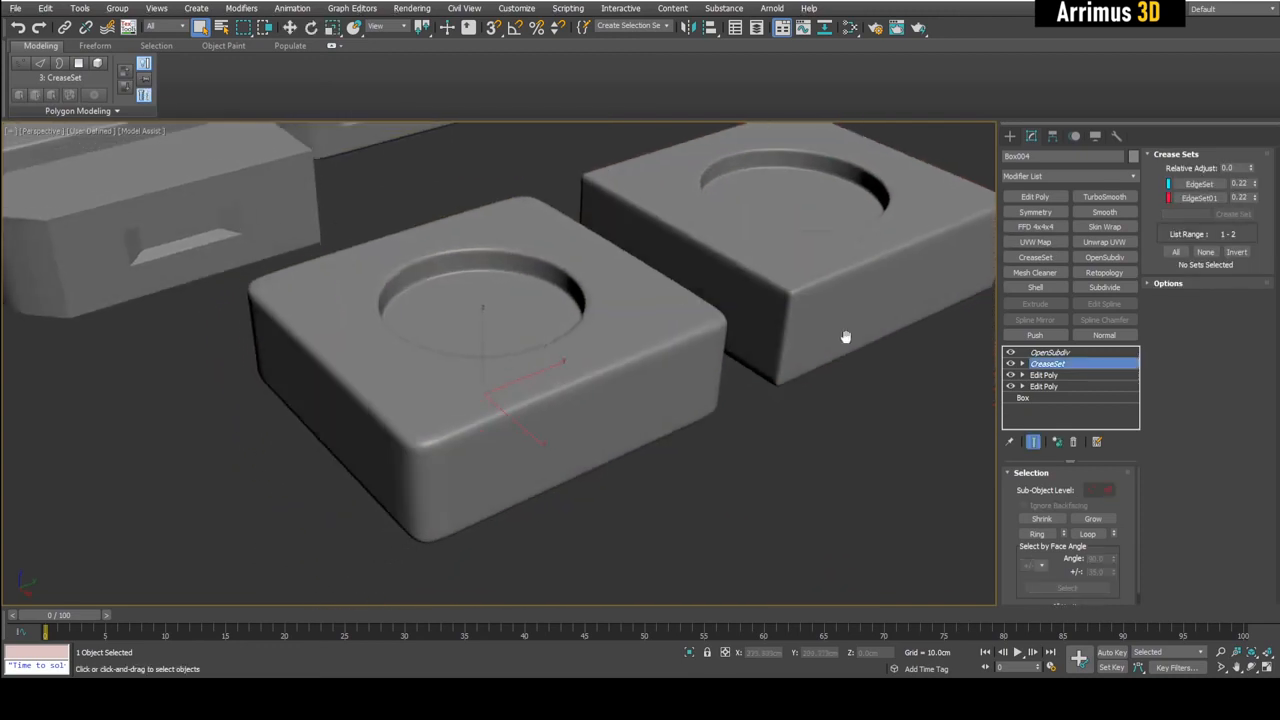
mouse_move(1256, 205)
left_mouse_down()
mouse_move(1258, 220)
mouse_move(1261, 200)
left_mouse_up()
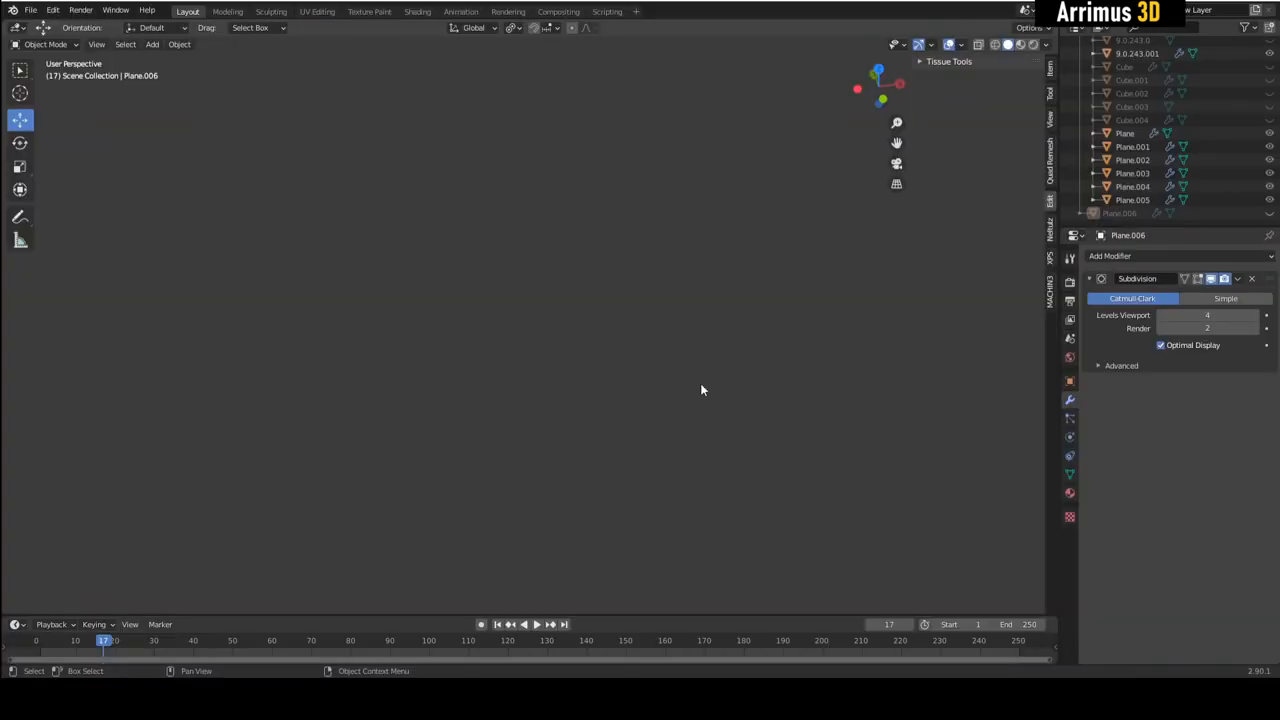
- Switch to Blender and add a 2 m plane at the world origin
key("n")
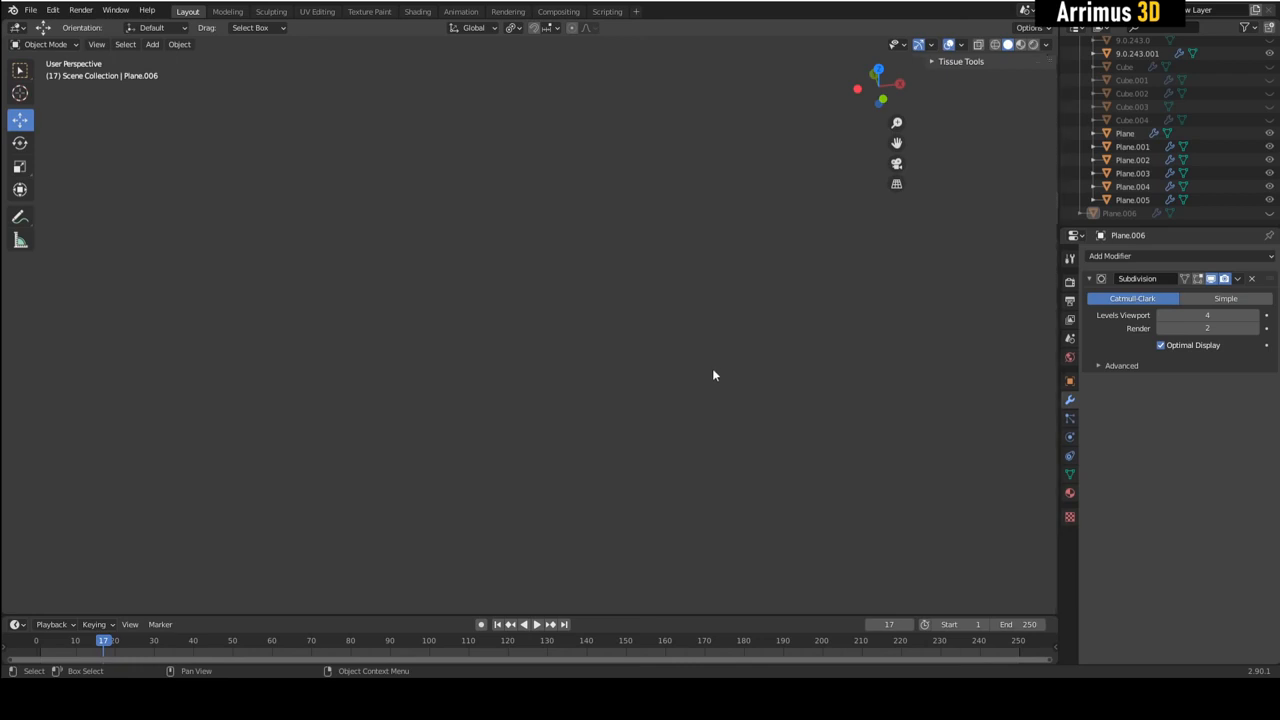
key("shift+a")
mouse_move(640, 346)
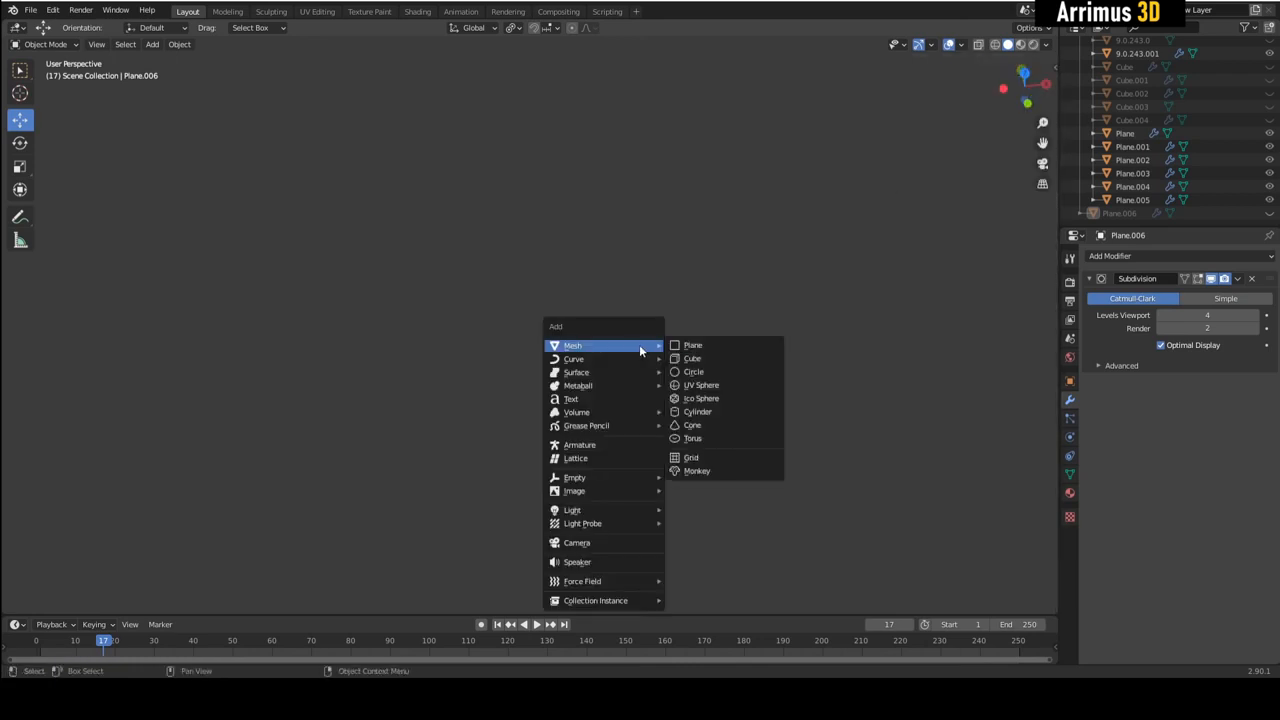
left_click(692, 345)
middle_click_drag(631, 340, 559, 282)
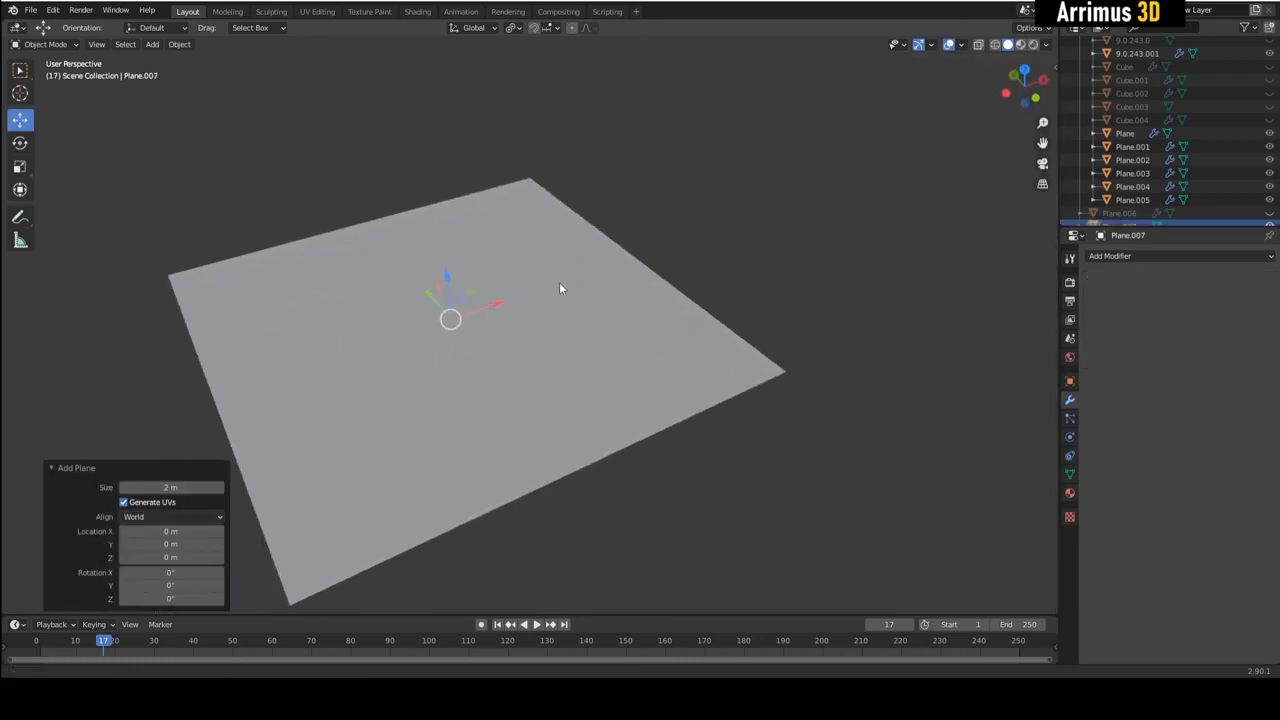
- Rotate the plane about the global X axis so that it stands upright
key("e")
scroll(550, 298, "down", 1)
middle_click_drag(471, 306, 480, 300)
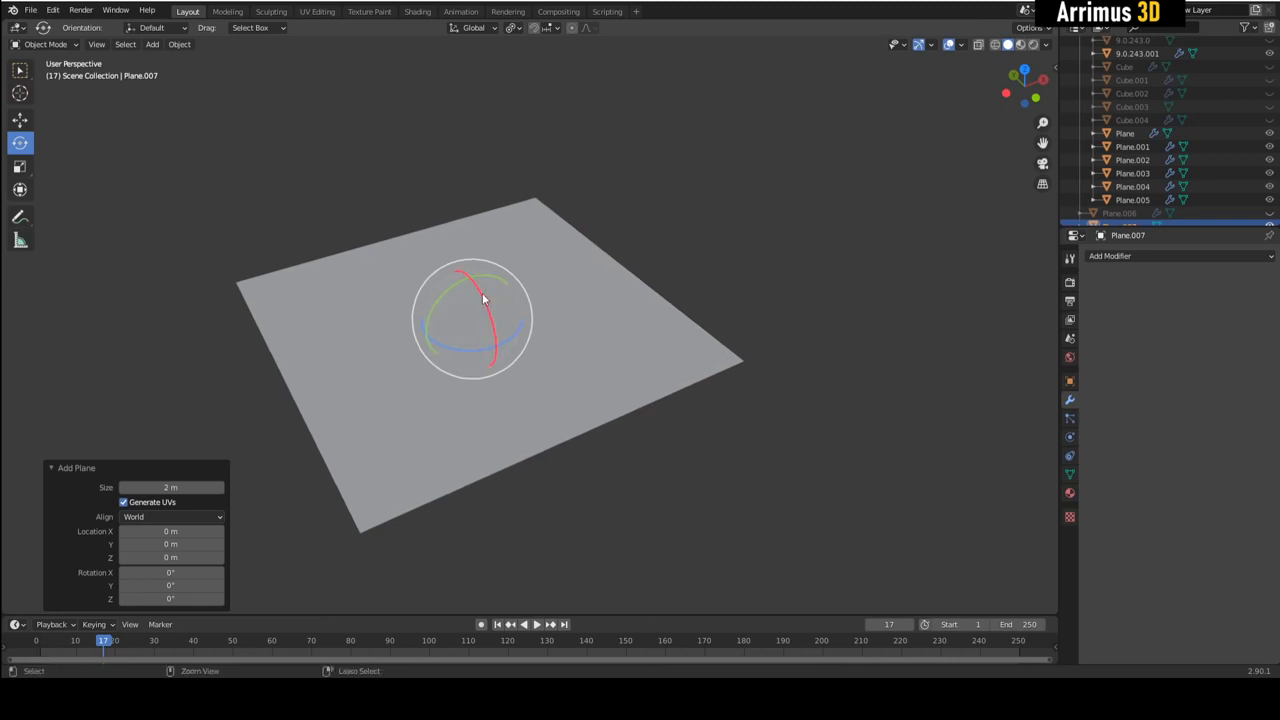
left_click_drag(483, 298, 315, 432)
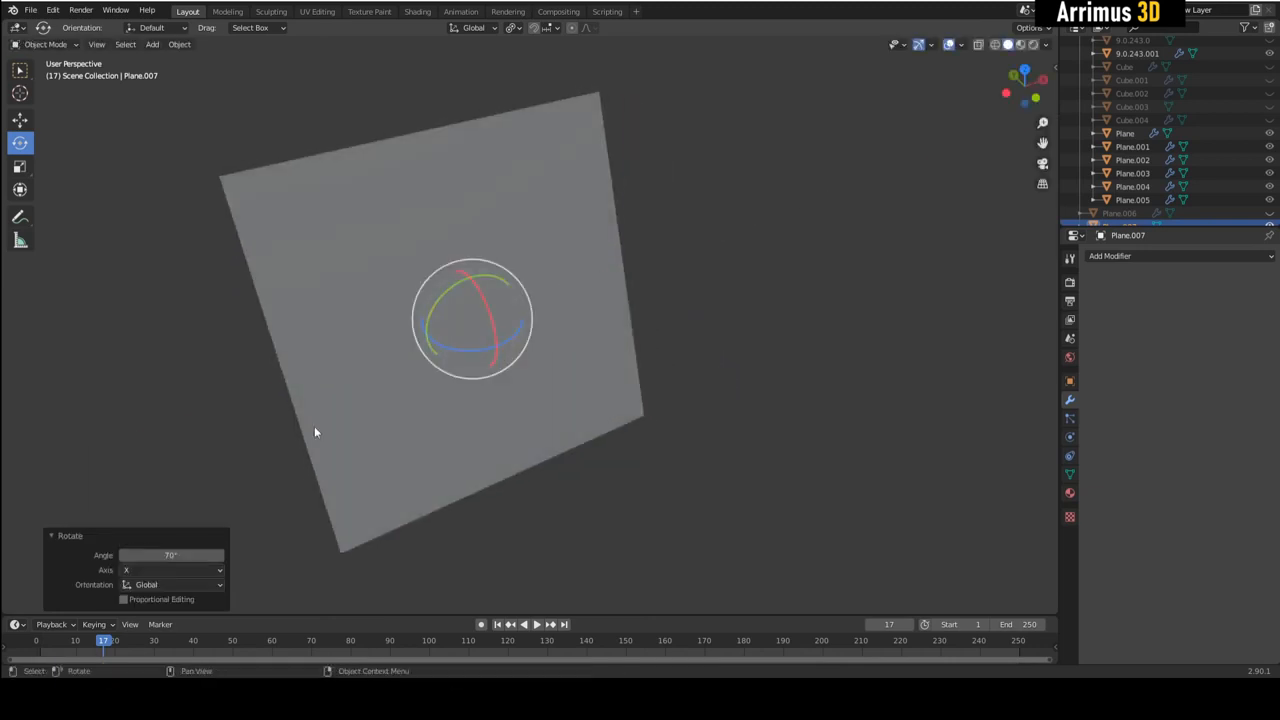
left_click(182, 555)
key("Return")
- Extrude the upright plane's right vertical edge diagonally forward, about 0.46 m along X and 0.79 m along Y
key("Tab")
key("2")
left_click(606, 304)
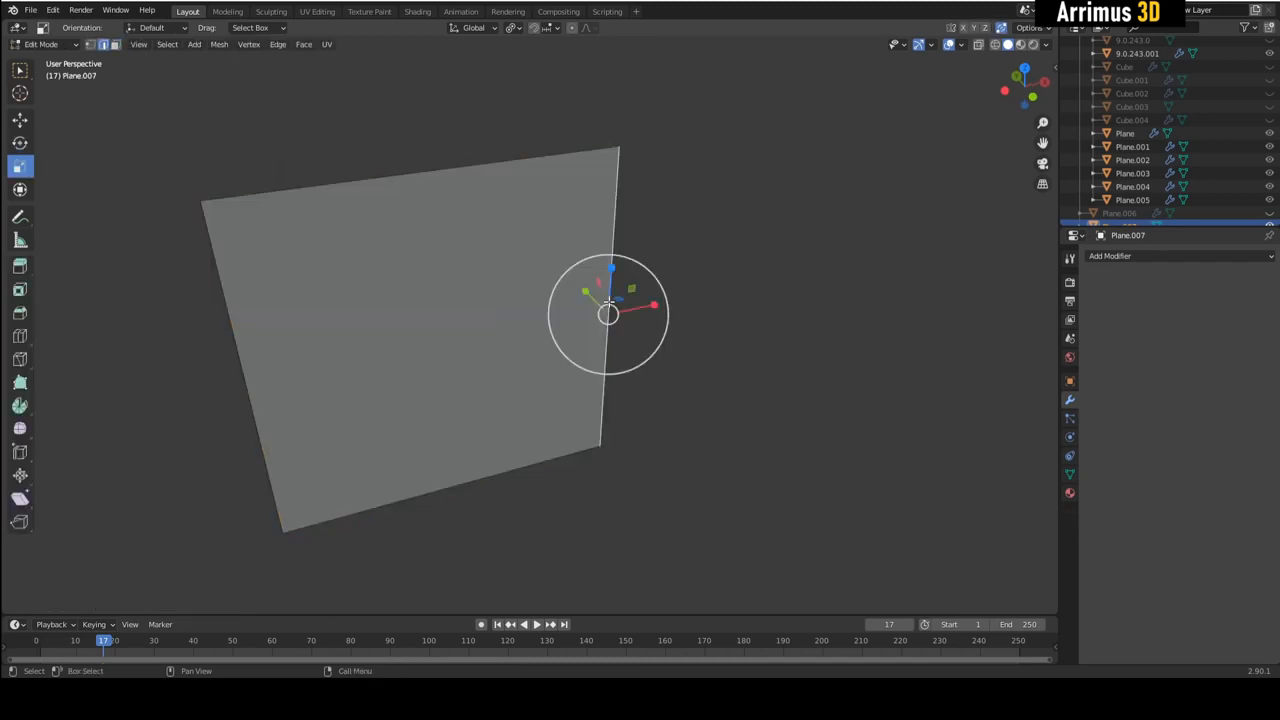
middle_click_drag(609, 300, 532, 350)
key("w")
key("ctrl+e")
right_click(663, 295)
middle_click_drag(663, 295, 491, 329)
key("e")
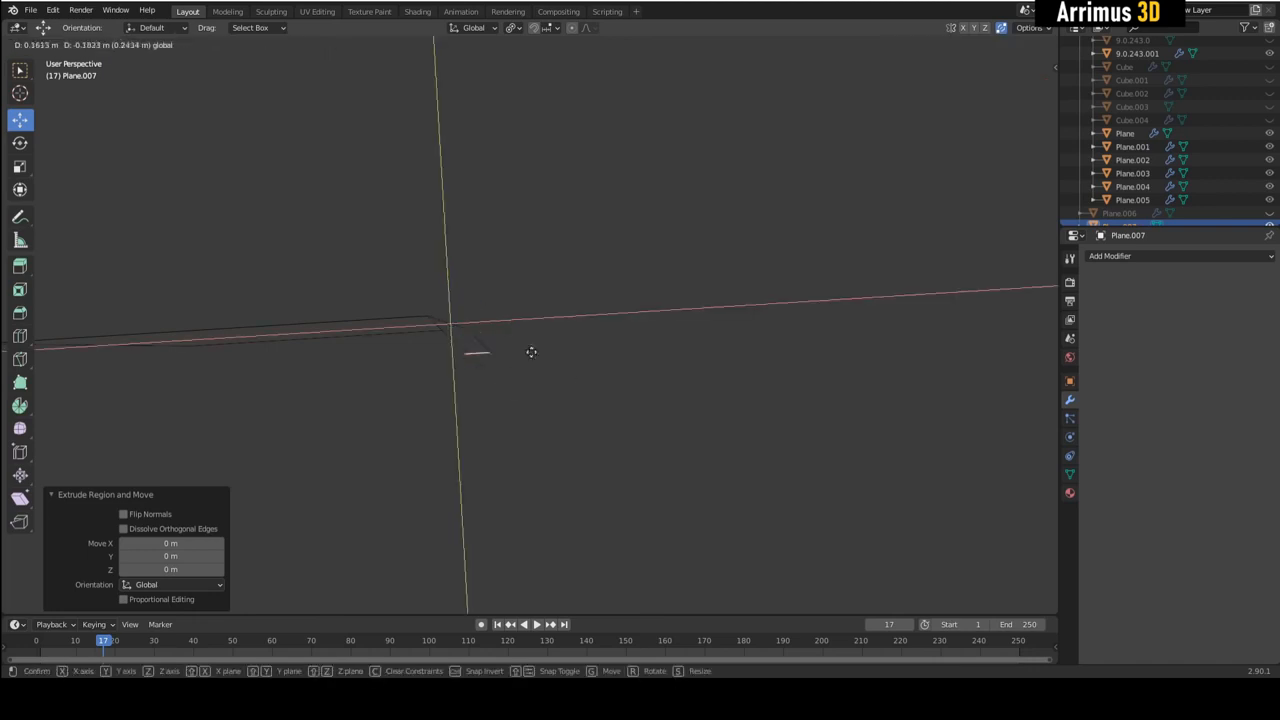
left_click(566, 431)
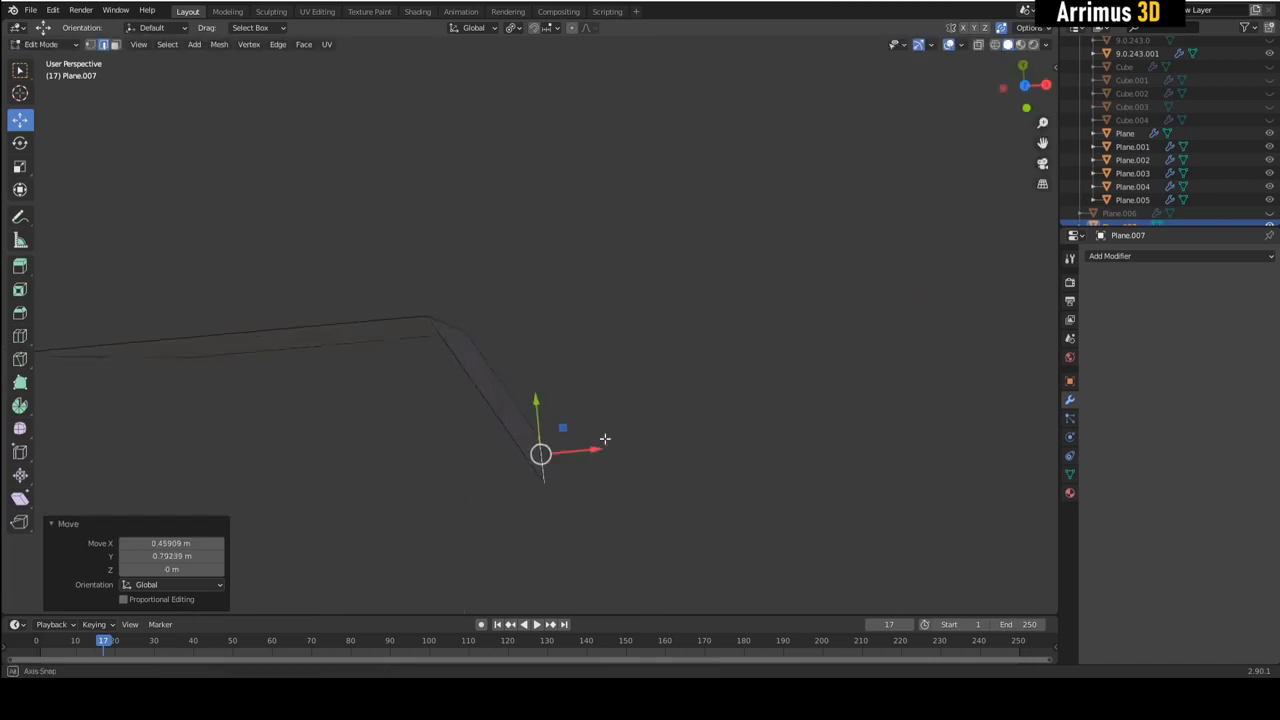
- Extrude the new end edge along the X axis to form a second wide panel
middle_click_drag(603, 437, 511, 374, "alt")
key("e")
right_click(664, 346)
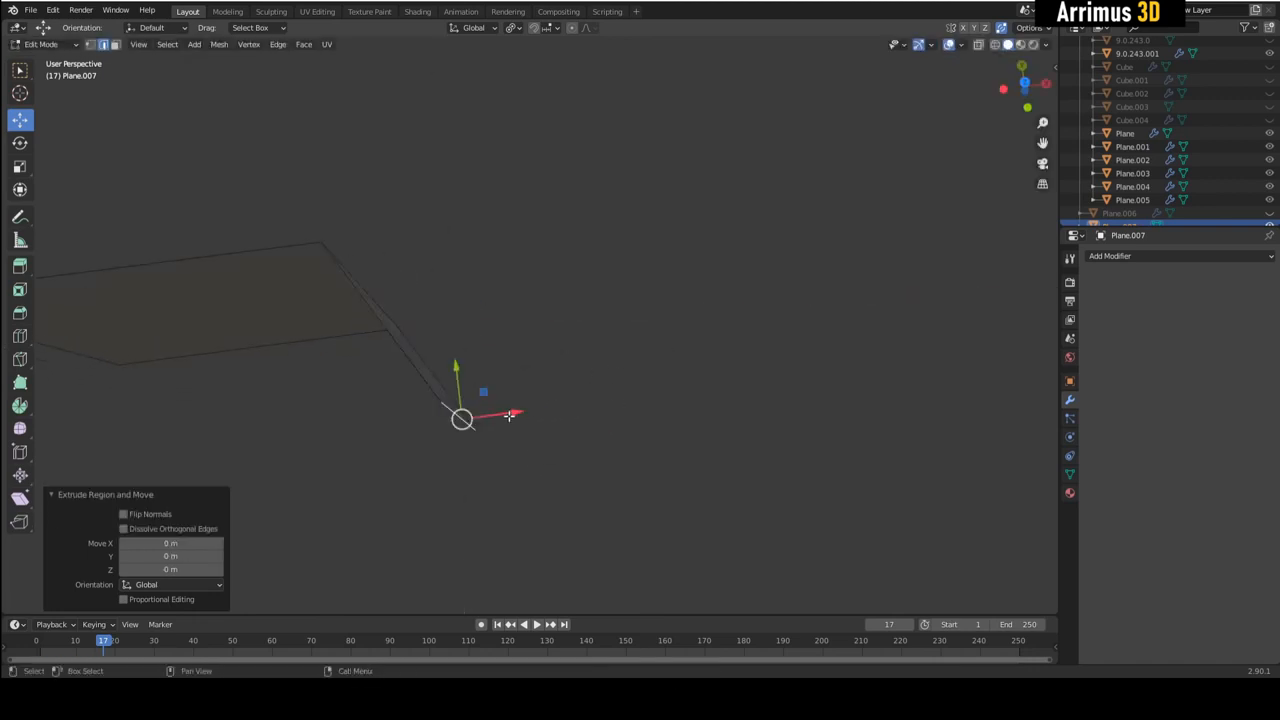
left_click_drag(509, 416, 866, 366)
- Add one horizontal loop cut through the middle of all three panels
middle_click_drag(460, 485, 549, 314)
key("ctrl+r")
left_click(546, 320)
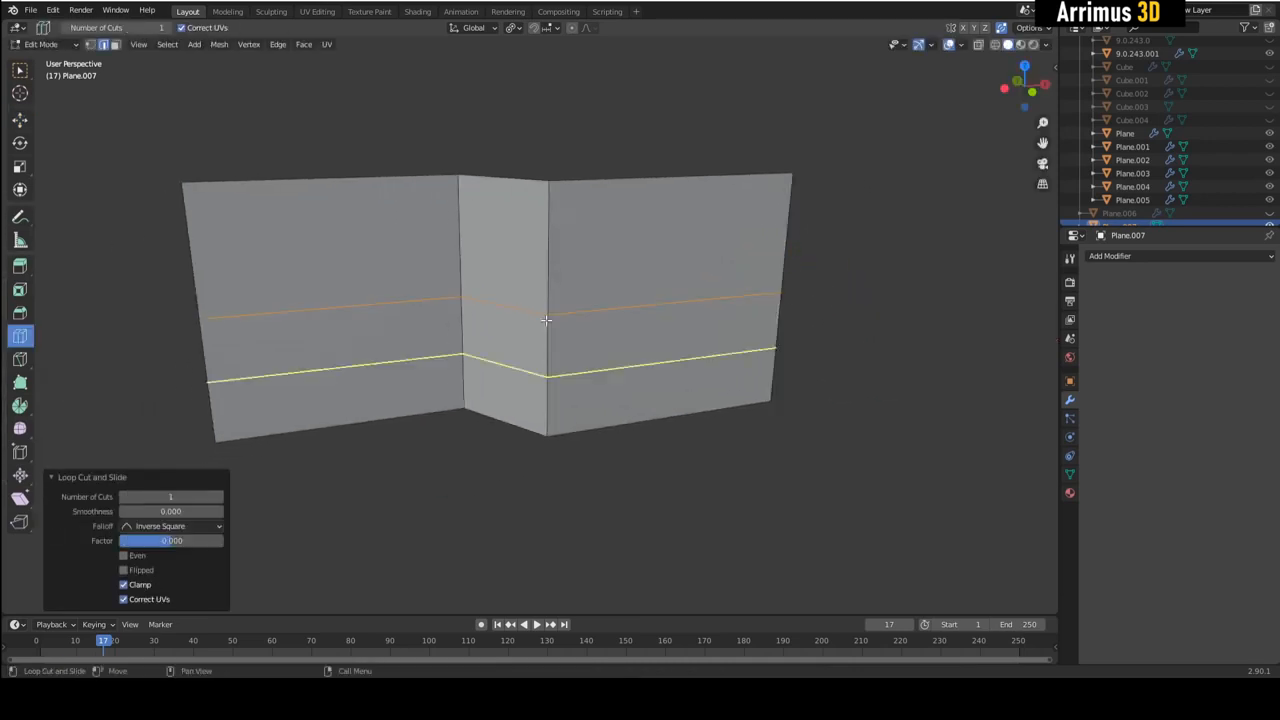
- Inset the left panel's upper and lower faces together by about 0.17 m
key("w")
middle_click_drag(393, 288, 437, 289, "shift")
key("3")
left_click(426, 272)
left_click(423, 340, "shift")
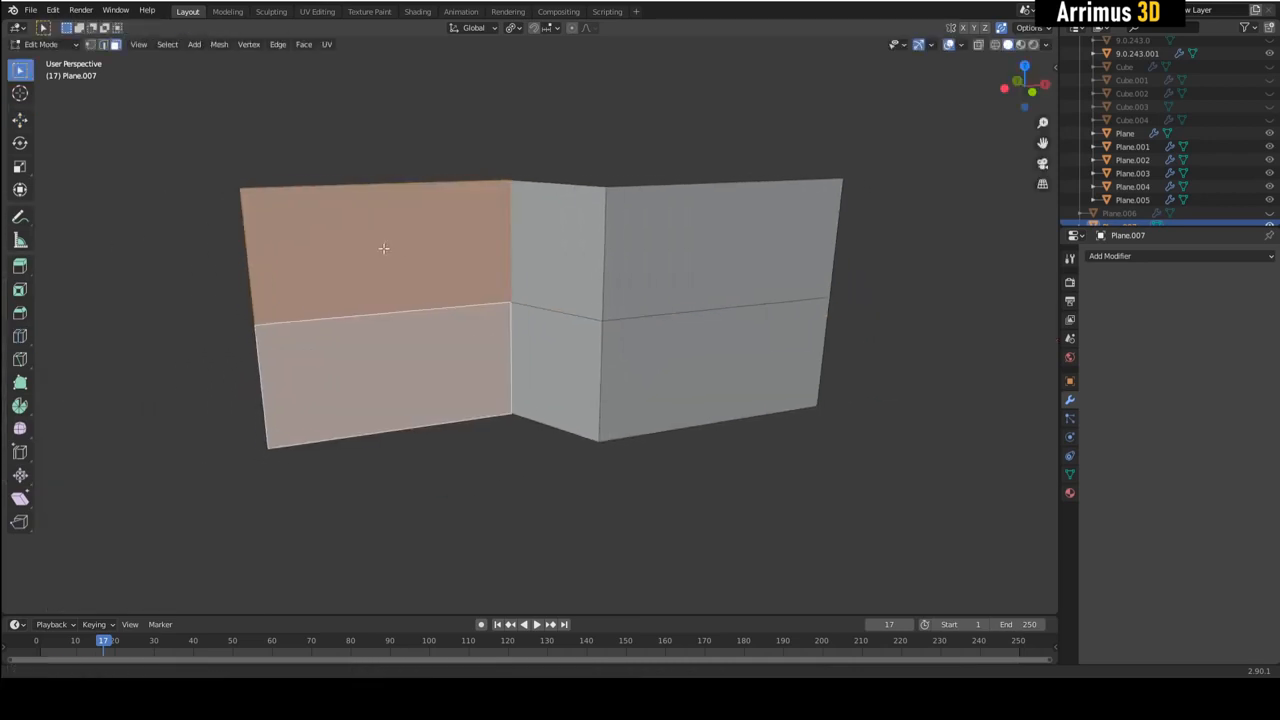
key("i")
left_click(430, 264)
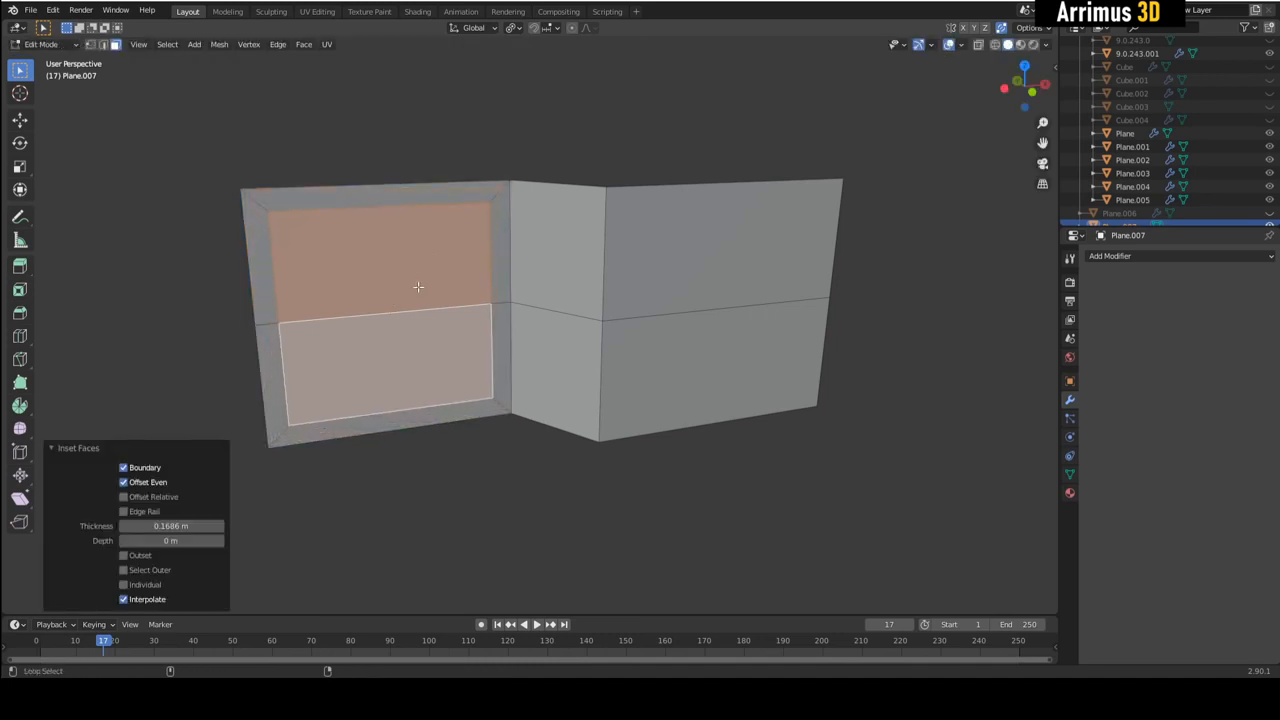
- Reshape the inset faces with the LoopTools Circle operation and scale them uniformly to about 0.687
scroll(418, 287, "up", 2)
key("n")
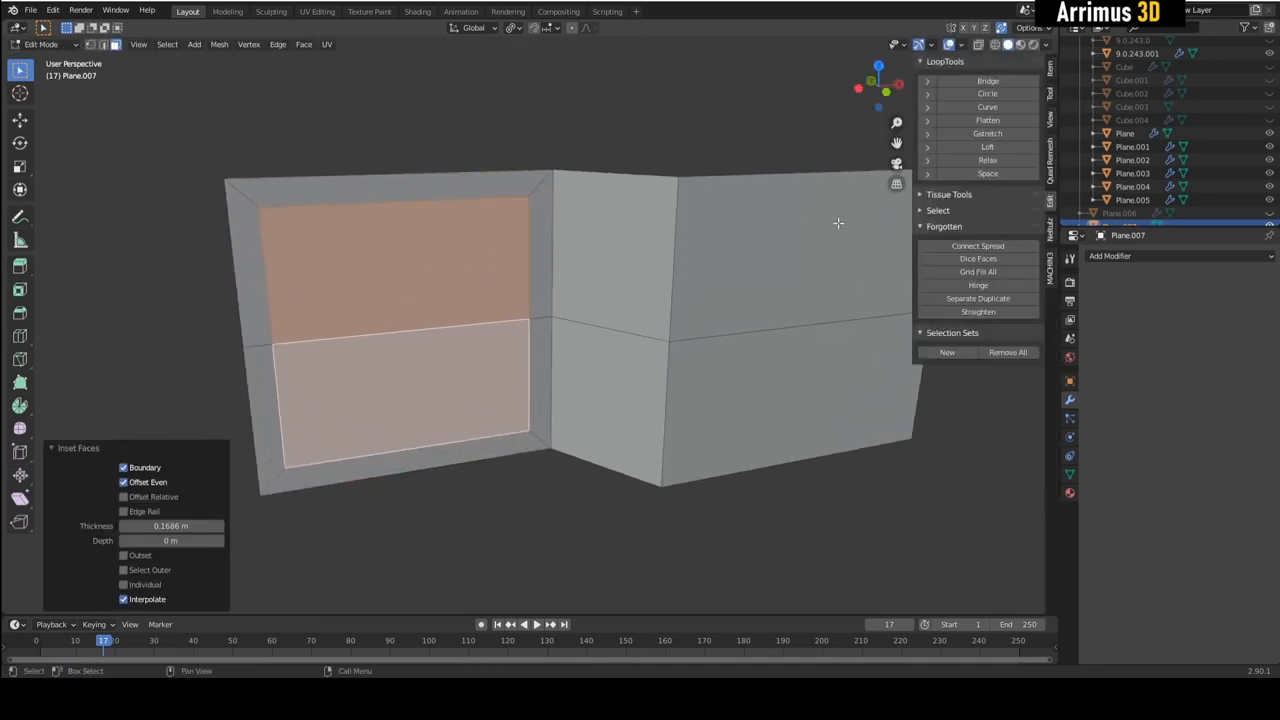
left_click(992, 94)
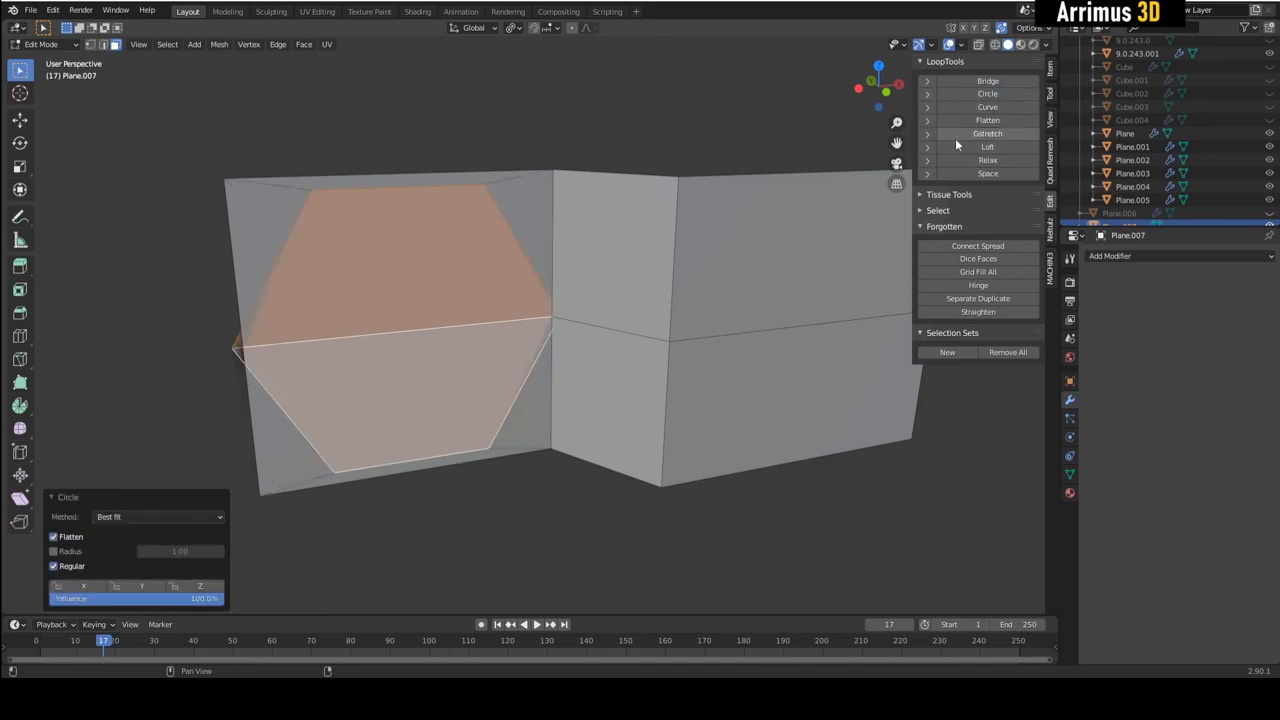
middle_click_drag(511, 263, 523, 260)
key("r")
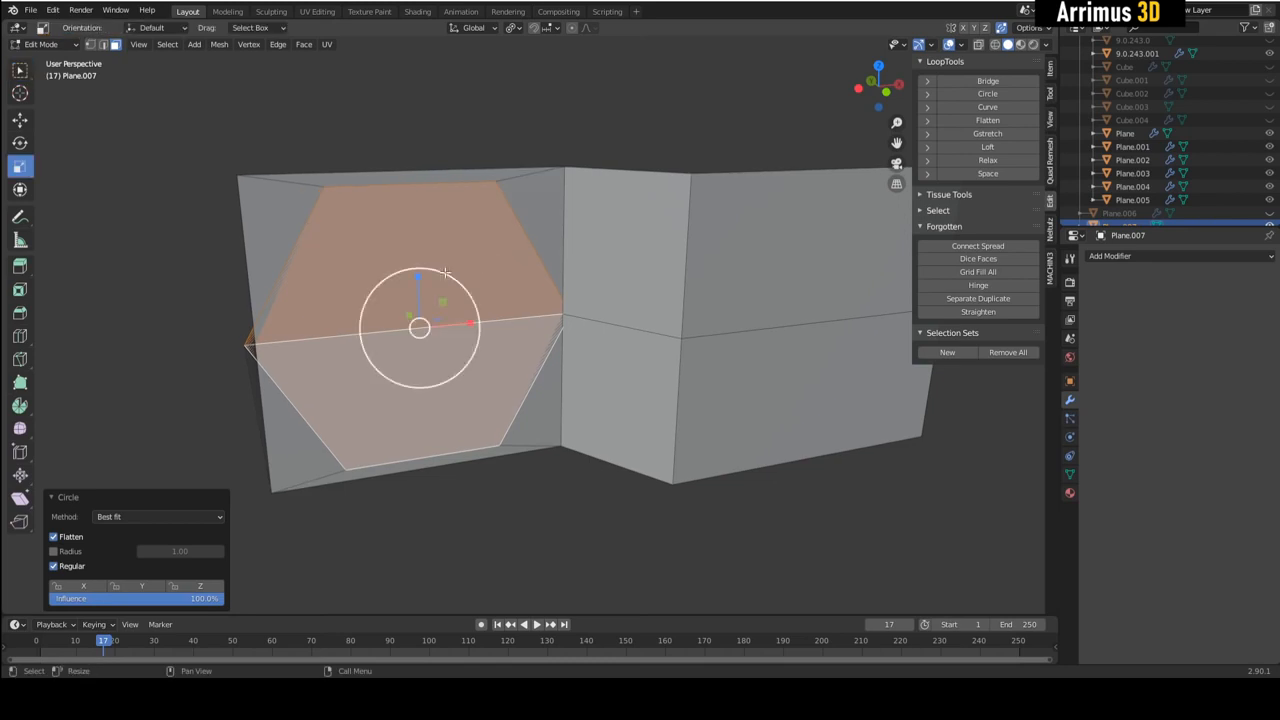
key("s")
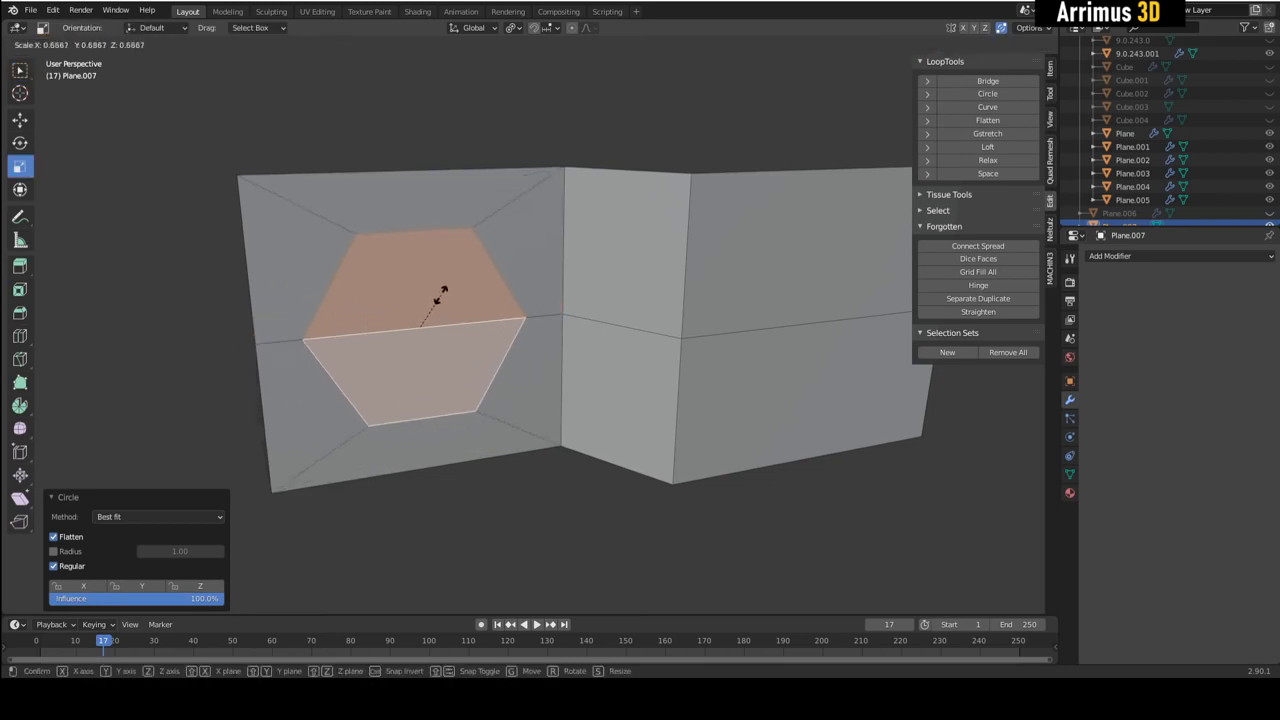
left_click(436, 290)
- Assign Material.002 to the mesh and scale the hexagonal faces uniformly to about 0.844
middle_click_drag(600, 289, 527, 345)
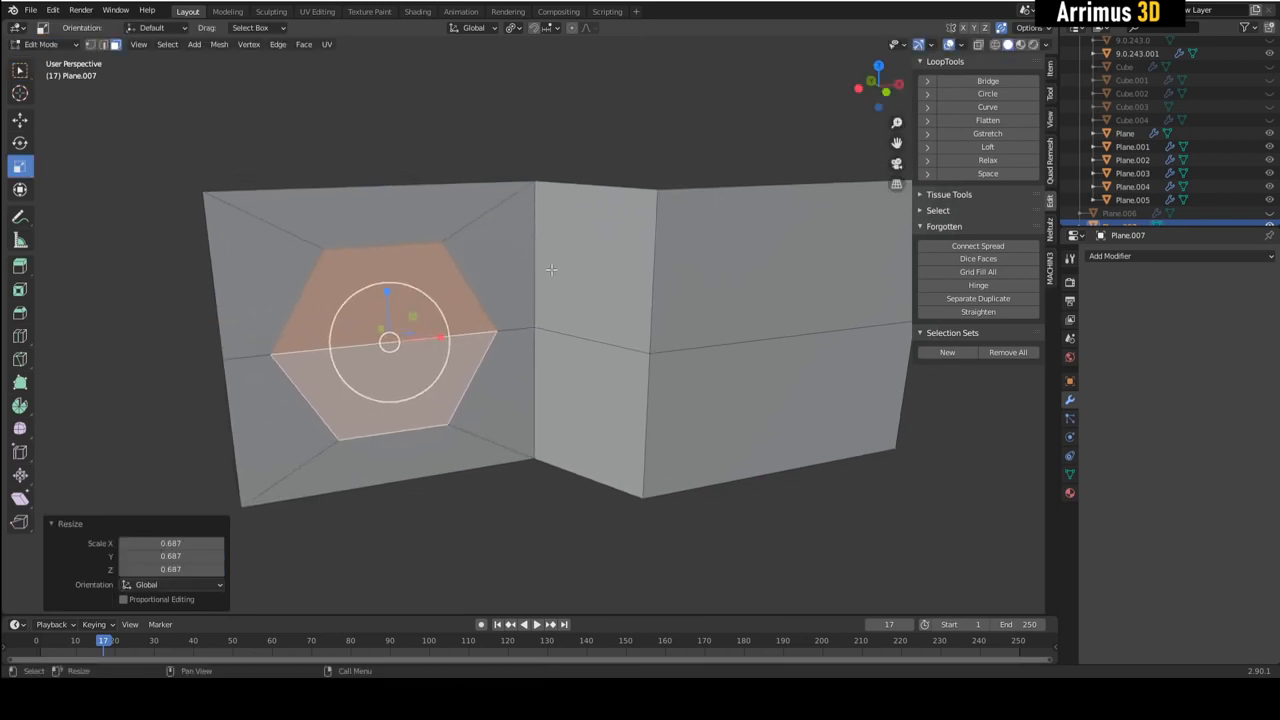
left_click(1069, 492)
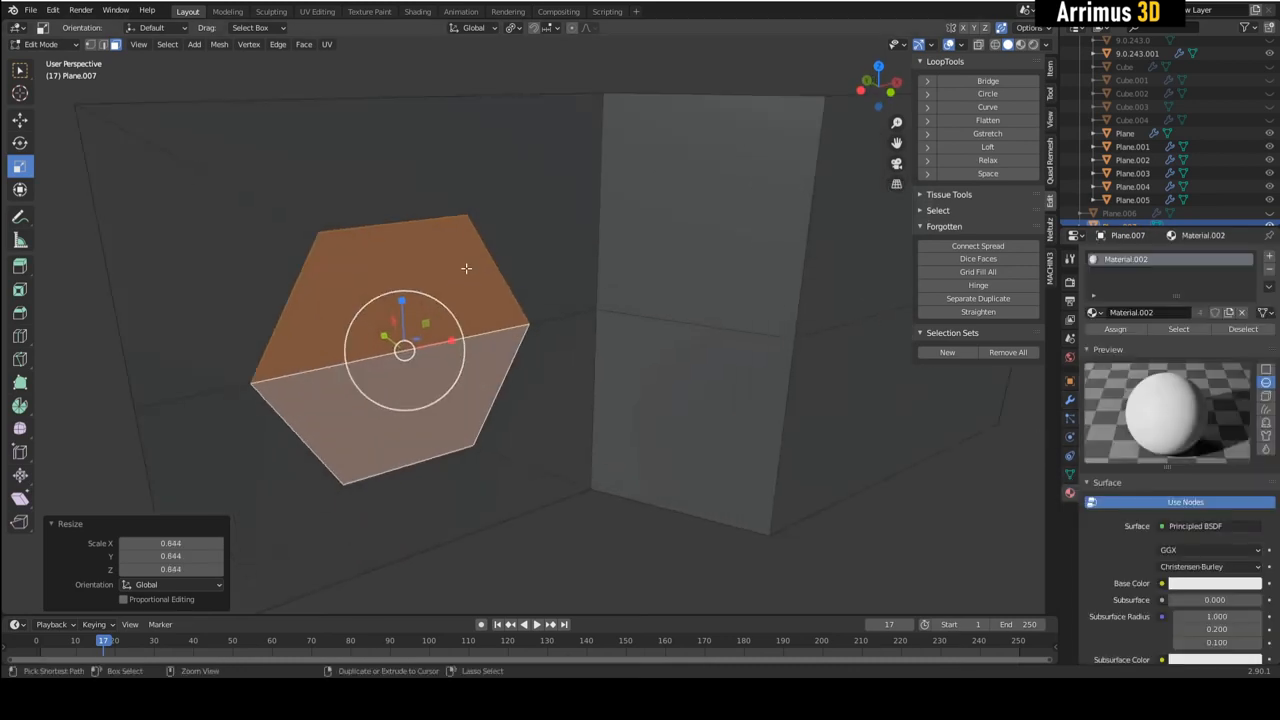
- Inset the hexagonal faces by about 0.06 m and extrude them inward along their normals by about 0.27 m
key("i")
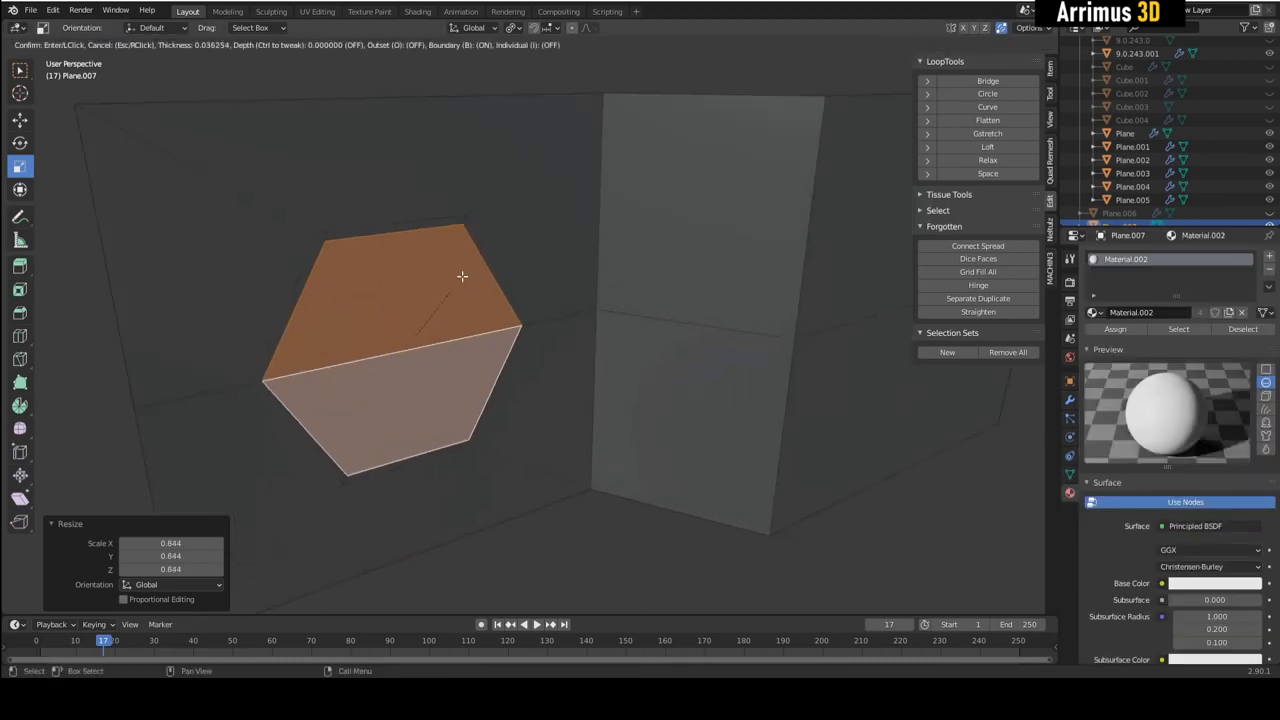
left_click(457, 277)
middle_click_drag(457, 277, 485, 288)
key("alt+e")
left_click(480, 297)
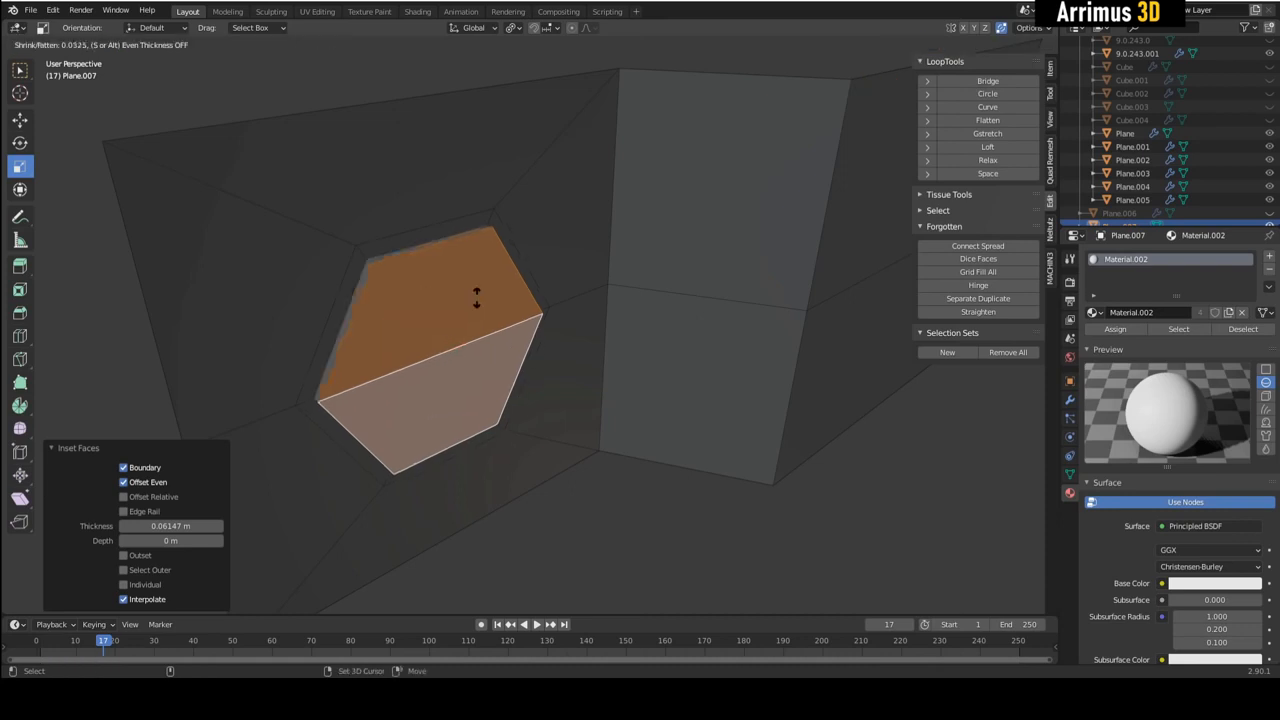
left_click(503, 331)
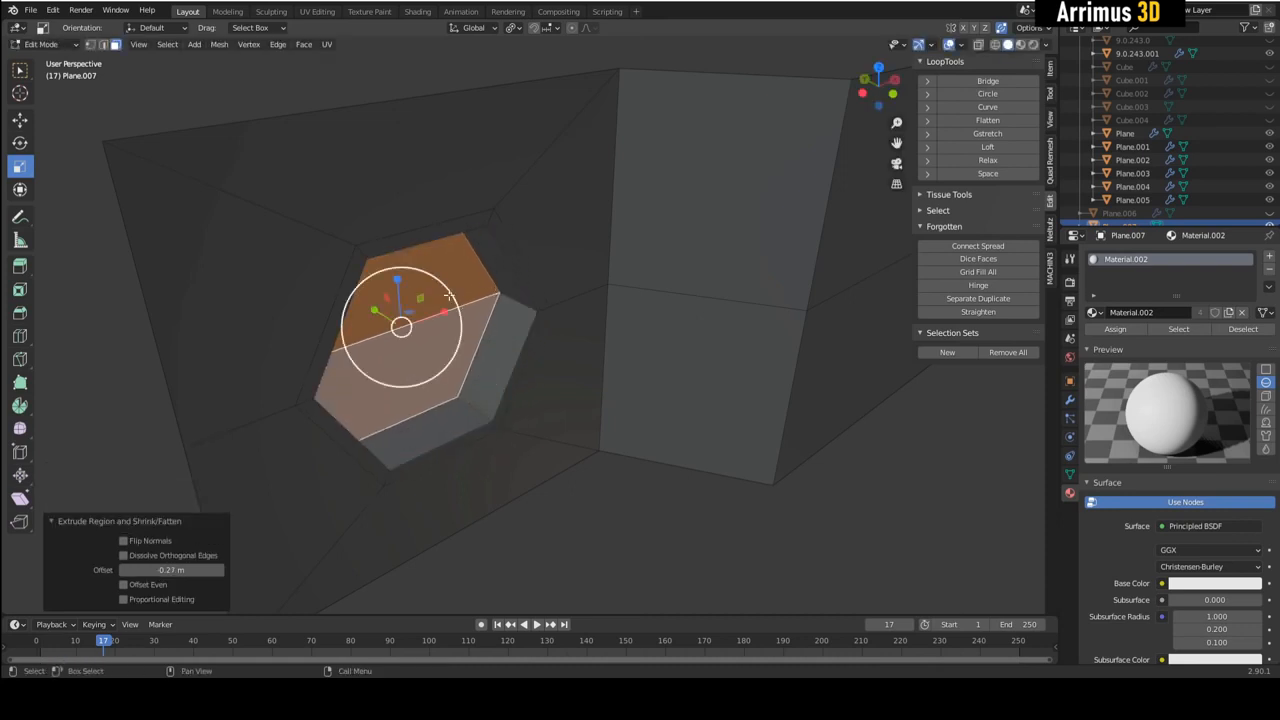
- Inset the recess floor faces by about 0.045 m
left_click_drag(446, 290, 432, 299)
key("i")
left_click(441, 288)
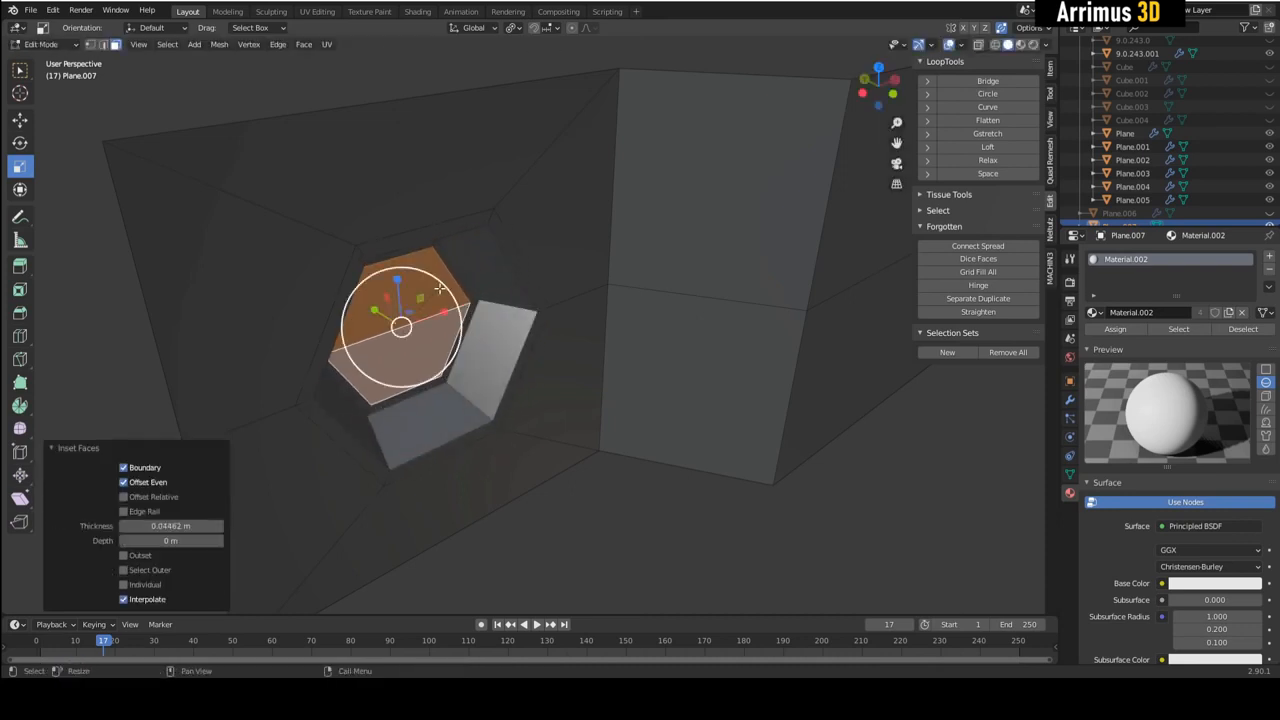
- Add a level 3 Subdivision modifier to the angled panel and shade the object smooth
scroll(441, 288, "down", 3)
key("Tab")
middle_click_drag(625, 340, 541, 301)
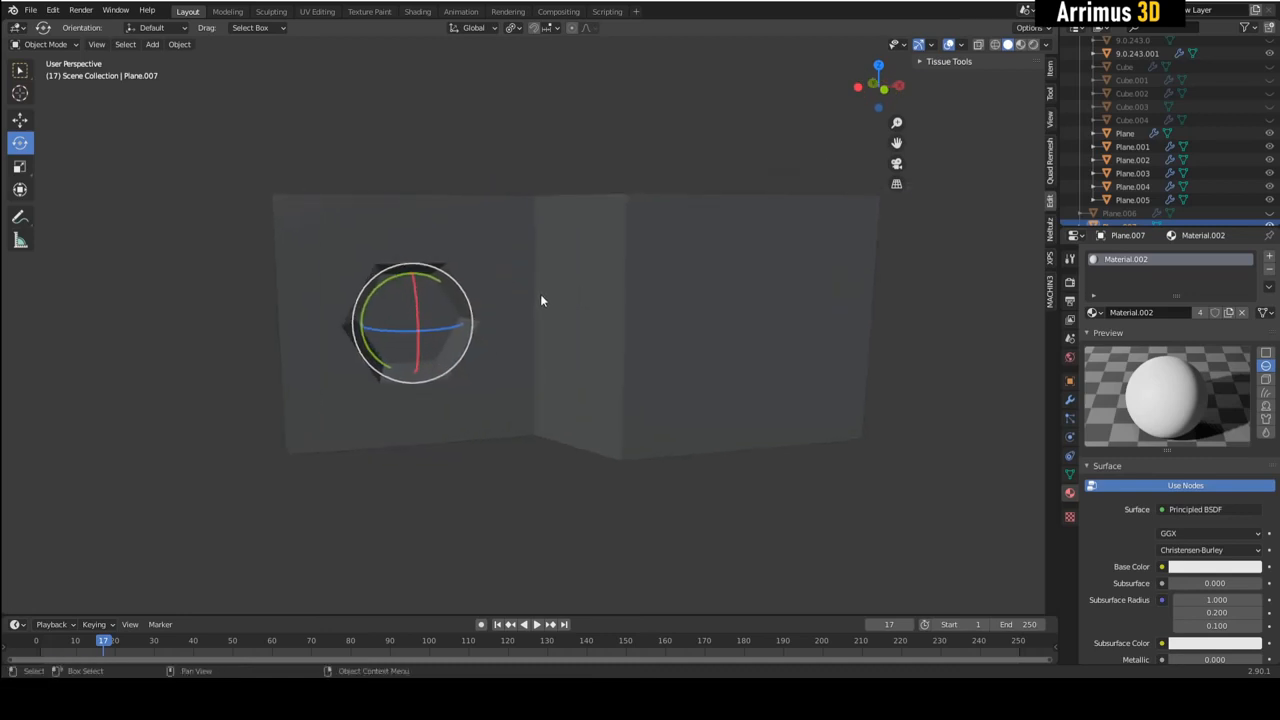
key("ctrl+3")
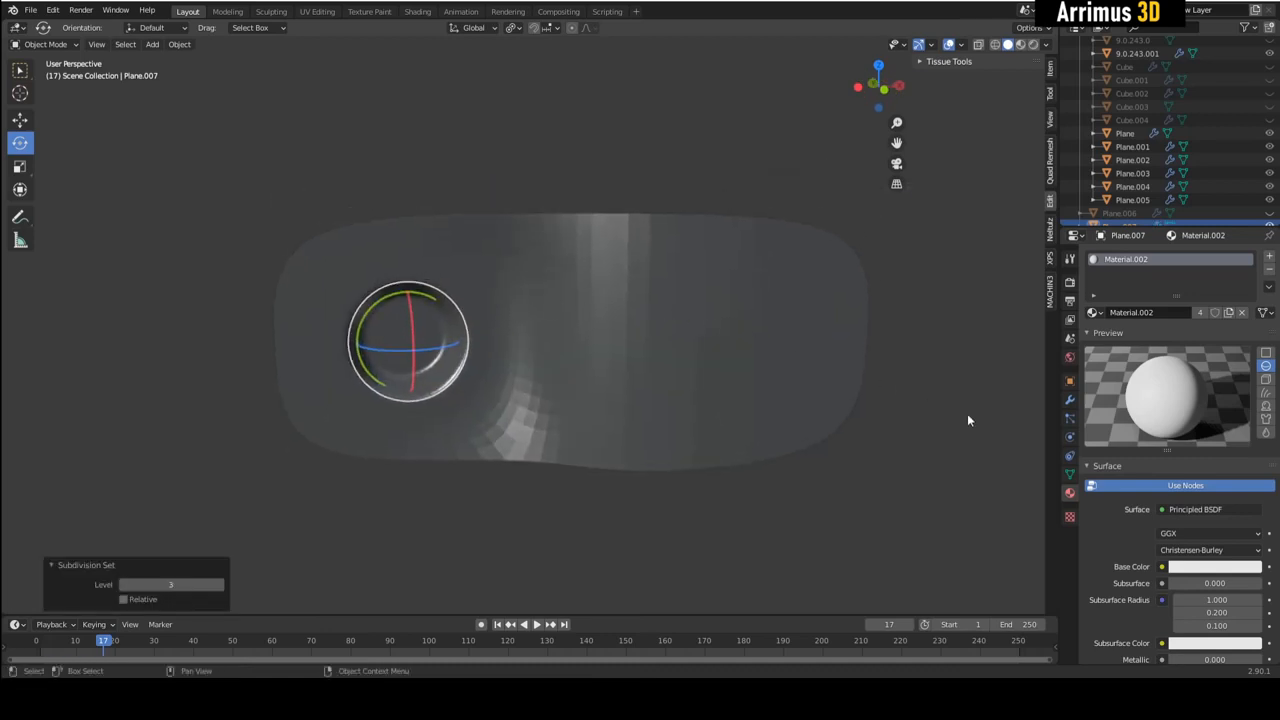
left_click(1069, 399)
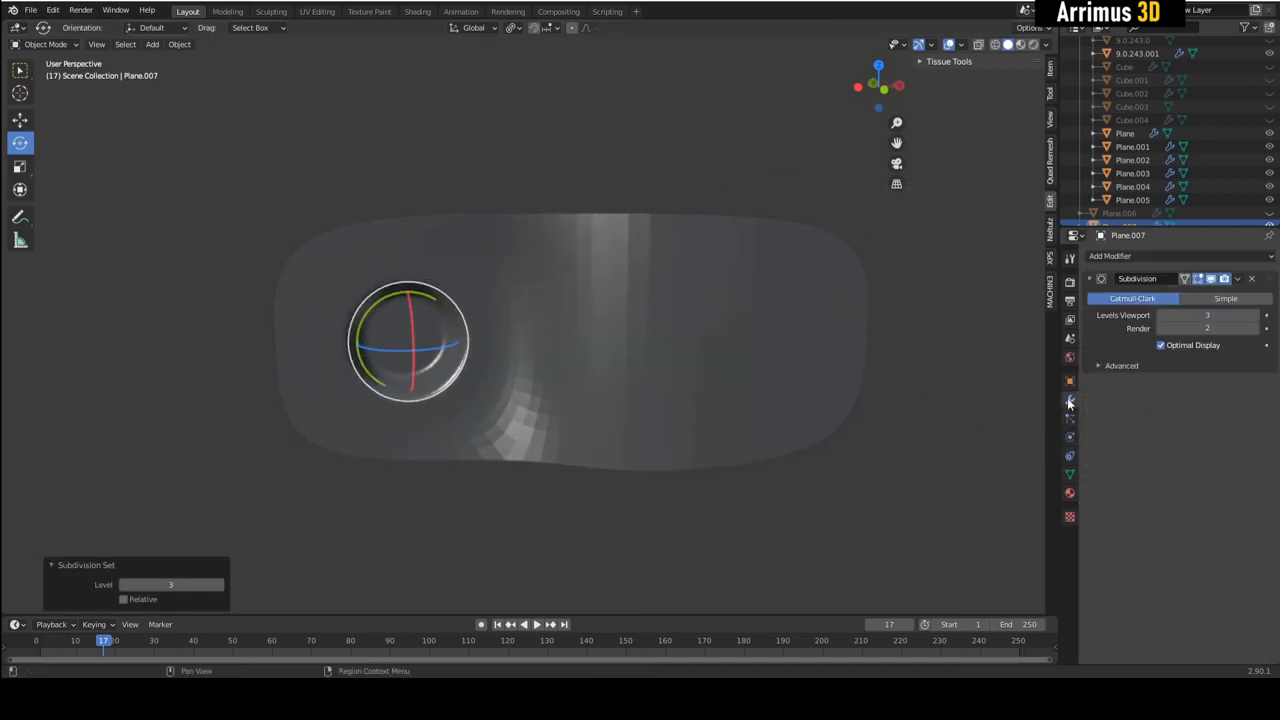
right_click(622, 287)
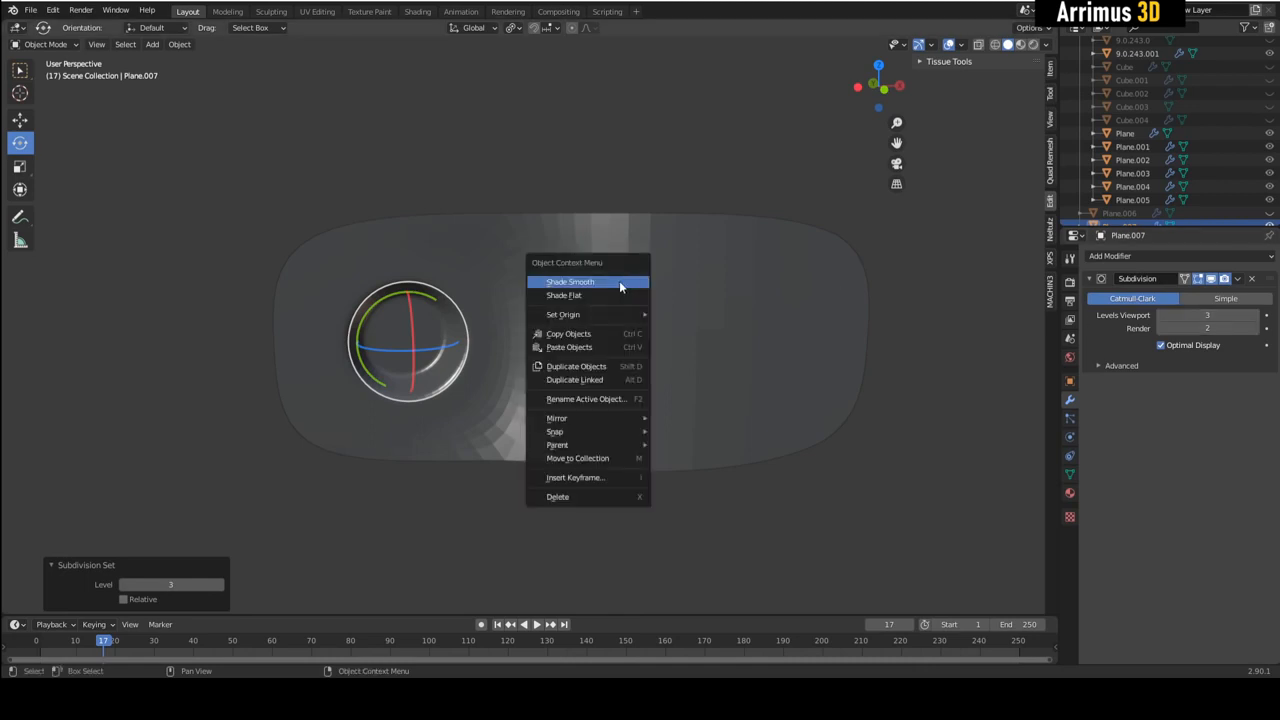
left_click(620, 283)
mouse_move(591, 306)
middle_mouse_down()
mouse_move(597, 289)
mouse_move(604, 318)
mouse_move(608, 286)
mouse_move(600, 305)
middle_mouse_up()
- Turn off the Subdivision modifier's Edit Mode display and add a support loop near each bend of the panel's middle strip
key("Tab")
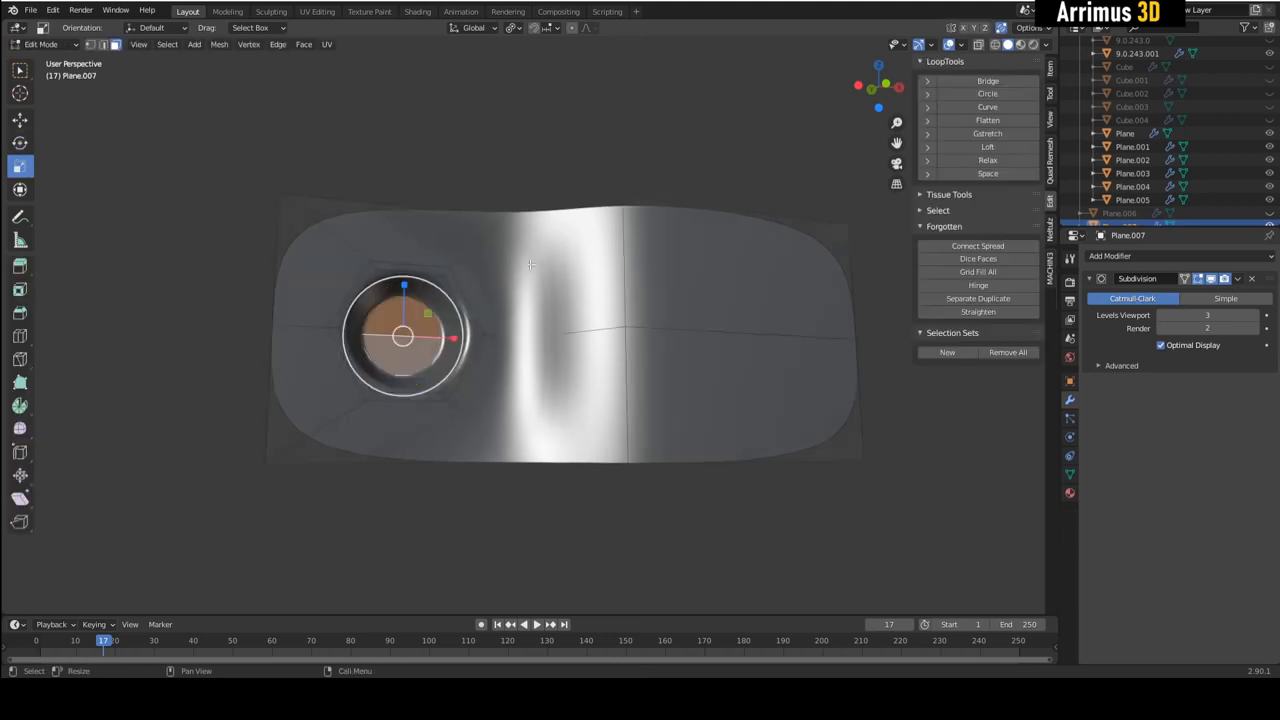
left_click(1198, 279)
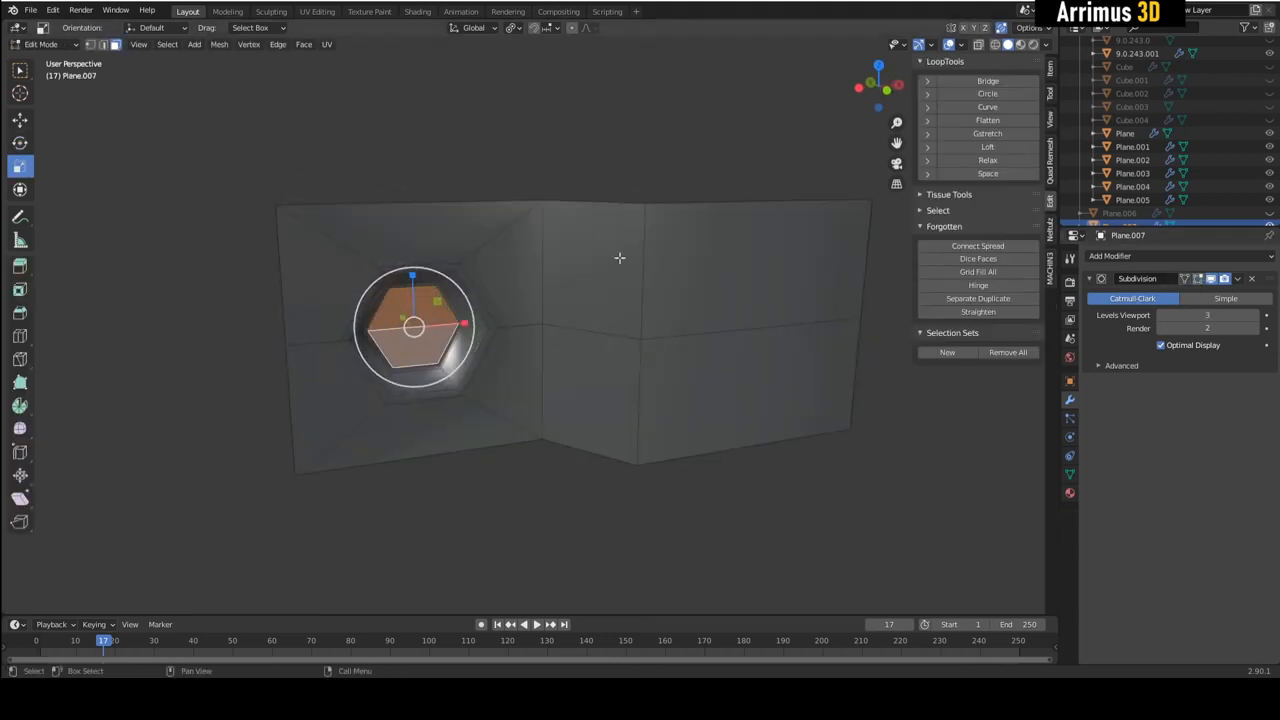
scroll(620, 257, "up", 2)
middle_click_drag(620, 257, 583, 289, "alt")
key("alt+c")
left_click_drag(583, 326, 529, 317)
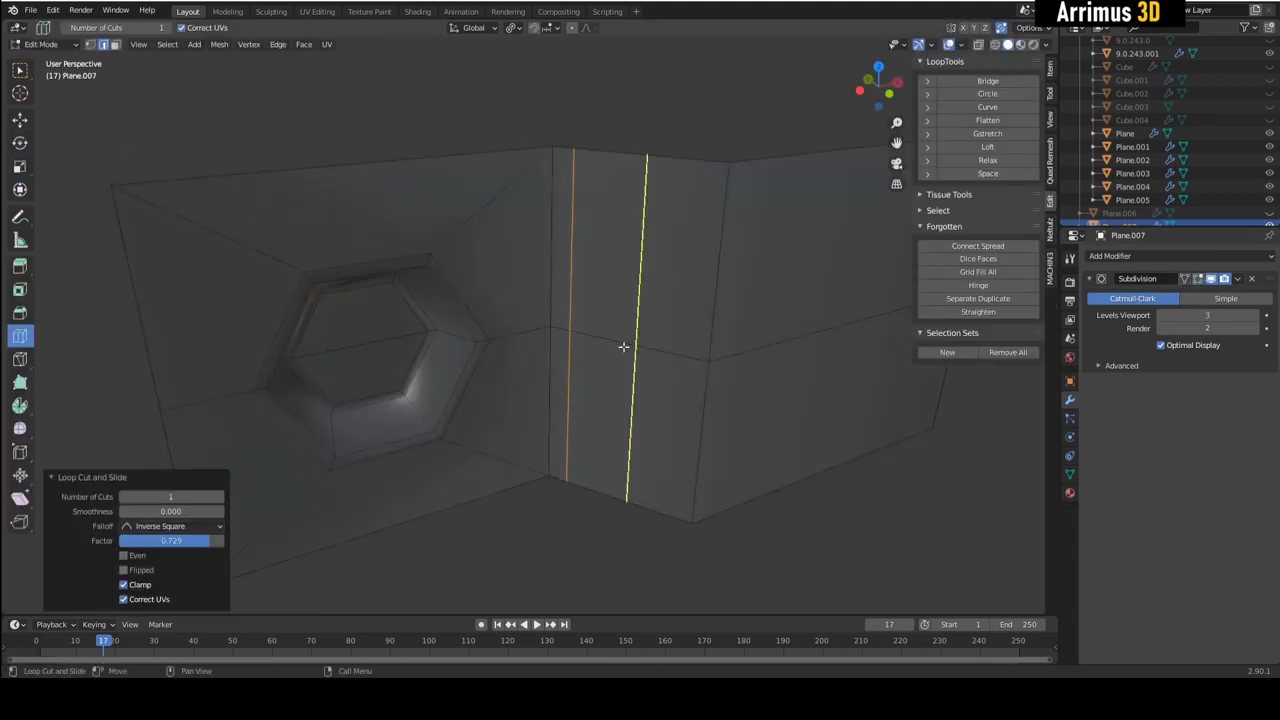
left_click_drag(682, 358, 735, 360)
- Examine the smoothed panel in Object Mode, checking the two bends and the surface around the round recess
key("Tab")
middle_click_drag(608, 369, 566, 297, "alt")
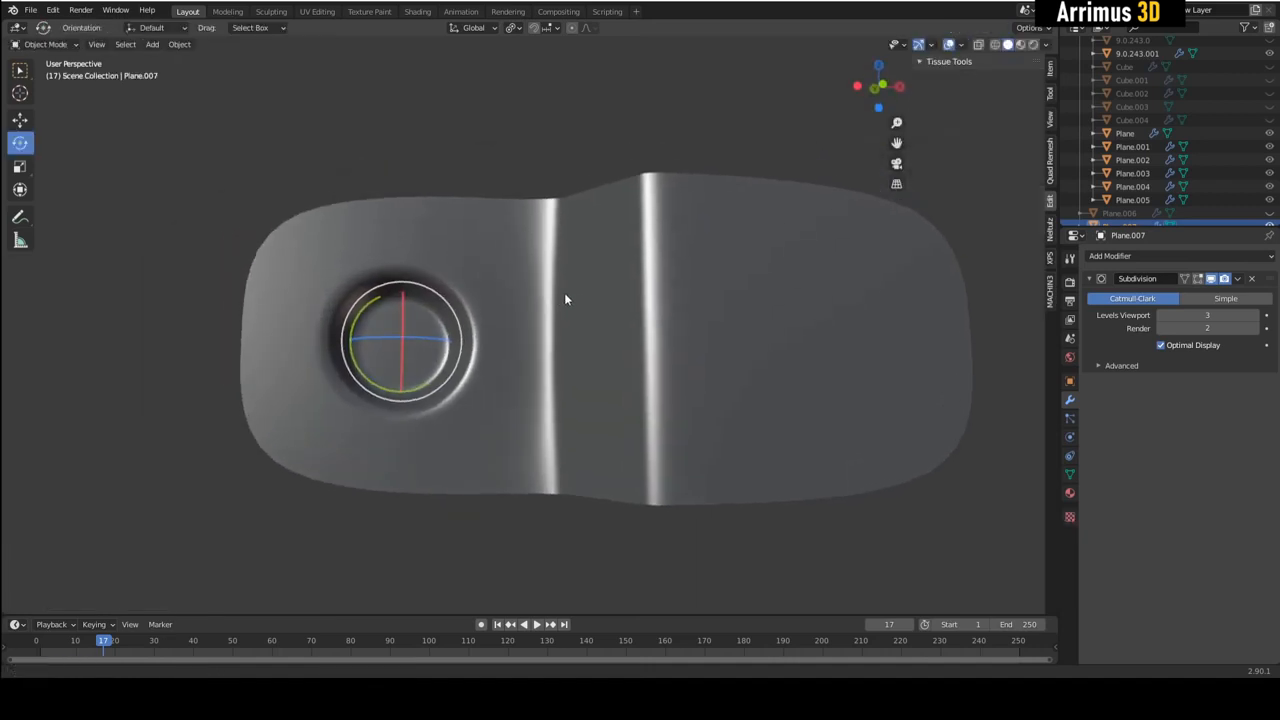
scroll(556, 304, "up", 2)
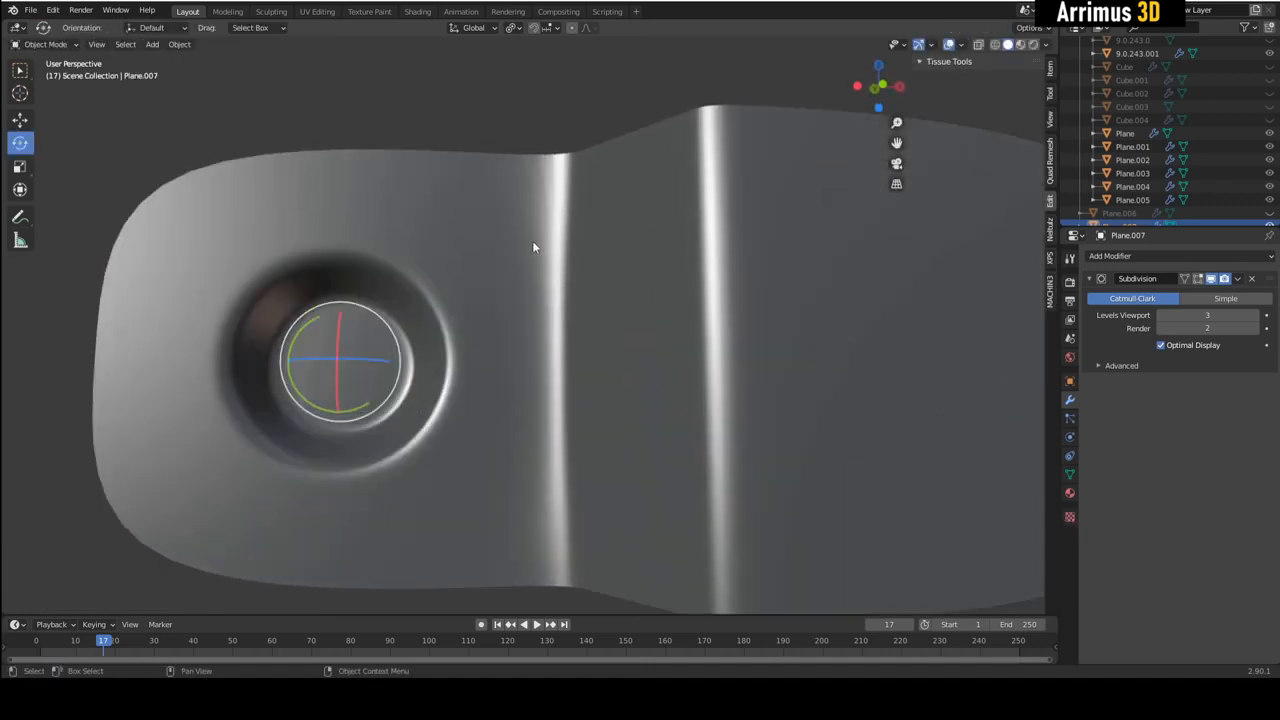
middle_click_drag(585, 245, 580, 211)
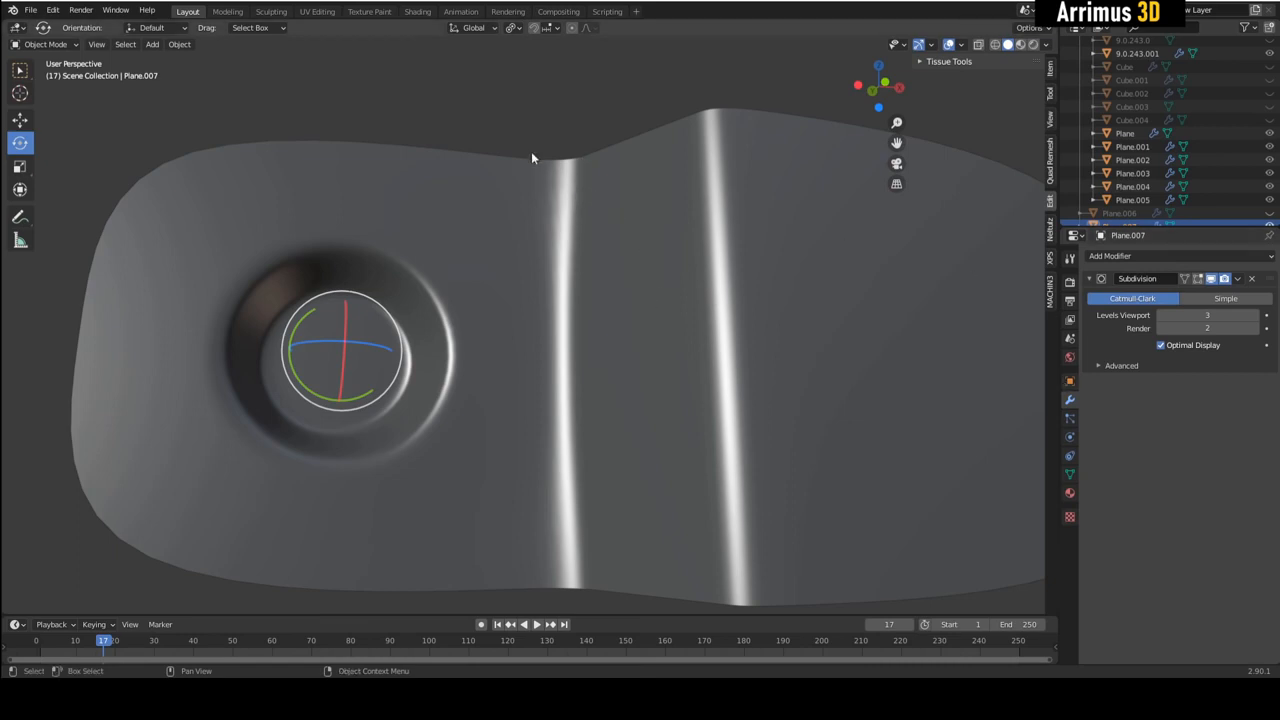
mouse_move(571, 271)
middle_mouse_down()
mouse_move(534, 254)
mouse_move(554, 249)
mouse_move(579, 285)
mouse_move(606, 289)
mouse_move(589, 263)
middle_mouse_up()
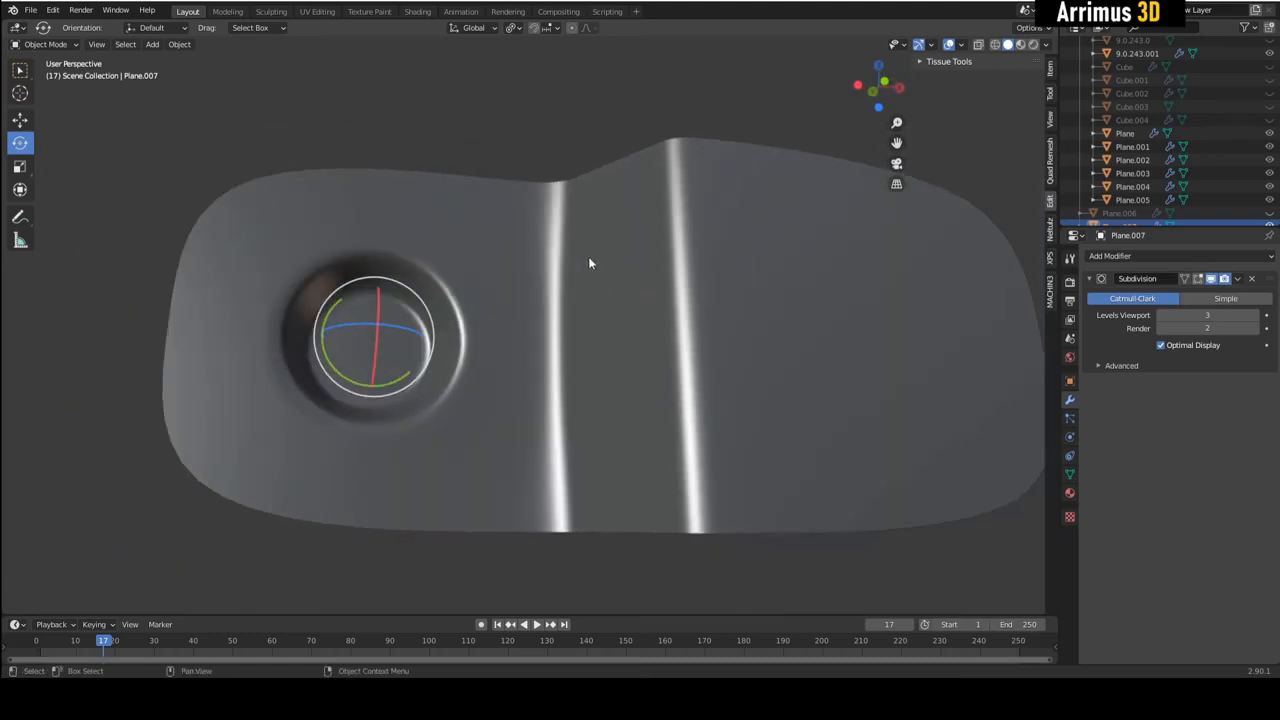
scroll(594, 349, "down", 3)
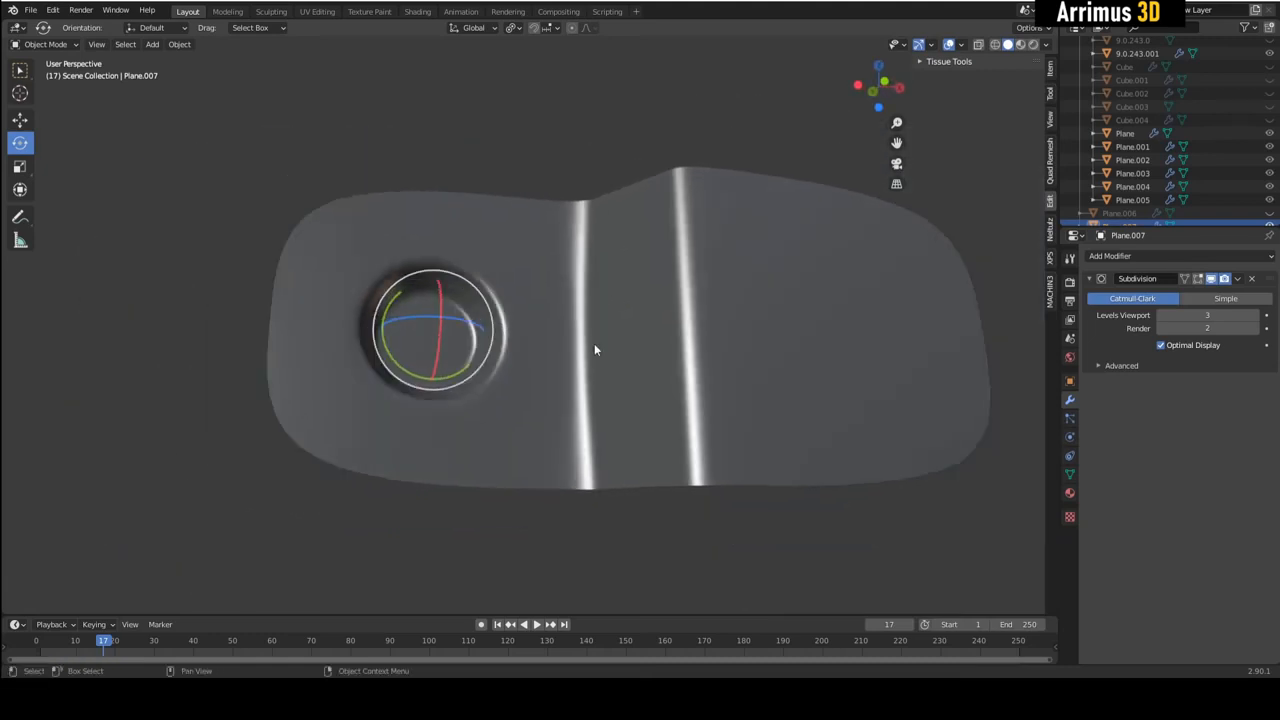
scroll(580, 348, "up", 4)
scroll(596, 330, "down", 3)
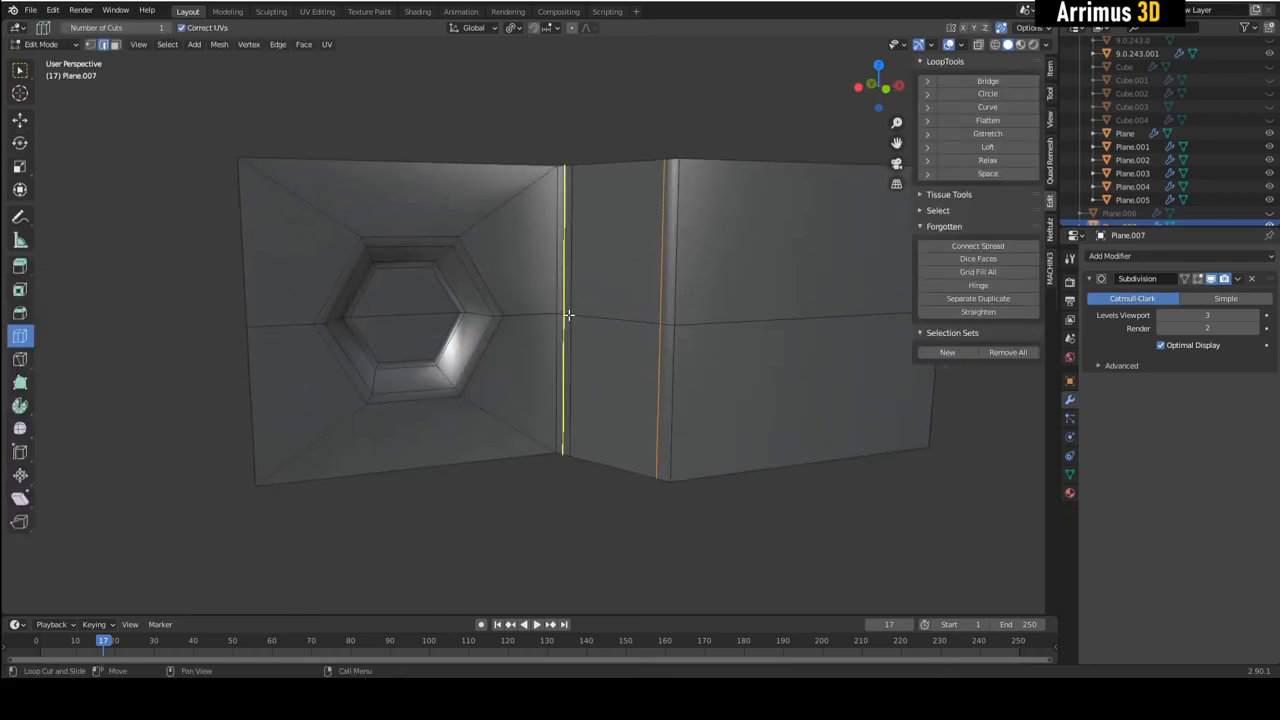
- Duplicate the entire panel mesh and place the copy directly below the original along Z
key("w")
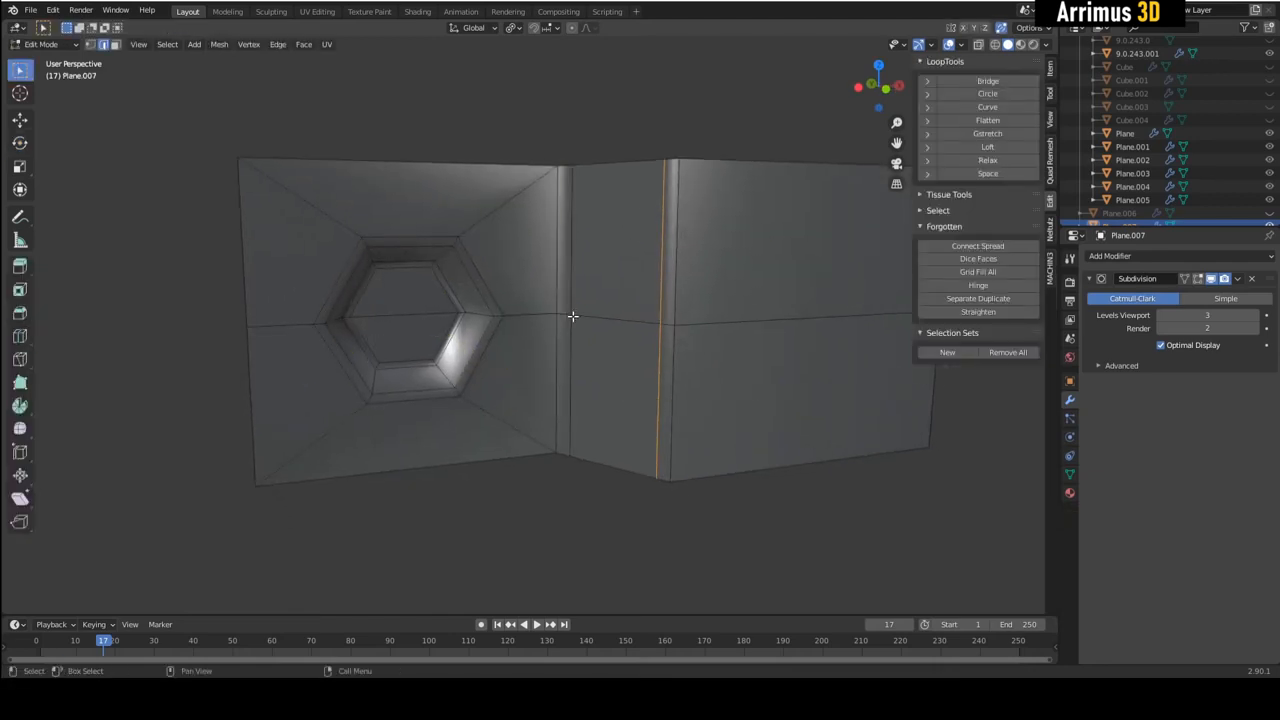
middle_click_drag(571, 316, 543, 295)
key("3")
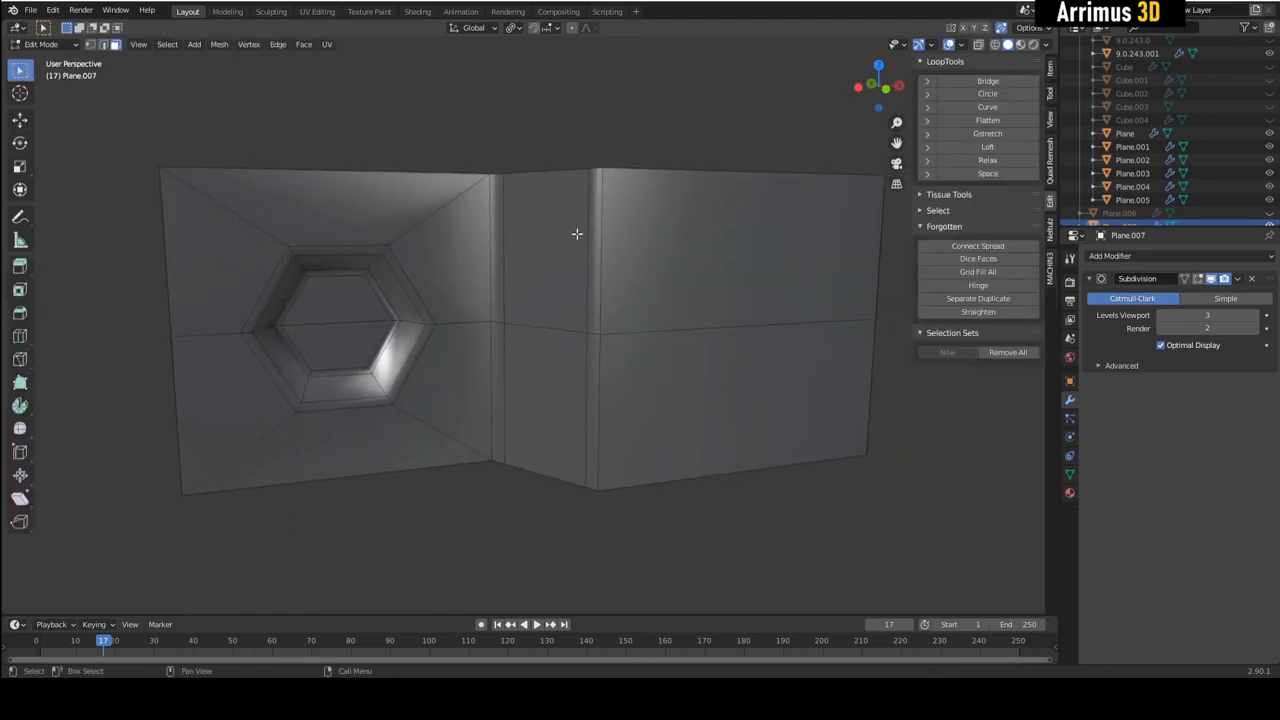
key("a")
middle_click_drag(496, 334, 576, 304)
scroll(503, 323, "down", 1)
scroll(532, 326, "down", 1)
key("shift+d")
key("z")
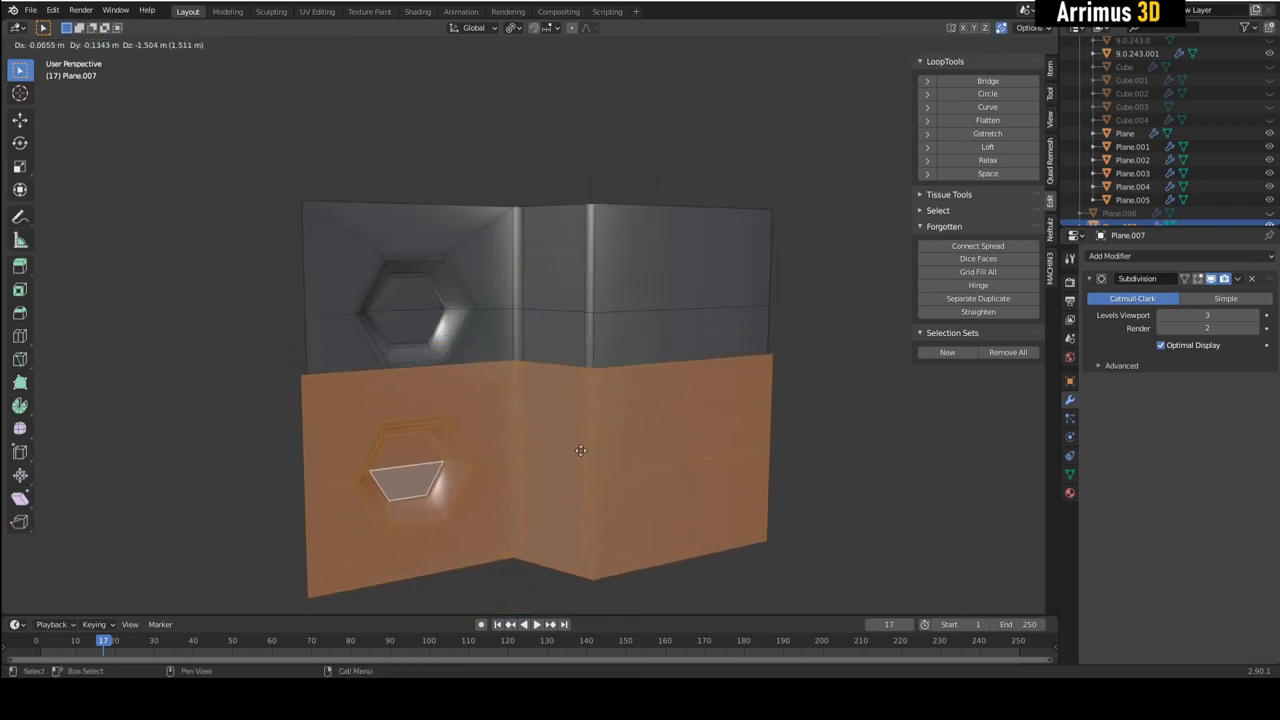
left_click(572, 510)
- Bevel the lower panel's vertical bend edge beside the recess by about 0.098 m with one segment
middle_click_drag(571, 514, 584, 330)
mouse_move(584, 384)
middle_mouse_down()
mouse_move(560, 324)
mouse_move(574, 379)
mouse_move(568, 368)
mouse_move(563, 391)
mouse_move(551, 326)
mouse_move(576, 386)
mouse_move(551, 306)
middle_mouse_up()
key("Tab")
key("Tab")
scroll(558, 398, "up", 3)
key("alt+a")
key("2")
left_click(552, 308, "alt")
middle_click_drag(553, 377, 577, 317)
key("ctrl+b")
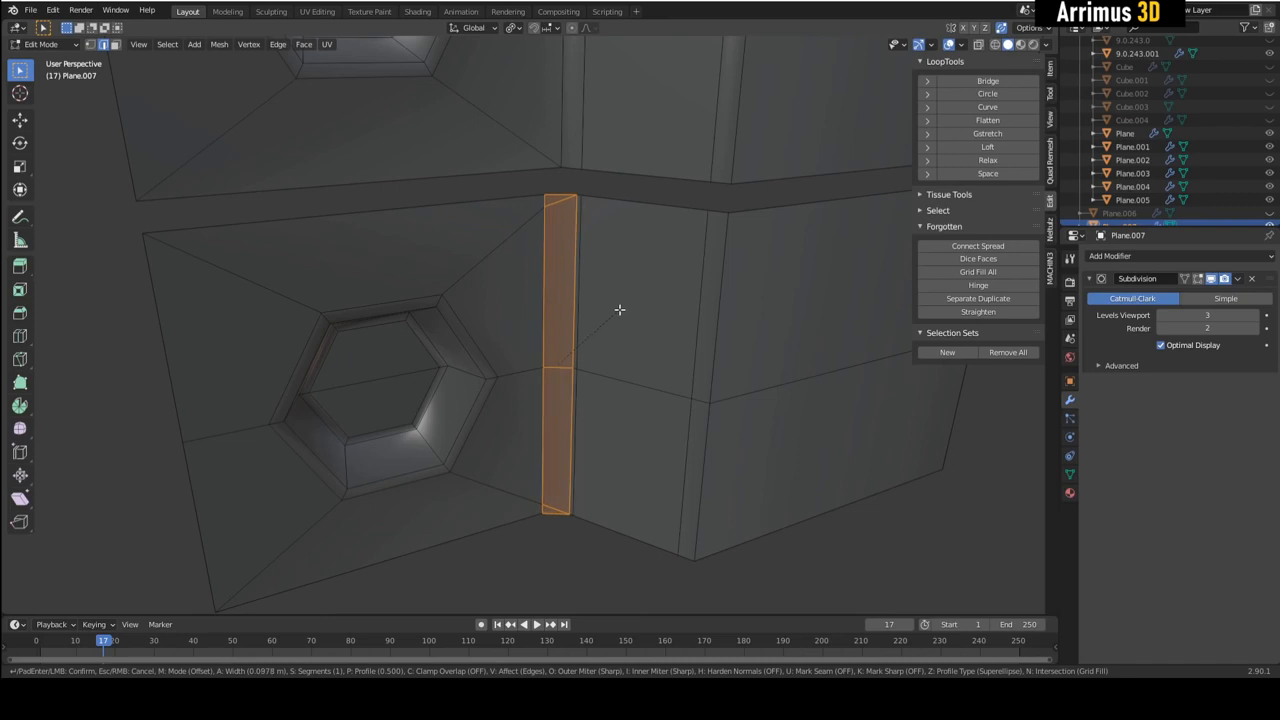
left_click(619, 310)
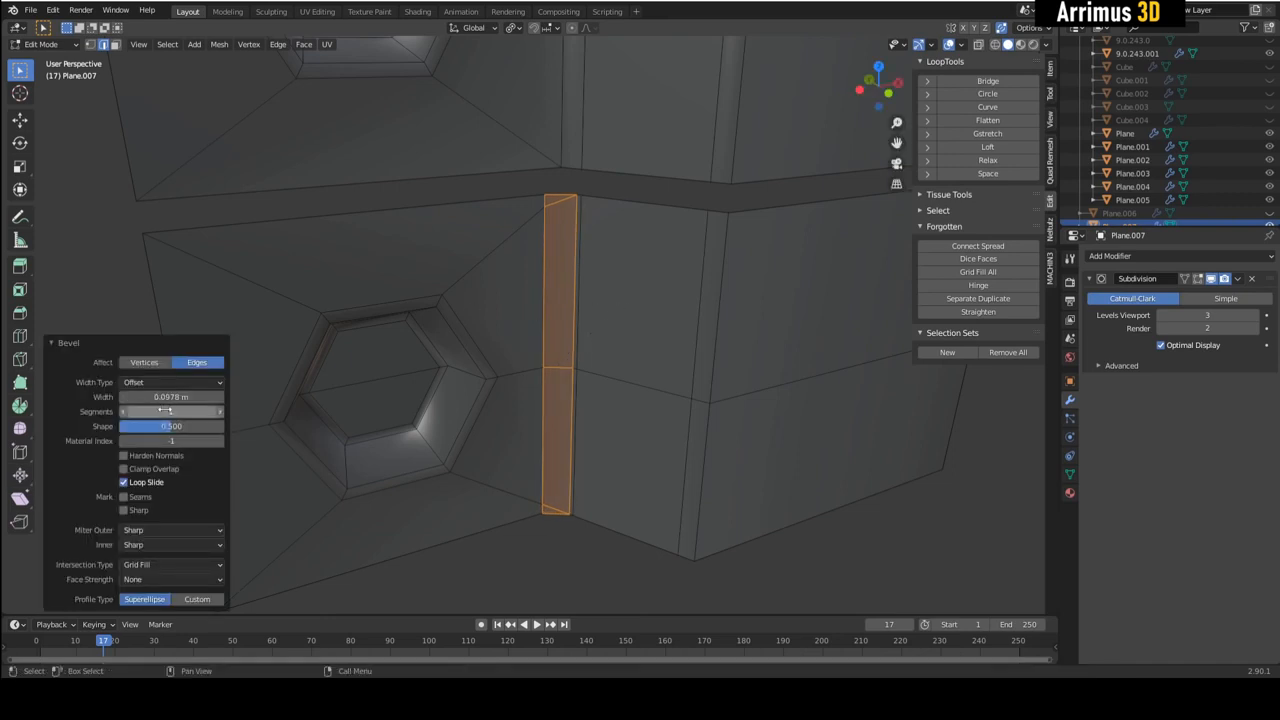
- Try sliding the bevel's inner corner vertices along their edges to the lower panel's outer border
middle_click_drag(673, 374, 554, 231)
left_click(542, 172)
key("g")
key("g")
left_click(554, 205)
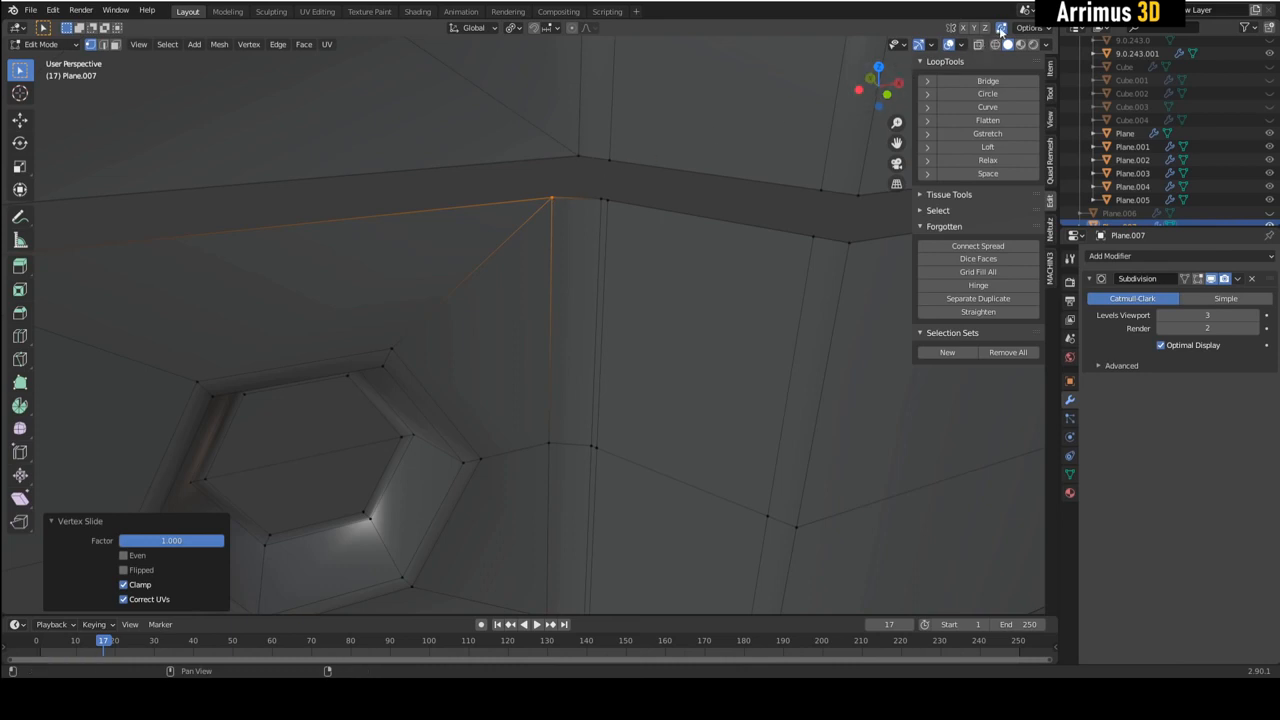
middle_click_drag(543, 349, 559, 211)
left_click(582, 413)
key("g")
key("g")
left_click(583, 400)
- Undo the vertex slides and the bevel on the lower panel's bend edge
middle_click_drag(549, 301, 563, 309)
key("ctrl+z")
key("ctrl+z")
key("ctrl+z")
key("ctrl+z")
key("ctrl+z")
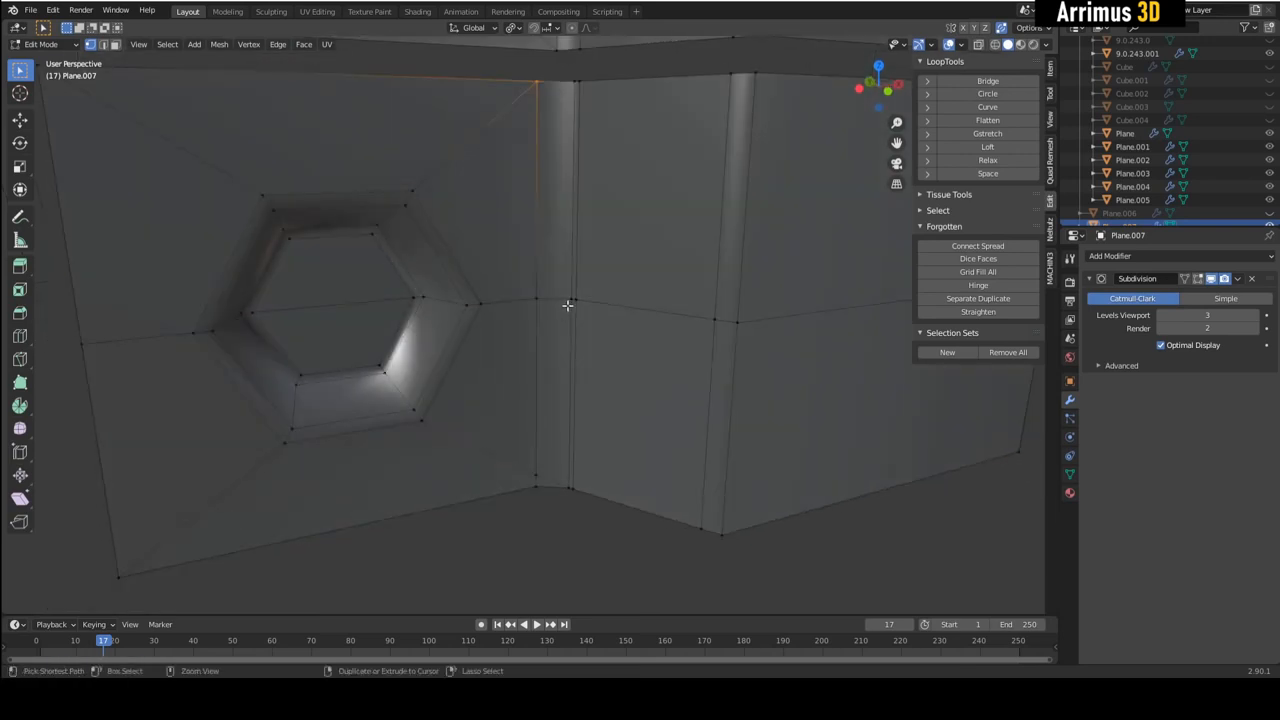
key("ctrl+z")
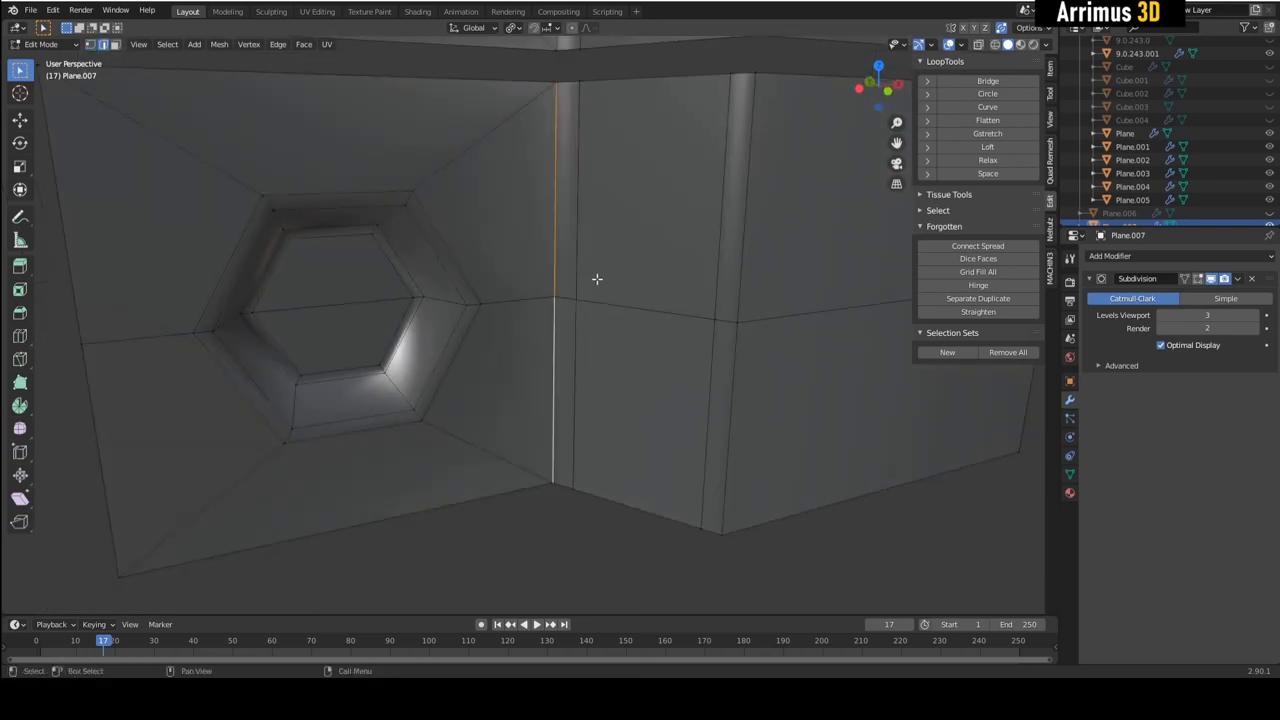
- Knife a vertical cut across the lower panel's recessed section, close and parallel to the bend edge
middle_click_drag(597, 278, 566, 310)
key("k")
left_click(537, 469)
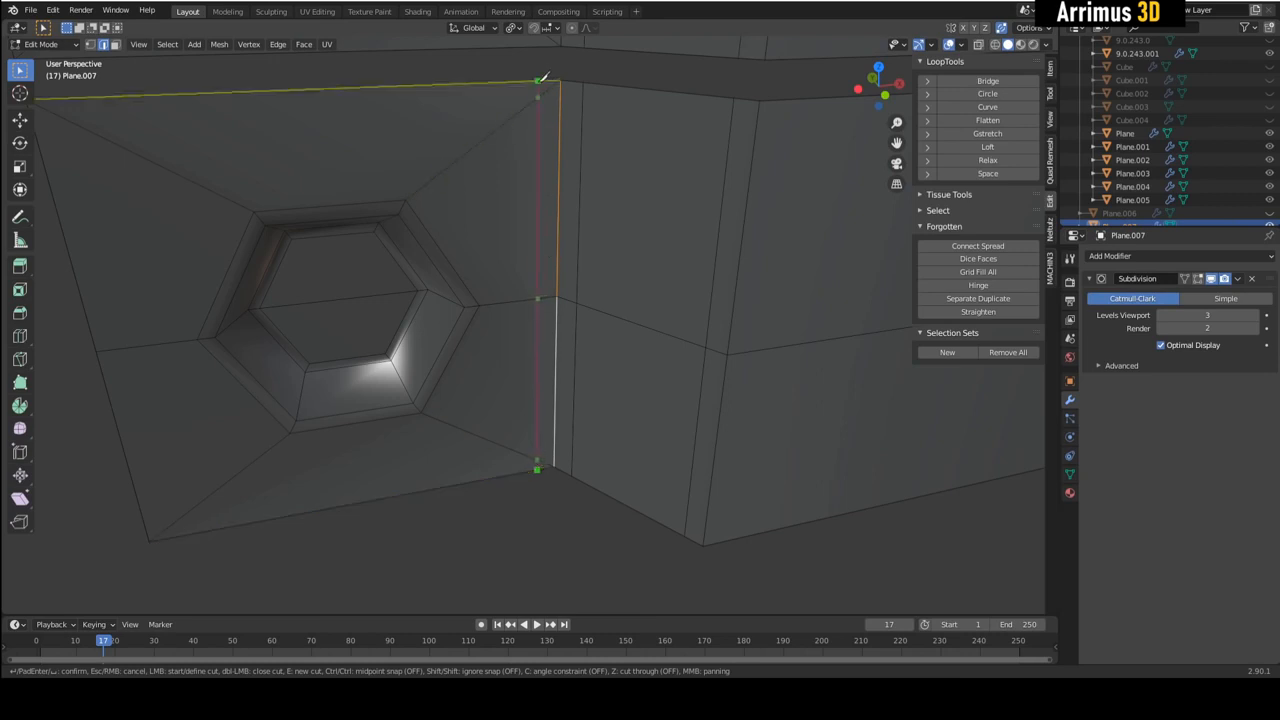
left_click(539, 82)
key("Return")
- Slide the new cut's upper and lower diagonal intersection vertices onto the panel's outer border with a factor of 1
key("1")
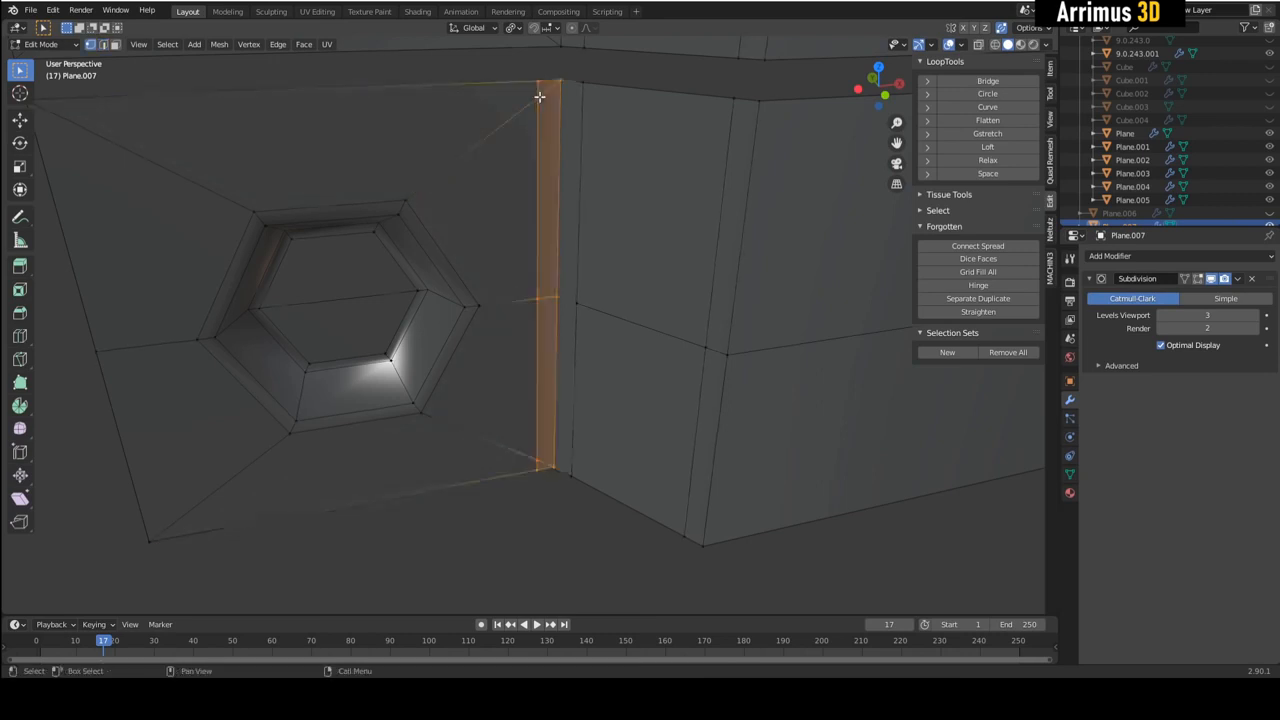
left_click(544, 99)
key("shift+v")
left_click(550, 77)
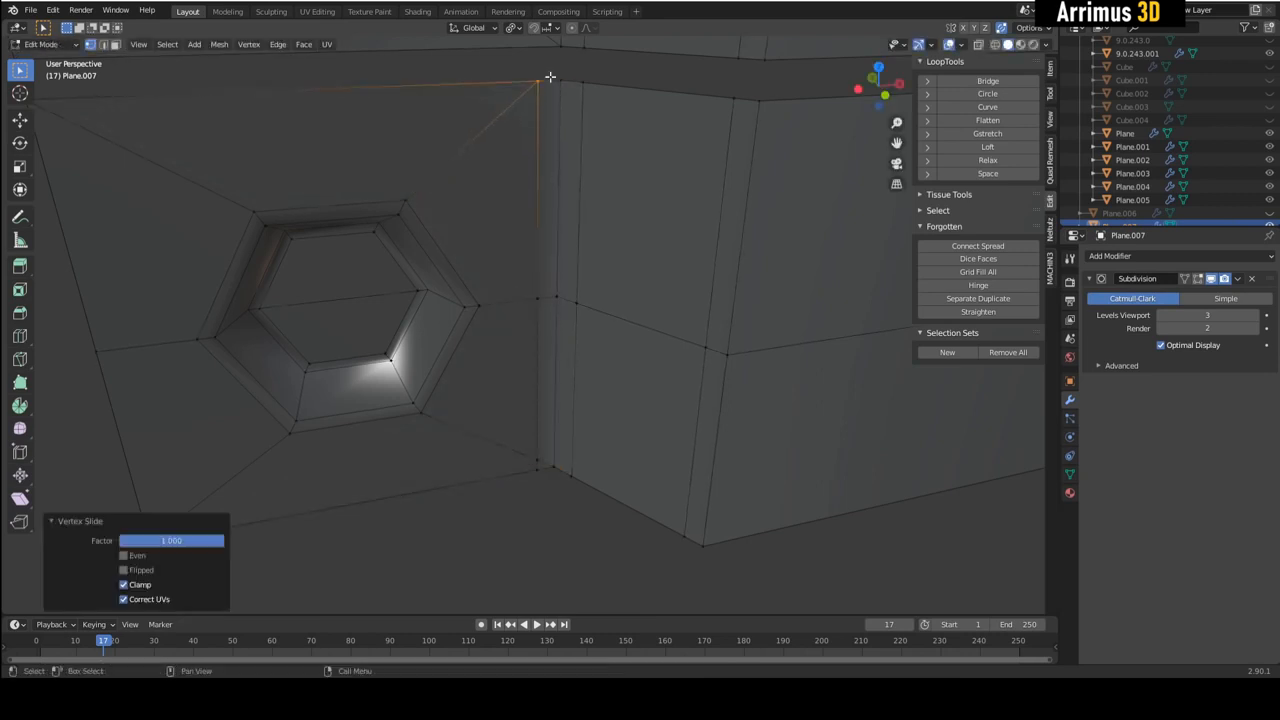
left_click(536, 457)
key("shift+v")
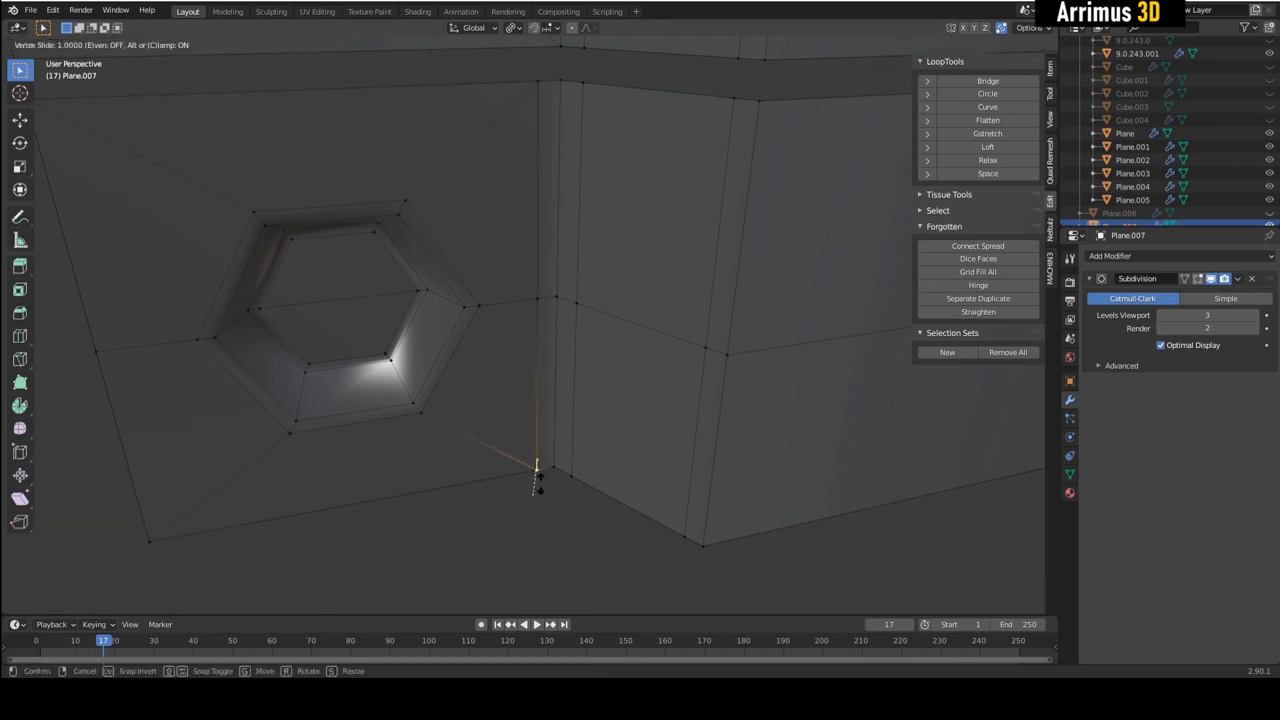
left_click(537, 474)
- Dissolve the support loop in the lower panel's middle strip next to the bend beside the recess
key("Tab")
scroll(491, 437, "down", 3)
middle_click_drag(490, 432, 569, 356, "alt")
scroll(506, 332, "down", 1)
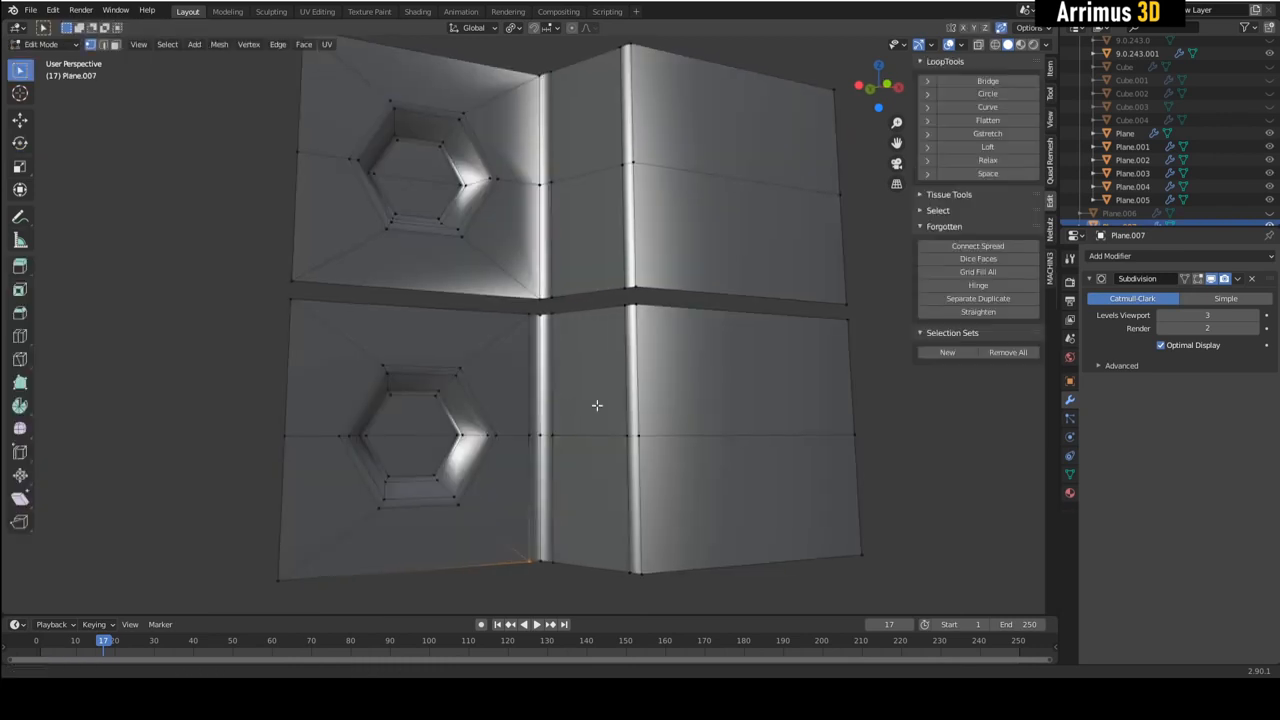
scroll(594, 406, "up", 3)
middle_click_drag(585, 420, 571, 301)
middle_click_drag(614, 340, 605, 322, "alt")
key("2")
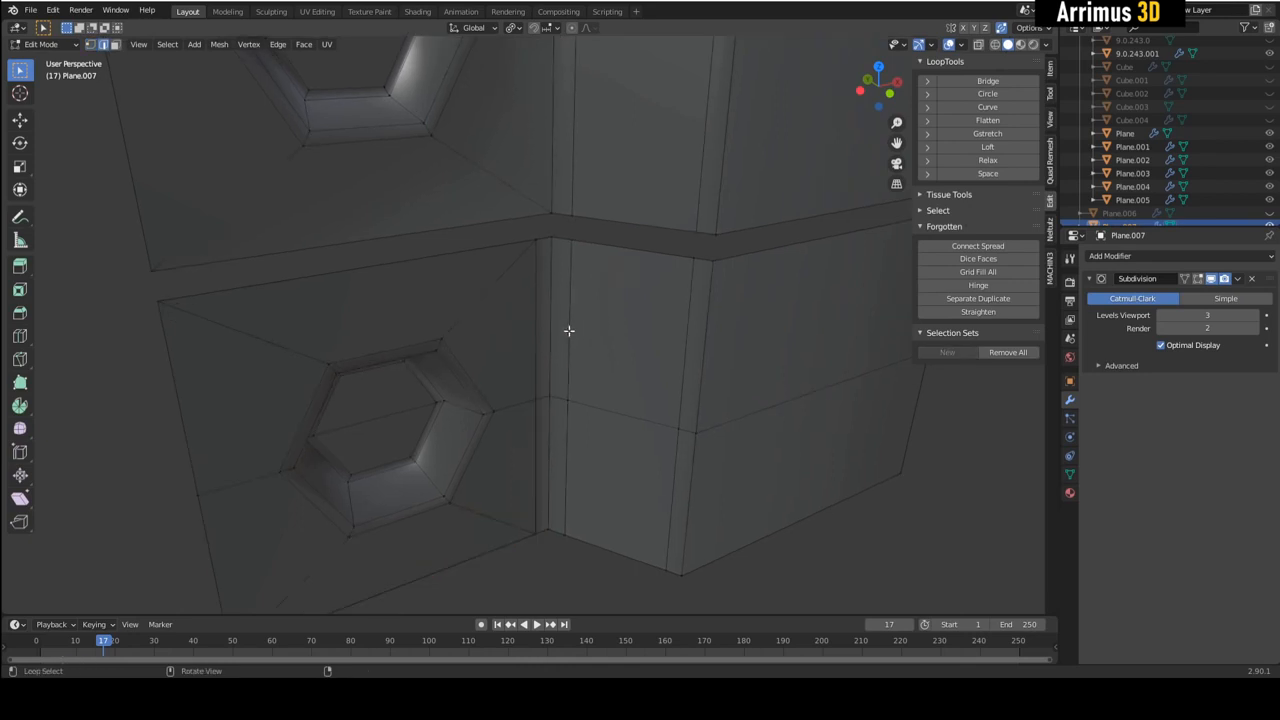
left_click(568, 329, "alt")
key("ctrl+x")
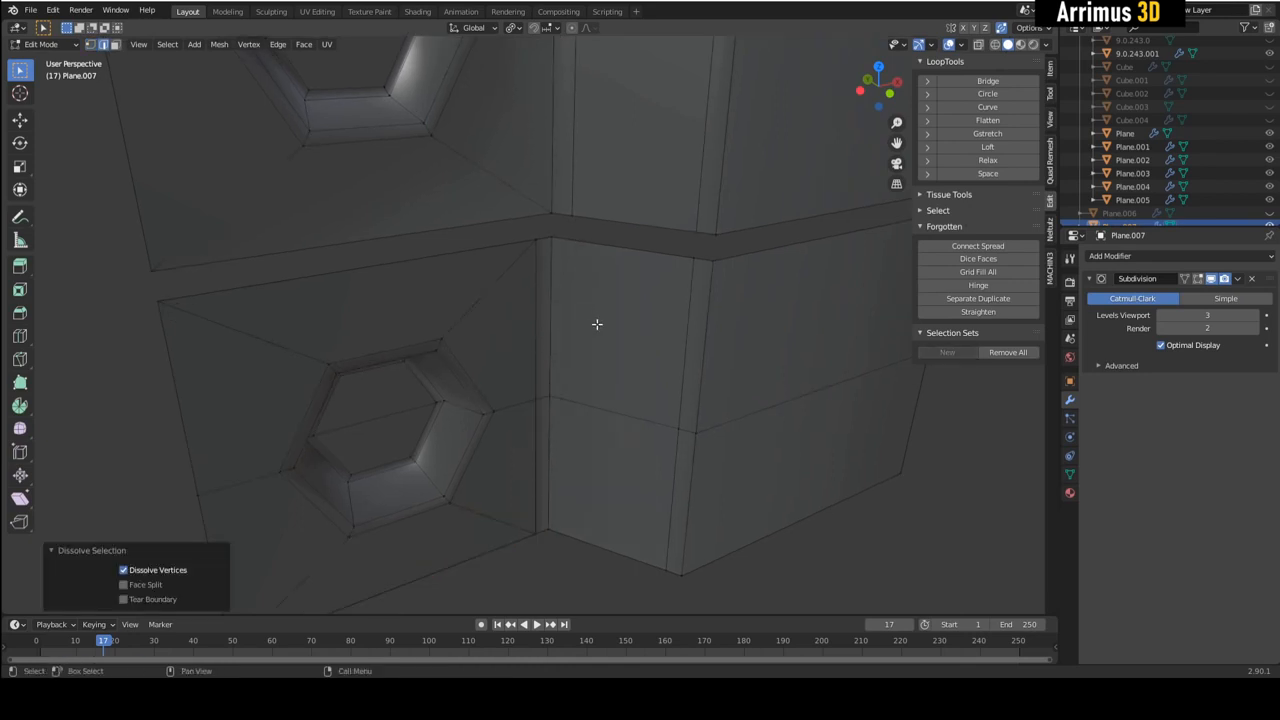
- Select the loop of faces surrounding the lower panel's hexagonal recess and switch to vertex selection
middle_click_drag(597, 323, 574, 368, "shift")
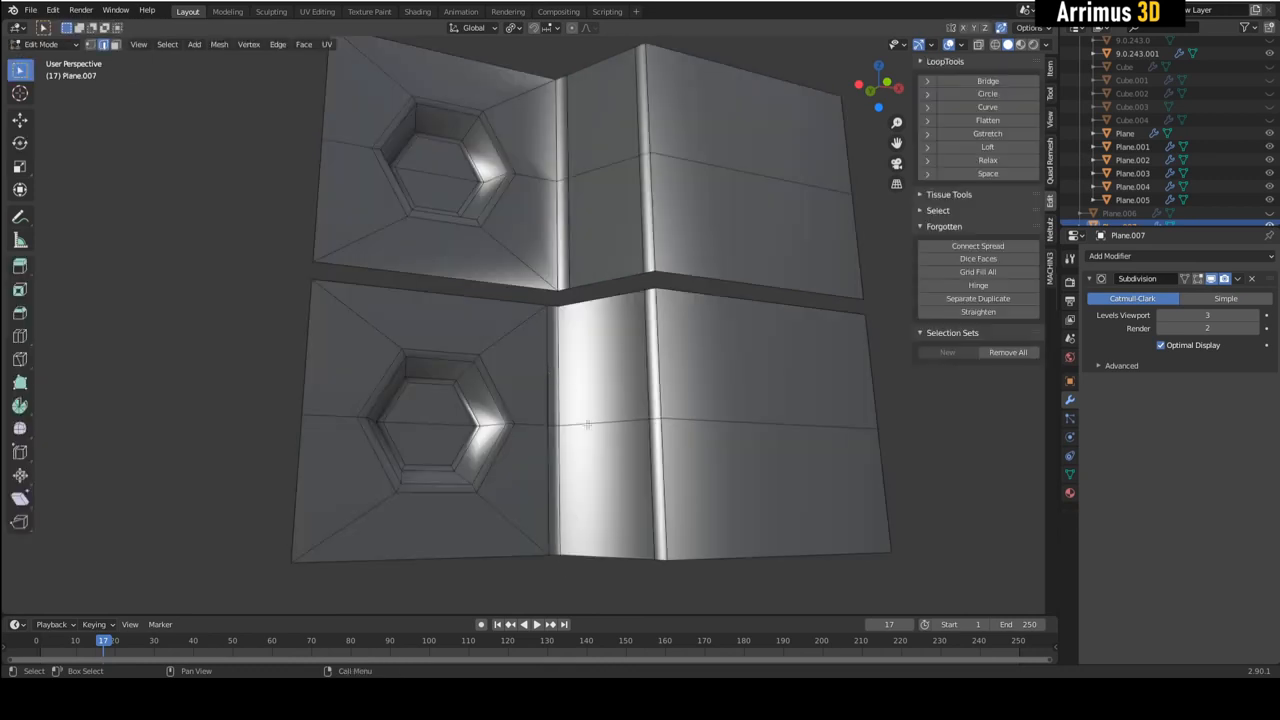
middle_click_drag(586, 303, 575, 310)
scroll(563, 371, "up", 2)
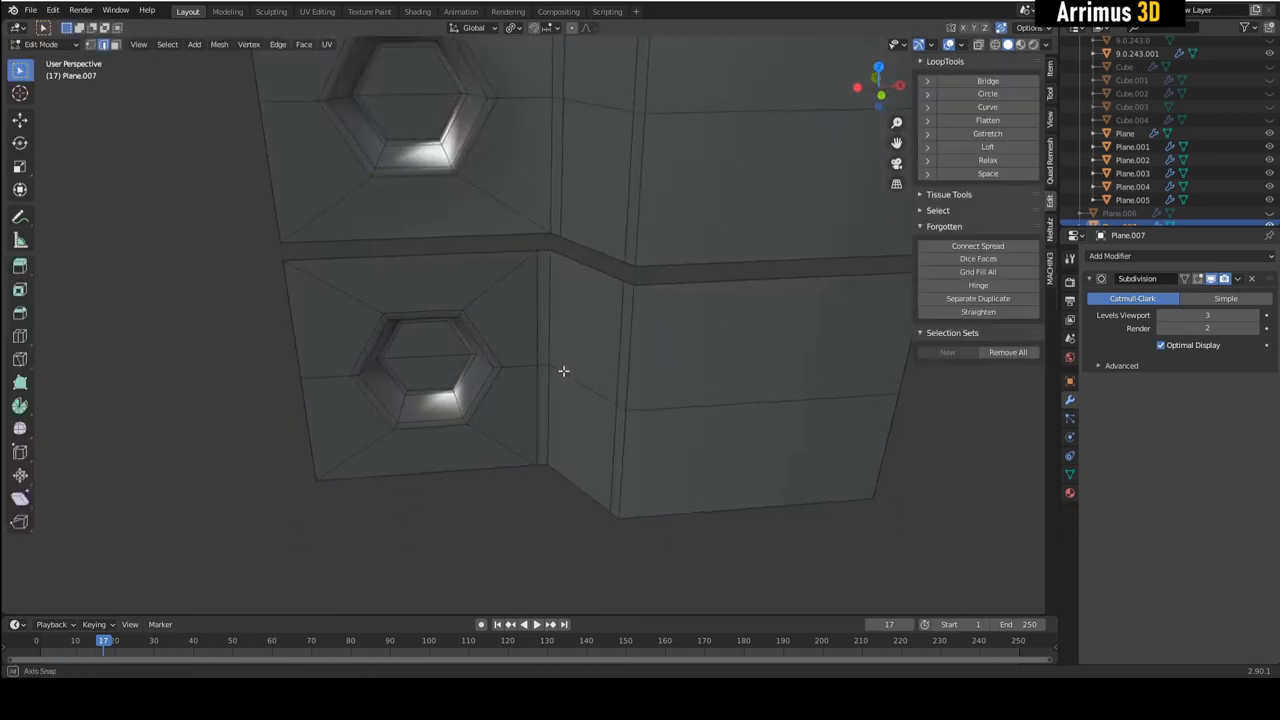
middle_click_drag(563, 371, 571, 325)
scroll(511, 272, "up", 3)
key("3")
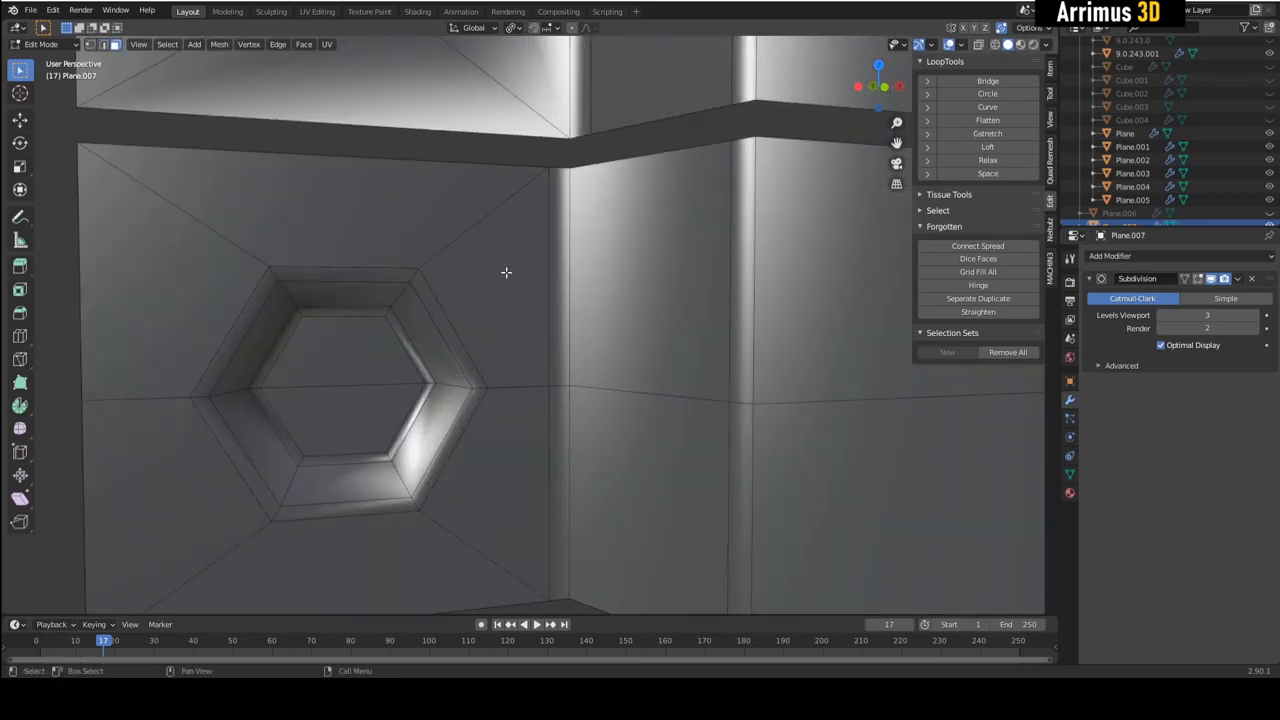
mouse_move(596, 200)
middle_mouse_down()
mouse_move(554, 280)
mouse_move(557, 323)
middle_mouse_up()
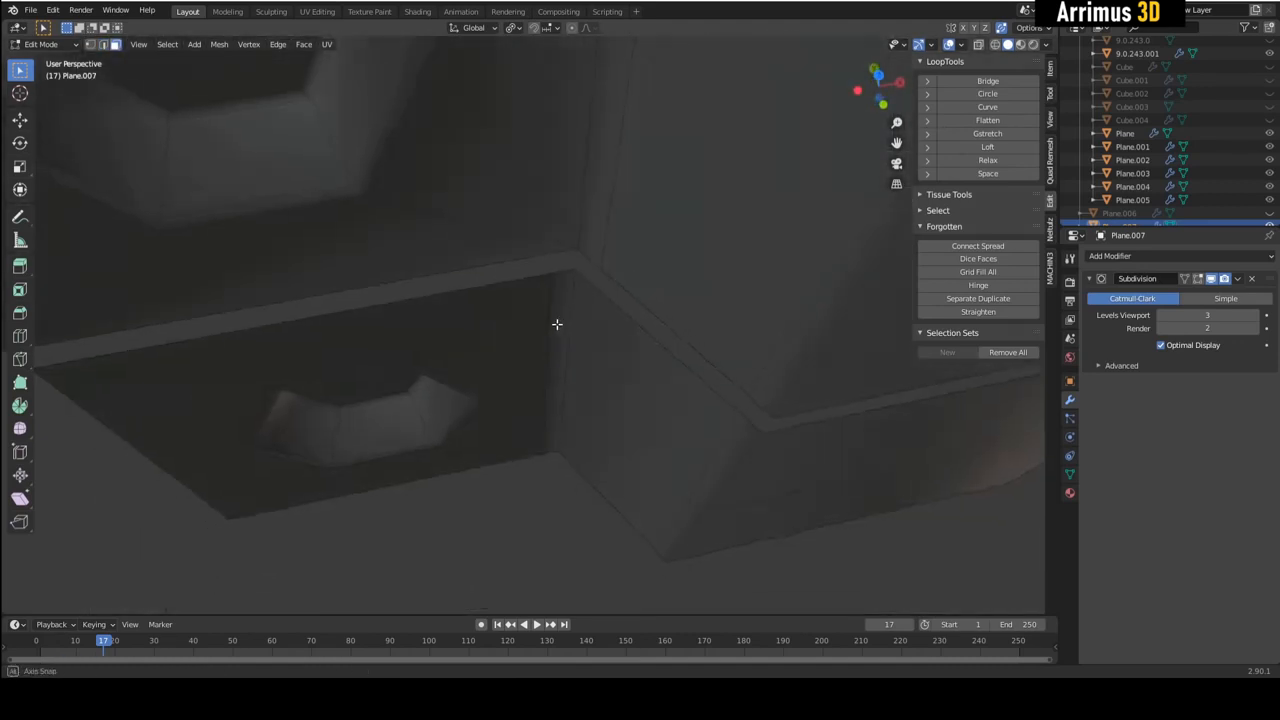
middle_click_drag(649, 399, 543, 261)
left_click(451, 257, "alt")
middle_click_drag(454, 258, 421, 269)
key("1")
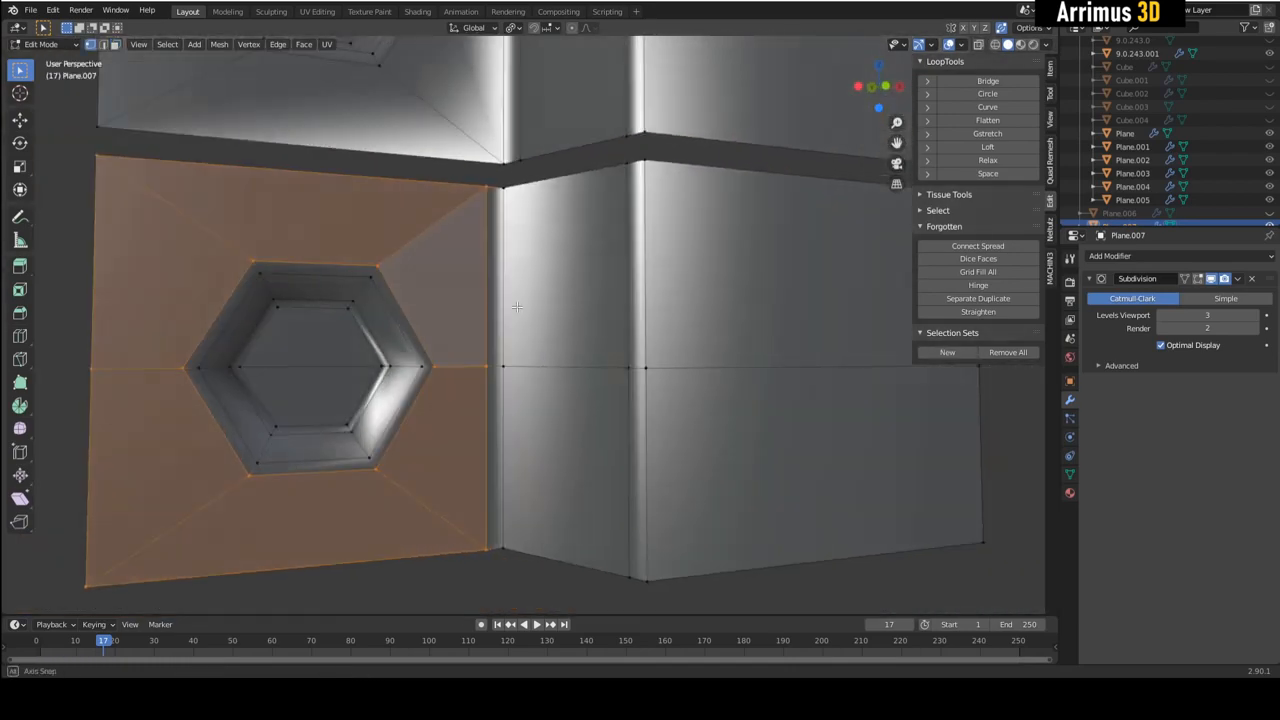
- Knife a horizontal cut from the recess's upper corner nearest the bend across both bends to the lower panel's far edge
key("k")
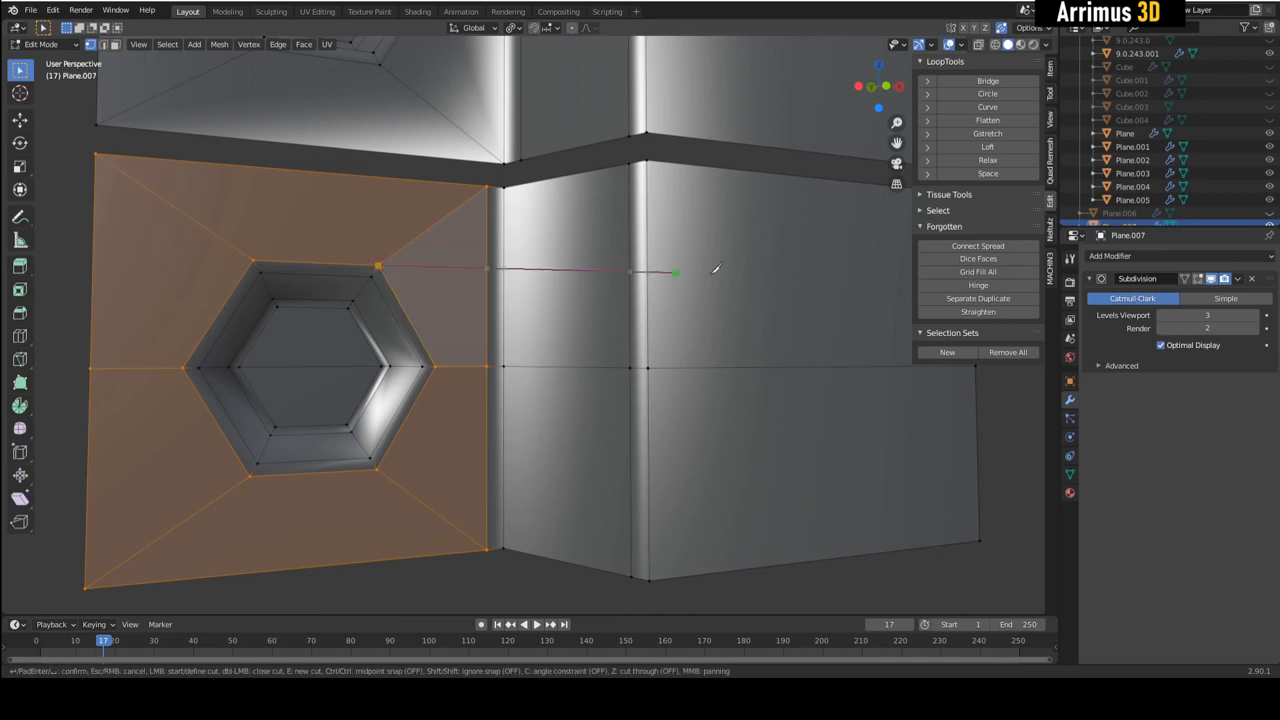
middle_click_drag(715, 268, 600, 260)
key("Return")
middle_click_drag(216, 450, 251, 398, "shift")
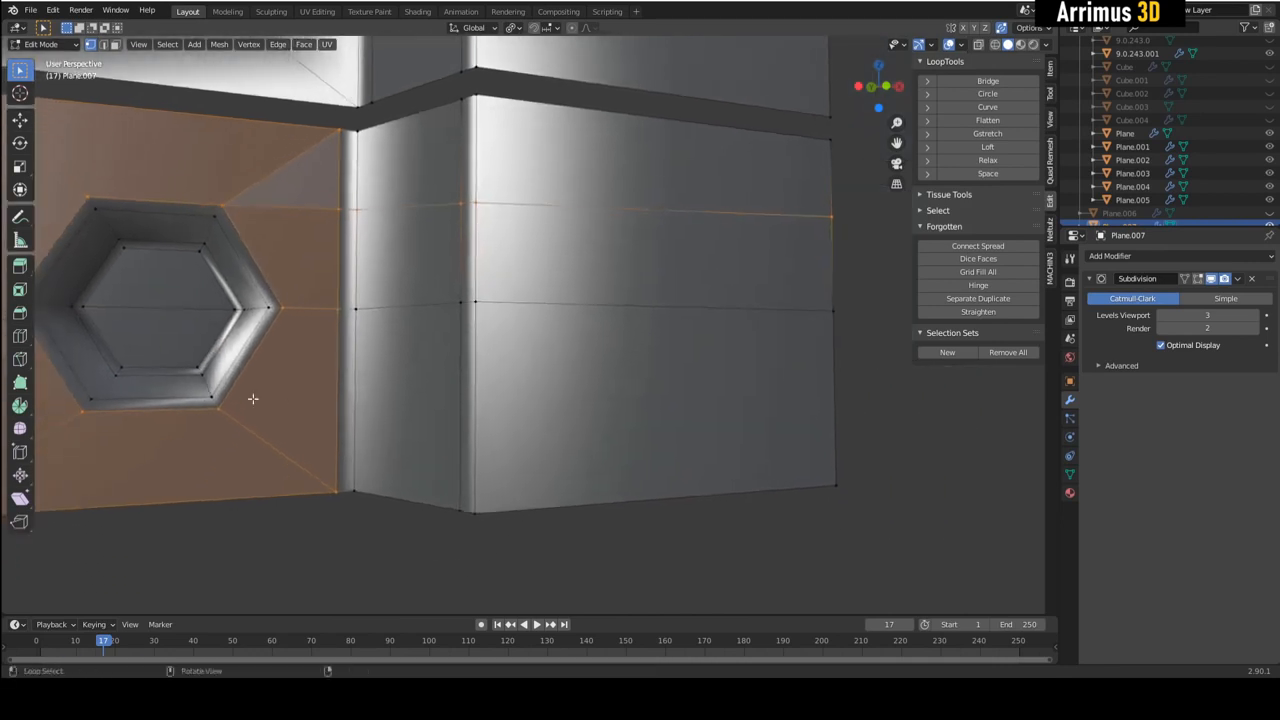
- Knife a horizontal cut from the recess's lower corner nearest the bend across both bends to the lower panel's far edge
key("k")
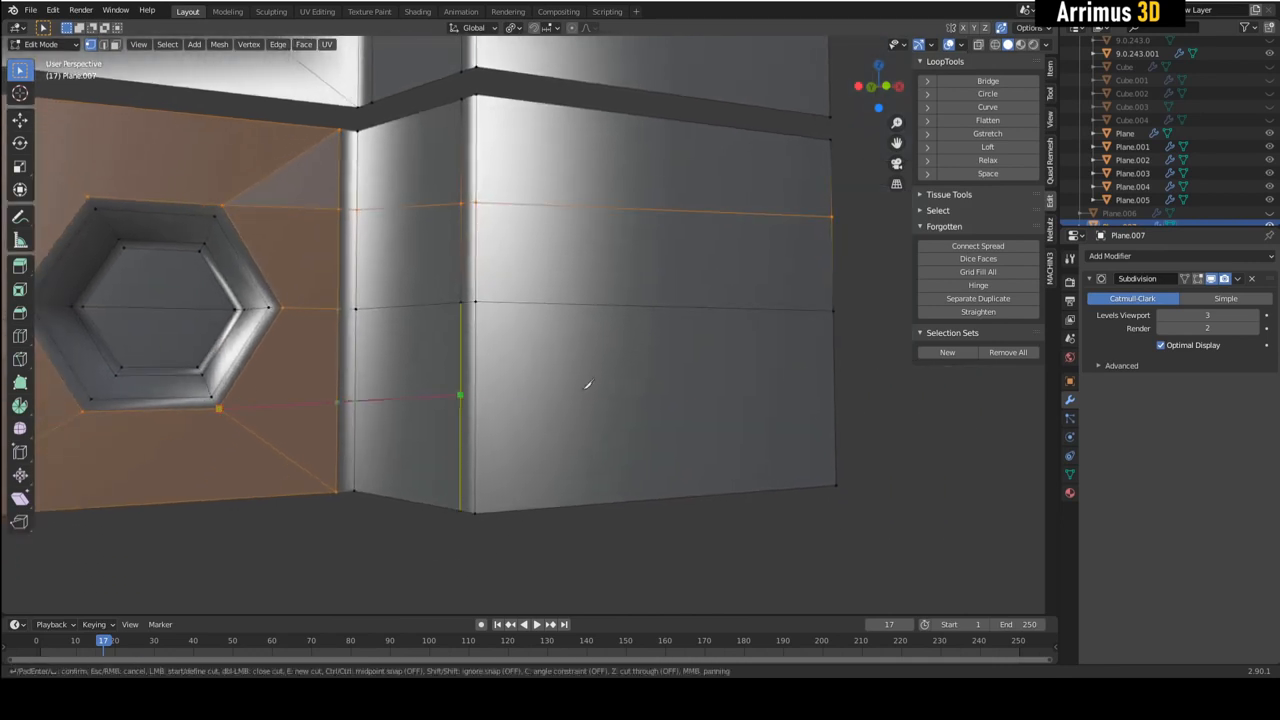
left_click(834, 394)
key("Return")
middle_click_drag(200, 415, 479, 400, "shift")
- Knife vertical cuts from the recess's lower and upper corners nearest the bend to the lower panel's bottom and top borders
key("k")
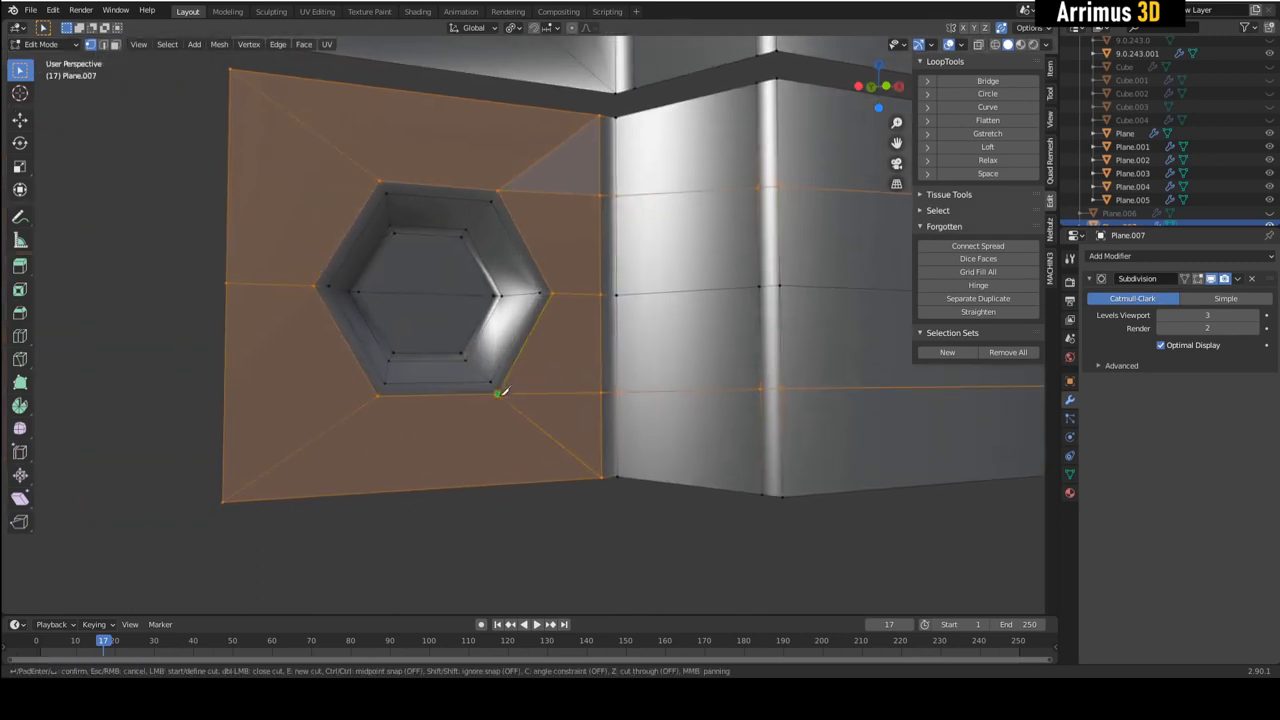
left_click(499, 485)
key("Return")
middle_click_drag(499, 260, 480, 366, "shift")
key("k")
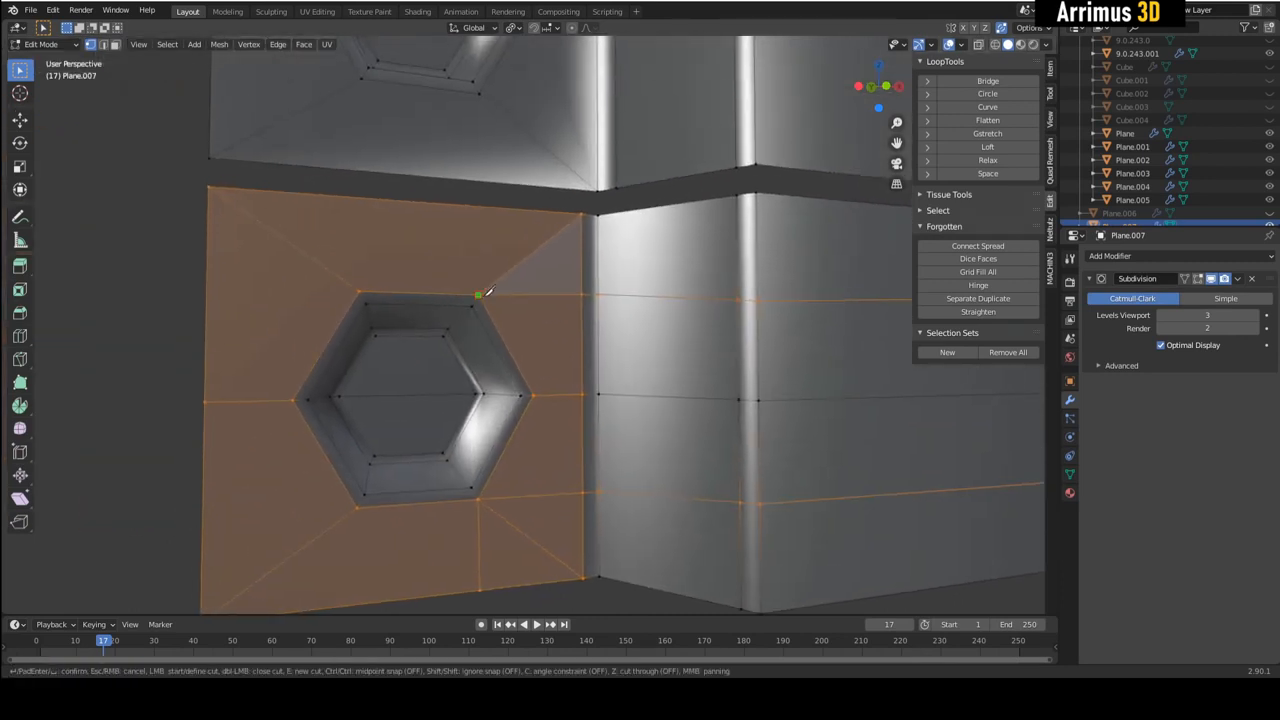
left_click(580, 214)
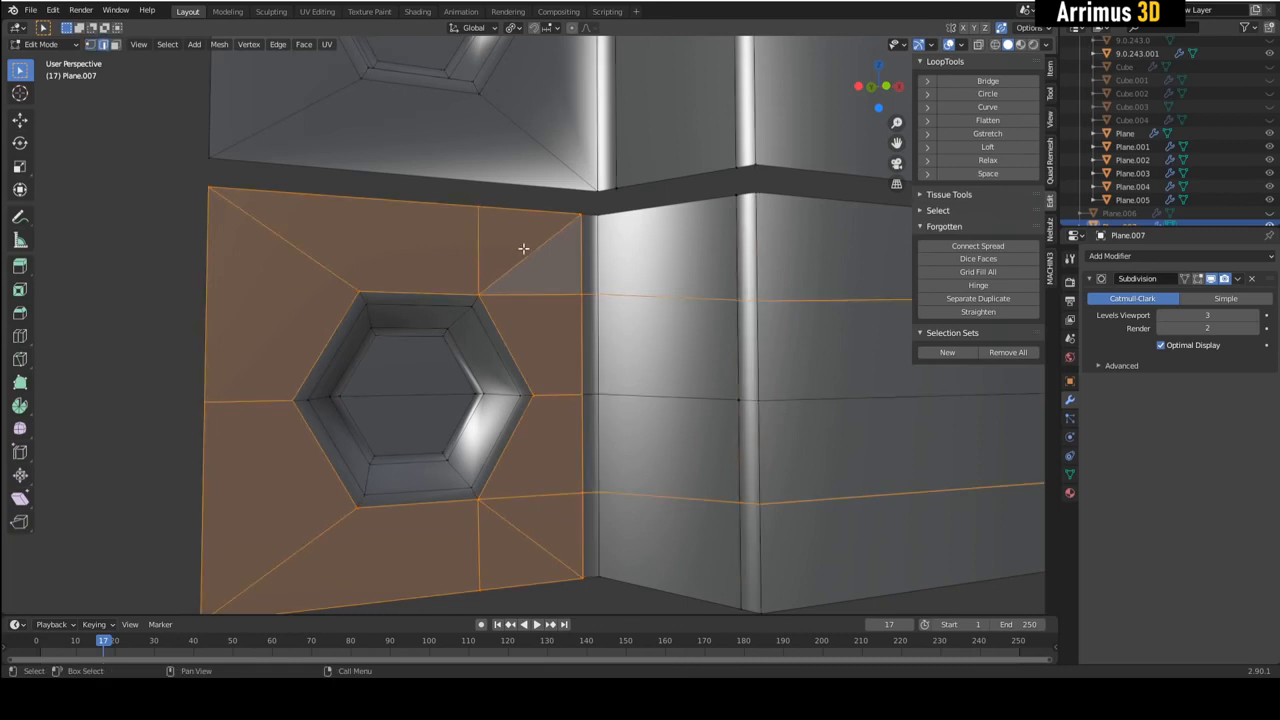
key("Return")
- Dissolve the two diagonal edges running from the lower panel's recess to the bend's upper and lower ends
left_click(522, 526, "ctrl")
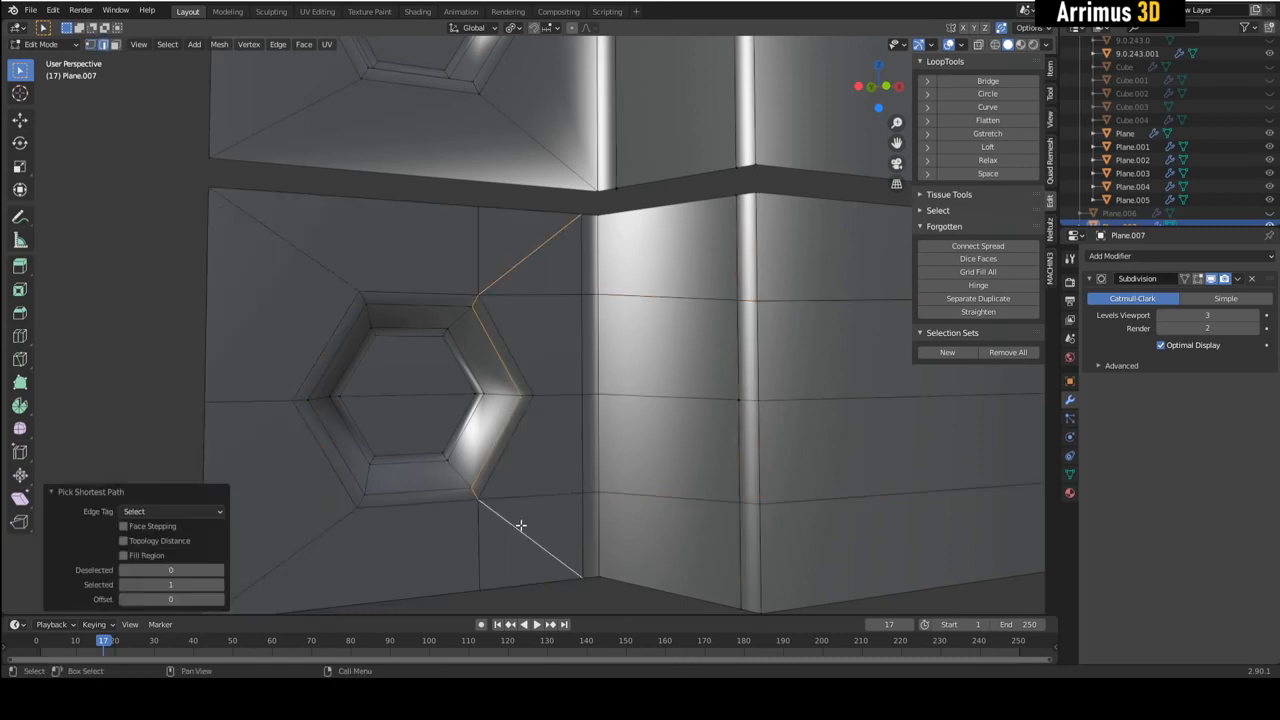
left_click(522, 526)
left_click(534, 254, "shift")
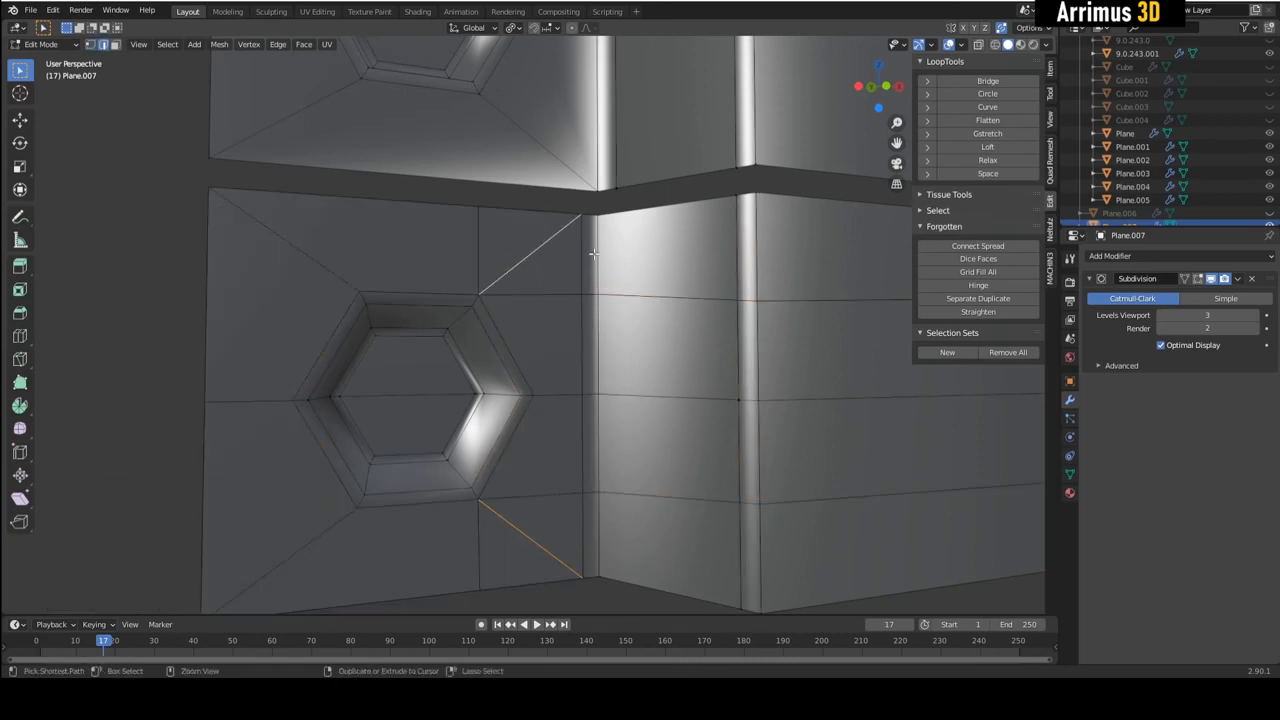
key("ctrl+x")
middle_click_drag(575, 325, 490, 334, "shift")
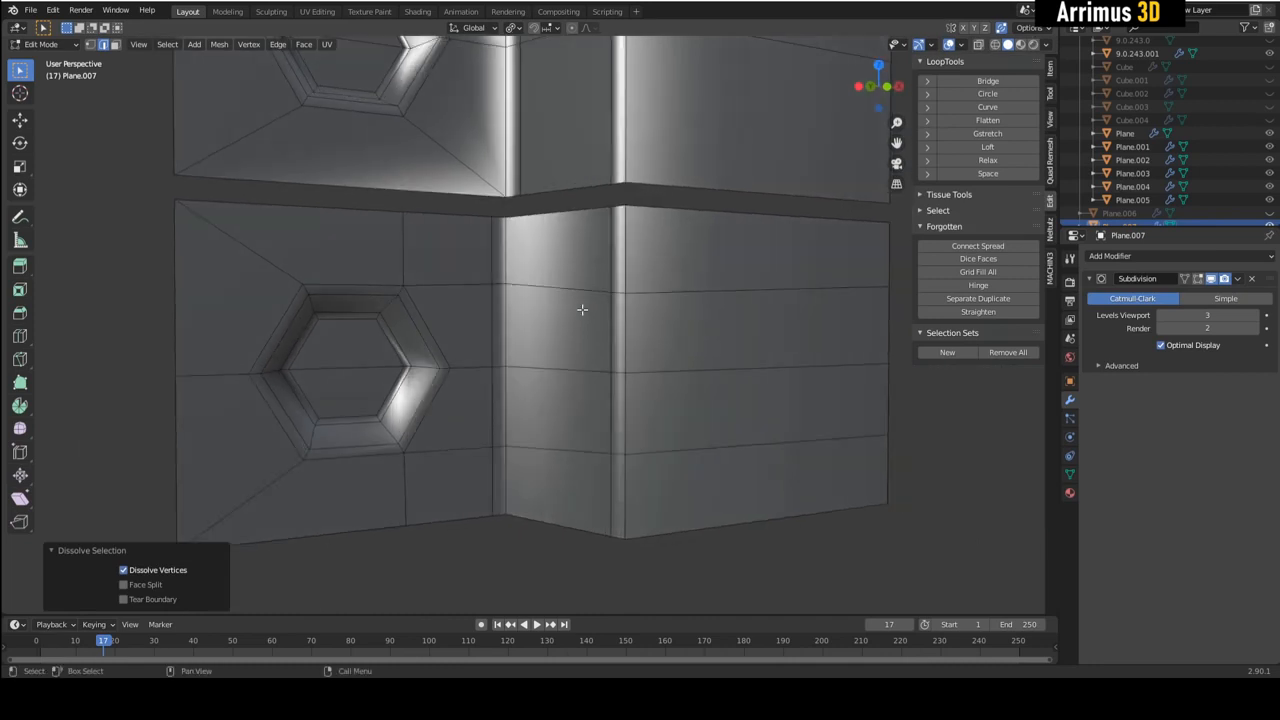
- Dissolve the lower panel's vertical support loop on the recess side of the bend
scroll(498, 300, "down", 3)
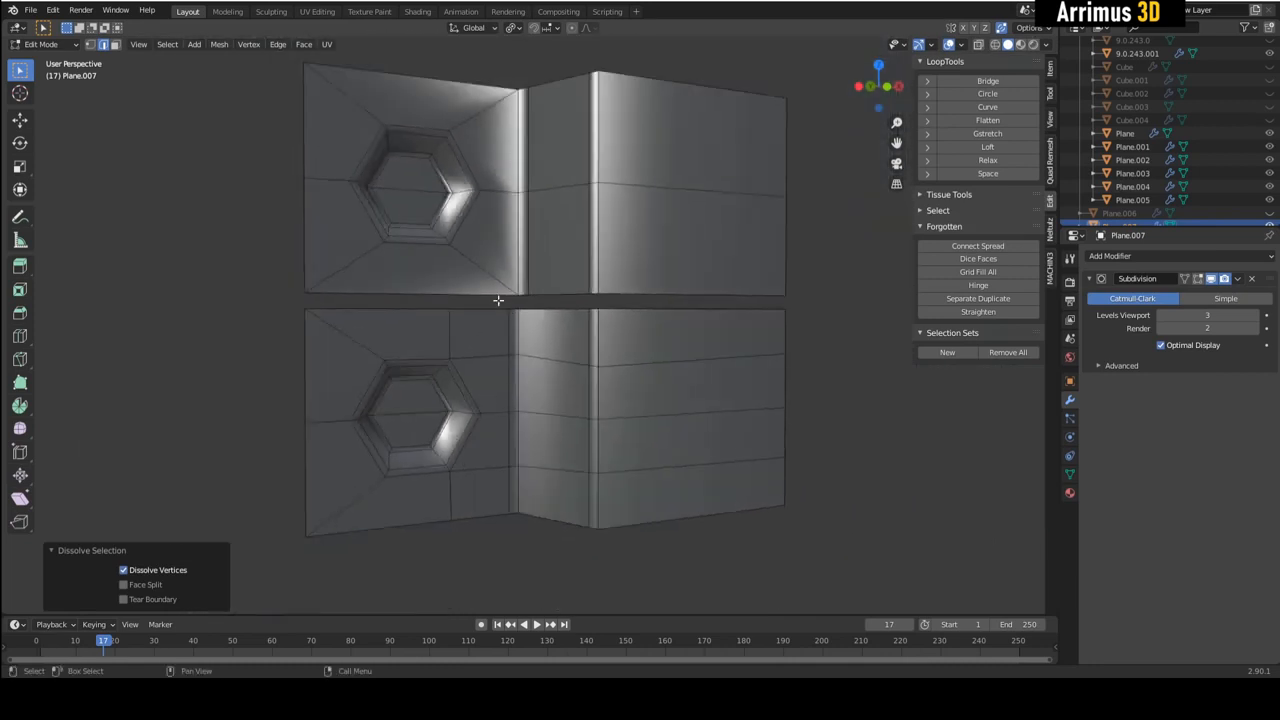
middle_click_drag(474, 409, 537, 274, "alt")
left_click(540, 243, "alt")
key("ctrl+x")
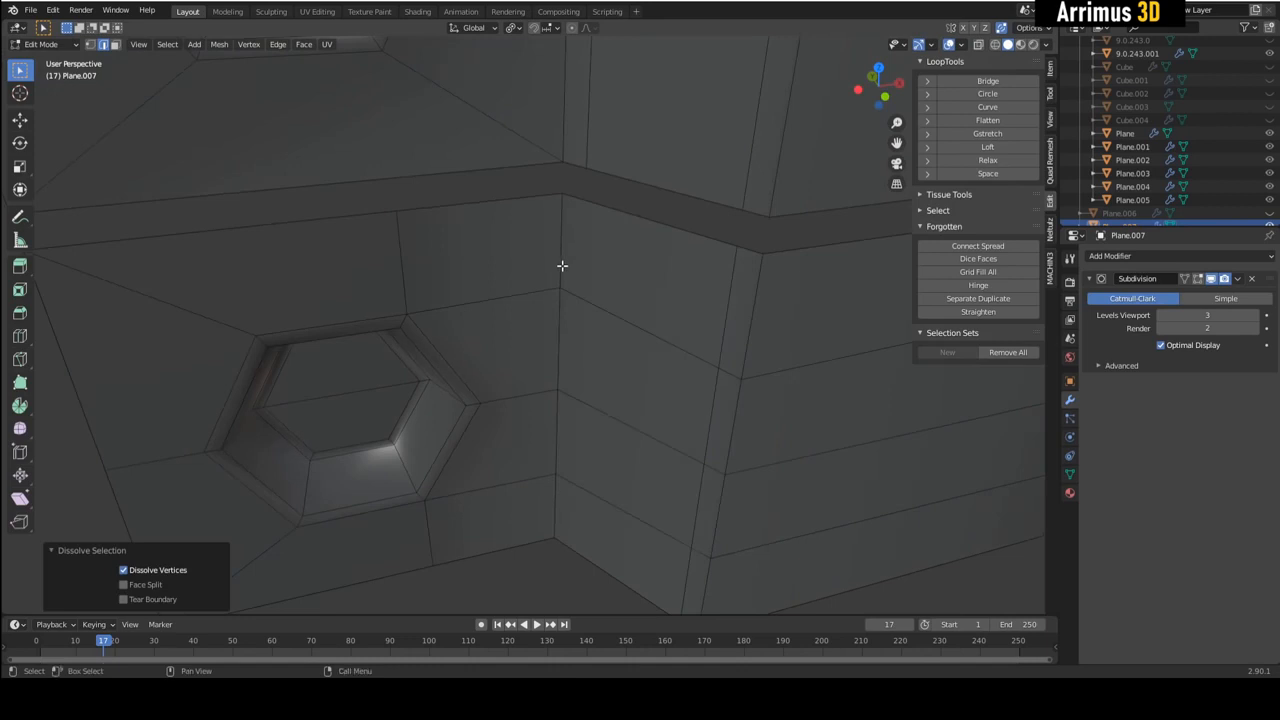
- Bevel the lower panel's bend edge beside the recess with 9 segments and a width of about 0.198 m
left_click(560, 263, "alt")
key("ctrl+b")
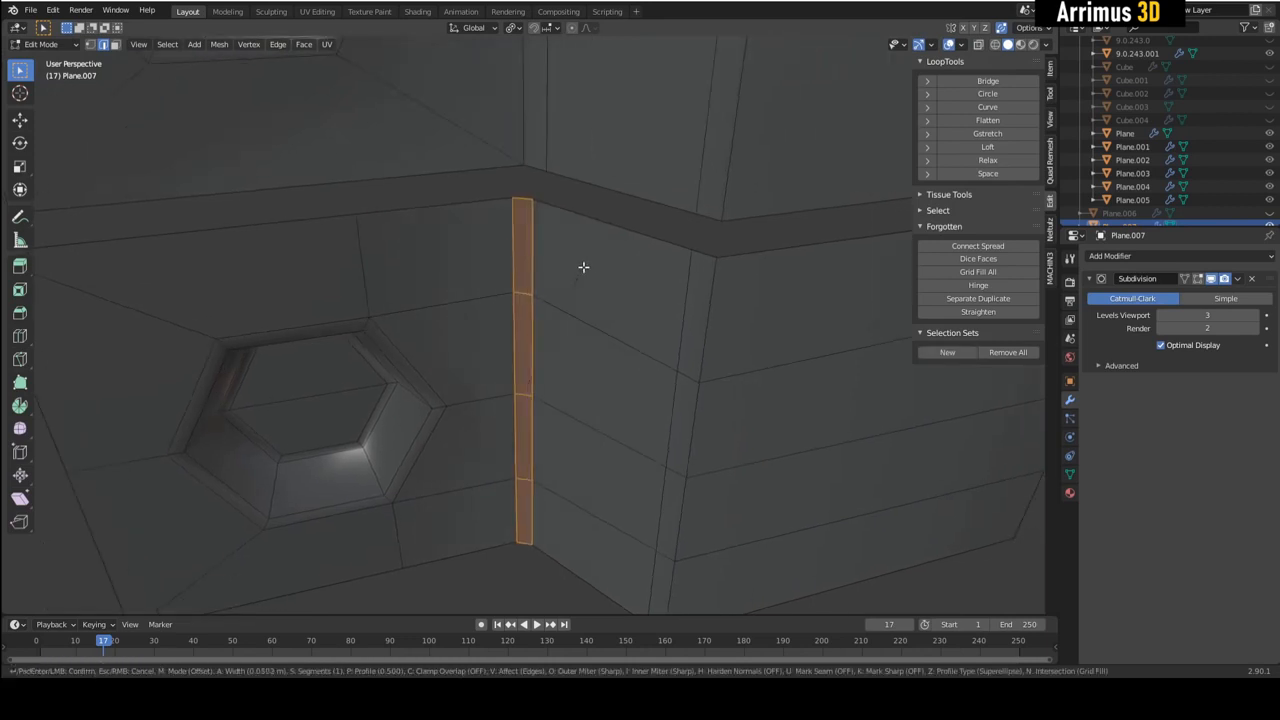
scroll(700, 277, "up", 8)
left_click(774, 294)
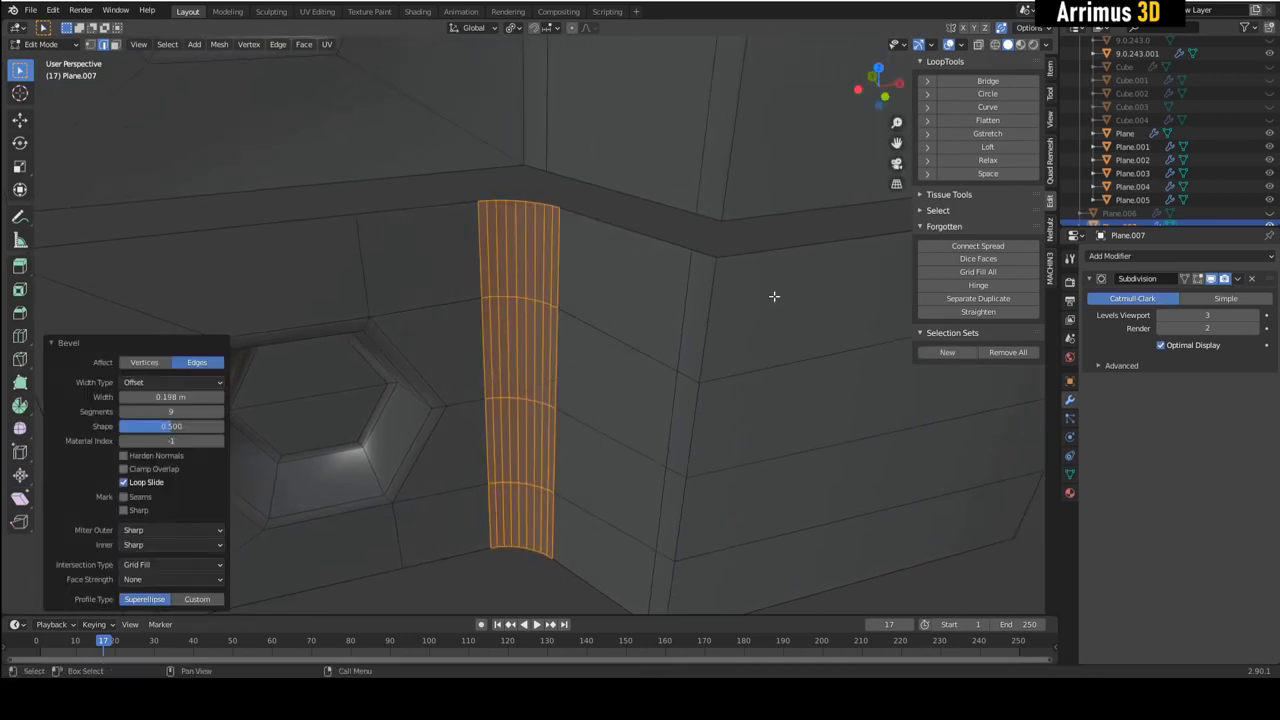
middle_click_drag(774, 294, 547, 480)
key("Tab")
key("Tab")
middle_click_drag(521, 304, 497, 277)
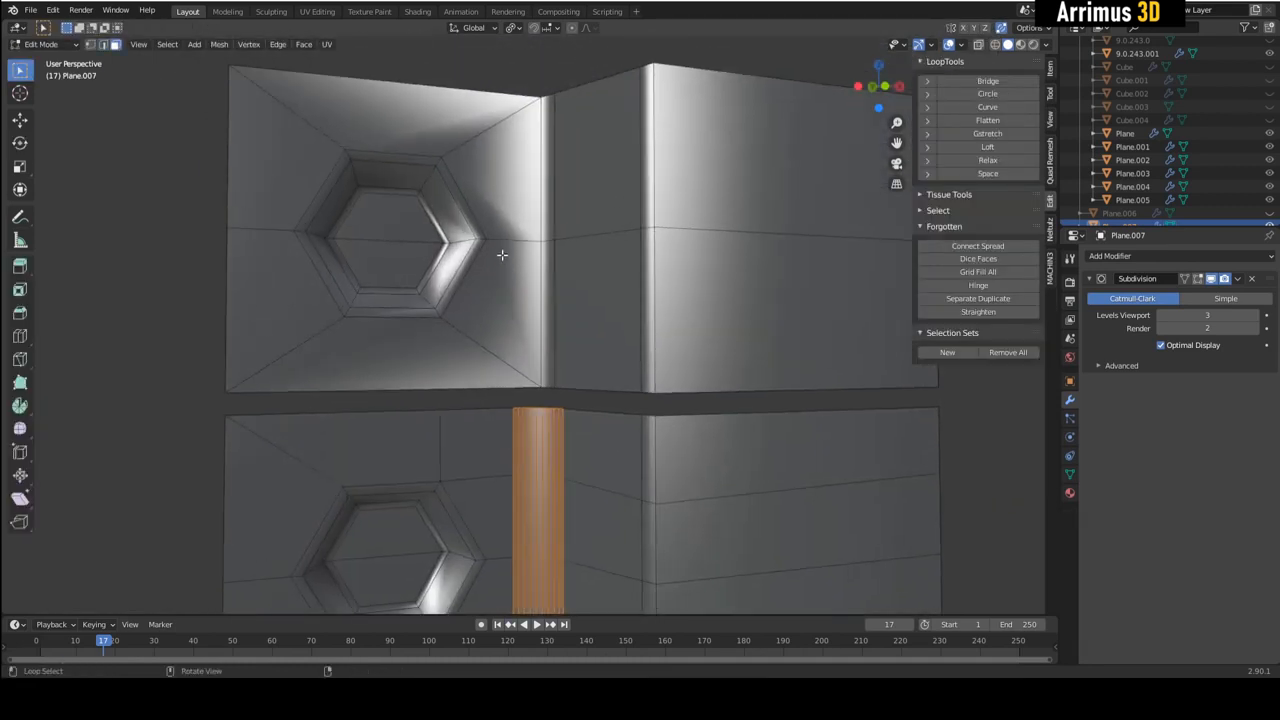
- Select the loop of faces around the upper panel's recess and compare it with the lower panel's bevelled bend
left_click(502, 255, "alt")
scroll(502, 255, "down", 3)
middle_click_drag(530, 210, 565, 162)
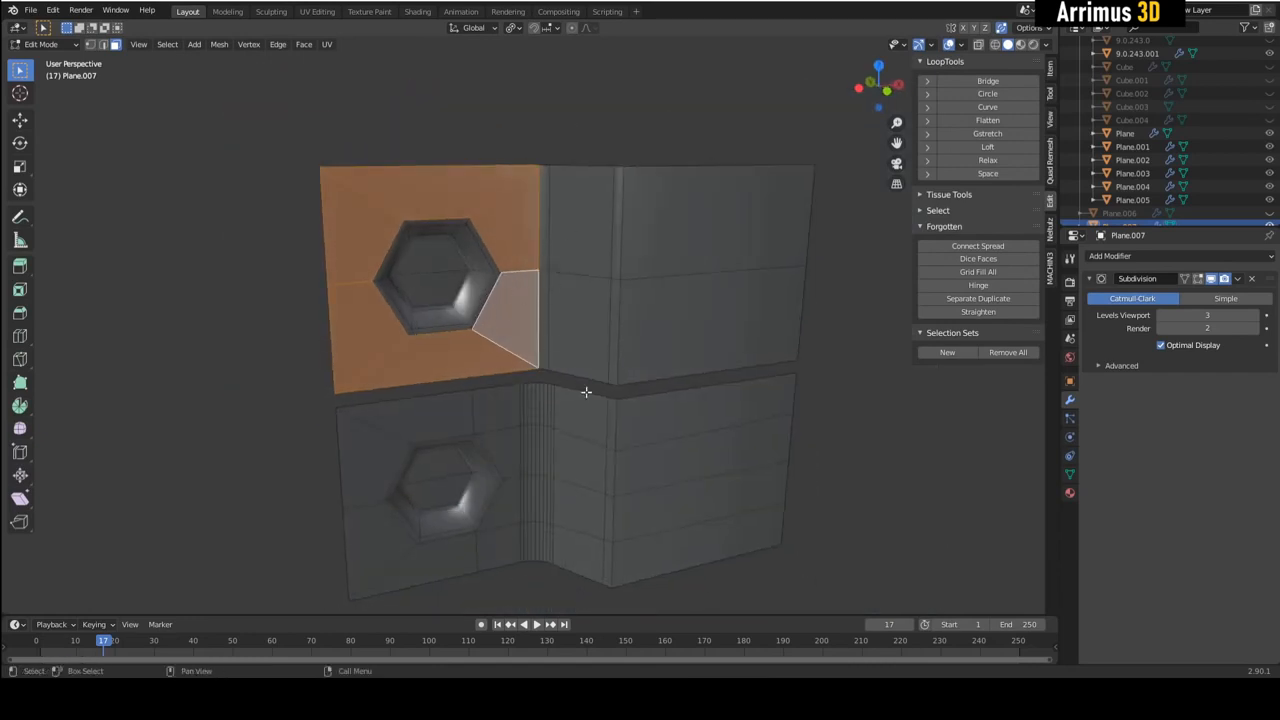
middle_click_drag(585, 391, 587, 346, "shift")
scroll(550, 306, "up", 2)
middle_click_drag(569, 413, 551, 317)
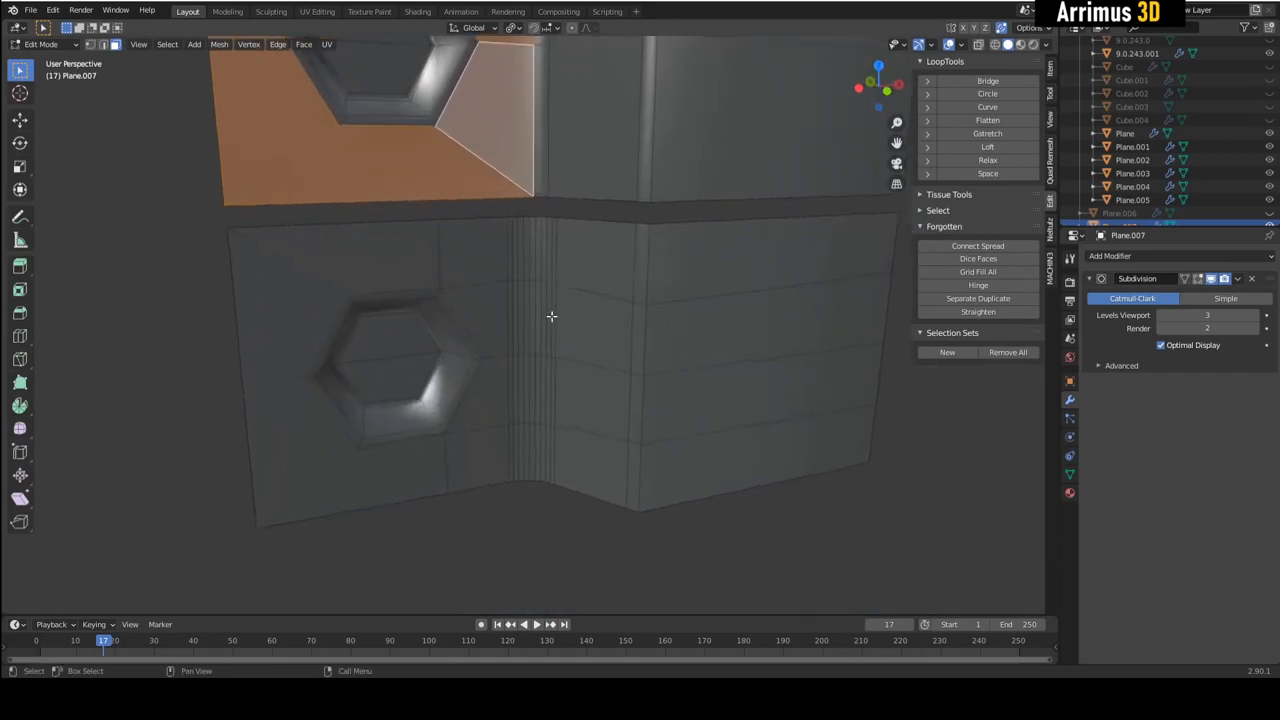
scroll(416, 264, "up", 1)
middle_click_drag(636, 262, 591, 331, "alt")
- Undo the bevel on the lower panel's bend edge beside the recess
left_click(591, 315, "alt")
key("ctrl+z")
key("ctrl+z")
key("ctrl+z")
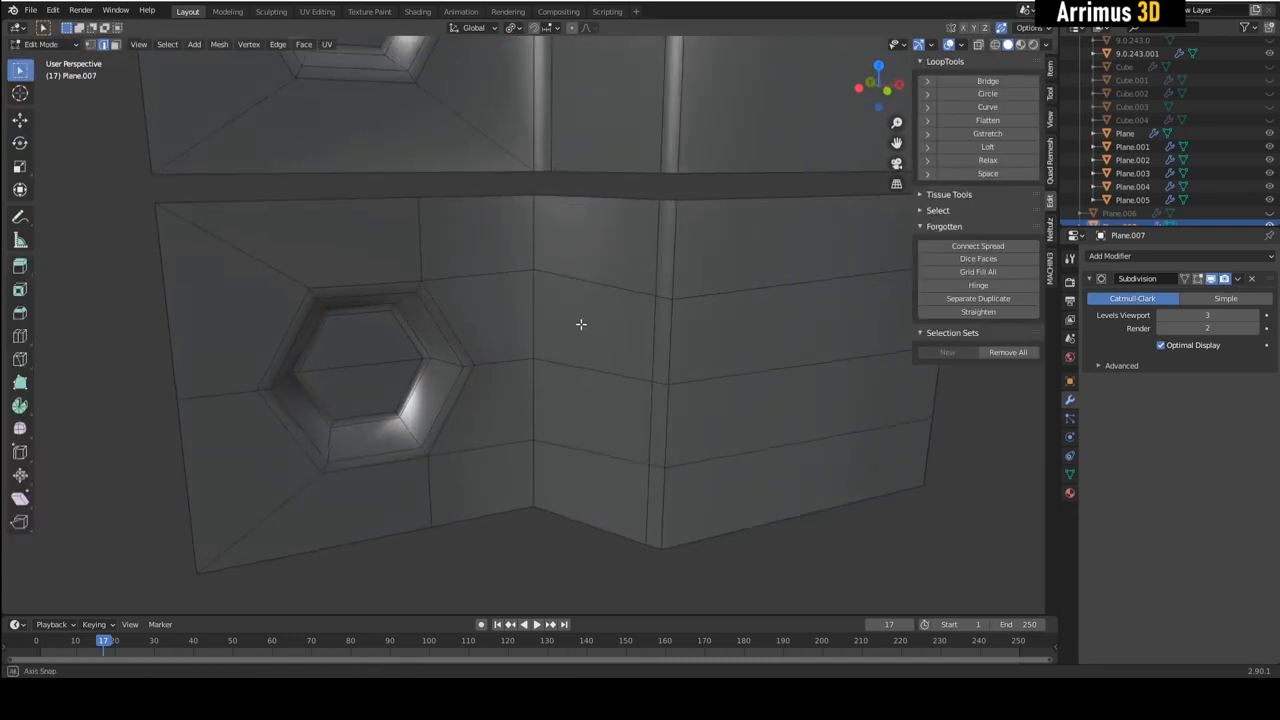
- Add a loop cut in the lower panel's middle strip, slide it close to the bend beside the recess, and check the shading
key("ctrl+r")
left_click(568, 274)
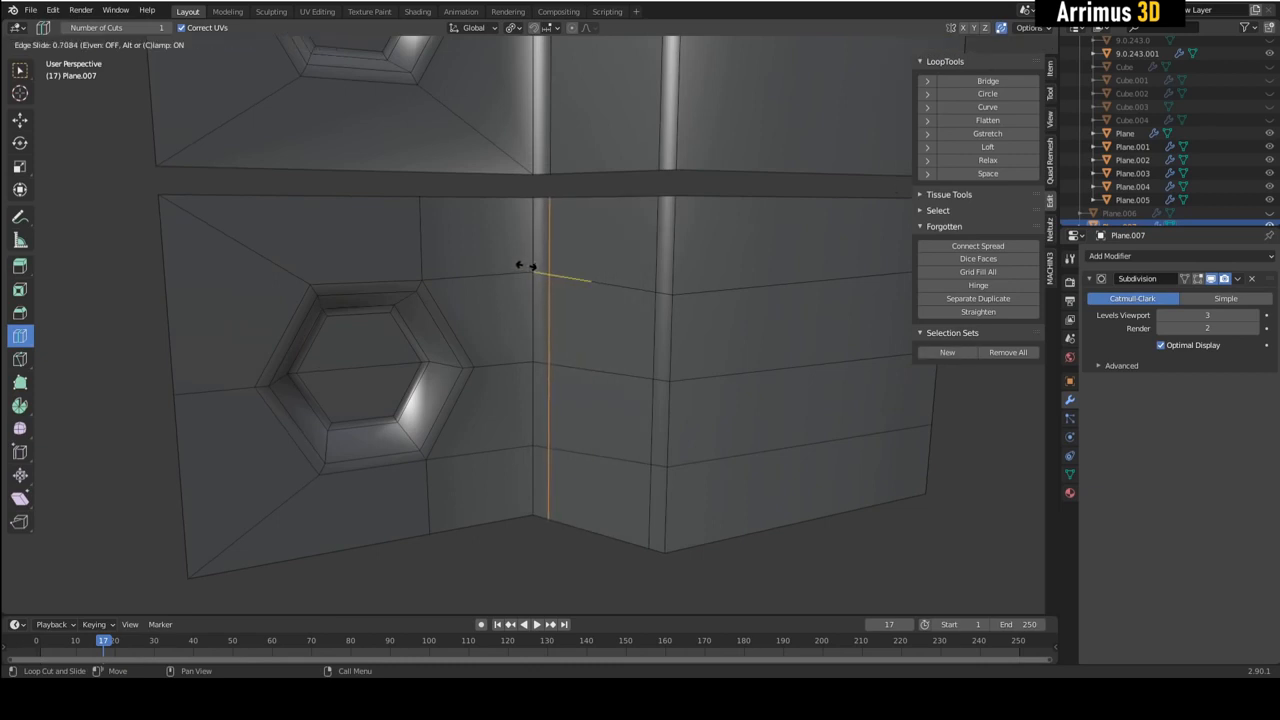
left_click(530, 268)
key("Tab")
scroll(552, 295, "down", 2)
mouse_move(592, 339)
middle_mouse_down()
mouse_move(578, 290)
mouse_move(609, 377)
mouse_move(589, 343)
middle_mouse_up()
- Duplicate all faces of the lower panel and move the copy about 2.144 m down along Z
key("Tab")
key("3")
left_click_drag(203, 531, 826, 274)
middle_click_drag(607, 342, 569, 272, "shift")
scroll(569, 272, "down", 1)
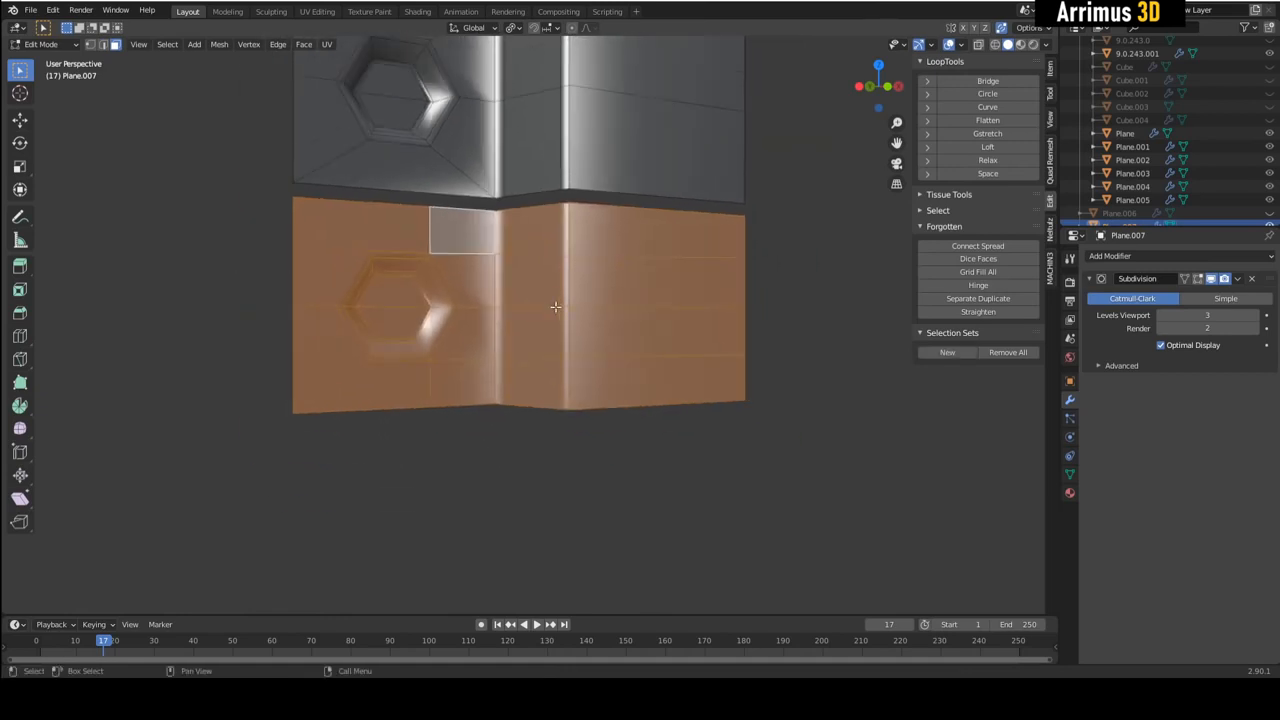
key("shift+d")
key("z")
left_click(534, 549)
middle_click_drag(711, 540, 771, 390, "shift")
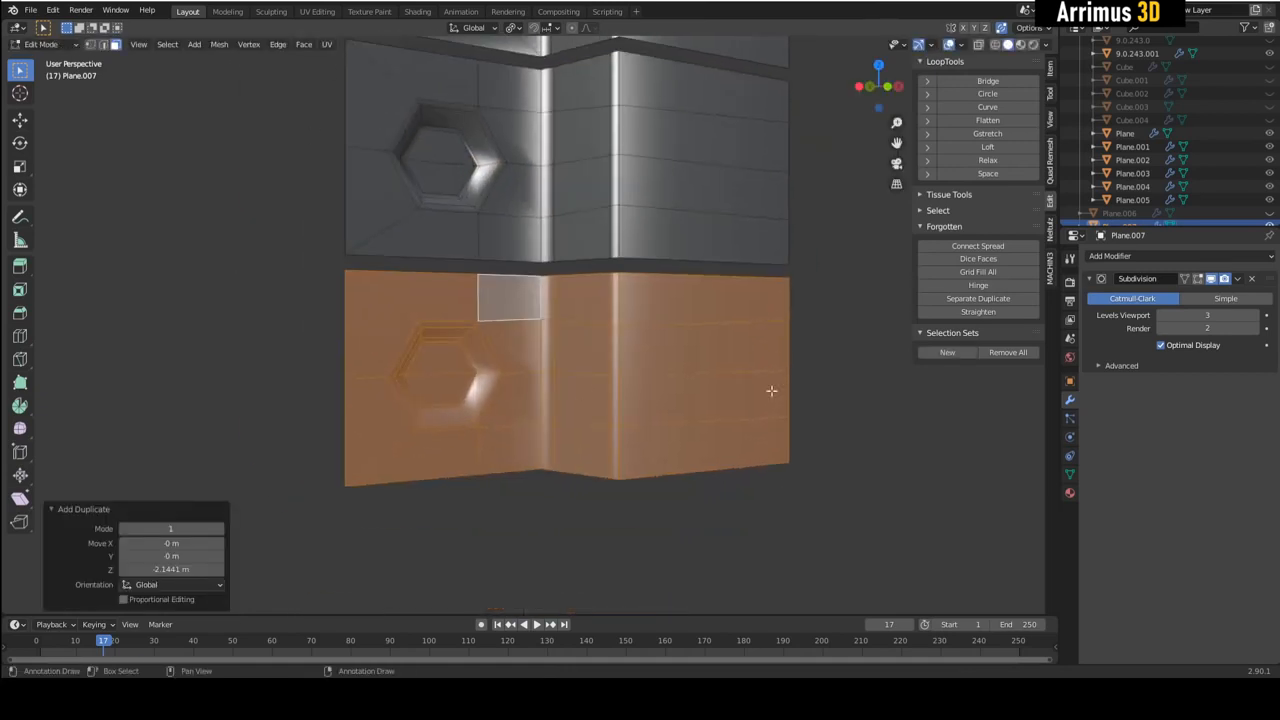
left_click(851, 457)
- Delete the faces of the middle panel, between the original top panel and the new copy
scroll(528, 352, "up", 2)
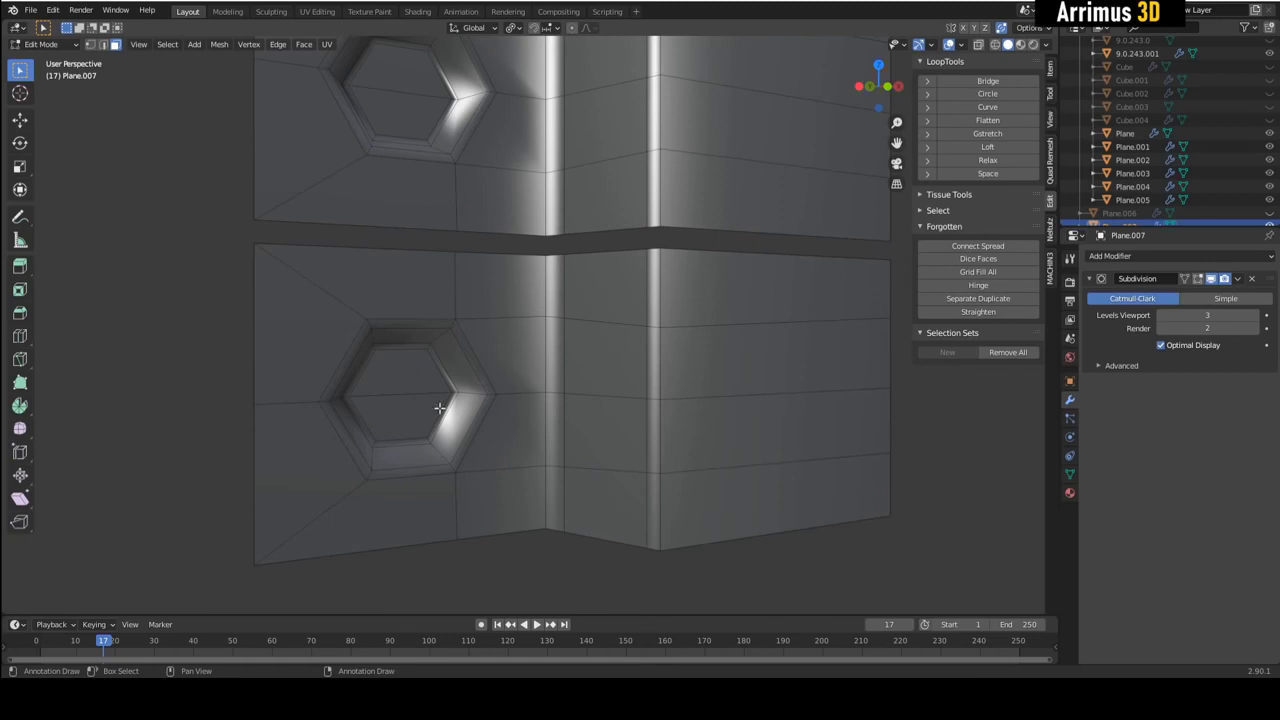
middle_click_drag(516, 246, 490, 436, "shift")
scroll(482, 268, "down", 1)
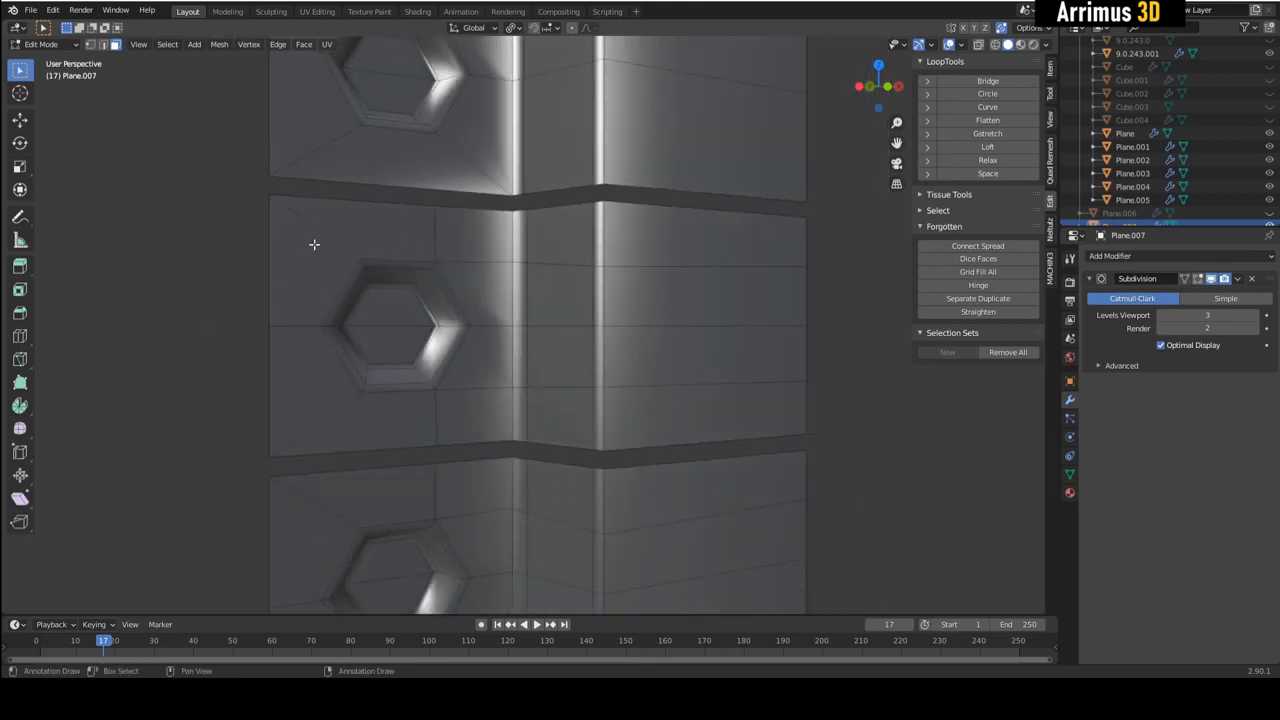
left_click_drag(210, 230, 791, 400)
key("x")
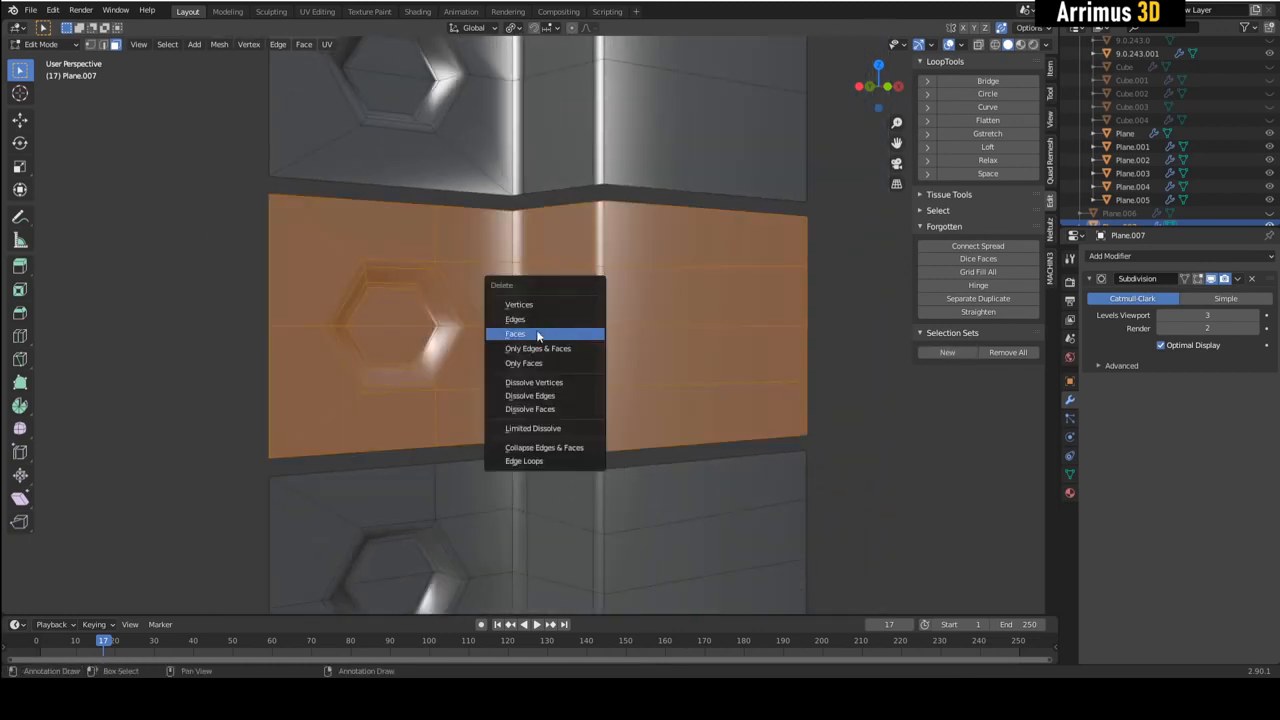
left_click(537, 331)
- Duplicate the top panel's faces and move the copy about 2.126 m down along Z into the empty gap
middle_click_drag(504, 232, 486, 402, "shift")
scroll(480, 390, "down", 1)
left_click_drag(240, 133, 770, 414)
middle_click_drag(533, 346, 529, 295, "shift")
key("alt+e")
left_click(529, 300)
left_click(532, 320)
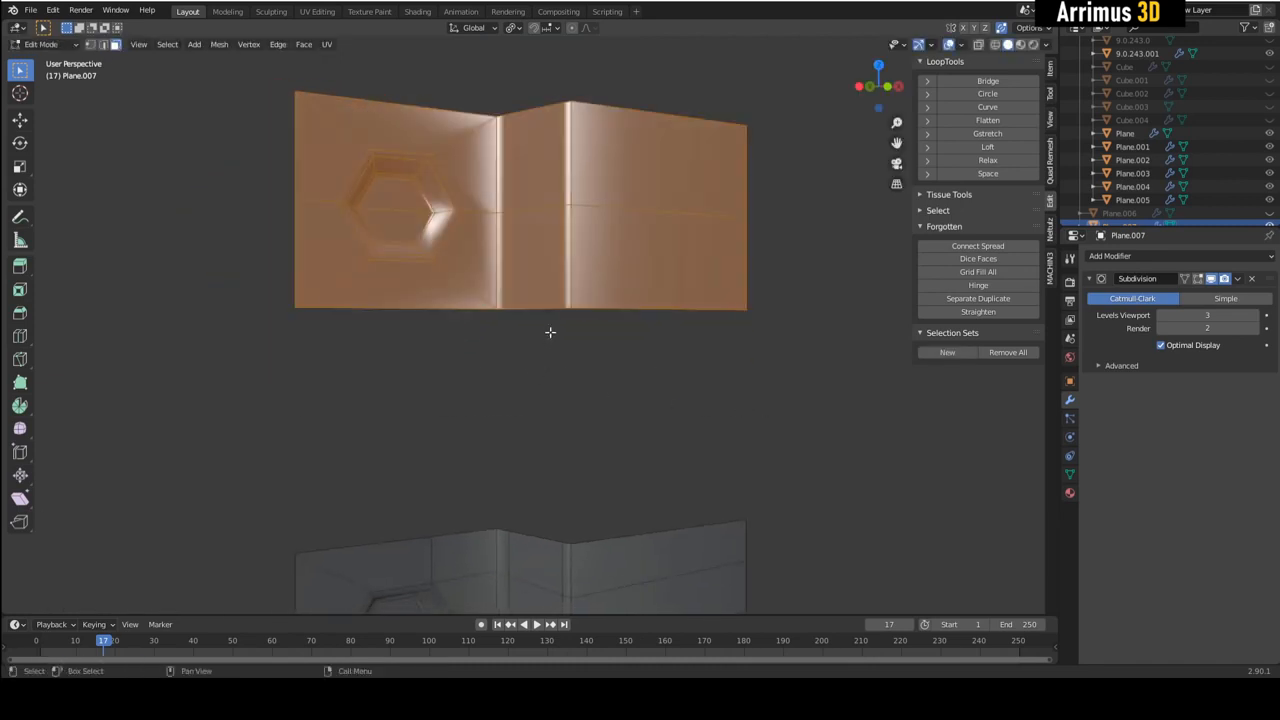
key("g")
key("z")
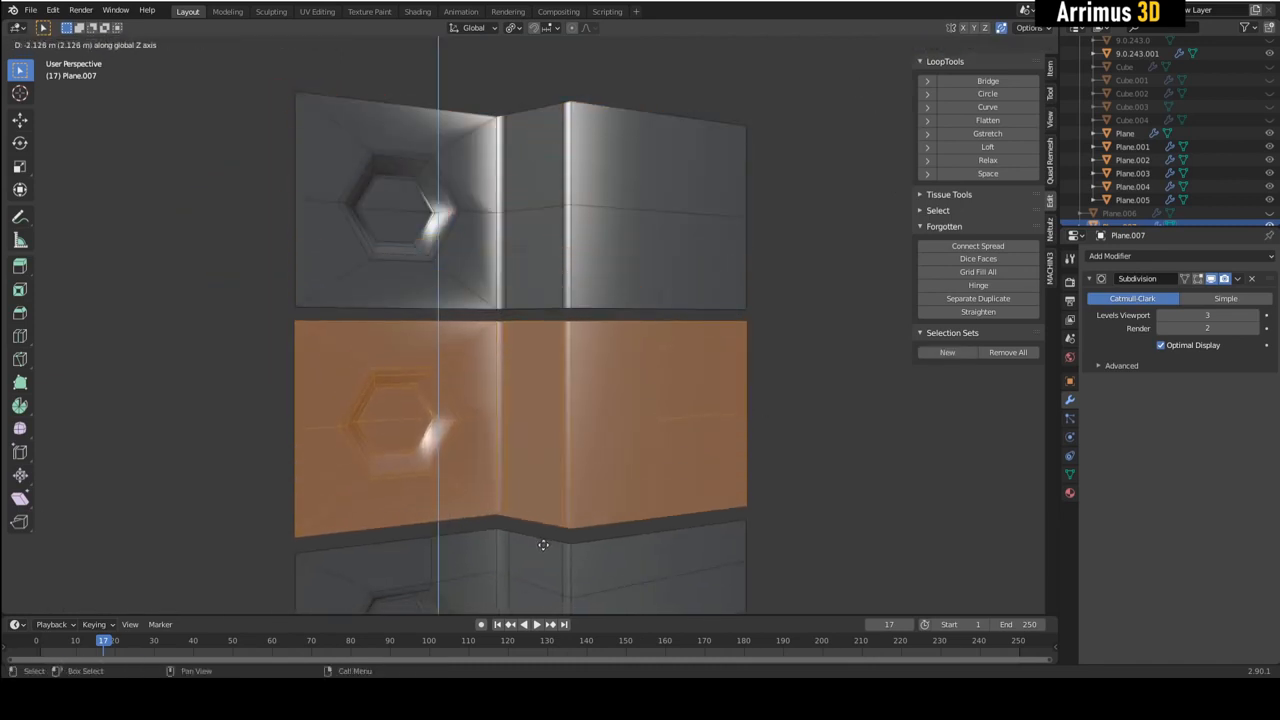
left_click(537, 534)
middle_click_drag(537, 534, 507, 455, "shift")
scroll(491, 338, "up", 2)
key("w")
middle_click_drag(491, 338, 448, 358)
middle_click_drag(220, 360, 275, 351)
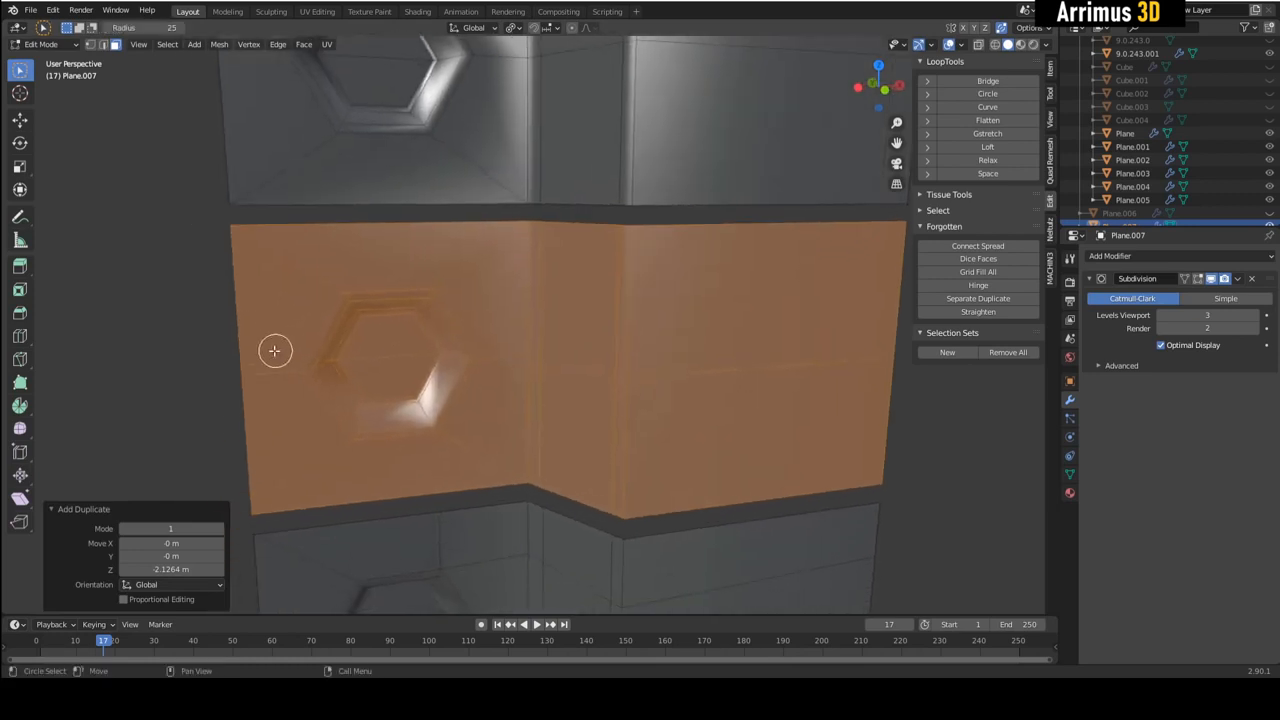
key("w")
key("w")
key("w")
- Knife a vertical cut through the middle panel from its lower to its upper border, just beside the bend on the recess side
middle_click_drag(471, 420, 526, 503)
key("k")
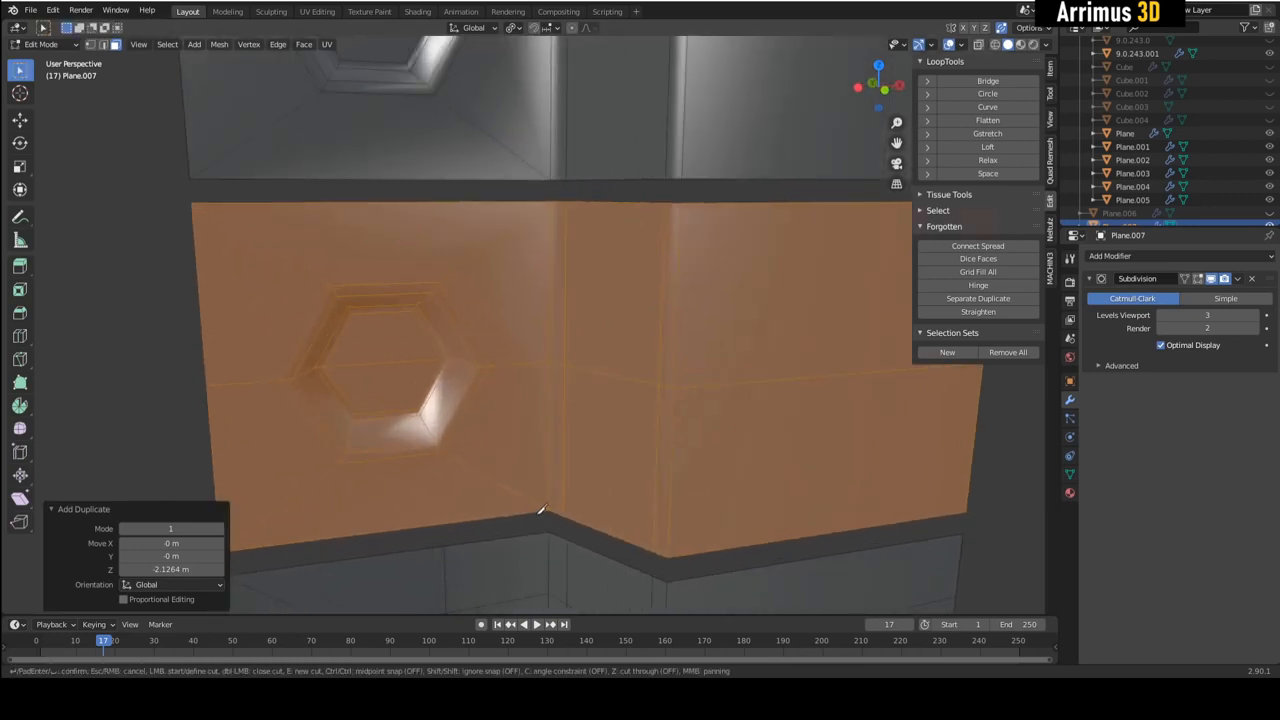
left_click(532, 203)
key("Return")
middle_click_drag(539, 219, 541, 227, "shift")
- Slide the vertices where the middle panel's new cut crosses the upper and lower diagonals onto the outer border, with factor 1
key("1")
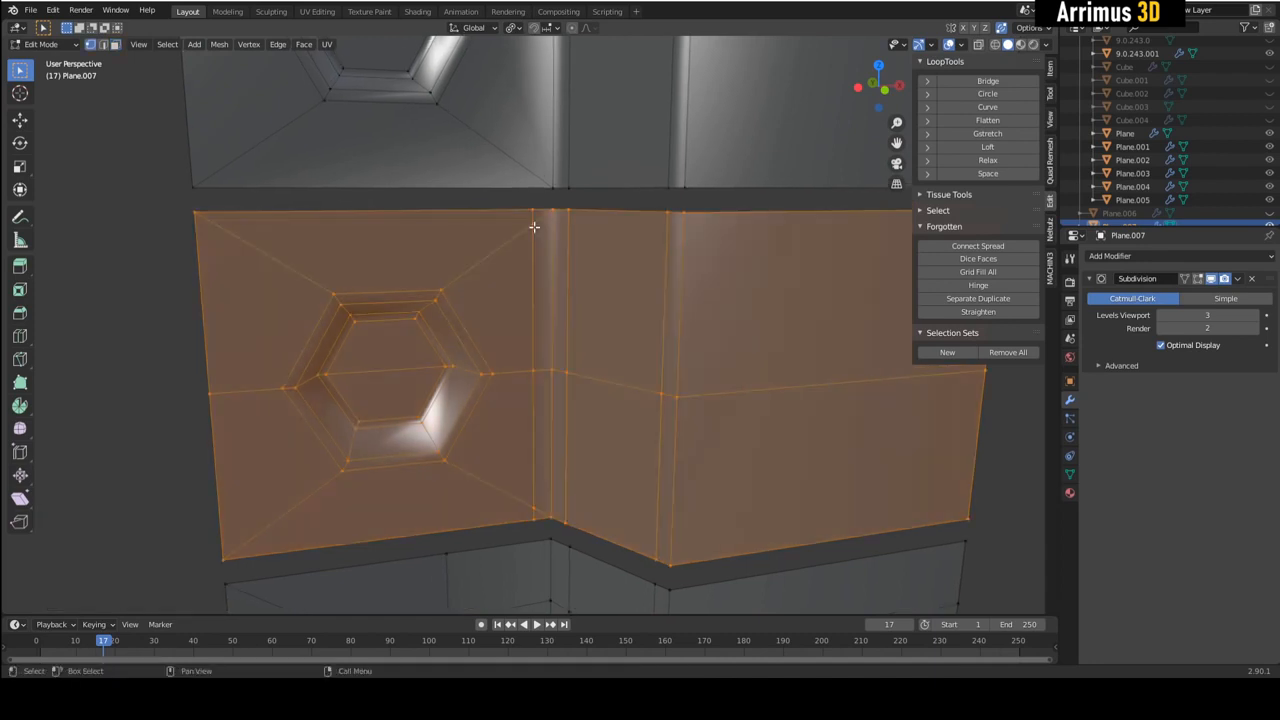
left_click(534, 224)
key("g")
key("g")
left_click(534, 194)
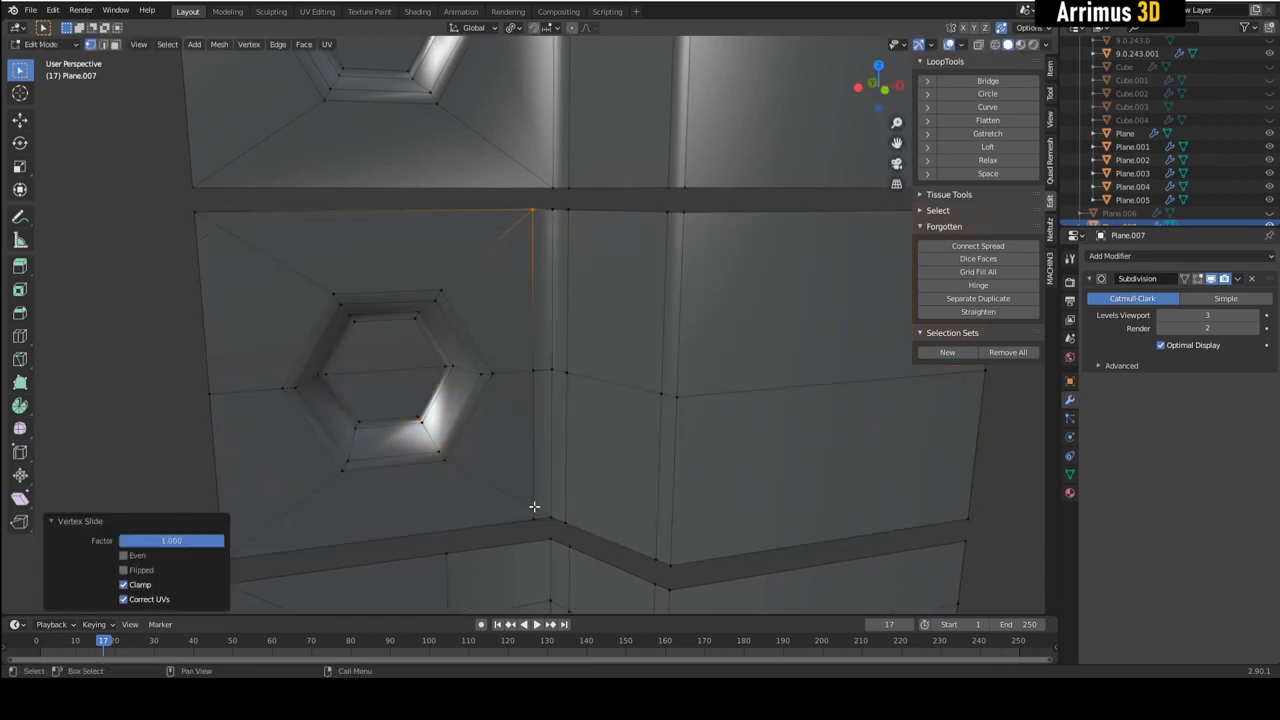
left_click(534, 509)
key("g")
key("g")
left_click(536, 526)
- Dissolve the support loop in the middle panel's central strip next to the bend beside the recess
middle_click_drag(536, 526, 548, 231, "shift")
scroll(548, 231, "down", 1)
key("2")
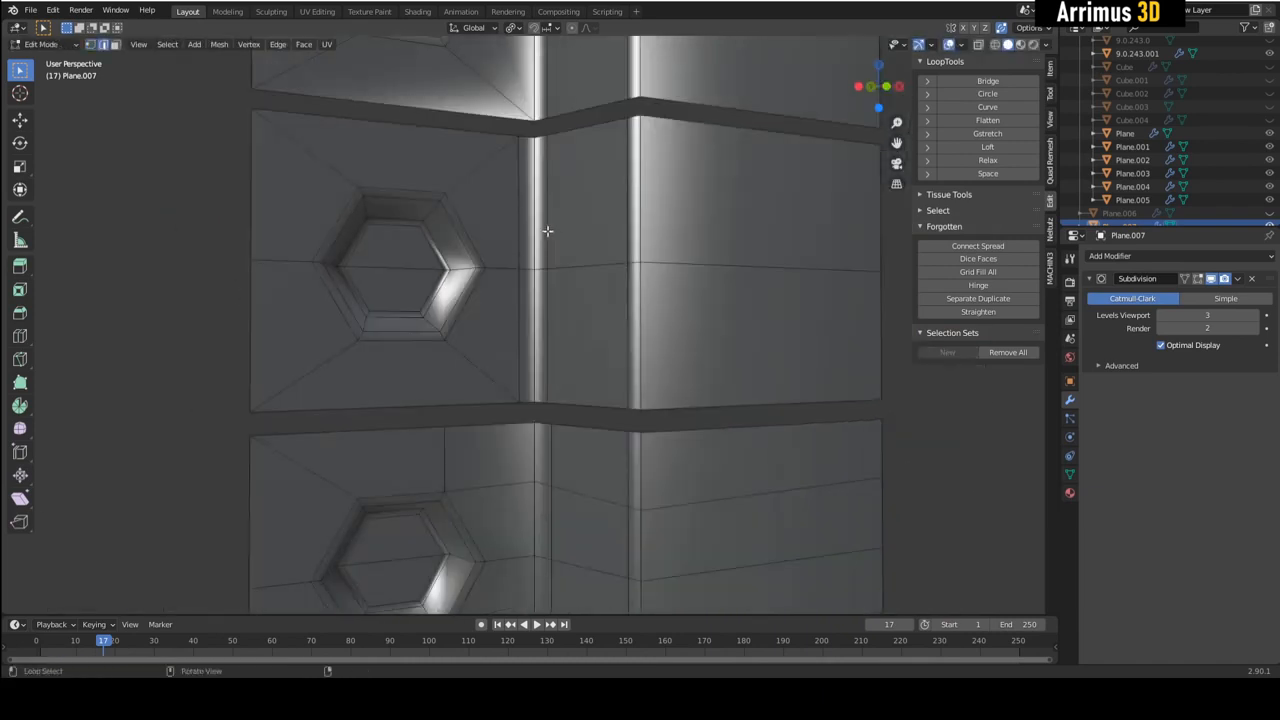
left_click(548, 231, "alt")
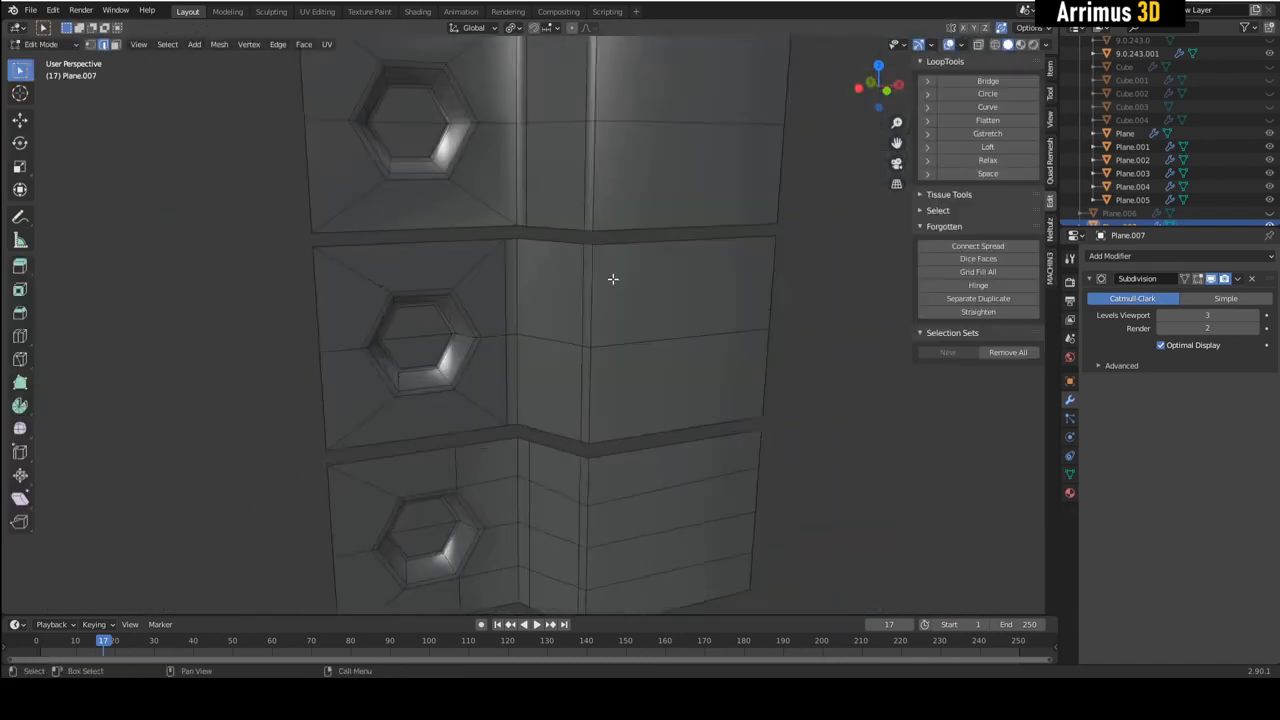
- Examine the shading and edge flow around the recess and bends on all three panels
scroll(613, 279, "down", 1)
middle_click_drag(505, 214, 510, 306, "shift")
middle_click_drag(510, 306, 515, 276)
scroll(579, 183, "up", 1)
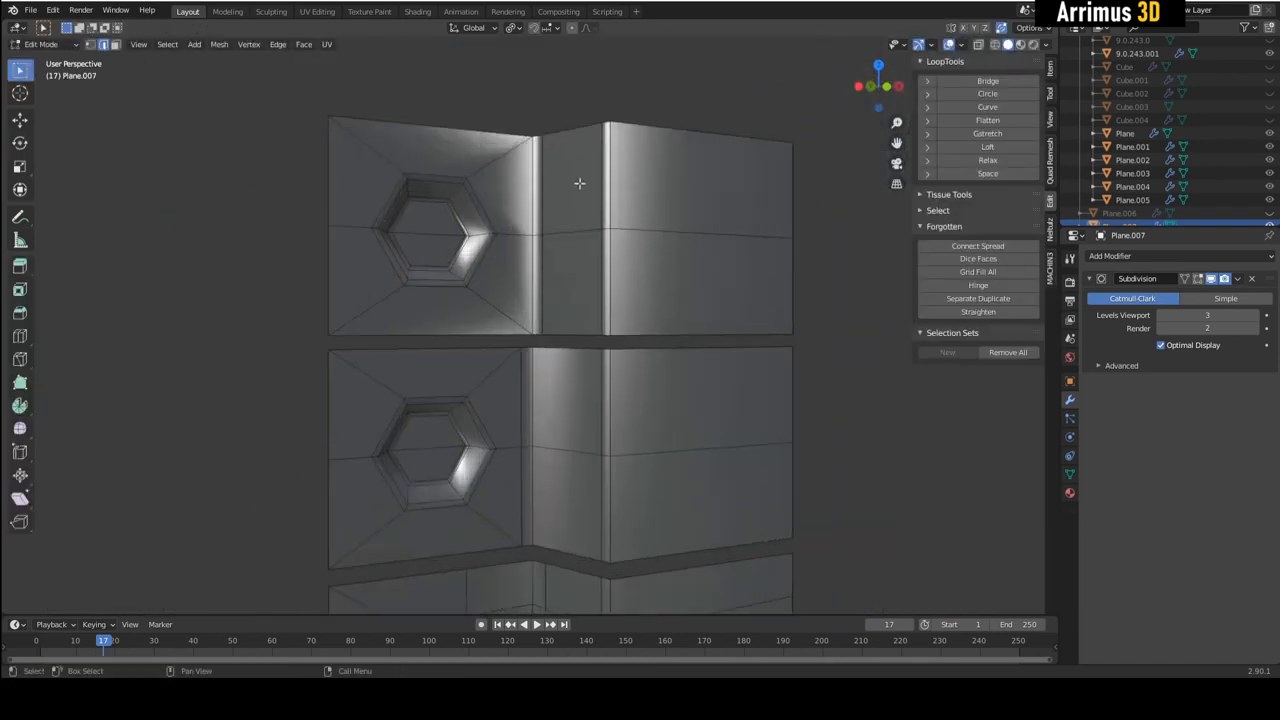
middle_click_drag(642, 360, 630, 200, "shift")
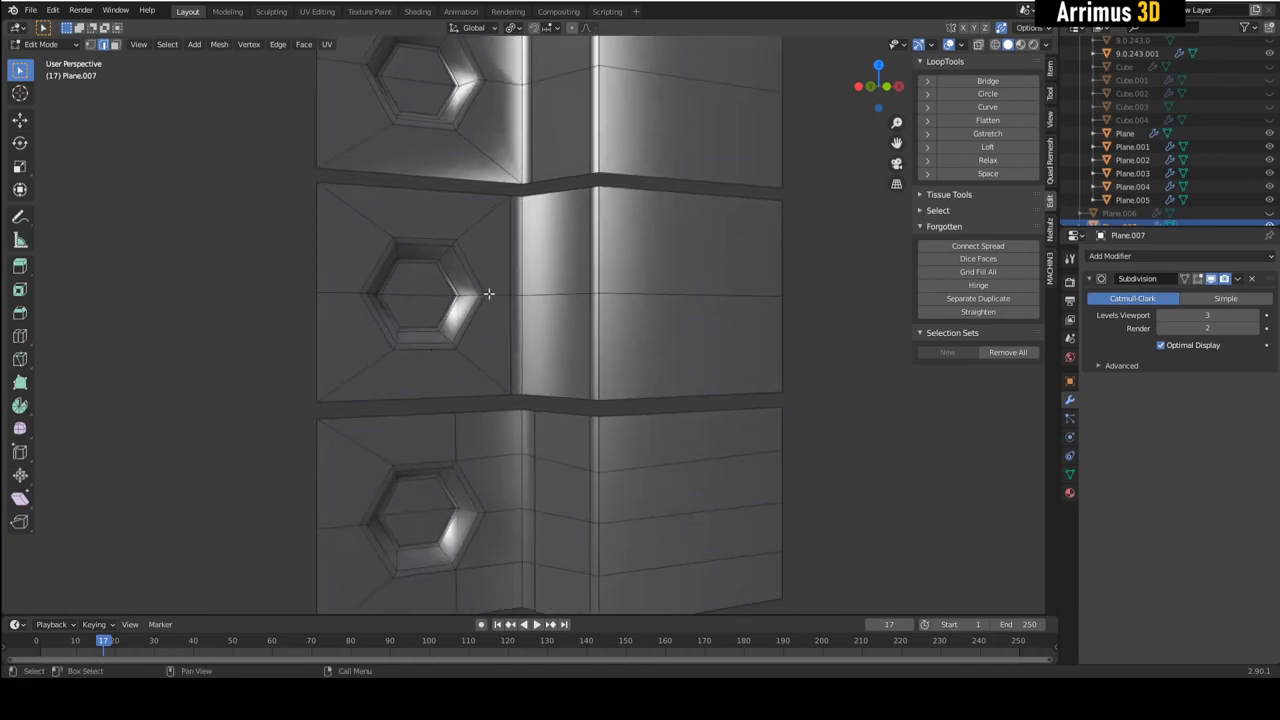
middle_click_drag(593, 405, 601, 235, "shift")
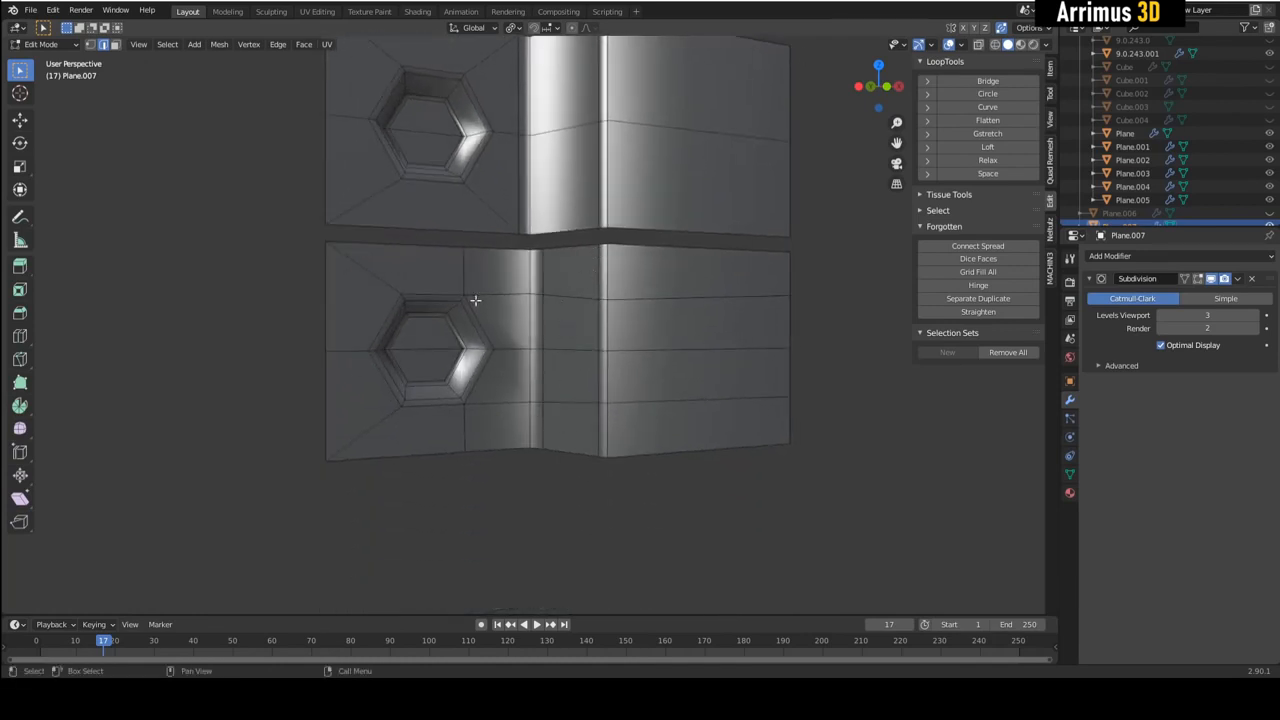
middle_click_drag(475, 300, 580, 294)
scroll(503, 239, "up", 2)
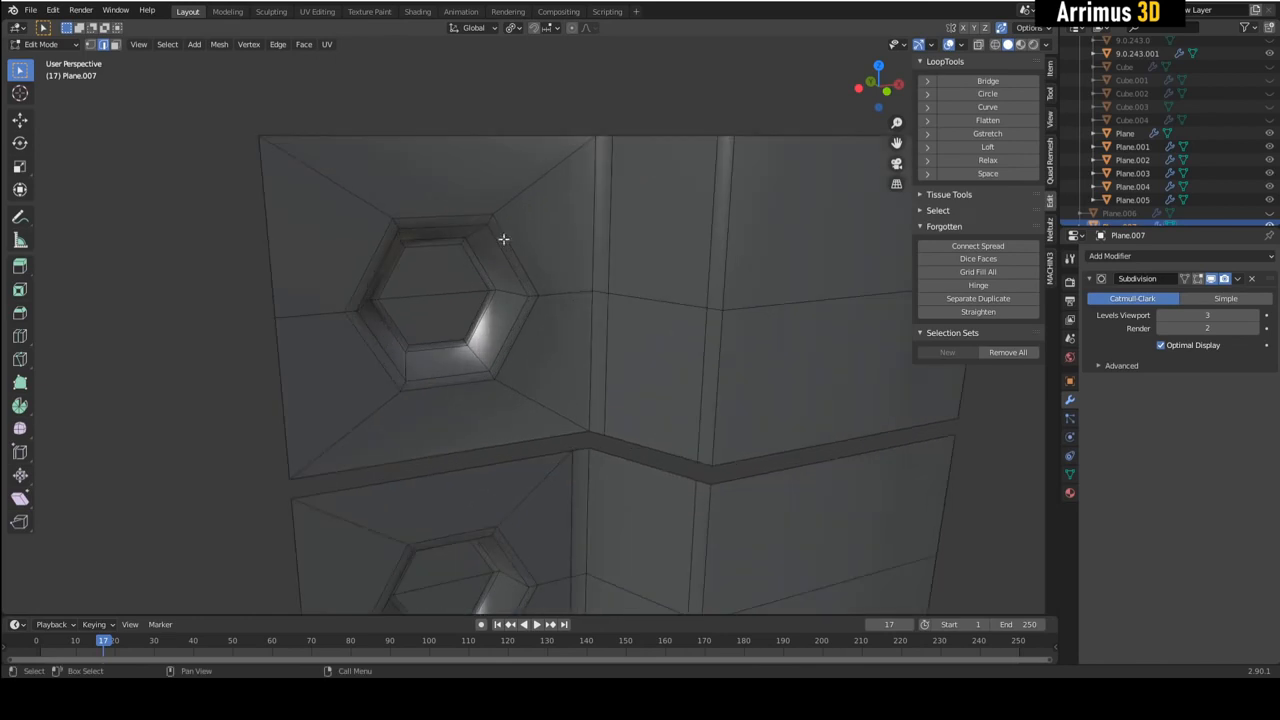
scroll(555, 205, "up", 2)
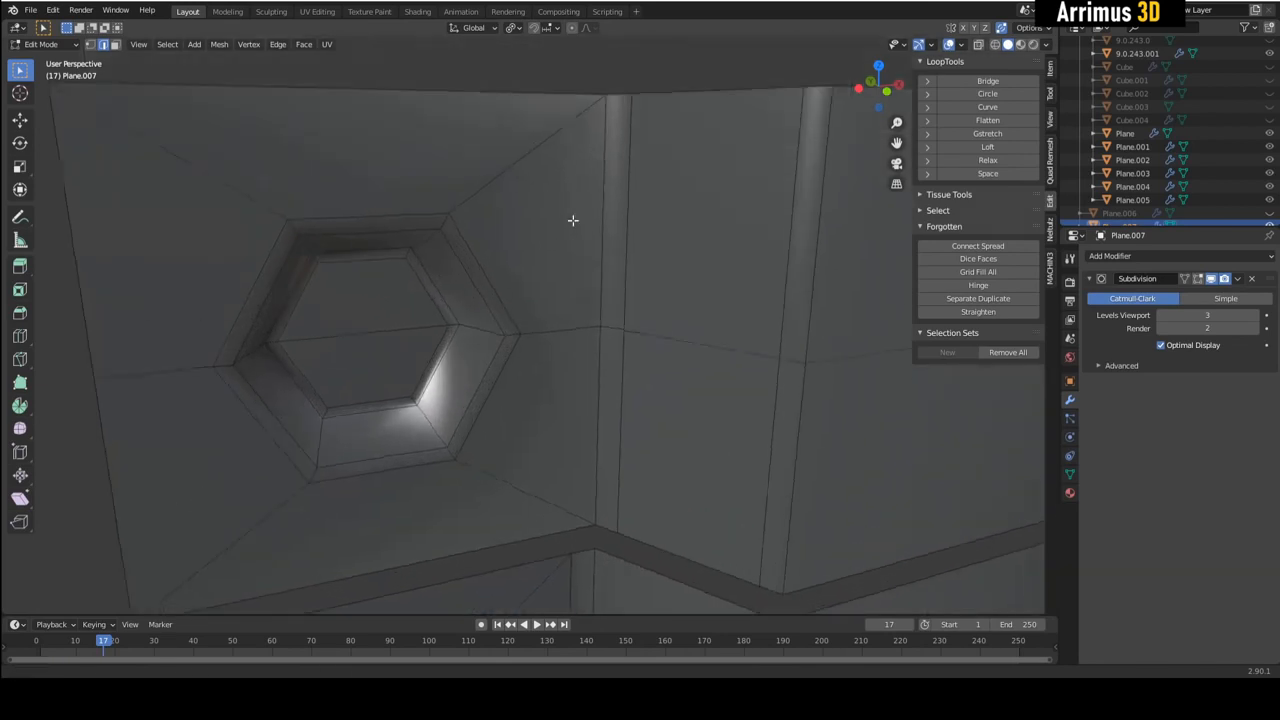
- Select the loop of faces surrounding the top panel's hexagonal recess and compare it with the middle panel
middle_click_drag(571, 220, 530, 290)
scroll(546, 209, "up", 2)
left_click(490, 254, "alt")
scroll(563, 134, "down", 3)
middle_click_drag(563, 134, 626, 463)
scroll(515, 278, "up", 3)
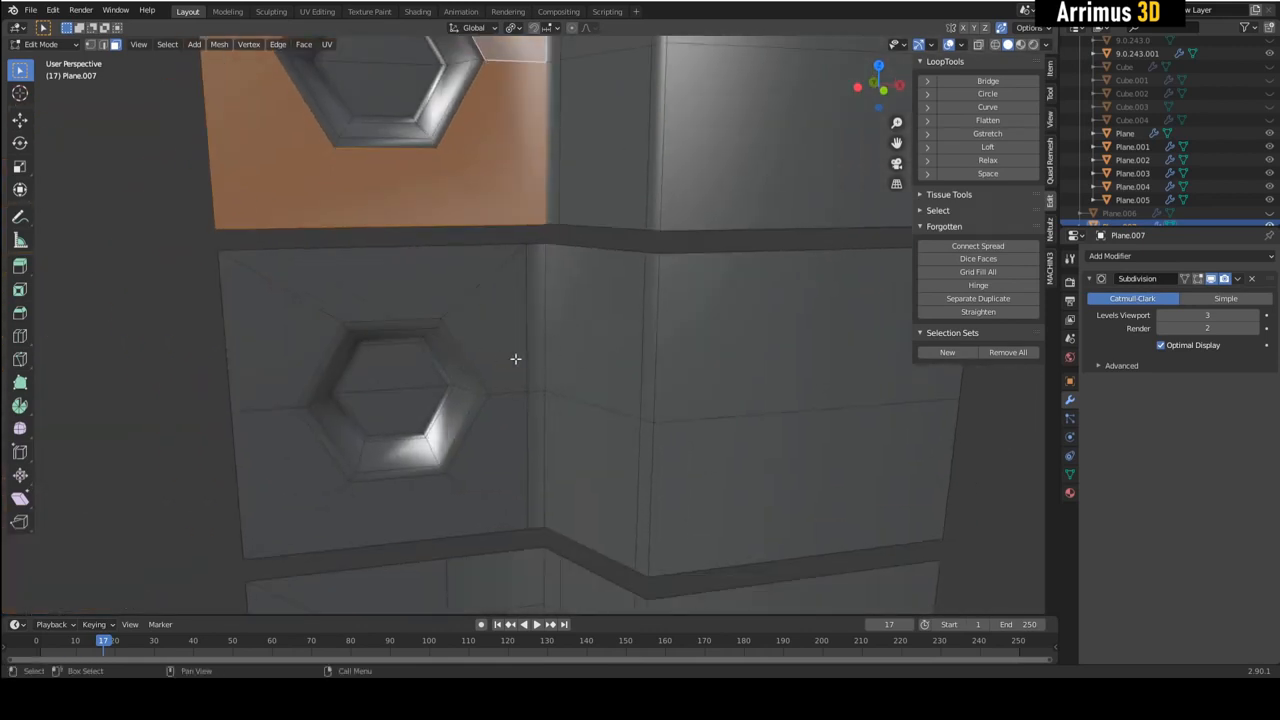
- Select the vertical support loop between the middle panel's recess and its nearest bend to examine where the diagonals meet it
left_click(515, 338)
scroll(545, 365, "up", 3)
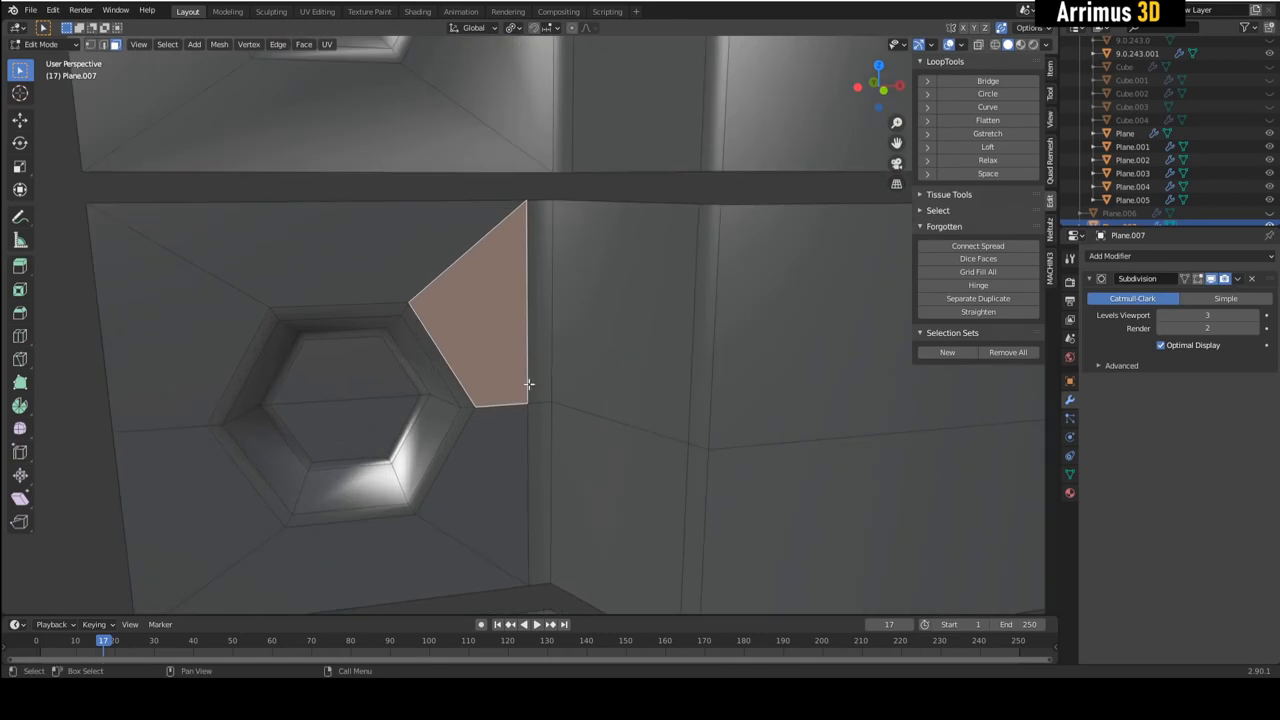
key("1")
middle_click_drag(534, 377, 534, 310, "shift")
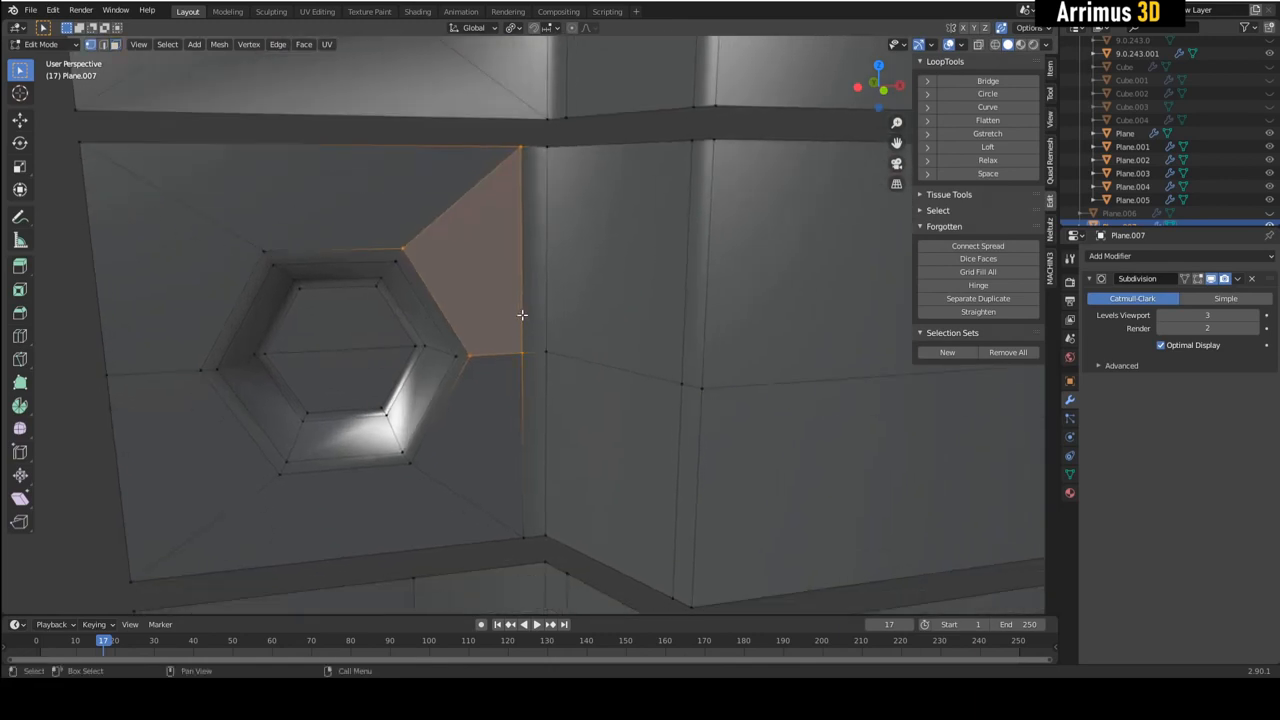
key("alt+a")
left_click(523, 372)
left_click(523, 329, "shift")
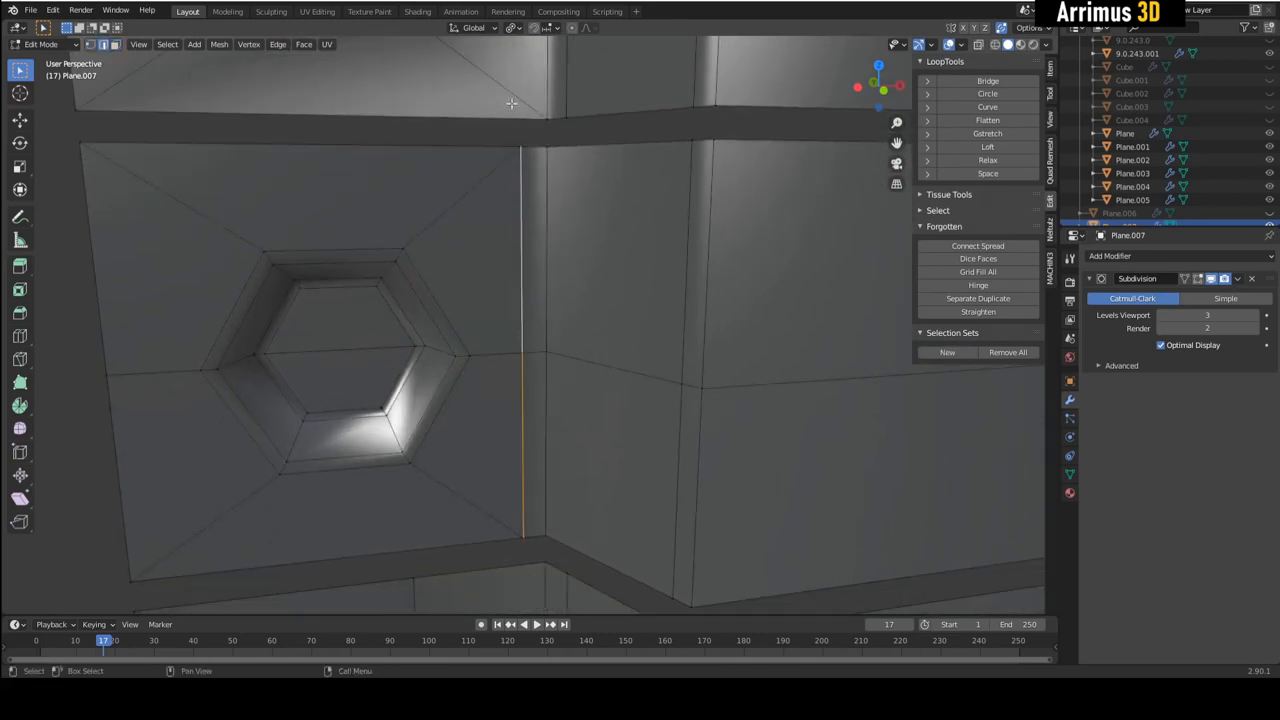
- Select the loop of faces surrounding the middle panel's hexagonal recess
scroll(516, 345, "down", 2)
key("3")
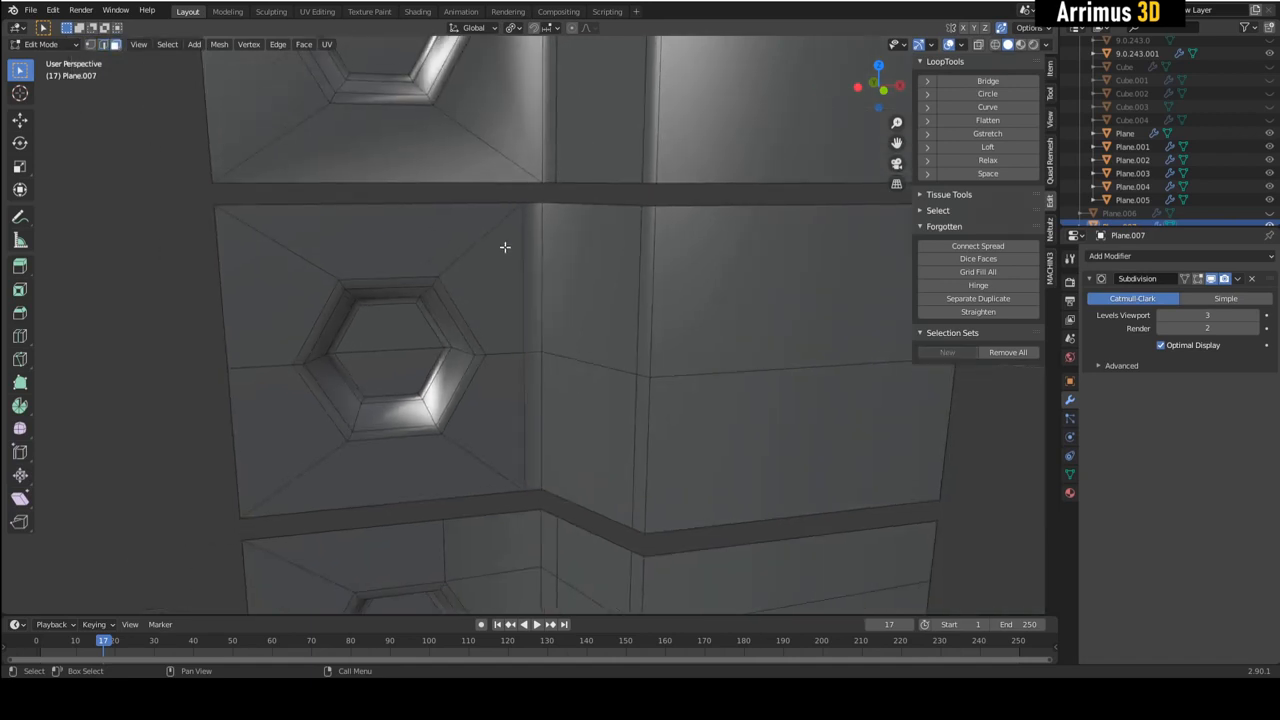
left_click(467, 270, "alt")
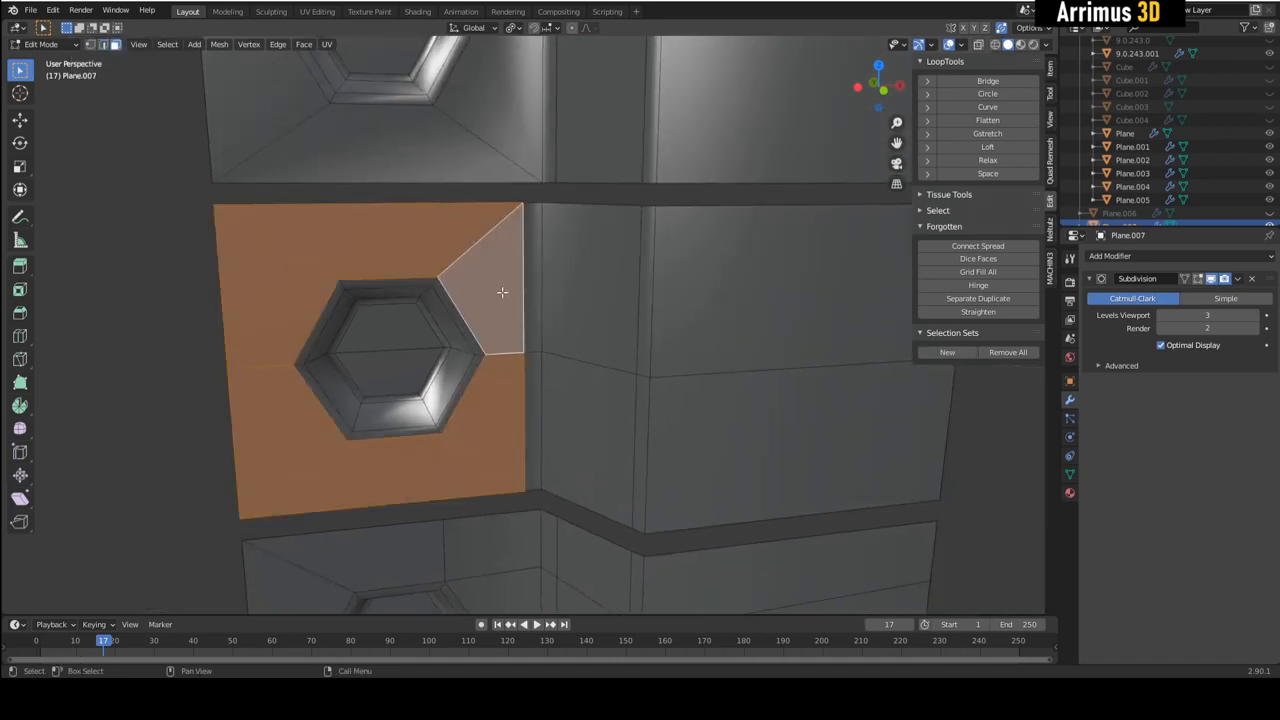
- Examine the bottom panel's face loops by selecting the one running around the recess and along the borders, and clear the selection
scroll(487, 327, "down", 1)
middle_click_drag(508, 379, 522, 287)
middle_click_drag(570, 420, 585, 206)
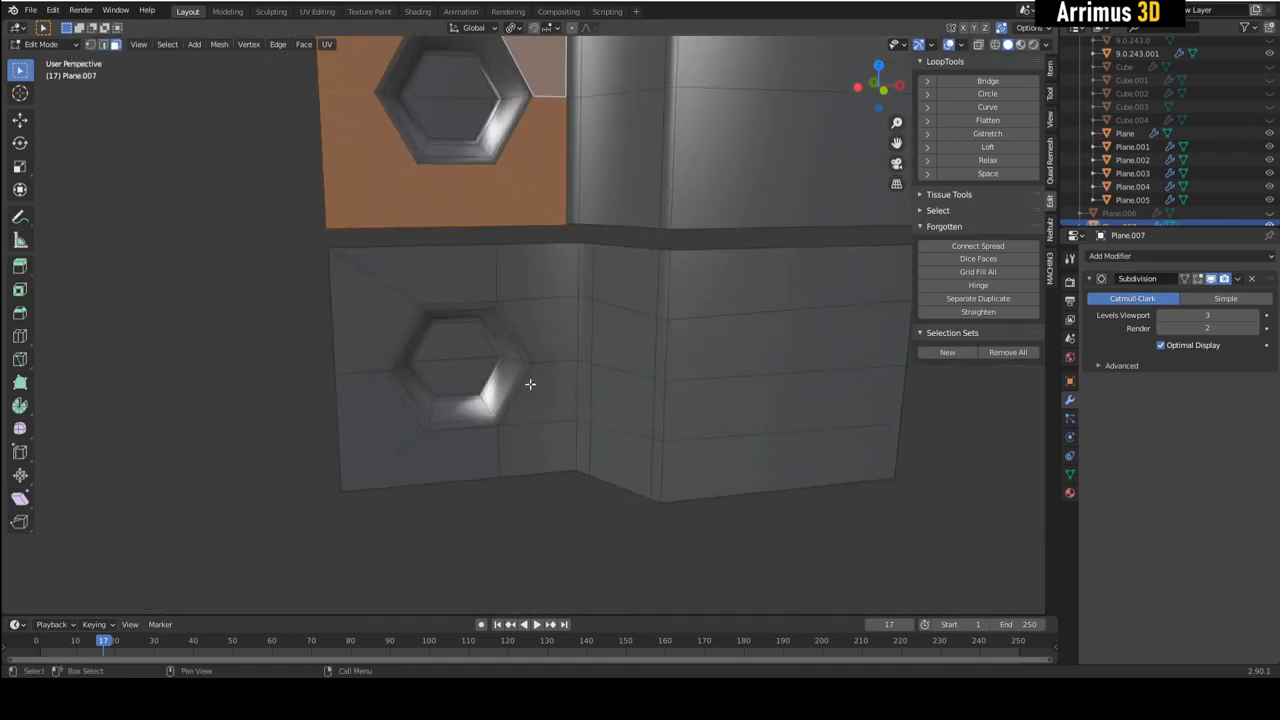
scroll(552, 371, "up", 1)
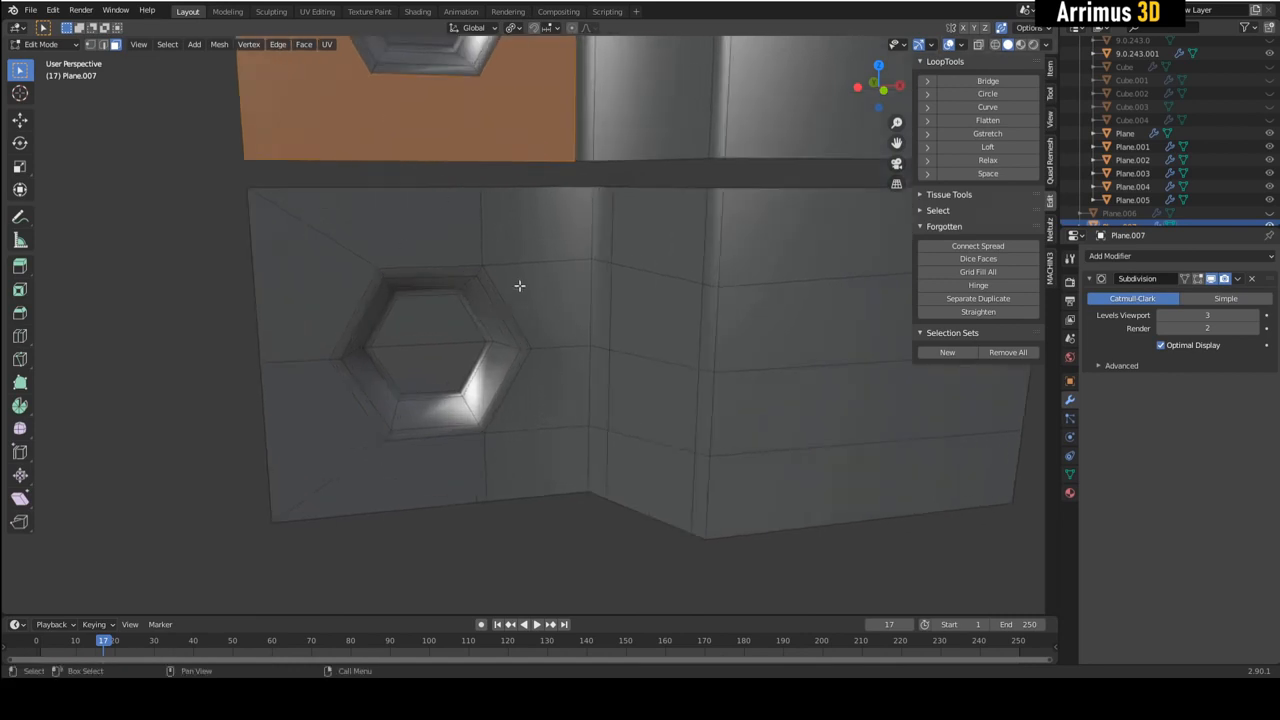
left_click(354, 258, "alt")
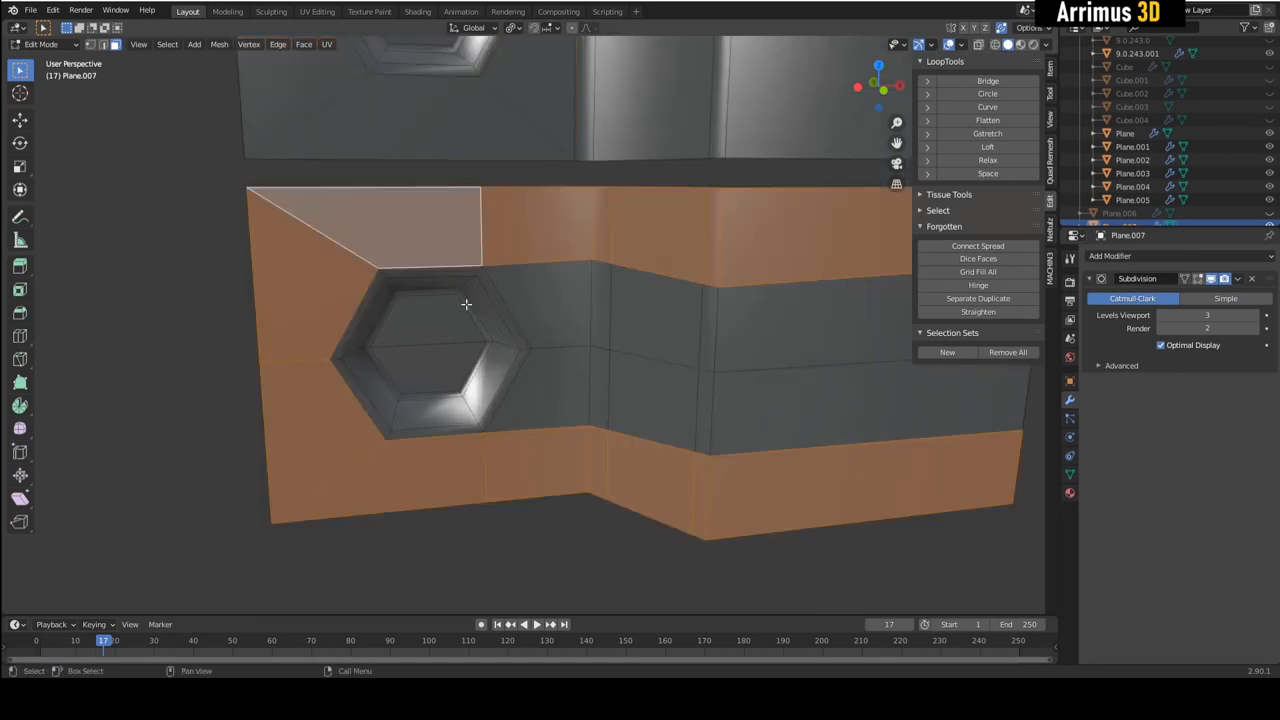
left_click(520, 290, "alt")
key("alt+a")
- Dissolve the middle panel's vertical edge loop at the bend, the one of the closely spaced pair farther from the recess
middle_click_drag(620, 351, 560, 386)
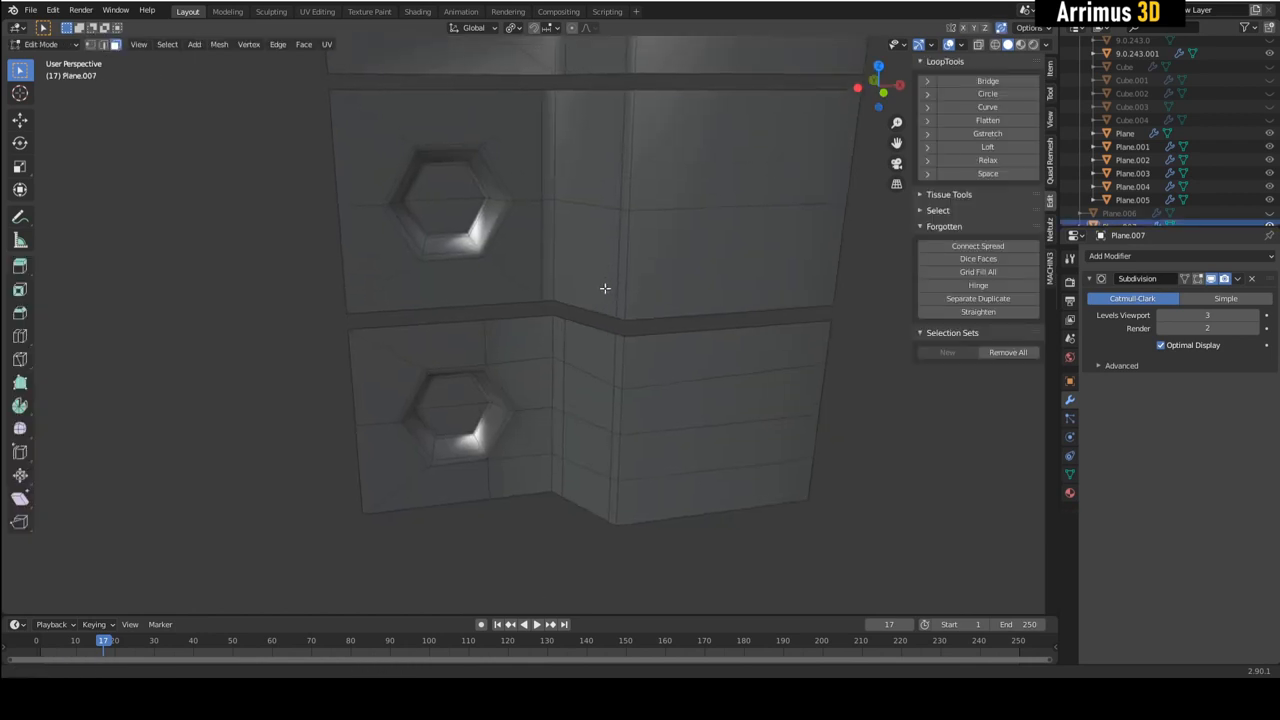
middle_click_drag(600, 286, 549, 389)
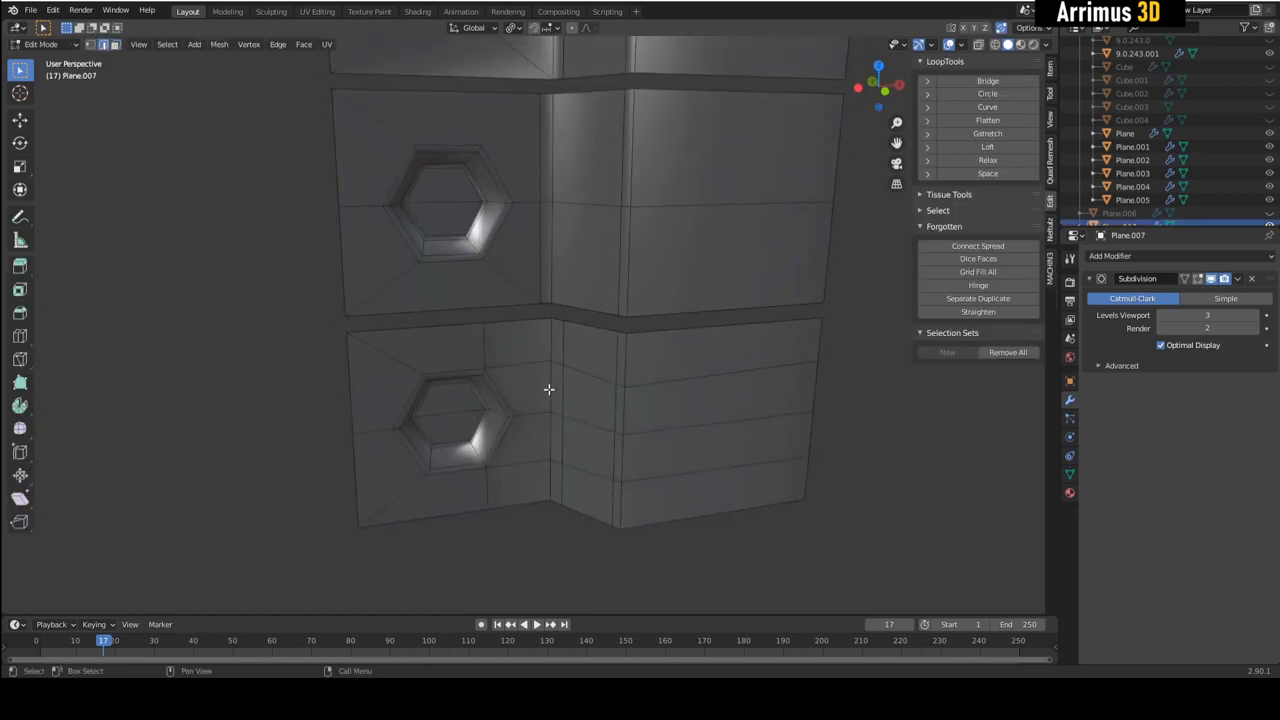
scroll(553, 325, "up", 2)
middle_click_drag(553, 325, 529, 279)
middle_click_drag(486, 163, 546, 206)
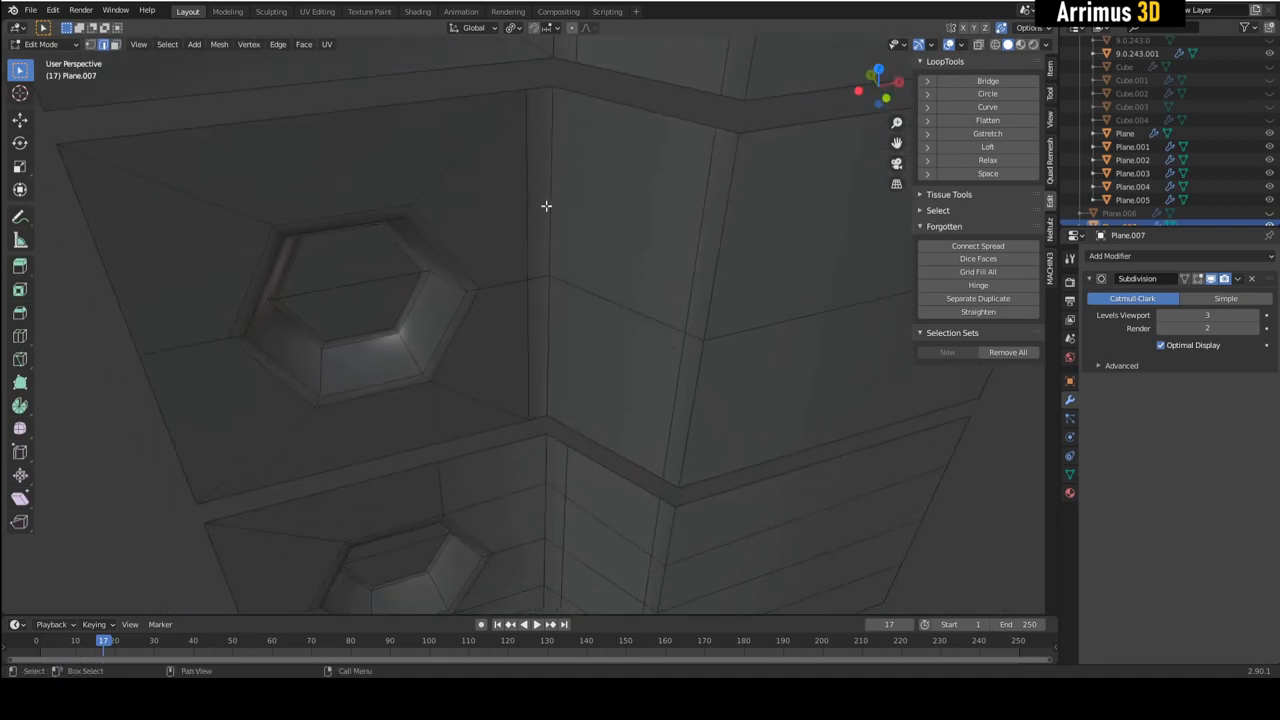
left_click(553, 147, "alt")
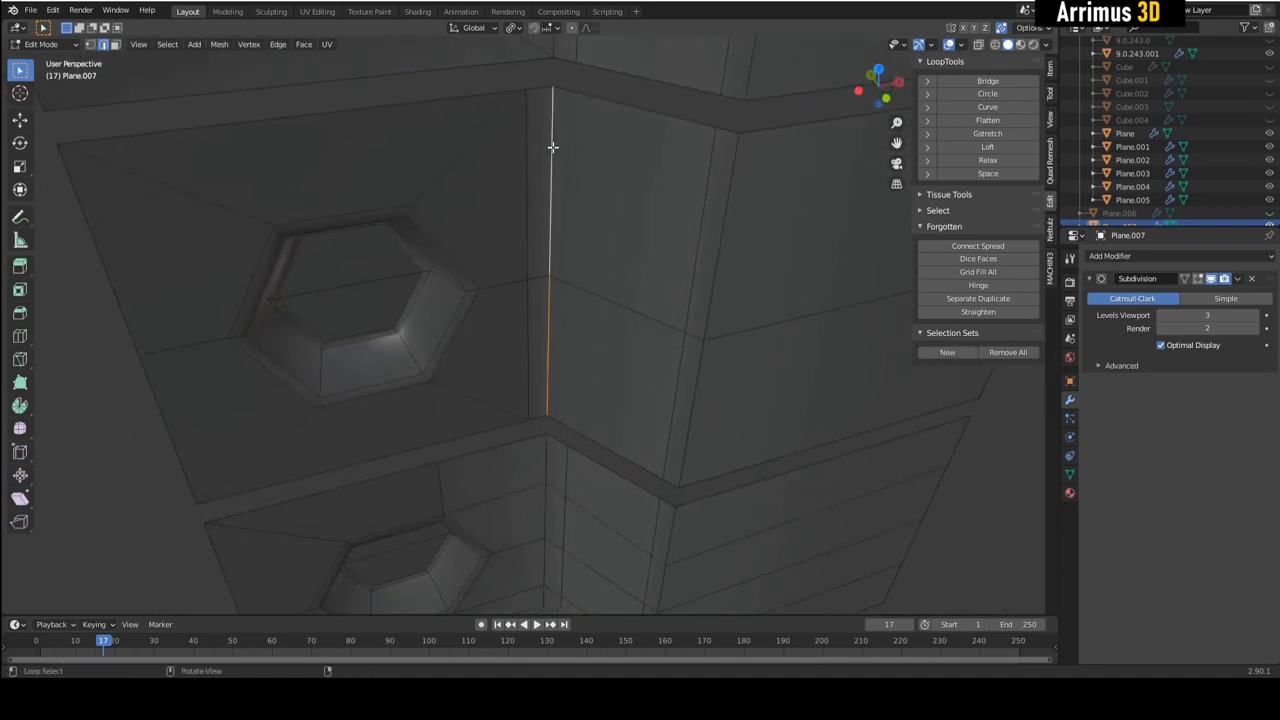
middle_click_drag(582, 185, 520, 271)
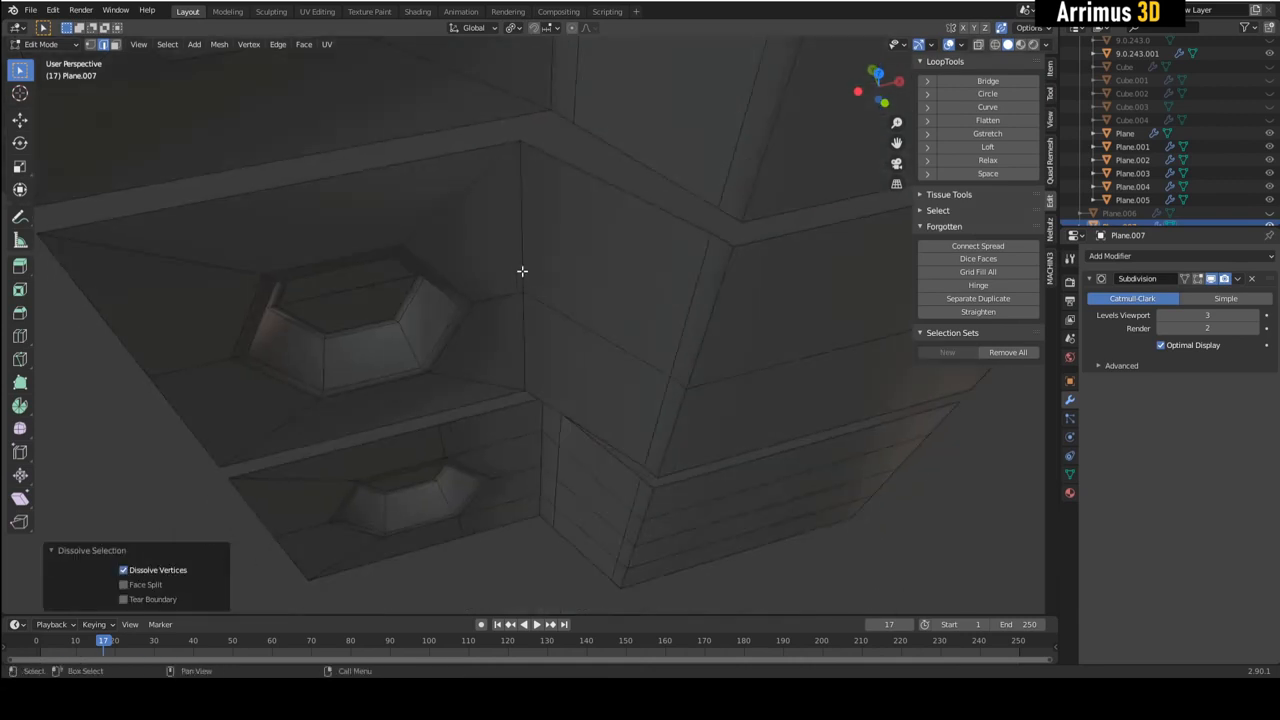
- Try beveling the middle panel's remaining bend edge beside the recess with 9 segments and a width of 0.41 m
key("ctrl+b")
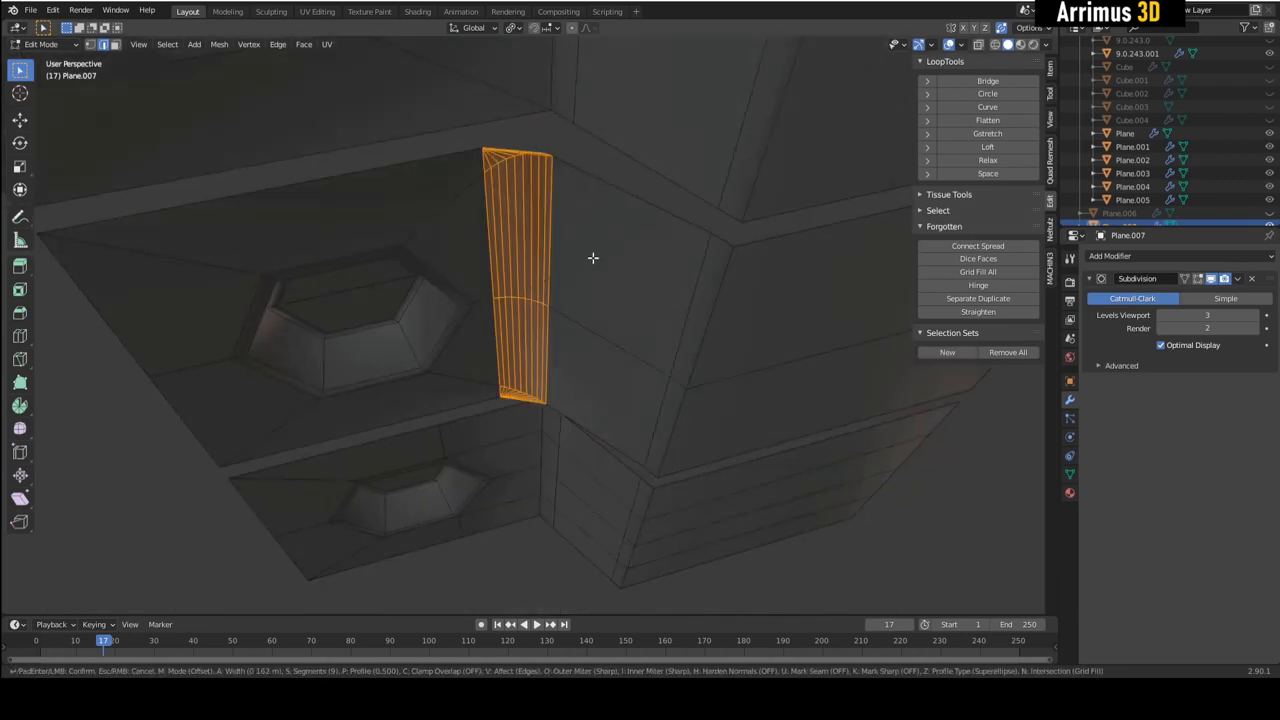
left_click(642, 268)
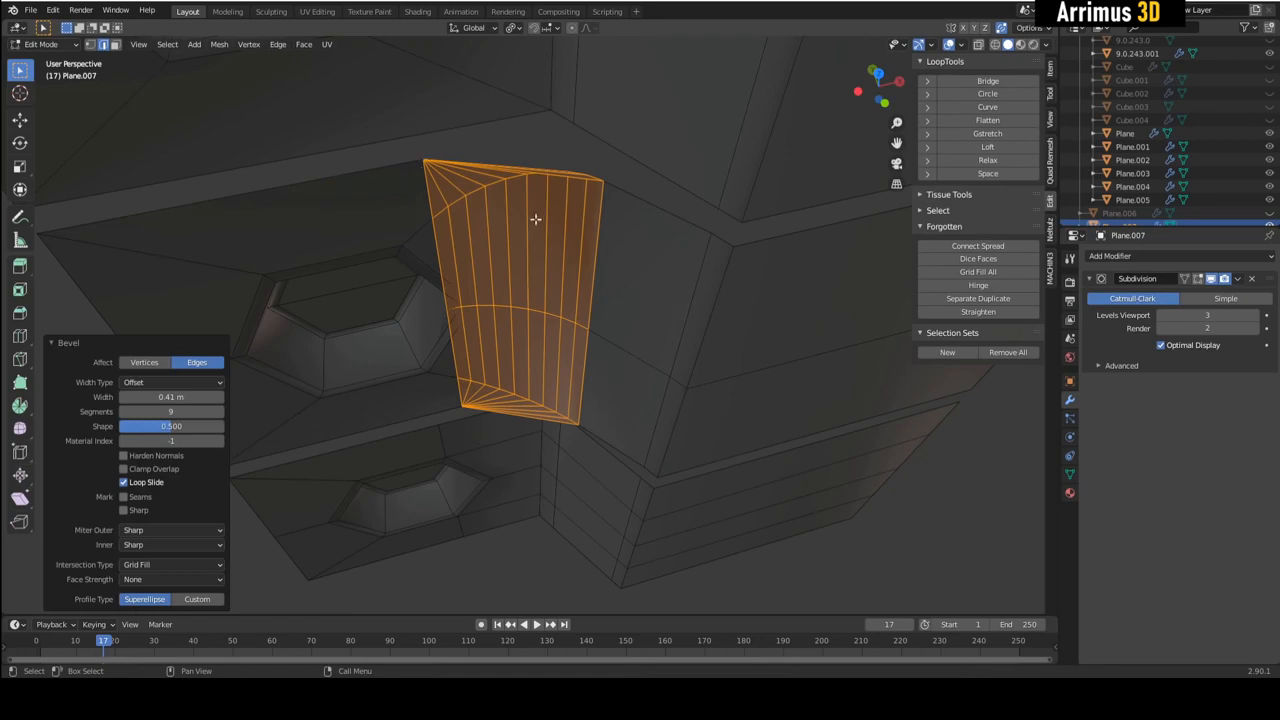
middle_click_drag(536, 219, 543, 280)
scroll(545, 172, "down", 2)
key("ctrl+z")
key("Tab")
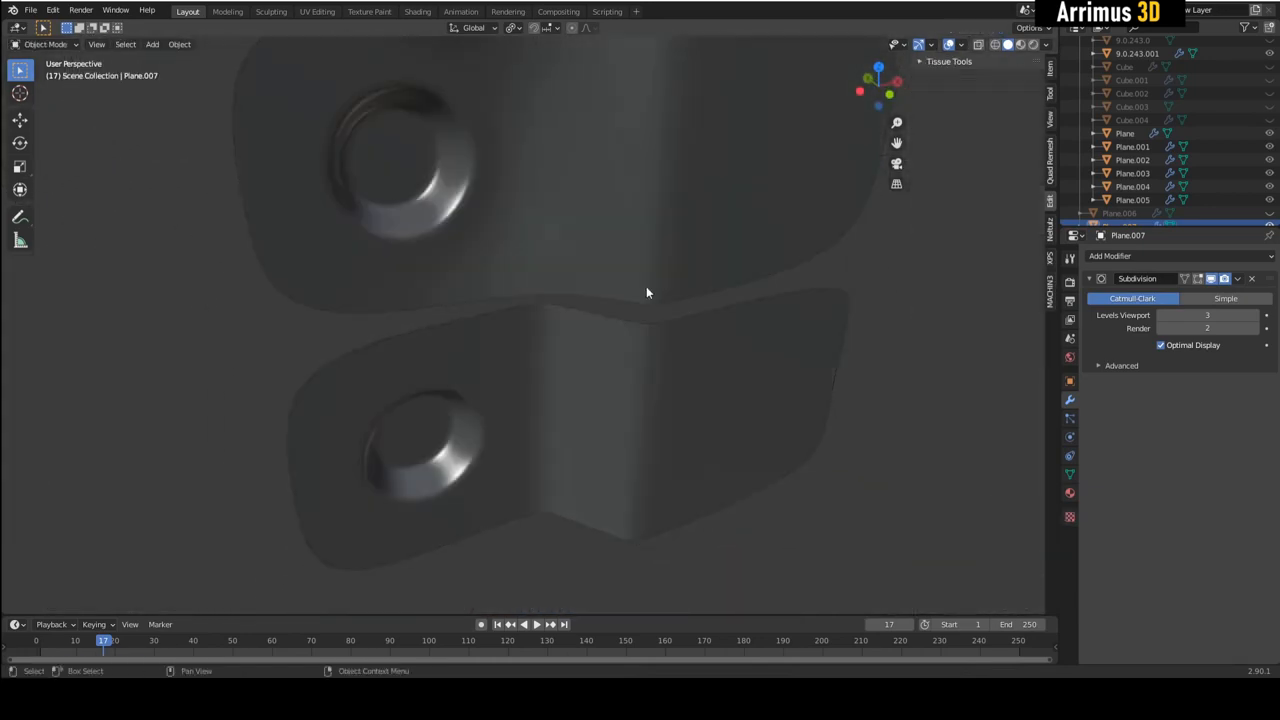
key("Tab")
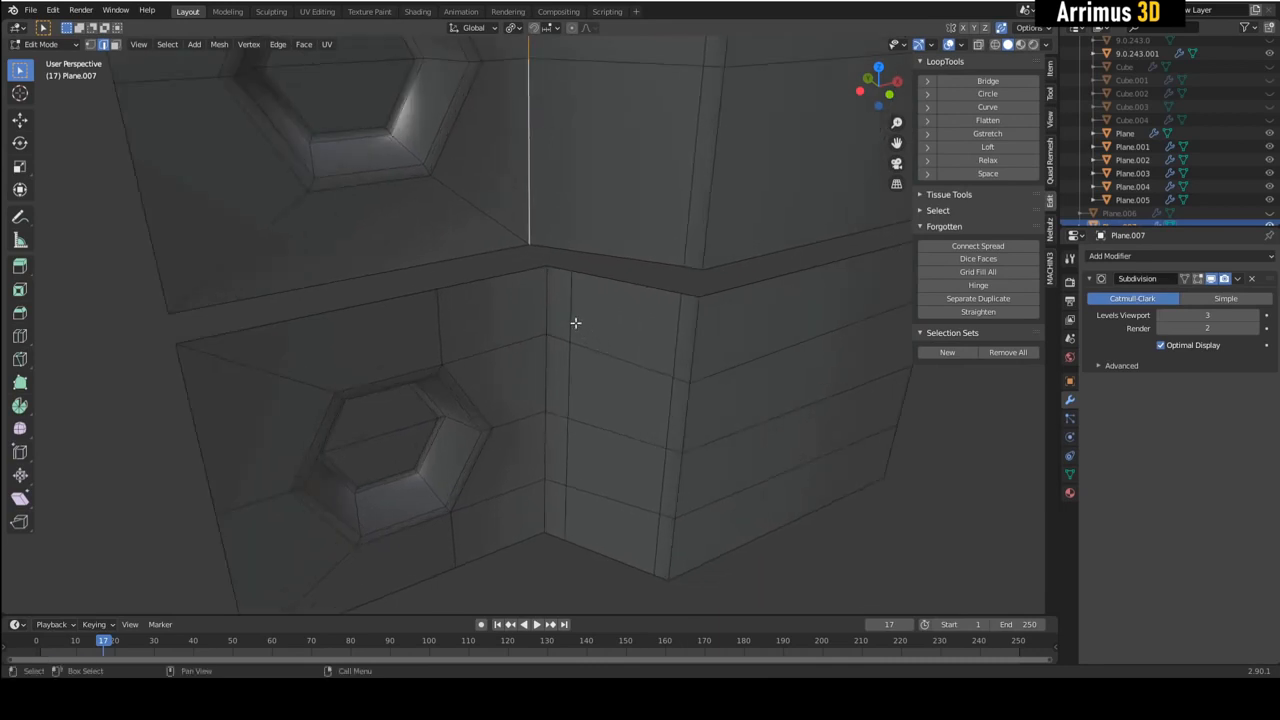
- Dissolve the bottom panel's support loop in the central strip next to the bend beside the recess
left_click(568, 313, "alt")
key("ctrl+x")
middle_click_drag(569, 312, 570, 308)
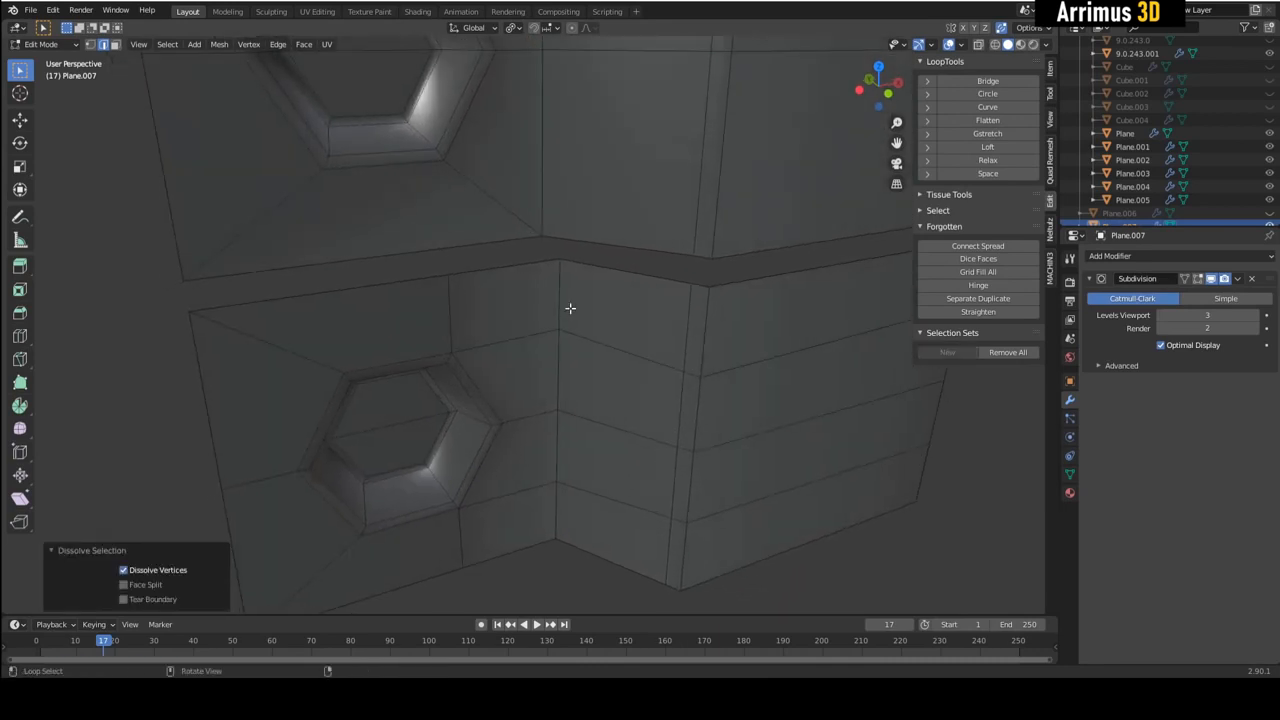
- Bevel the bottom panel's bend edge loop beside the recess with 9 segments and 0.302 m width, and view the smoothed panels in Object Mode
left_click(558, 300, "alt")
key("ctrl+b")
scroll(663, 303, "up", 8)
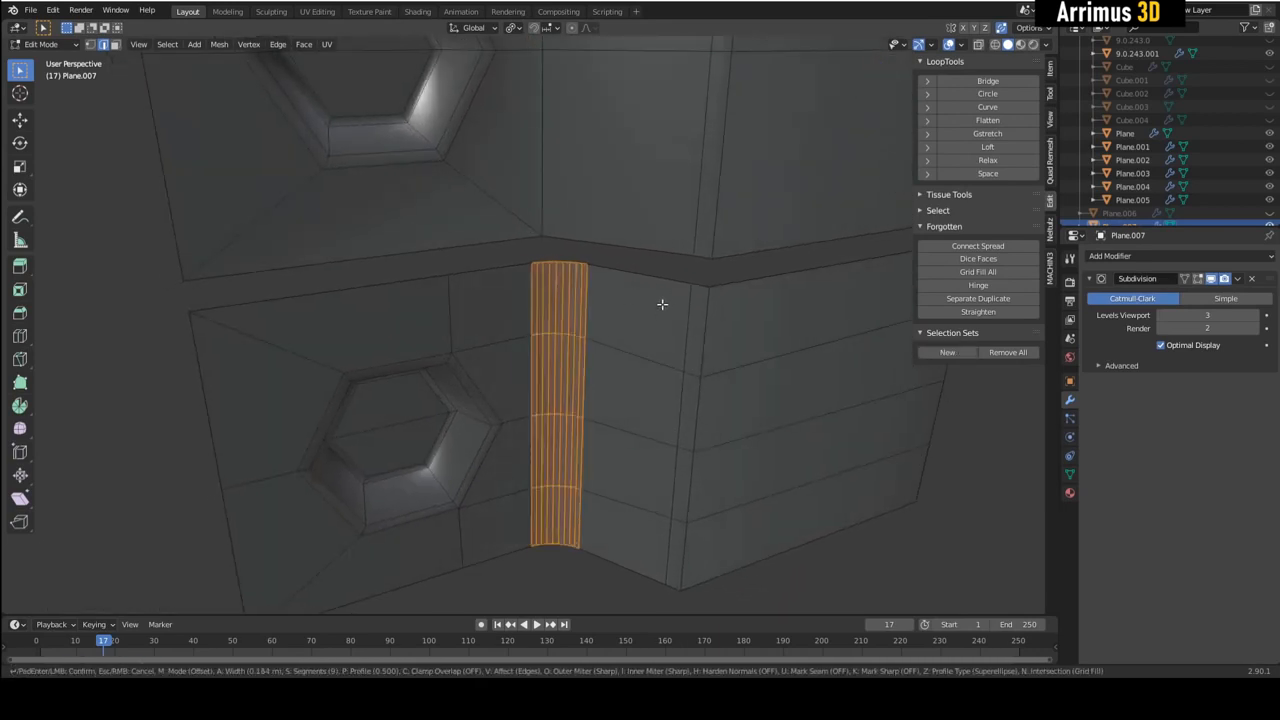
left_click(684, 315)
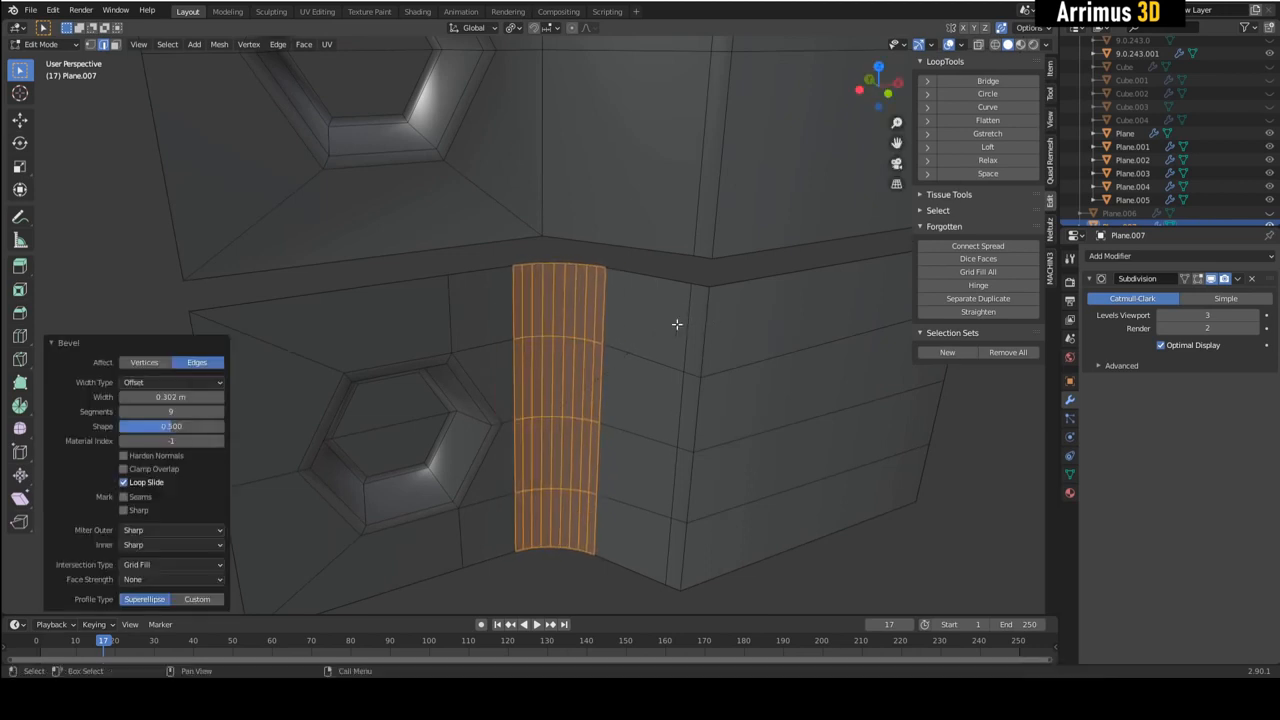
middle_click_drag(677, 329, 620, 373)
scroll(620, 373, "down", 5)
key("Tab")
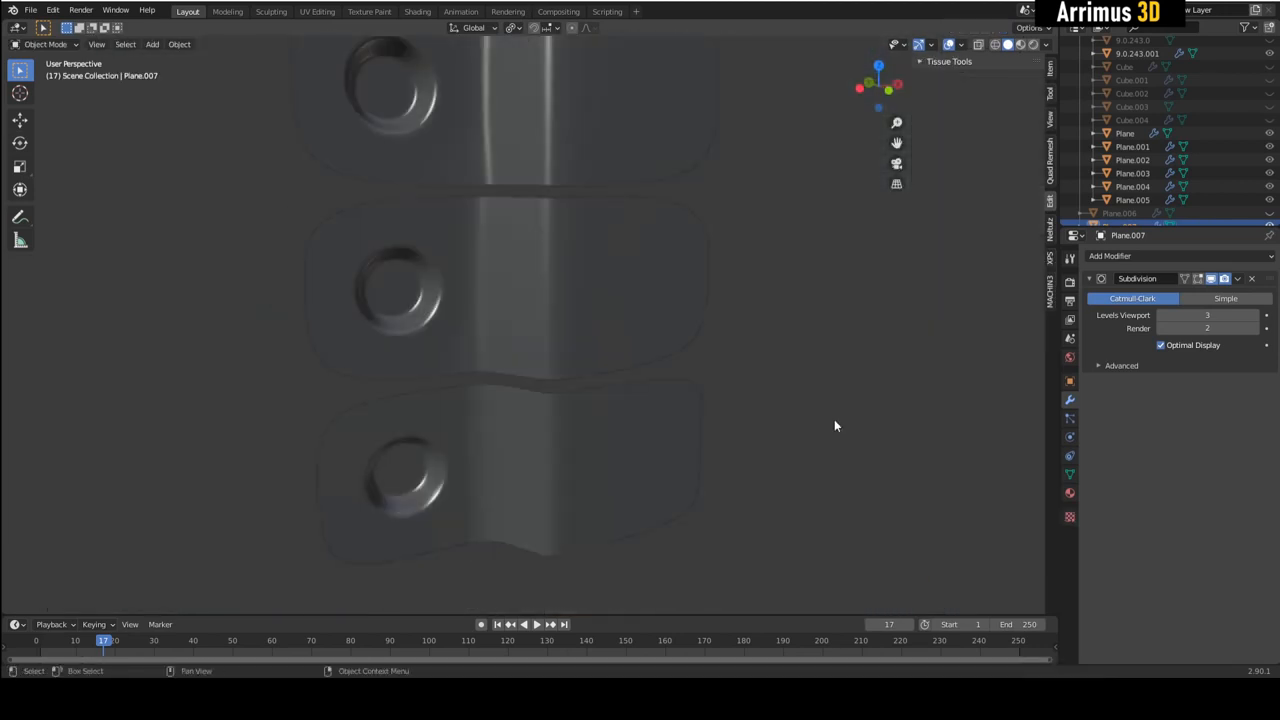